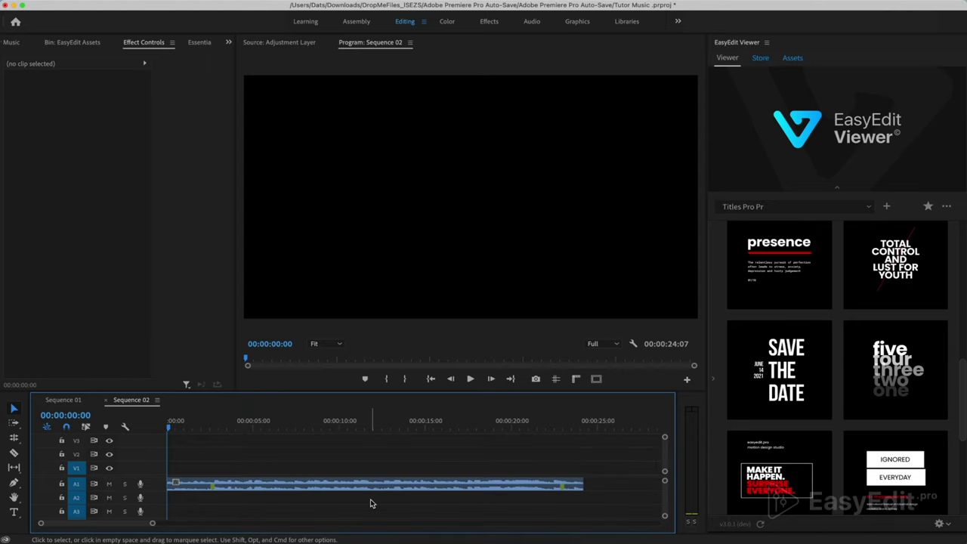
Play the song and park the playhead at 00:00:03:06, where the vocal begins.
{"action": "key", "text": "space"}
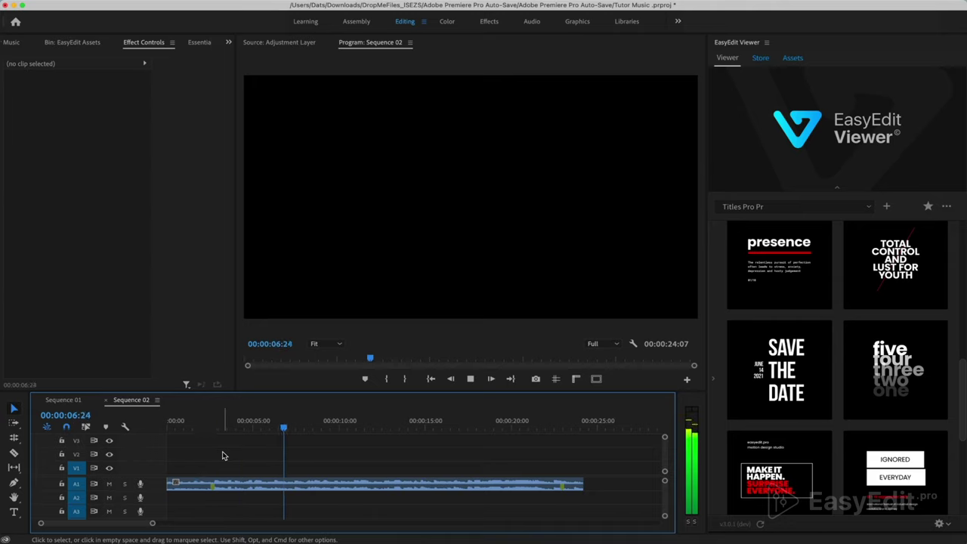
{"action": "key", "text": "space"}
{"action": "scroll", "coordinate": [222, 456], "scroll_direction": "up", "scroll_amount": 3}
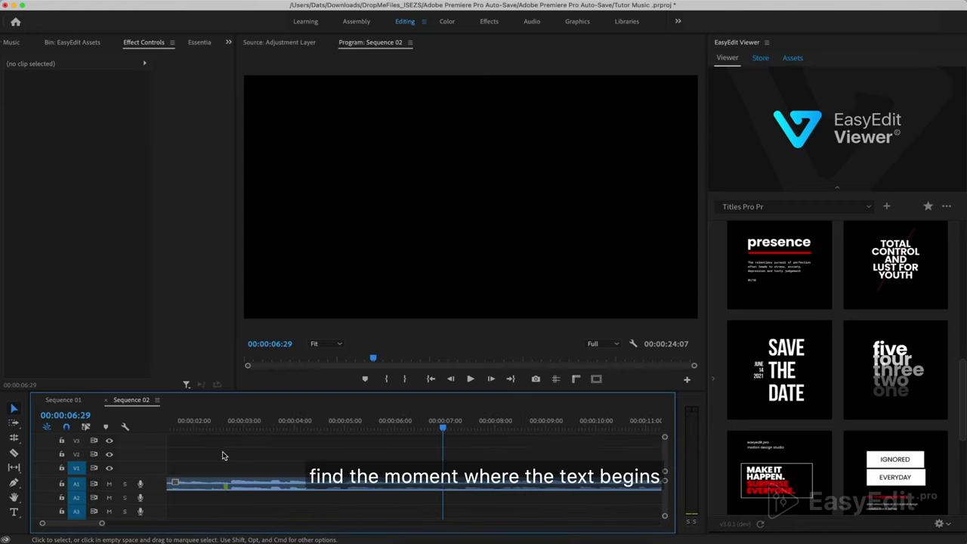
{"action": "left_click", "coordinate": [230, 429]}
{"action": "key", "text": "space"}
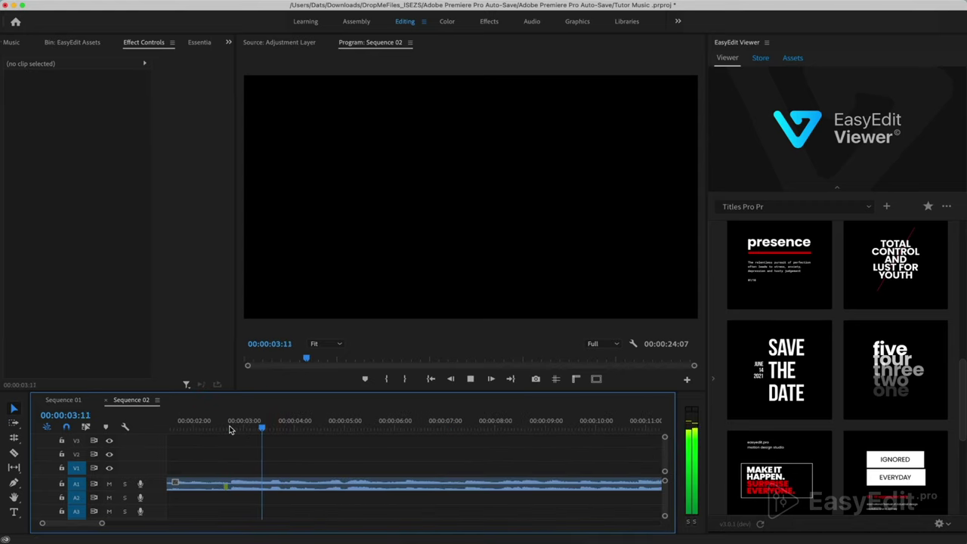
{"action": "key", "text": "space"}
{"action": "left_click_drag", "start_coordinate": [248, 429], "coordinate": [255, 428]}
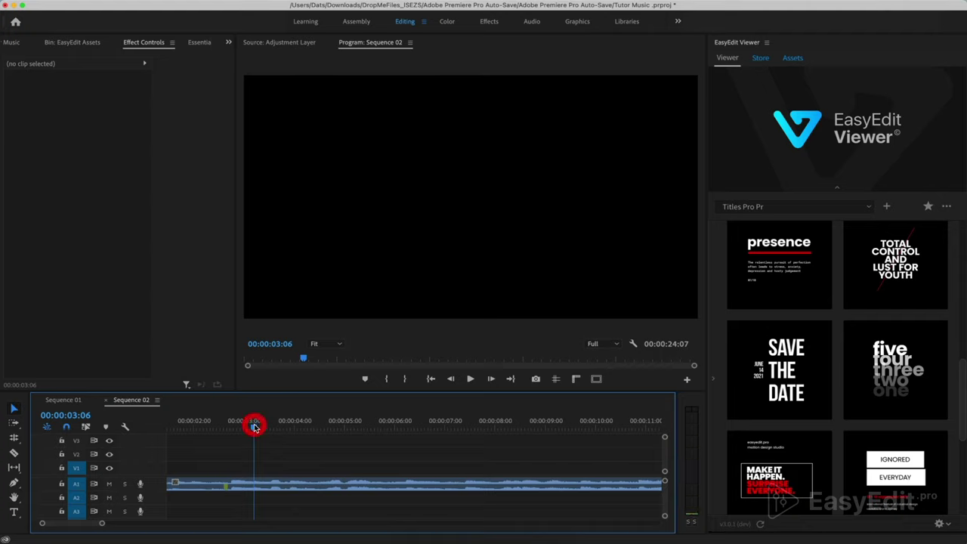
{"action": "left_click", "coordinate": [15, 513]}
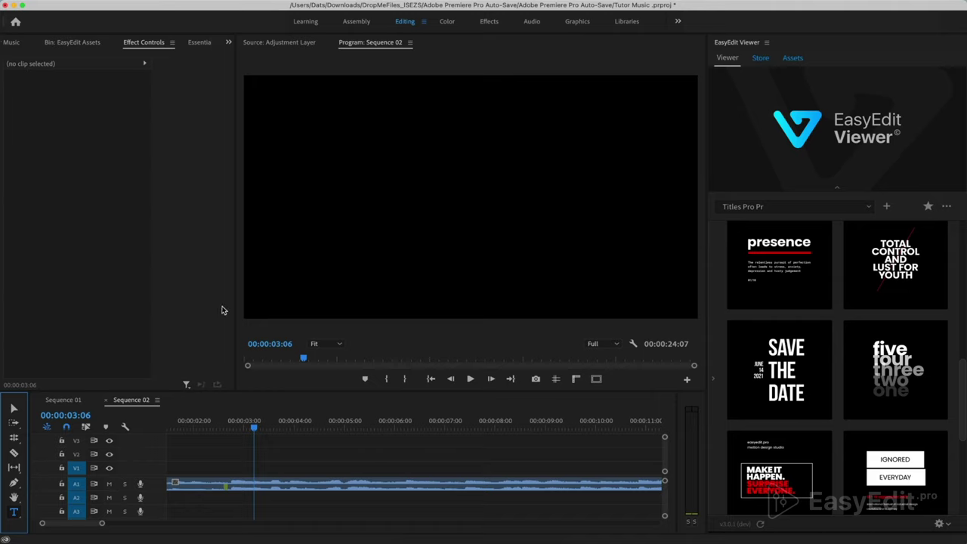
Type separate word layers TRUST, I and SEEK in the Program monitor.
{"action": "left_click", "coordinate": [389, 125]}
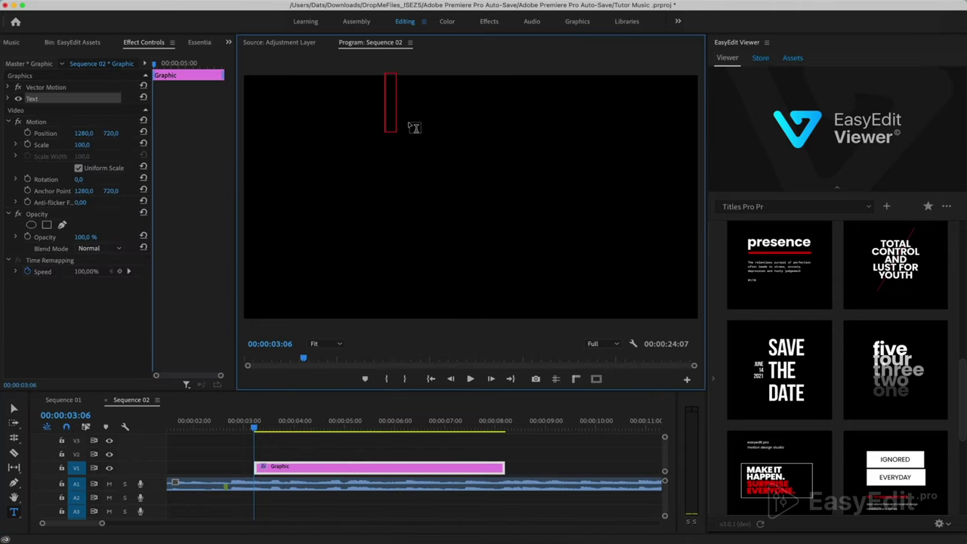
{"action": "type", "text": "TRUST"}
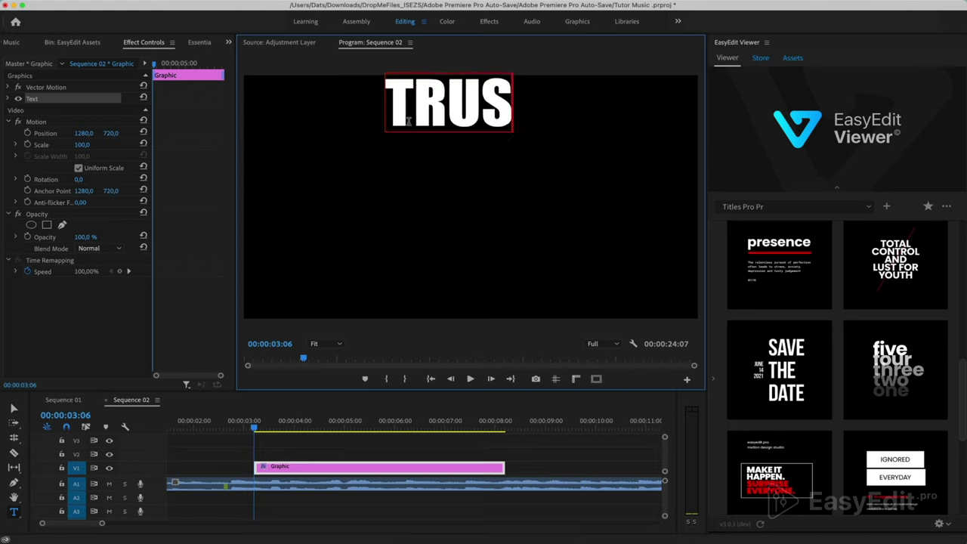
{"action": "left_click", "coordinate": [312, 194]}
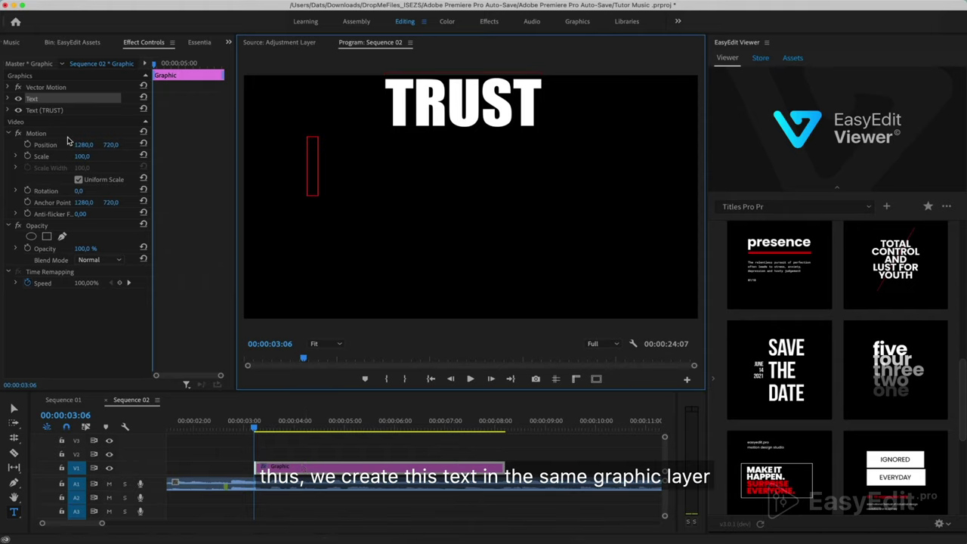
{"action": "left_click", "coordinate": [9, 111]}
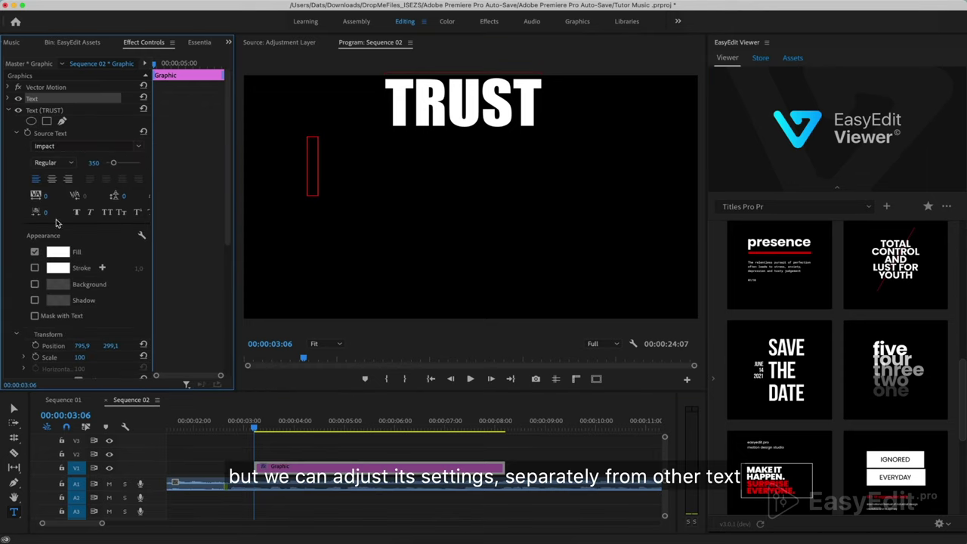
{"action": "left_click", "coordinate": [9, 111]}
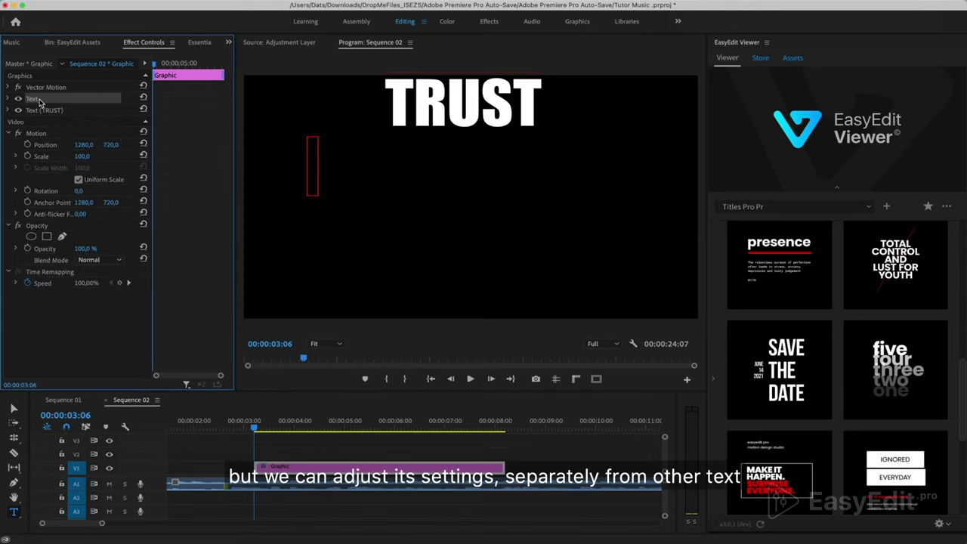
{"action": "left_click", "coordinate": [312, 175]}
{"action": "type", "text": "I"}
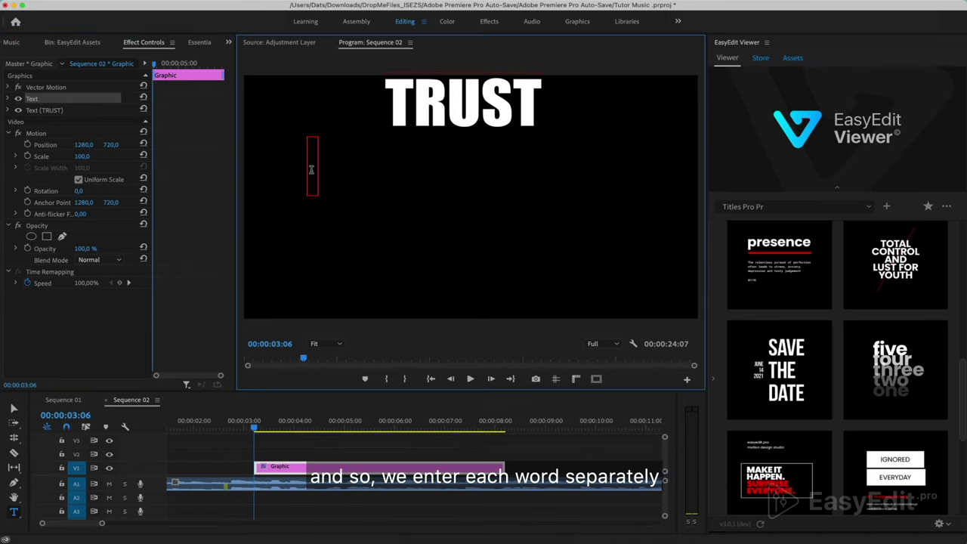
{"action": "left_click", "coordinate": [392, 188]}
{"action": "type", "text": "SEE"}
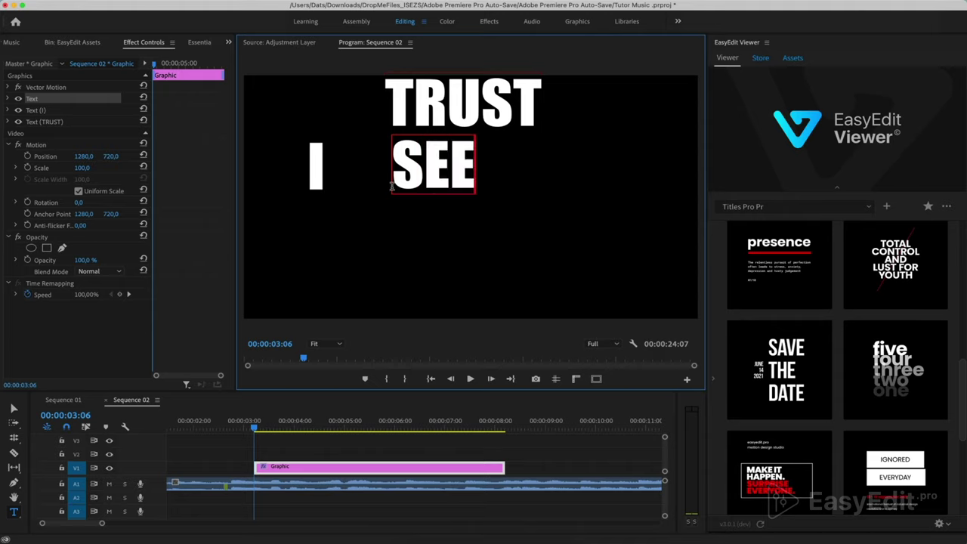
{"action": "type", "text": "K"}
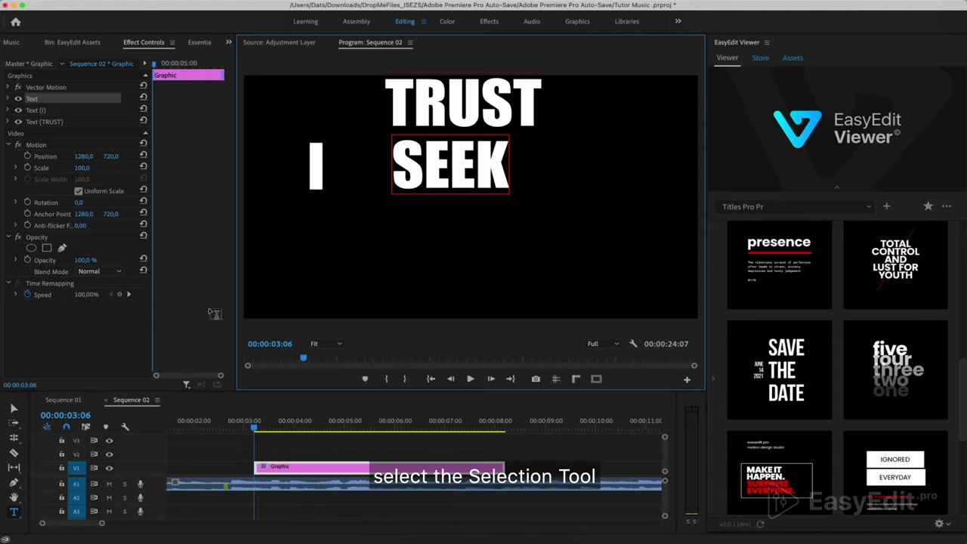
Move the I and SEEK words down to a lower line.
{"action": "left_click", "coordinate": [15, 409]}
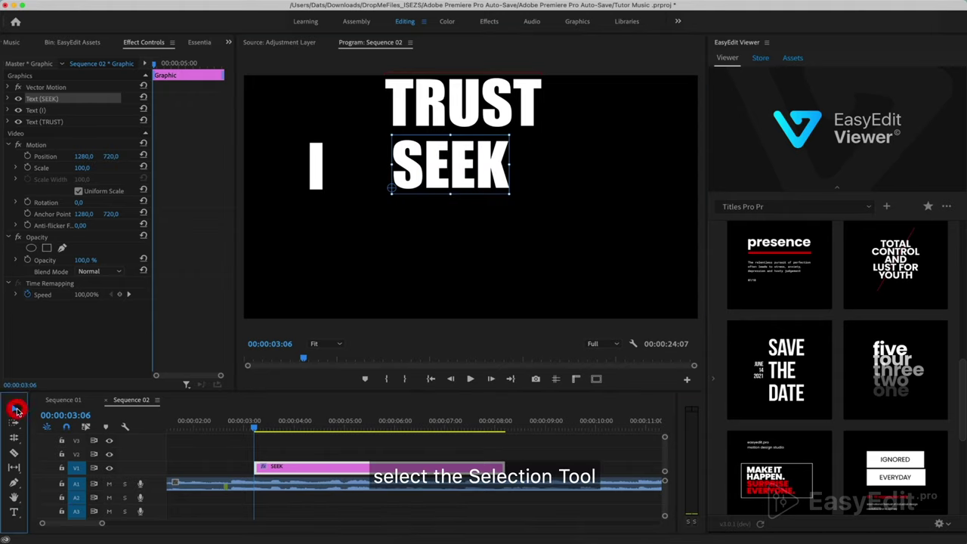
{"action": "left_click", "coordinate": [317, 165]}
{"action": "left_click_drag", "start_coordinate": [317, 164], "coordinate": [314, 268]}
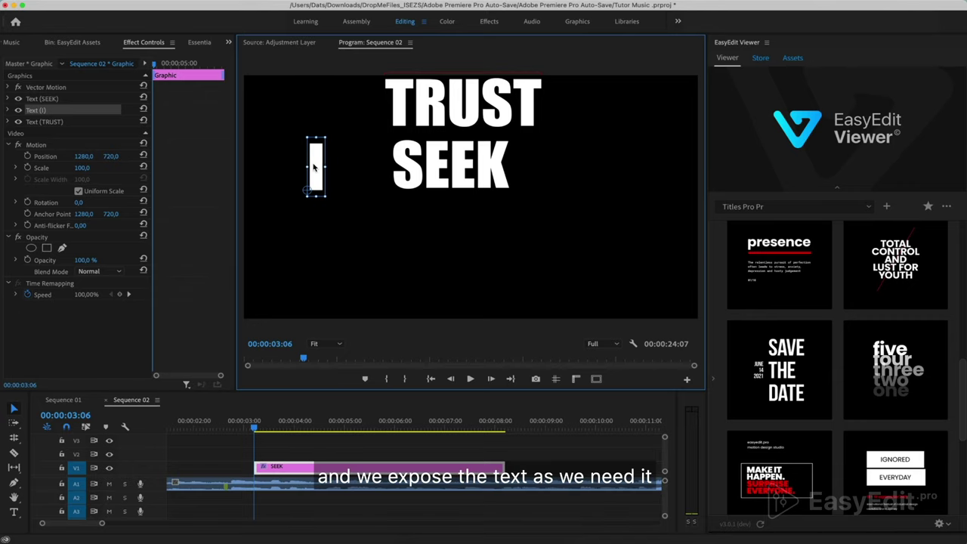
{"action": "left_click_drag", "start_coordinate": [459, 176], "coordinate": [541, 275]}
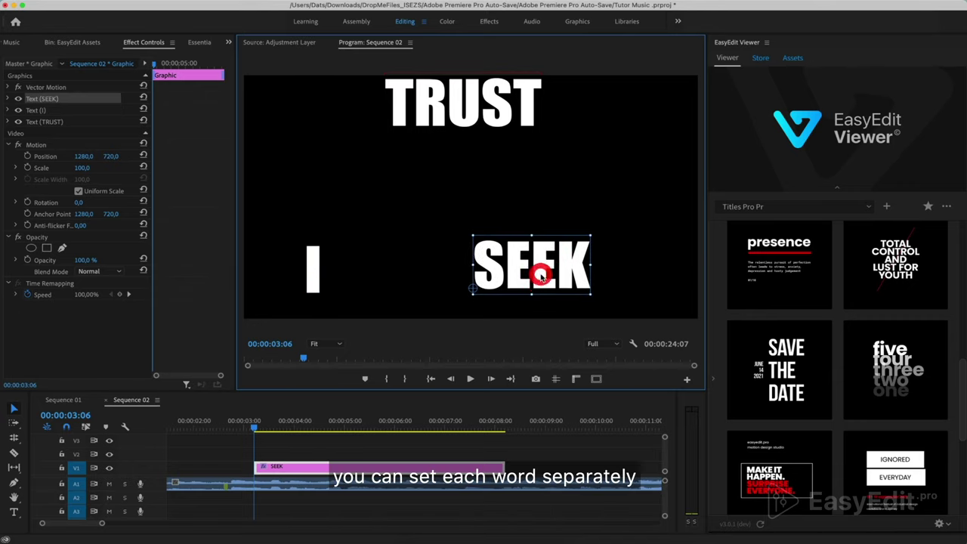
Move and resize TRUST, then shift all three words up and right together.
{"action": "left_click", "coordinate": [499, 143]}
{"action": "left_click_drag", "start_coordinate": [499, 143], "coordinate": [499, 202]}
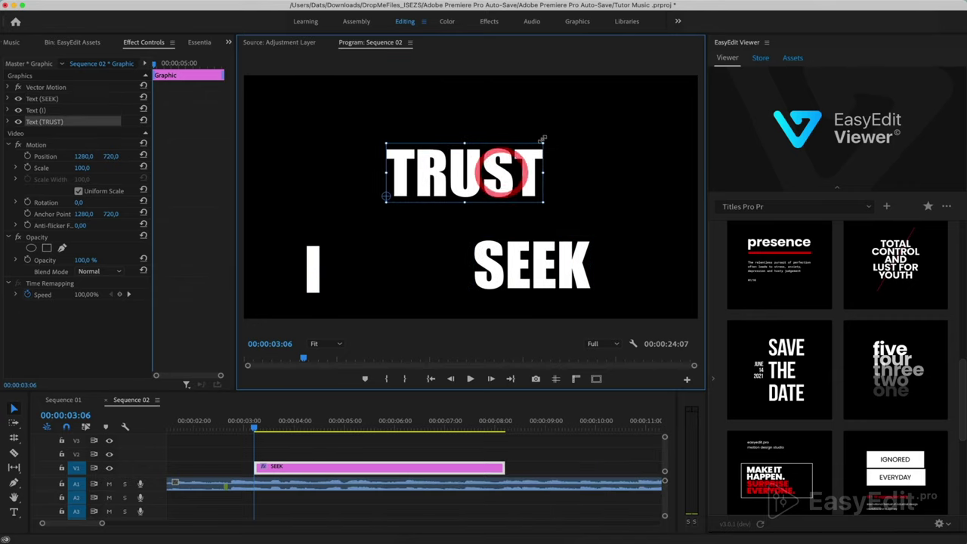
{"action": "mouse_move", "coordinate": [543, 140]}
{"action": "left_mouse_down"}
{"action": "mouse_move", "coordinate": [589, 126]}
{"action": "mouse_move", "coordinate": [542, 144]}
{"action": "left_mouse_up"}
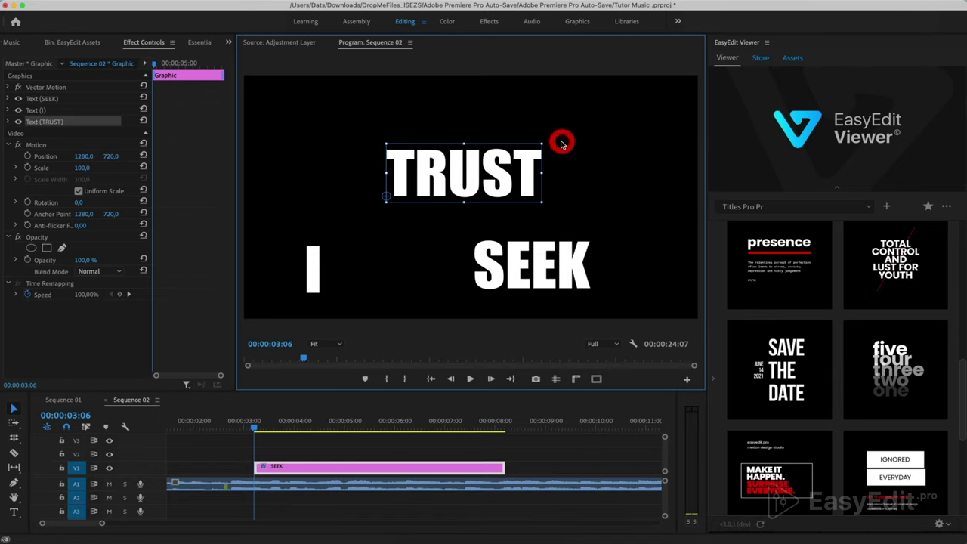
{"action": "left_click_drag", "start_coordinate": [274, 121], "coordinate": [624, 303]}
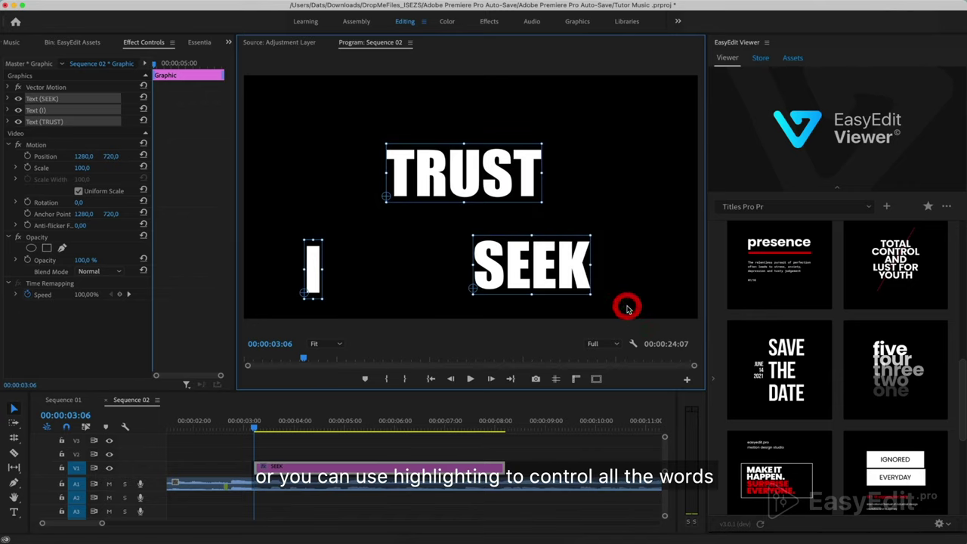
{"action": "mouse_move", "coordinate": [572, 262]}
{"action": "left_mouse_down"}
{"action": "mouse_move", "coordinate": [619, 208]}
{"action": "mouse_move", "coordinate": [579, 236]}
{"action": "left_mouse_up"}
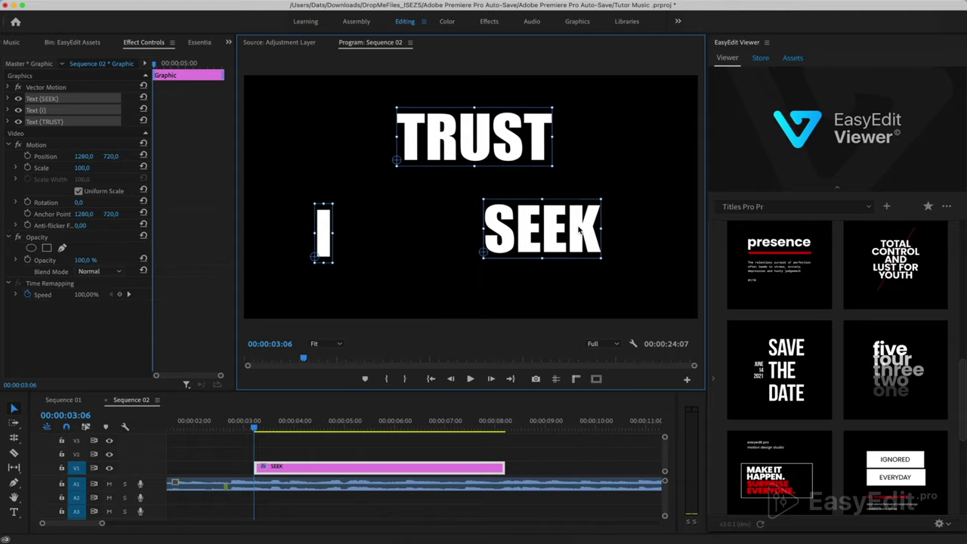
{"action": "left_click_drag", "start_coordinate": [579, 235], "coordinate": [579, 231]}
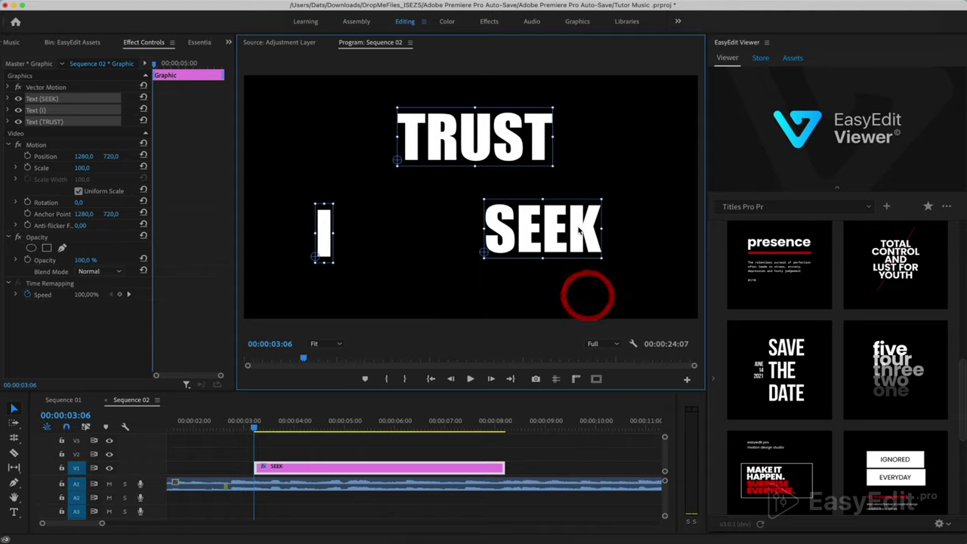
Show safe margins and guides, then enlarge TRUST to fill the guides.
{"action": "left_click", "coordinate": [597, 380]}
{"action": "left_click", "coordinate": [556, 379]}
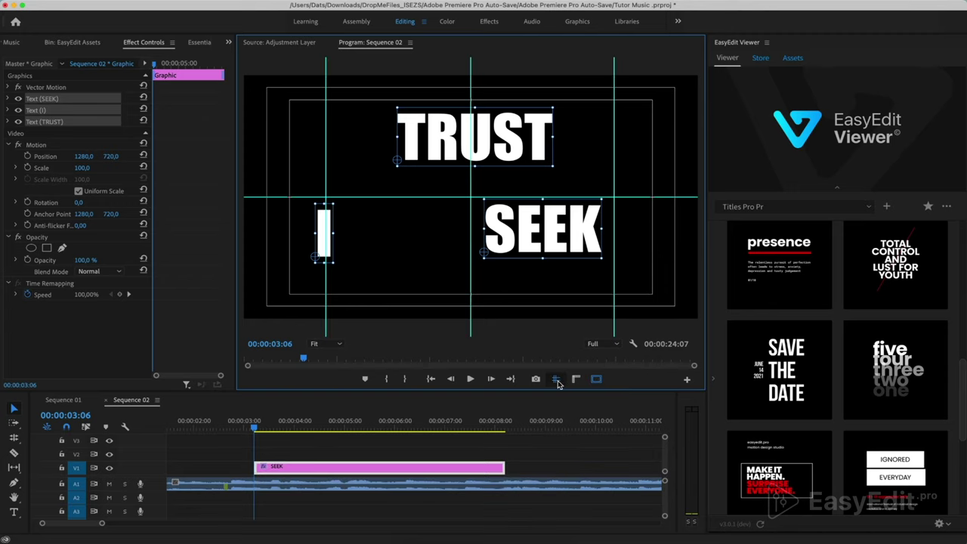
{"action": "left_click_drag", "start_coordinate": [326, 147], "coordinate": [329, 151]}
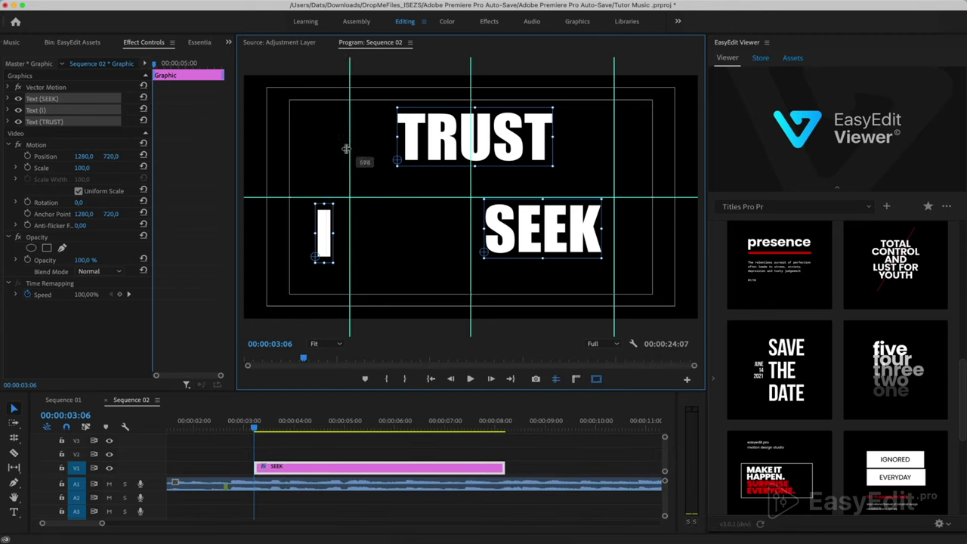
{"action": "left_click_drag", "start_coordinate": [501, 145], "coordinate": [508, 156]}
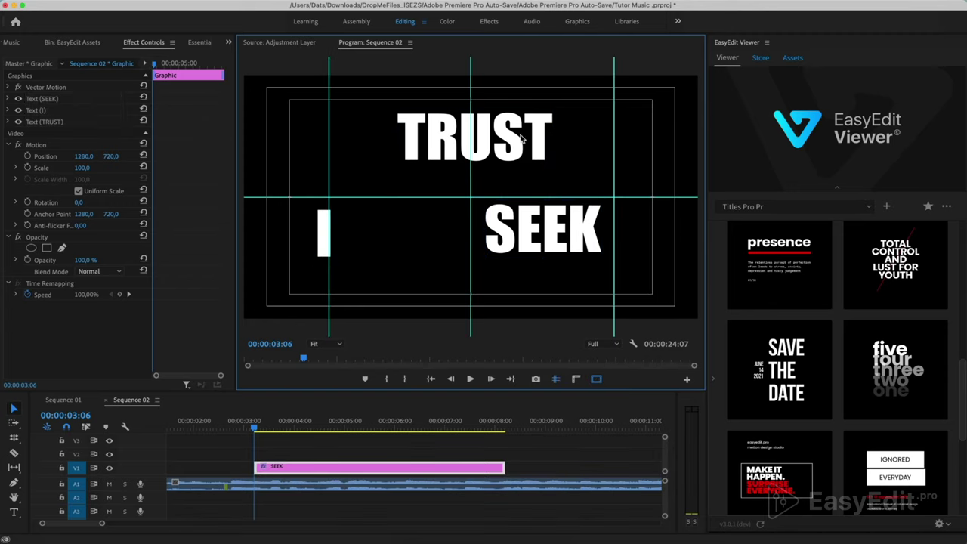
{"action": "left_click_drag", "start_coordinate": [550, 122], "coordinate": [585, 99]}
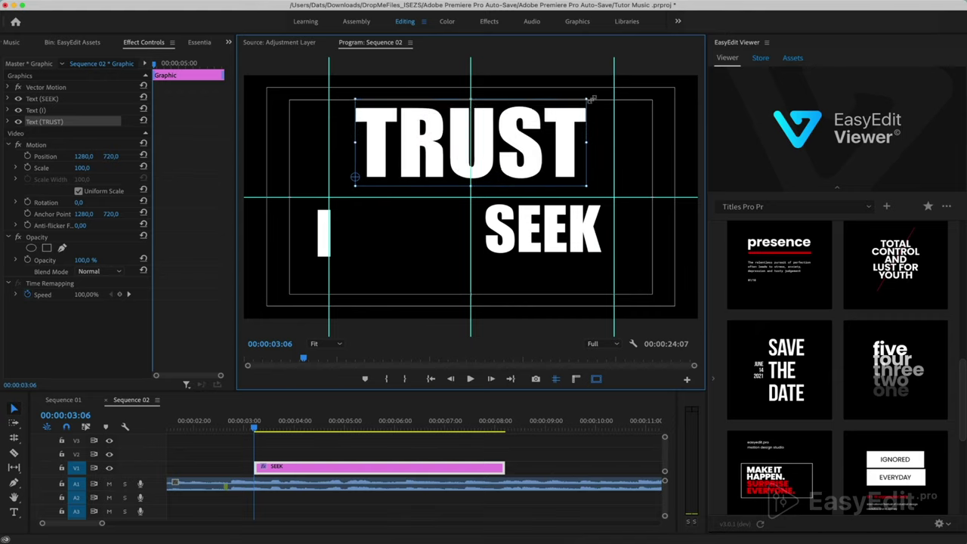
{"action": "left_click_drag", "start_coordinate": [585, 99], "coordinate": [603, 98]}
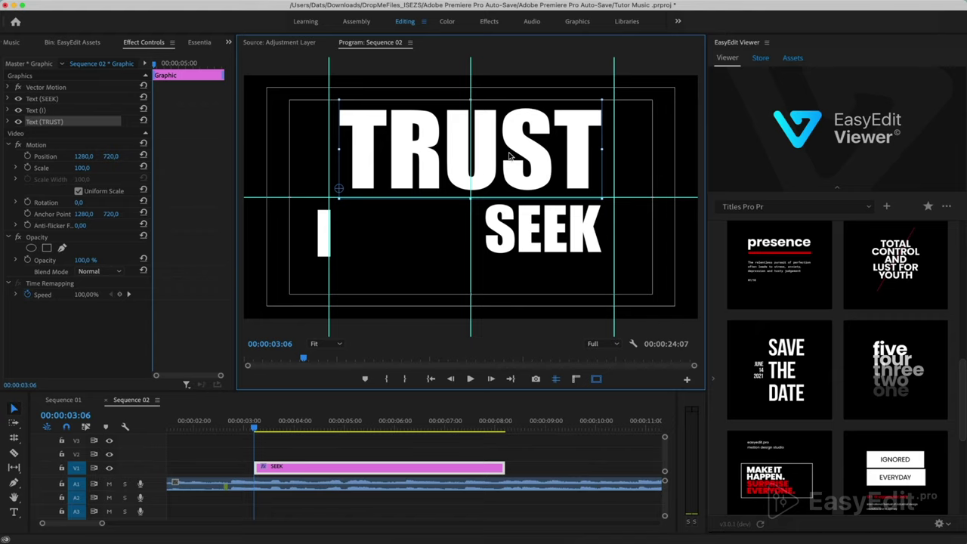
Enlarge SEEK, place I beside it, and centre the I SEEK line under TRUST.
{"action": "left_click", "coordinate": [591, 239]}
{"action": "left_click_drag", "start_coordinate": [594, 217], "coordinate": [555, 247]}
{"action": "key", "text": "t"}
{"action": "left_click", "coordinate": [364, 241]}
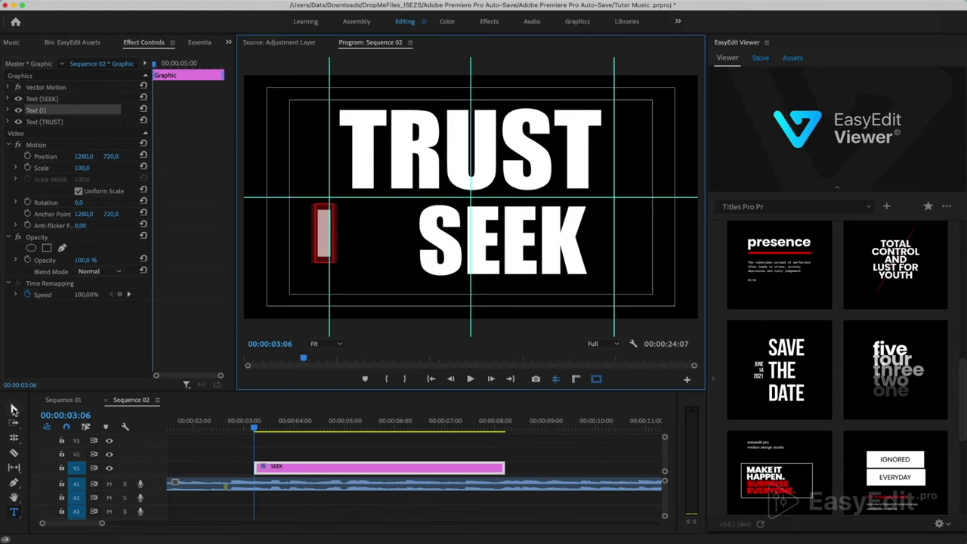
{"action": "left_click", "coordinate": [13, 409]}
{"action": "mouse_move", "coordinate": [323, 234]}
{"action": "left_mouse_down"}
{"action": "mouse_move", "coordinate": [443, 241]}
{"action": "mouse_move", "coordinate": [389, 229]}
{"action": "left_mouse_up"}
{"action": "left_click", "coordinate": [310, 190]}
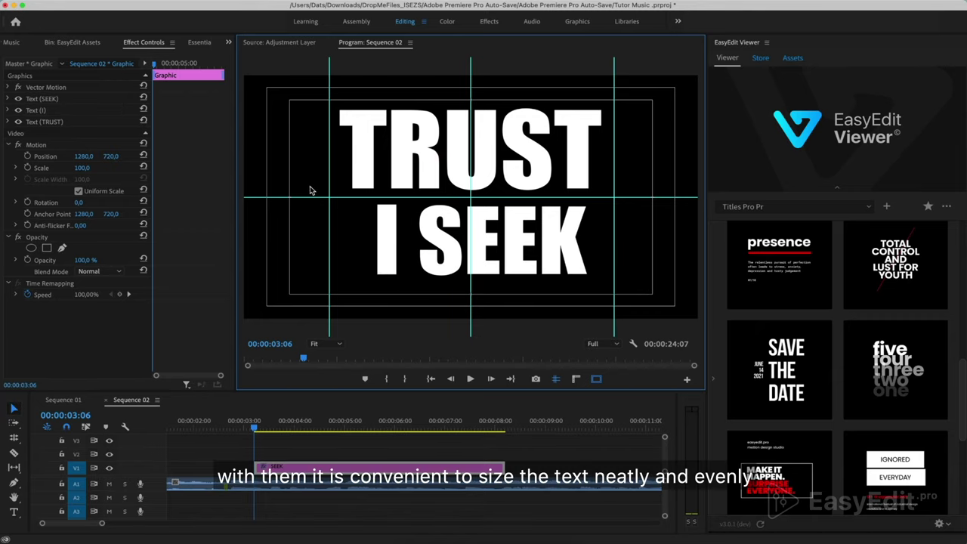
{"action": "left_click_drag", "start_coordinate": [578, 235], "coordinate": [280, 302]}
{"action": "left_click_drag", "start_coordinate": [519, 232], "coordinate": [515, 236]}
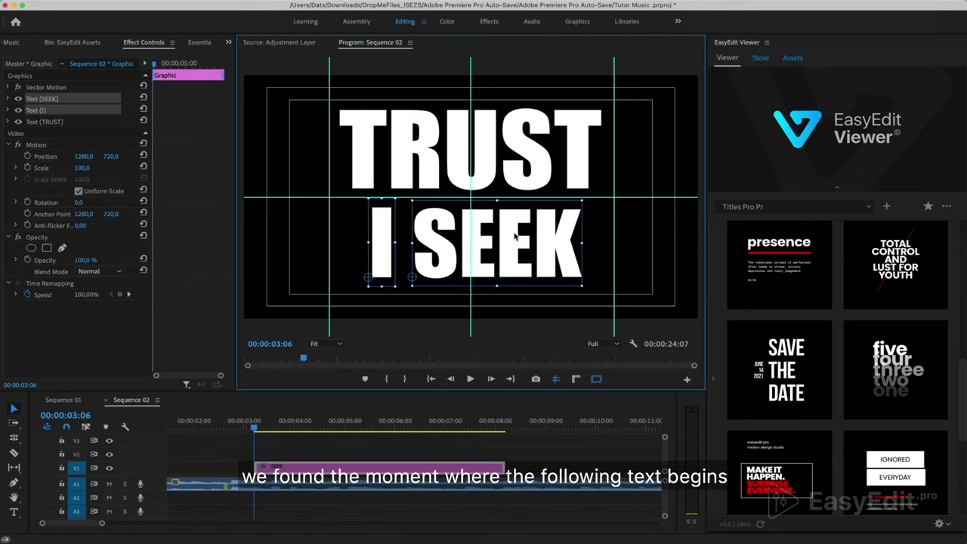
{"action": "left_click", "coordinate": [588, 226]}
{"action": "left_click", "coordinate": [254, 429]}
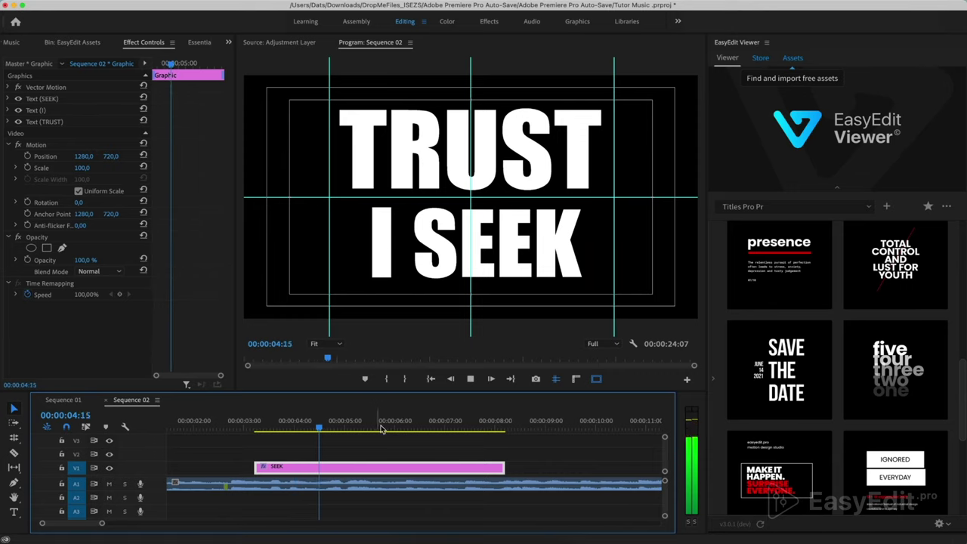
Trim the TRUST I SEEK graphic clip to end at 00:00:04:20.
{"action": "key", "text": "space"}
{"action": "mouse_move", "coordinate": [332, 431]}
{"action": "left_mouse_down"}
{"action": "mouse_move", "coordinate": [318, 431]}
{"action": "mouse_move", "coordinate": [326, 435]}
{"action": "left_mouse_up"}
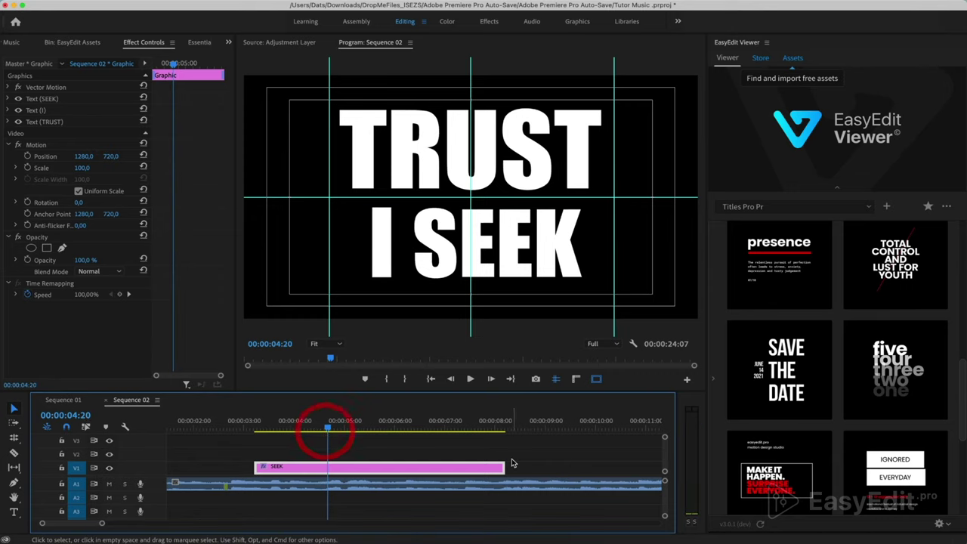
{"action": "left_click_drag", "start_coordinate": [503, 468], "coordinate": [412, 474]}
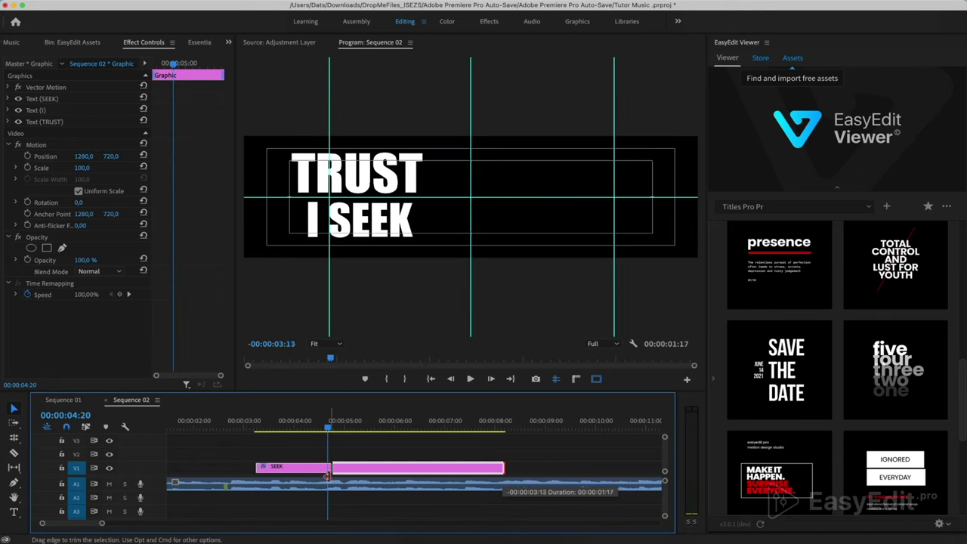
{"action": "left_click_drag", "start_coordinate": [326, 475], "coordinate": [326, 472]}
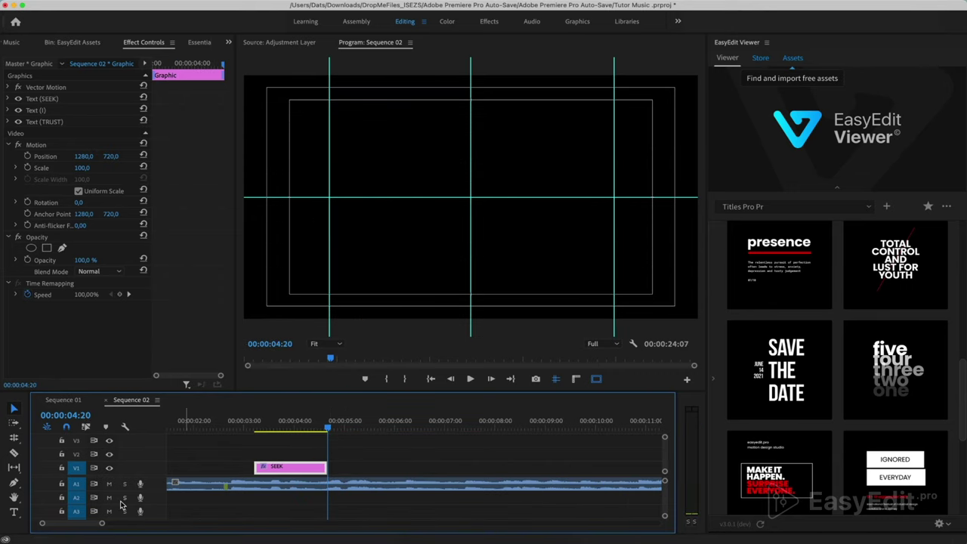
Create a new title with text layers AND, I, FIND, IN and YOU.
{"action": "left_click", "coordinate": [12, 515]}
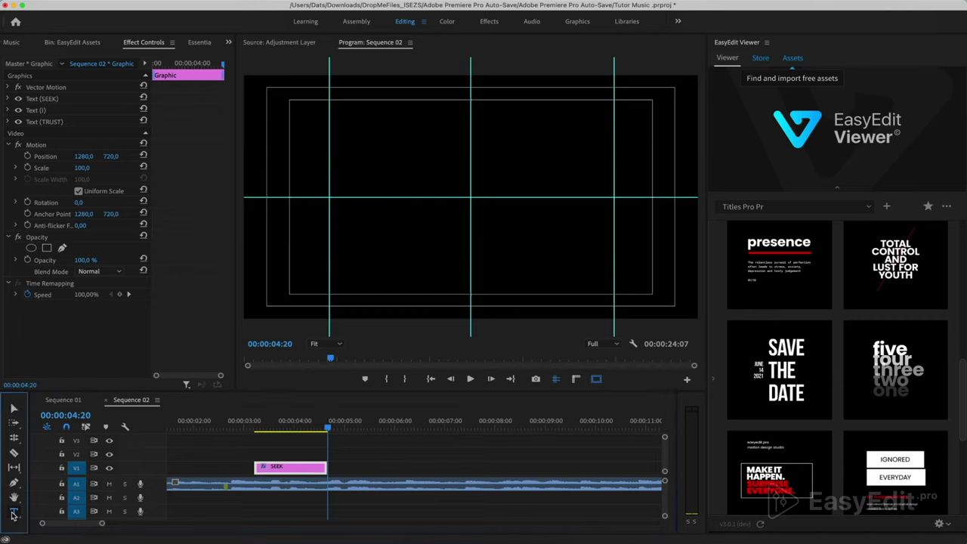
{"action": "left_click", "coordinate": [369, 142]}
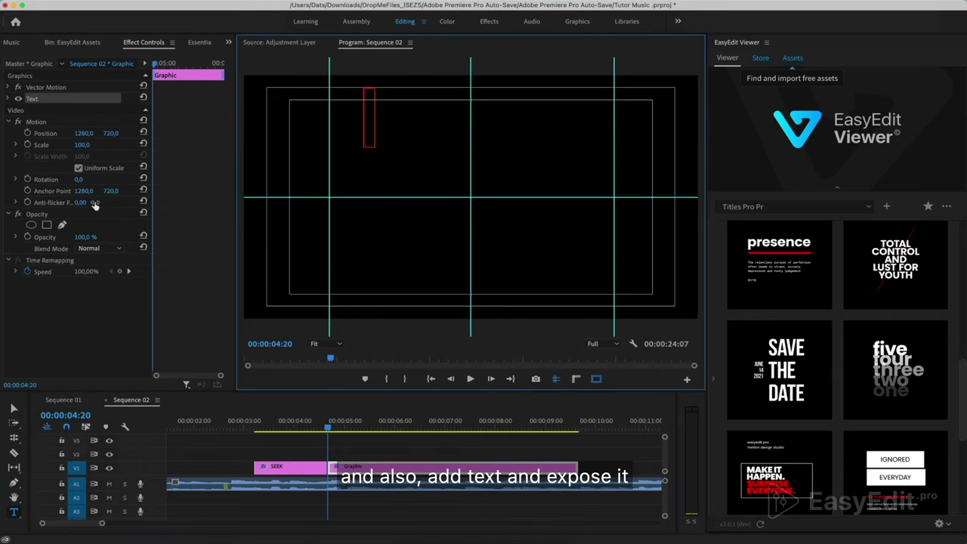
{"action": "type", "text": "AND"}
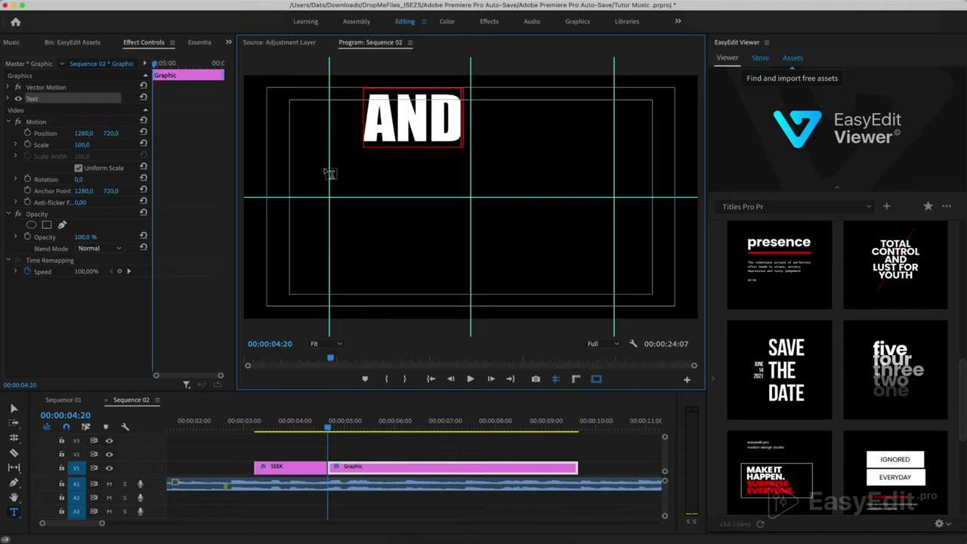
{"action": "left_click", "coordinate": [504, 140]}
{"action": "type", "text": "I"}
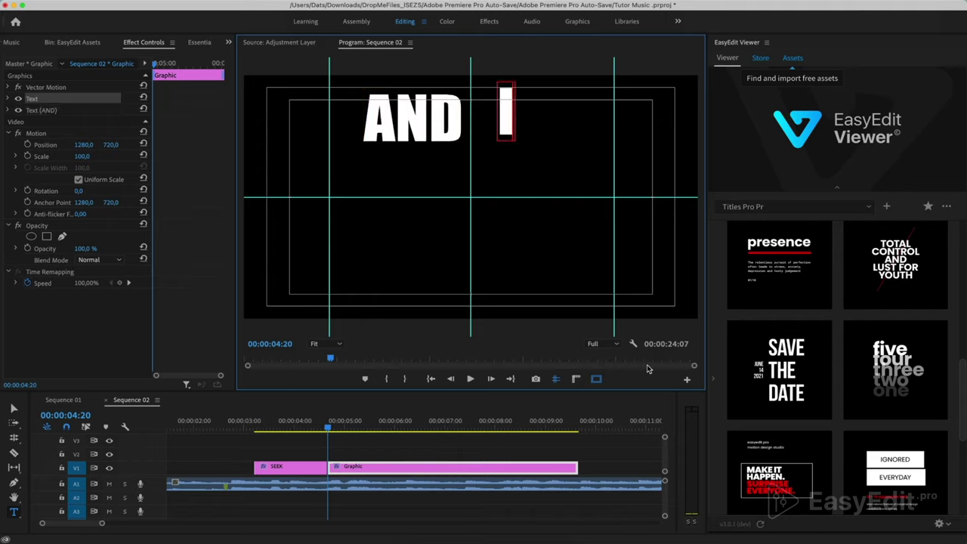
{"action": "left_click", "coordinate": [346, 224]}
{"action": "type", "text": "FIND"}
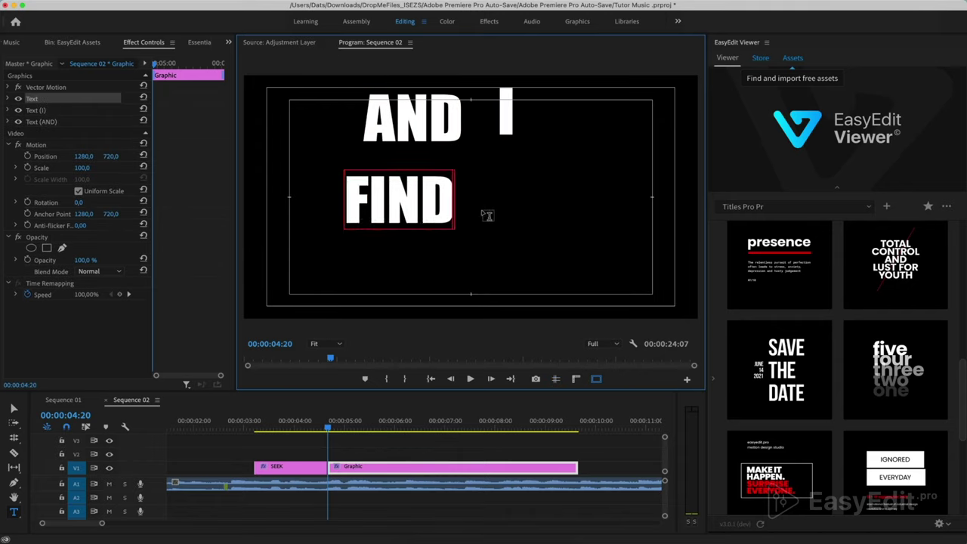
{"action": "left_click", "coordinate": [488, 216]}
{"action": "type", "text": "IN"}
{"action": "left_click", "coordinate": [569, 176]}
{"action": "type", "text": "OU"}
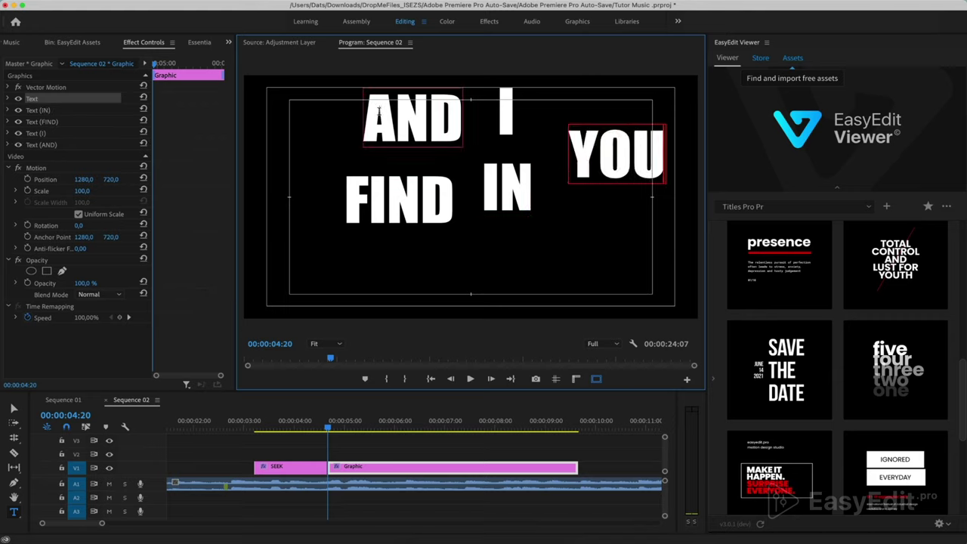
Enlarge AND at upper left and place a taller I beside it.
{"action": "left_click", "coordinate": [14, 408]}
{"action": "left_click_drag", "start_coordinate": [412, 117], "coordinate": [355, 155]}
{"action": "left_click_drag", "start_coordinate": [399, 201], "coordinate": [368, 257]}
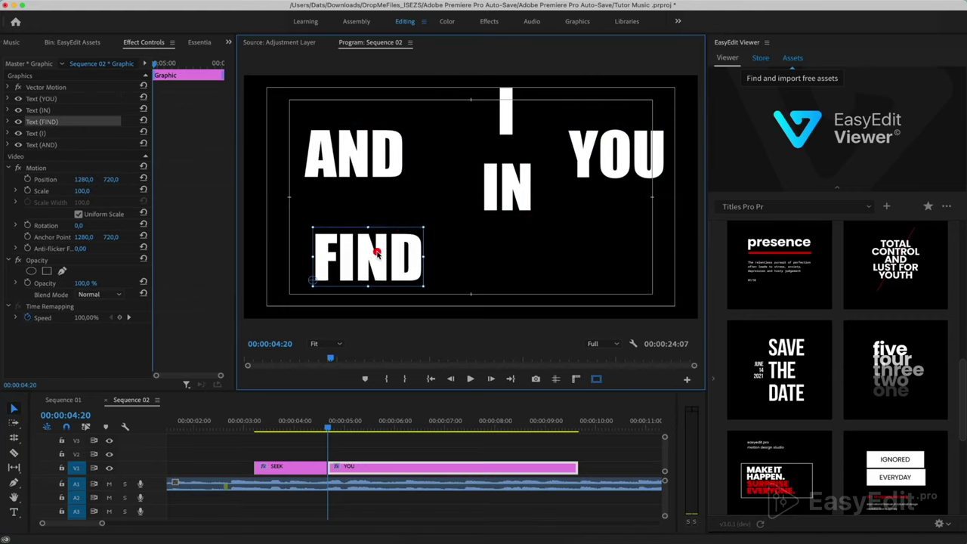
{"action": "mouse_move", "coordinate": [400, 133]}
{"action": "left_mouse_down"}
{"action": "mouse_move", "coordinate": [486, 111]}
{"action": "mouse_move", "coordinate": [458, 187]}
{"action": "mouse_move", "coordinate": [510, 250]}
{"action": "left_mouse_up"}
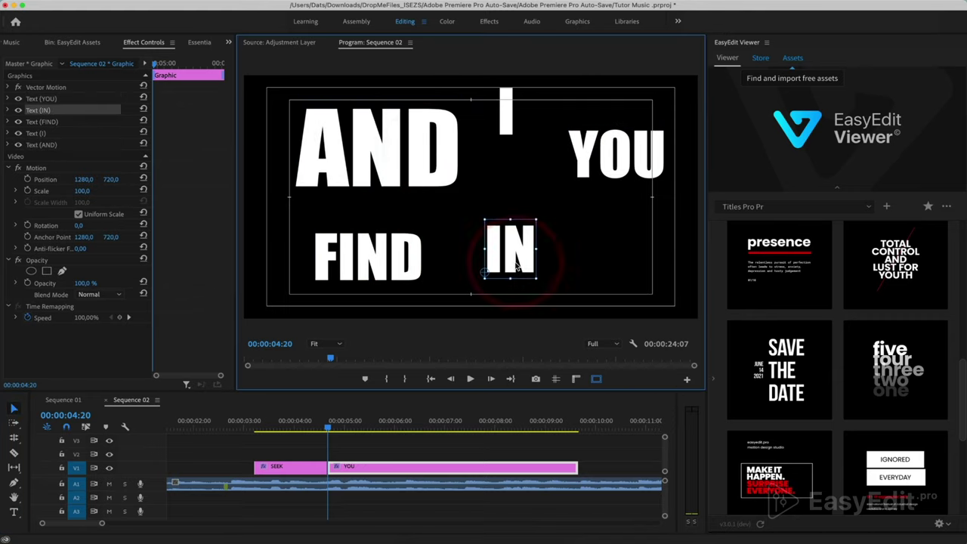
{"action": "left_click_drag", "start_coordinate": [505, 113], "coordinate": [498, 163]}
{"action": "left_click_drag", "start_coordinate": [510, 130], "coordinate": [550, 96]}
{"action": "mouse_move", "coordinate": [503, 152]}
{"action": "left_mouse_down"}
{"action": "mouse_move", "coordinate": [420, 151]}
{"action": "mouse_move", "coordinate": [496, 148]}
{"action": "left_mouse_up"}
Enlarge FIND and IN and line them up on the lower row.
{"action": "left_click", "coordinate": [416, 275]}
{"action": "mouse_move", "coordinate": [421, 231]}
{"action": "left_mouse_down"}
{"action": "mouse_move", "coordinate": [472, 198]}
{"action": "mouse_move", "coordinate": [452, 215]}
{"action": "left_mouse_up"}
{"action": "mouse_move", "coordinate": [378, 255]}
{"action": "left_mouse_down"}
{"action": "mouse_move", "coordinate": [410, 262]}
{"action": "mouse_move", "coordinate": [410, 252]}
{"action": "left_mouse_up"}
{"action": "left_click", "coordinate": [510, 249]}
{"action": "left_click", "coordinate": [20, 407]}
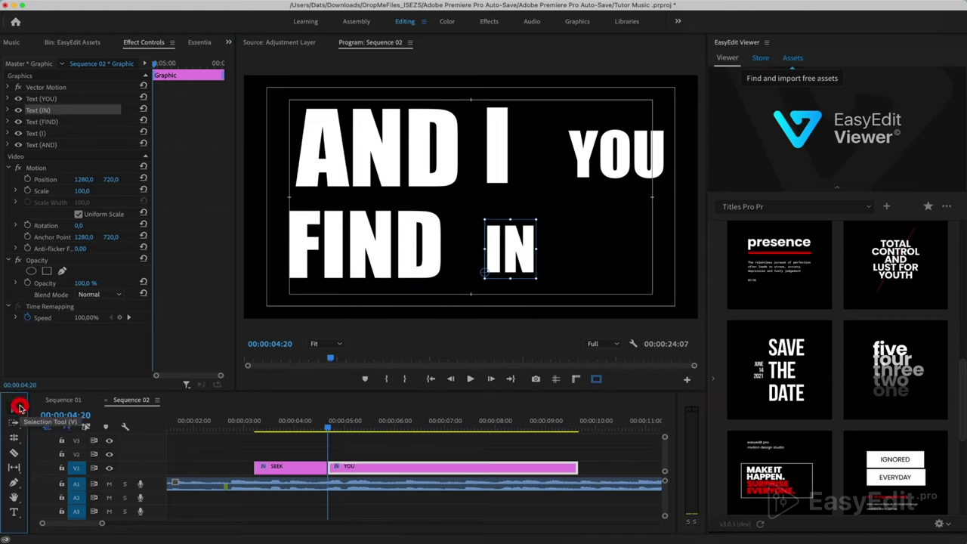
{"action": "left_click_drag", "start_coordinate": [510, 250], "coordinate": [411, 253]}
{"action": "left_click_drag", "start_coordinate": [434, 220], "coordinate": [451, 203]}
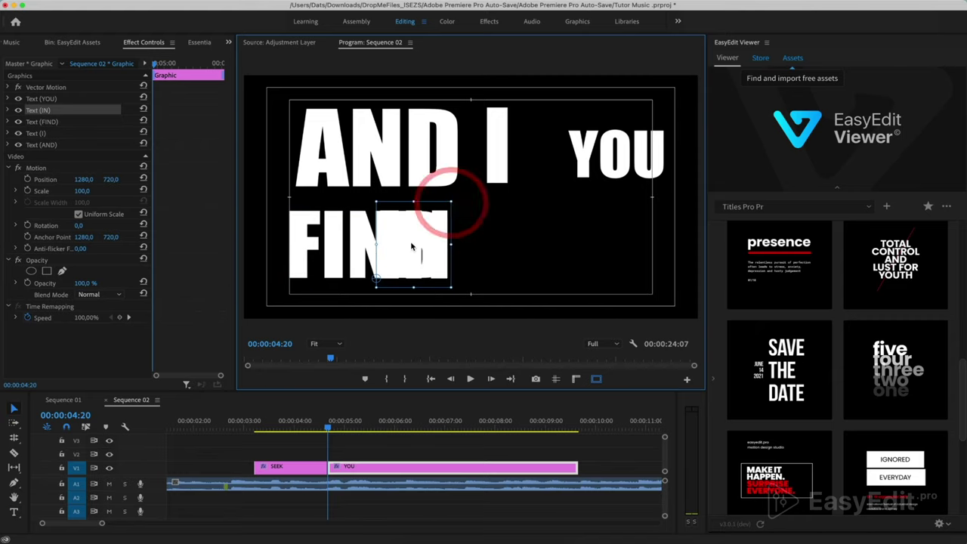
{"action": "left_click_drag", "start_coordinate": [412, 246], "coordinate": [492, 243]}
Rotate YOU 90° to stand vertically on the right and enlarge it.
{"action": "left_click", "coordinate": [613, 155]}
{"action": "mouse_move", "coordinate": [626, 173]}
{"action": "left_mouse_down"}
{"action": "mouse_move", "coordinate": [616, 189]}
{"action": "mouse_move", "coordinate": [675, 199]}
{"action": "left_mouse_up"}
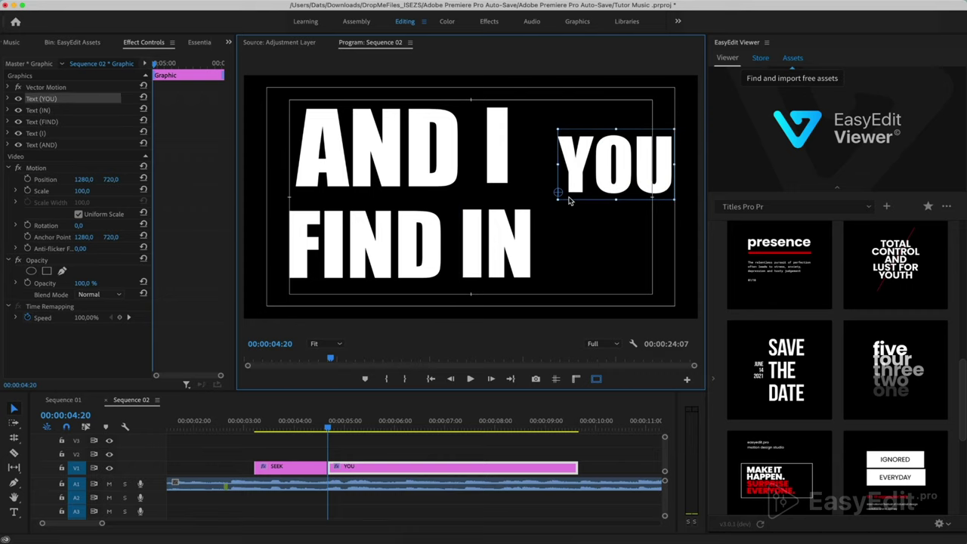
{"action": "left_click_drag", "start_coordinate": [570, 200], "coordinate": [563, 286]}
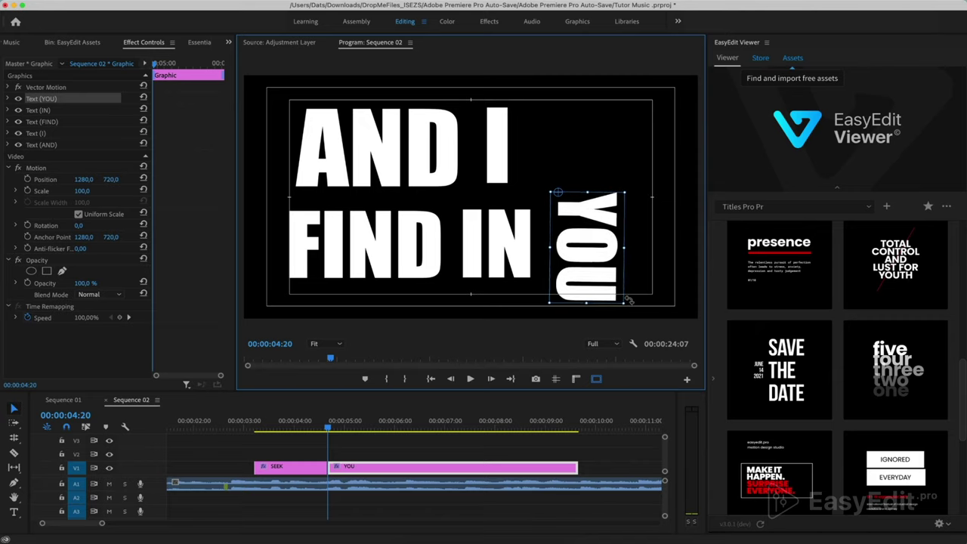
{"action": "left_click_drag", "start_coordinate": [575, 236], "coordinate": [578, 157]}
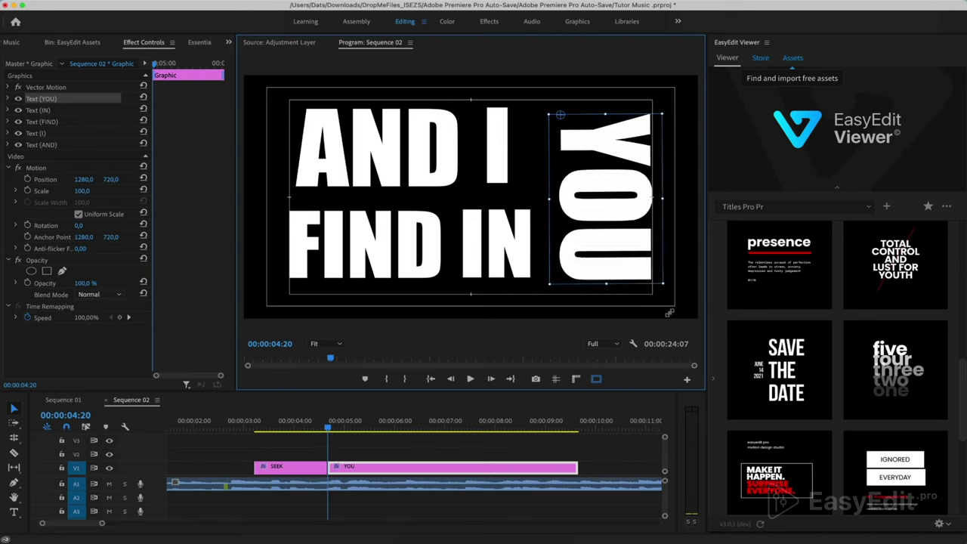
{"action": "left_click_drag", "start_coordinate": [629, 235], "coordinate": [662, 282]}
Set YOU's rotation to exactly 90°, scale it to 192, and nudge it into place.
{"action": "left_click", "coordinate": [8, 99]}
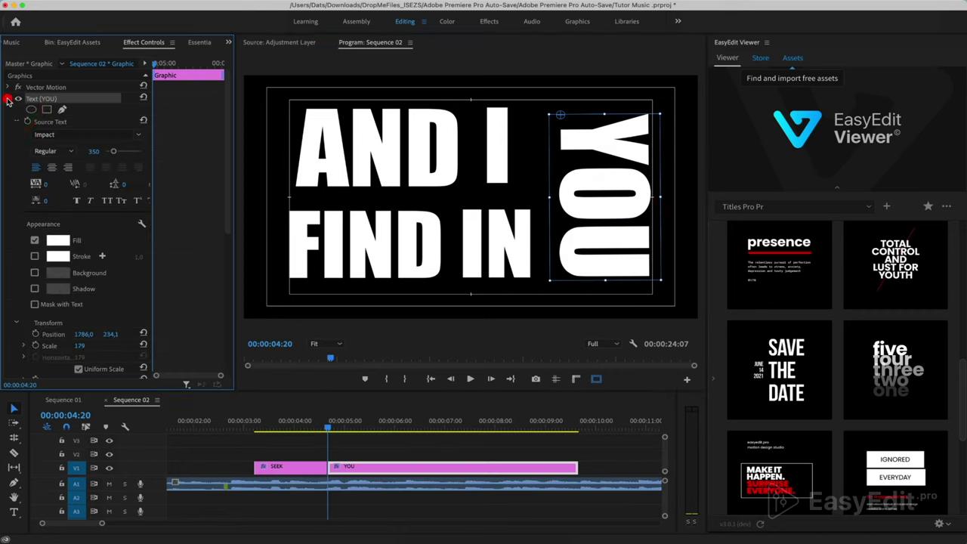
{"action": "scroll", "coordinate": [118, 237], "scroll_direction": "down", "scroll_amount": 3}
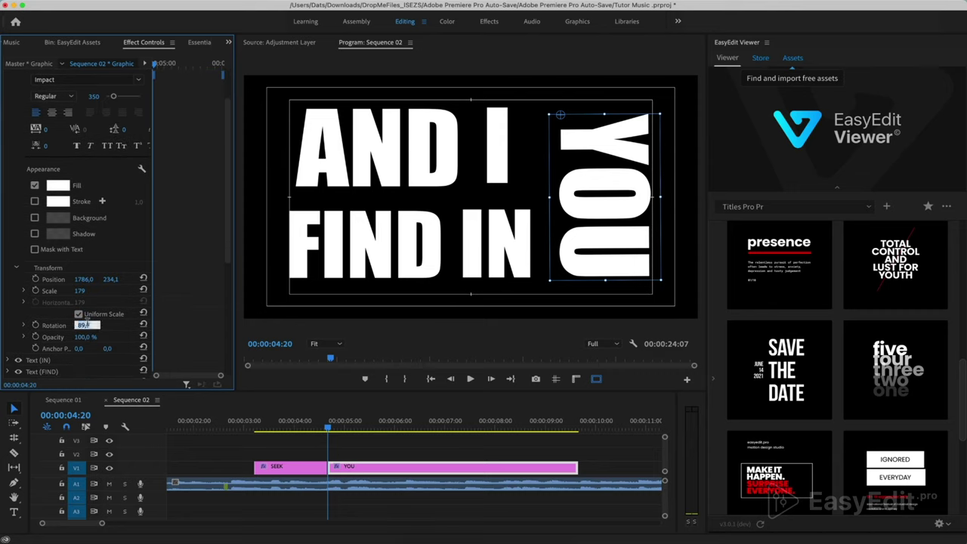
{"action": "key", "text": "Return"}
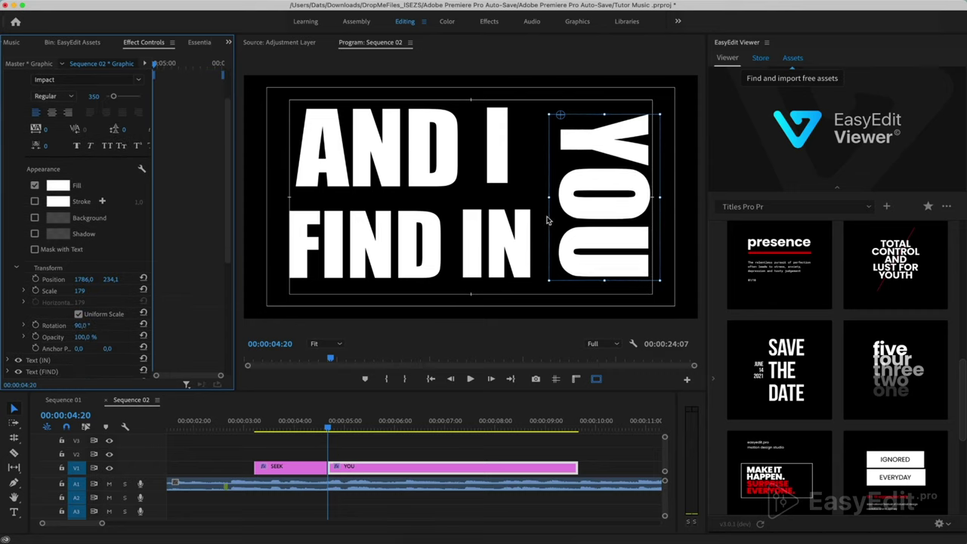
{"action": "left_click_drag", "start_coordinate": [616, 208], "coordinate": [609, 208]}
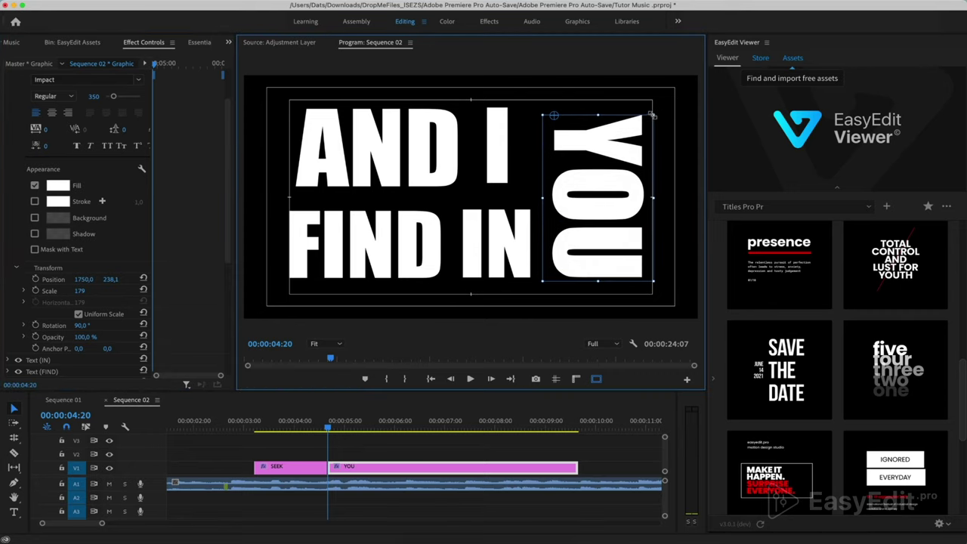
{"action": "left_click_drag", "start_coordinate": [651, 113], "coordinate": [660, 110]}
{"action": "left_click_drag", "start_coordinate": [635, 204], "coordinate": [637, 196]}
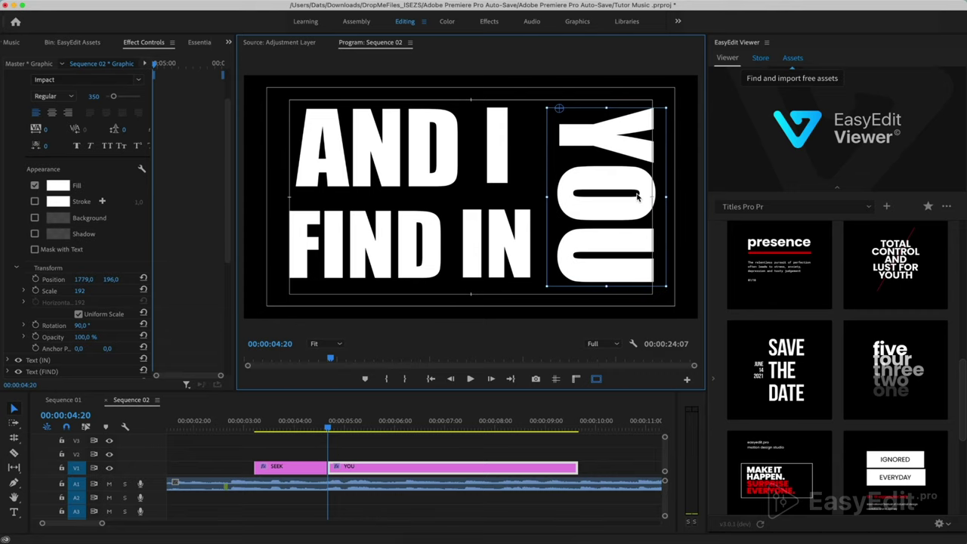
{"action": "left_click_drag", "start_coordinate": [637, 196], "coordinate": [637, 193]}
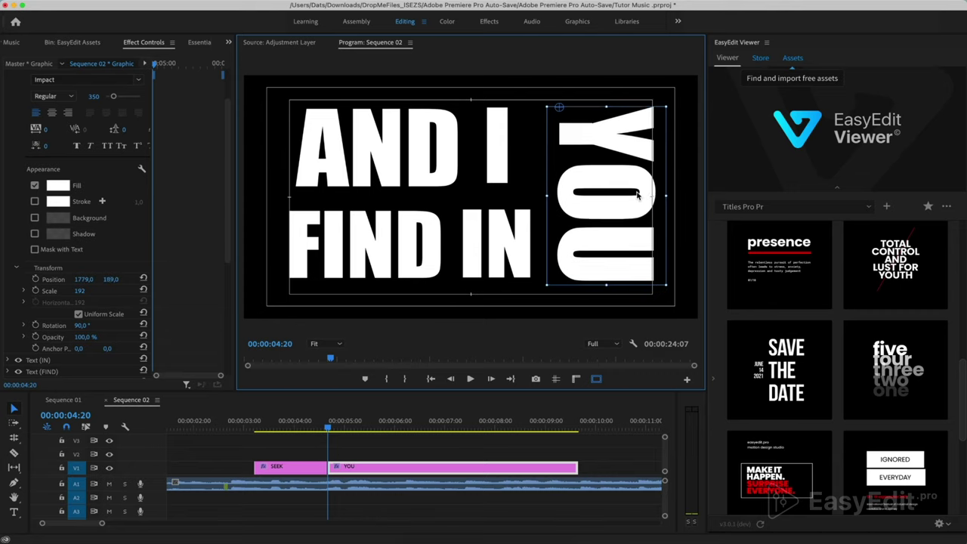
Preview the title and find where it should end.
{"action": "left_click", "coordinate": [329, 431]}
{"action": "key", "text": "space"}
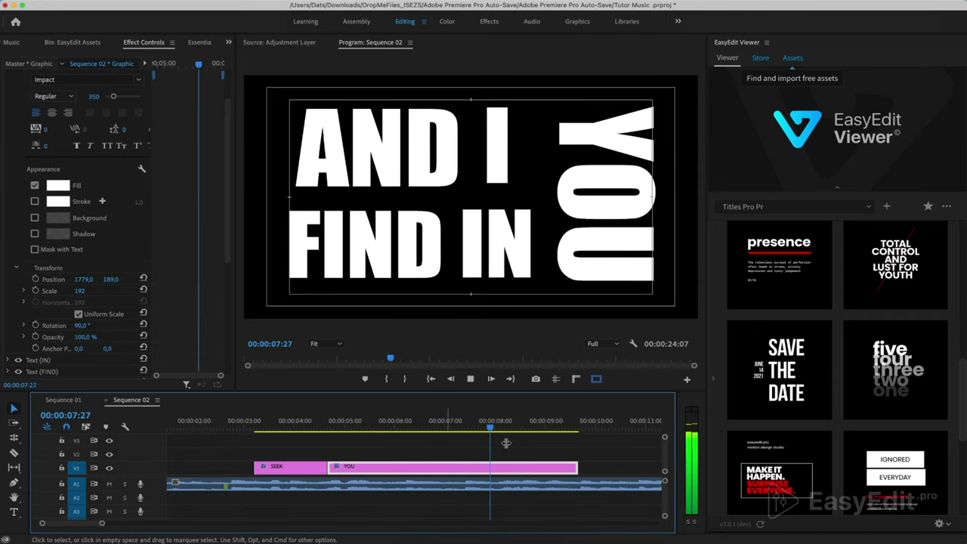
{"action": "key", "text": "space"}
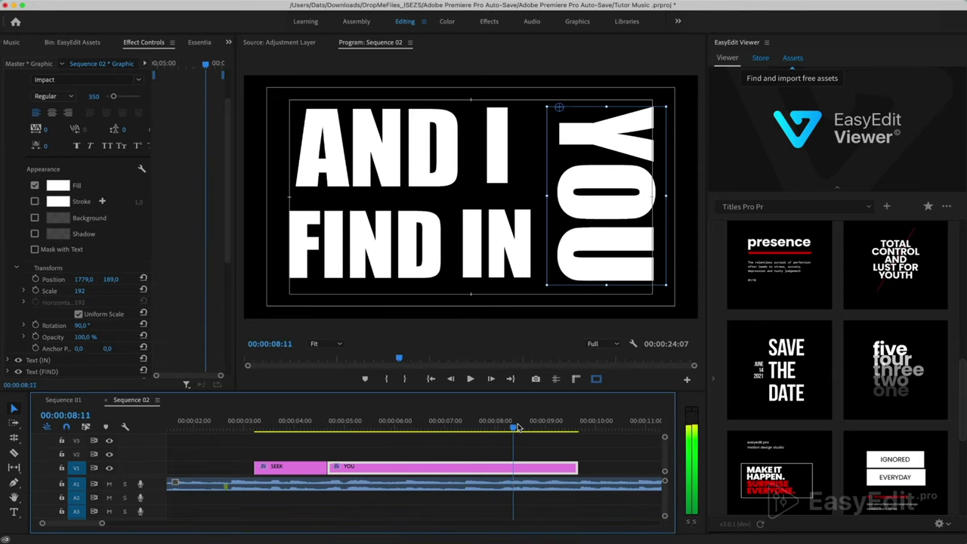
{"action": "left_click_drag", "start_coordinate": [501, 428], "coordinate": [500, 428]}
Trim the YOU title to 00:00:08:03 and type the EVERY DAY, FOR US, SOMETHING NEW words.
{"action": "left_click", "coordinate": [573, 468]}
{"action": "left_click_drag", "start_coordinate": [573, 469], "coordinate": [499, 468]}
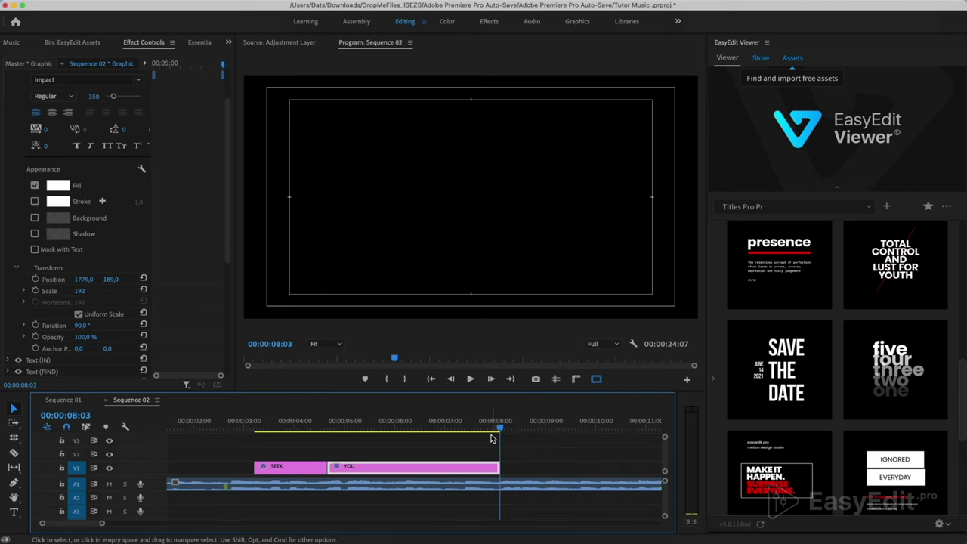
{"action": "left_click", "coordinate": [13, 514]}
{"action": "left_click", "coordinate": [312, 133]}
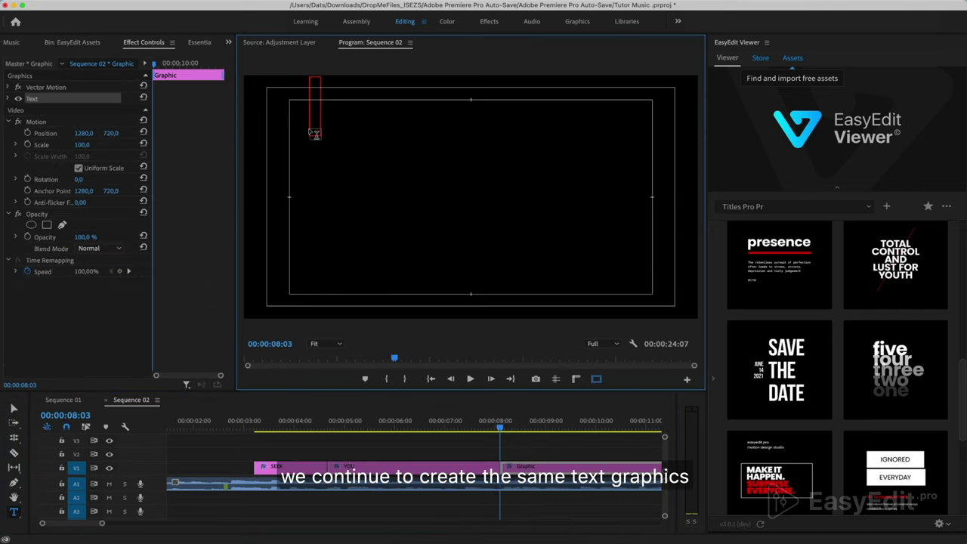
{"action": "type", "text": "EVERY"}
{"action": "left_click", "coordinate": [484, 95]}
{"action": "type", "text": "DAY"}
{"action": "left_click", "coordinate": [401, 170]}
{"action": "type", "text": "FOR"}
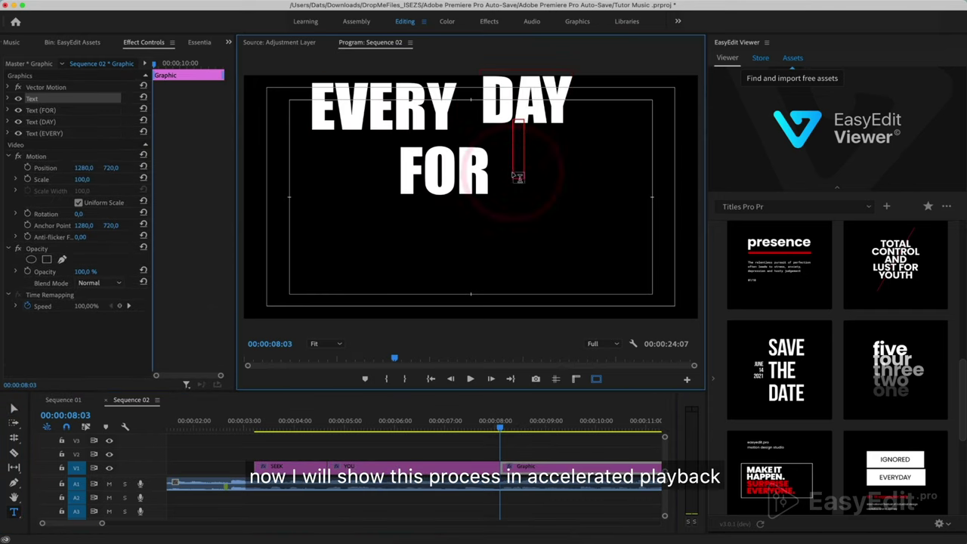
{"action": "type", "text": "USSOMETHING"}
{"action": "left_click", "coordinate": [601, 238]}
{"action": "type", "text": "NEW"}
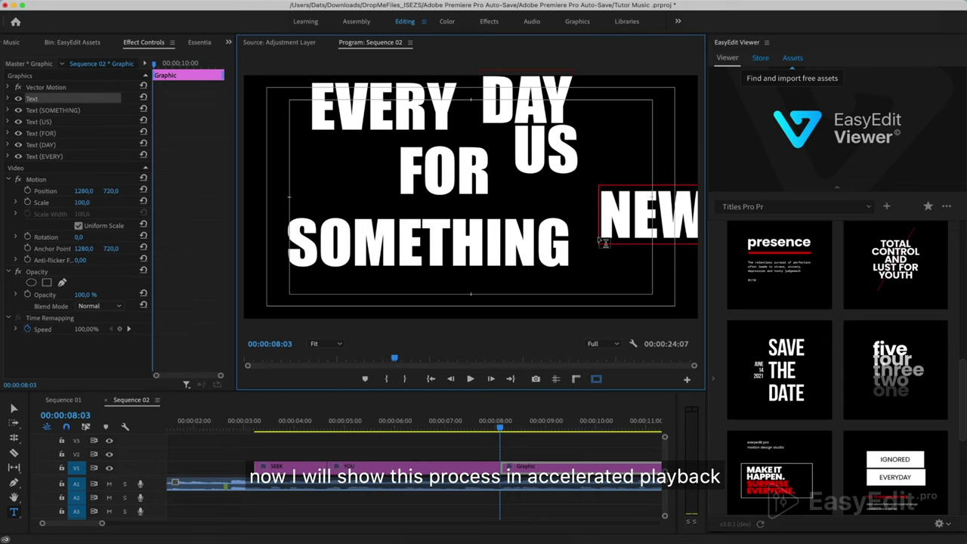
Arrange EVERY DAY on the top line and FOR US on the second line.
{"action": "left_click", "coordinate": [13, 409]}
{"action": "left_click_drag", "start_coordinate": [380, 125], "coordinate": [392, 147]}
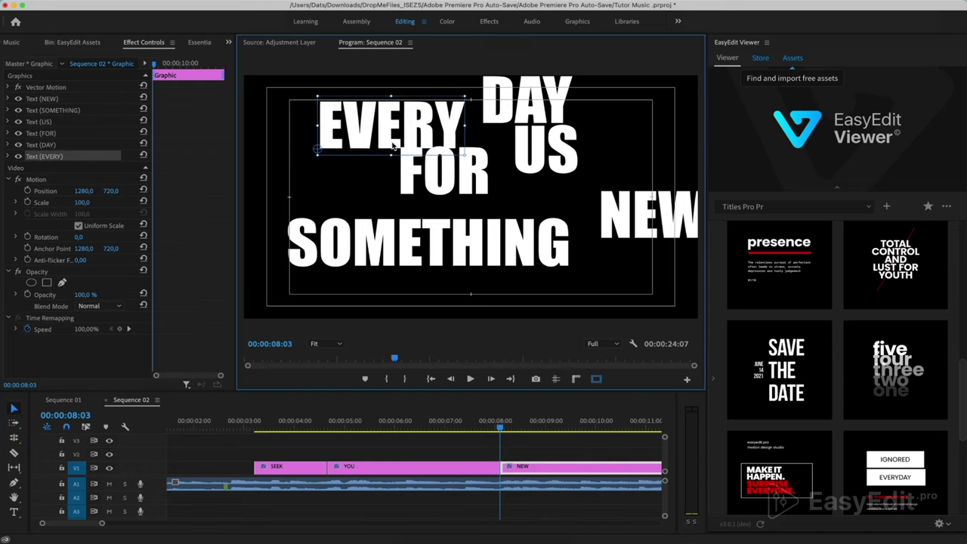
{"action": "left_click_drag", "start_coordinate": [649, 216], "coordinate": [649, 242]}
{"action": "left_click_drag", "start_coordinate": [444, 170], "coordinate": [444, 198]}
{"action": "left_click_drag", "start_coordinate": [546, 148], "coordinate": [545, 177]}
{"action": "left_click_drag", "start_coordinate": [527, 98], "coordinate": [563, 129]}
{"action": "left_click", "coordinate": [436, 139]}
{"action": "left_click_drag", "start_coordinate": [436, 138], "coordinate": [444, 138]}
{"action": "left_click_drag", "start_coordinate": [563, 129], "coordinate": [536, 128]}
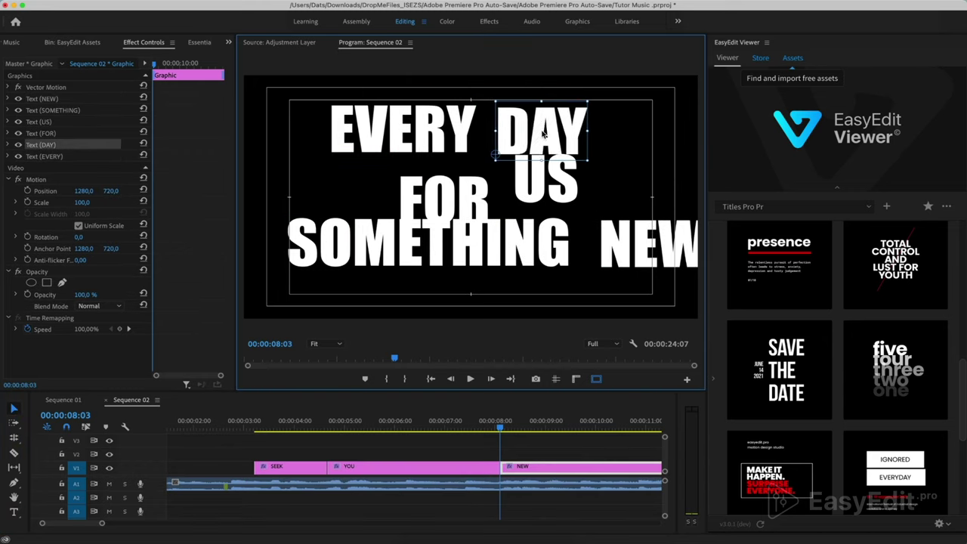
{"action": "left_click_drag", "start_coordinate": [490, 219], "coordinate": [476, 198]}
{"action": "left_click", "coordinate": [544, 193]}
{"action": "left_click_drag", "start_coordinate": [544, 193], "coordinate": [519, 193]}
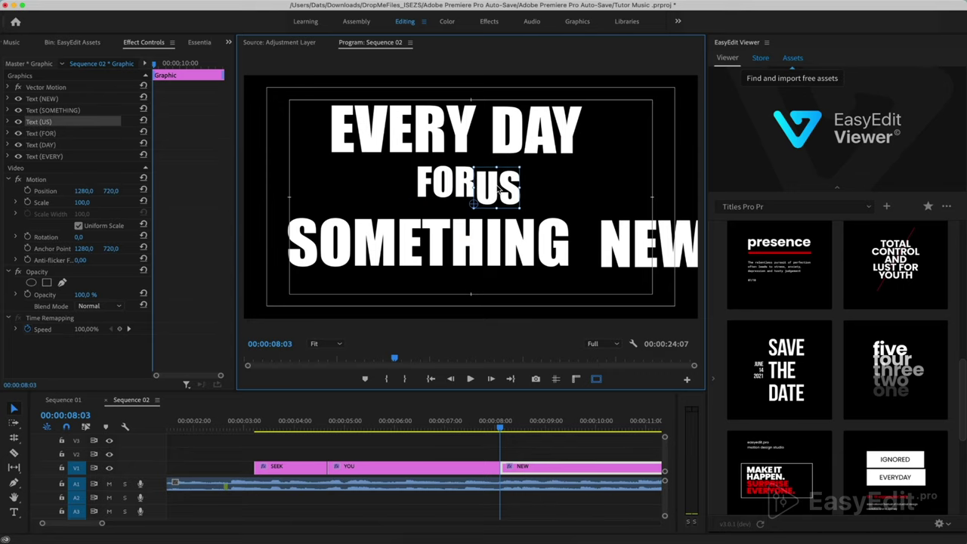
Resize and place SOMETHING and NEW together on the bottom line.
{"action": "left_click", "coordinate": [423, 242]}
{"action": "left_click_drag", "start_coordinate": [568, 271], "coordinate": [478, 257]}
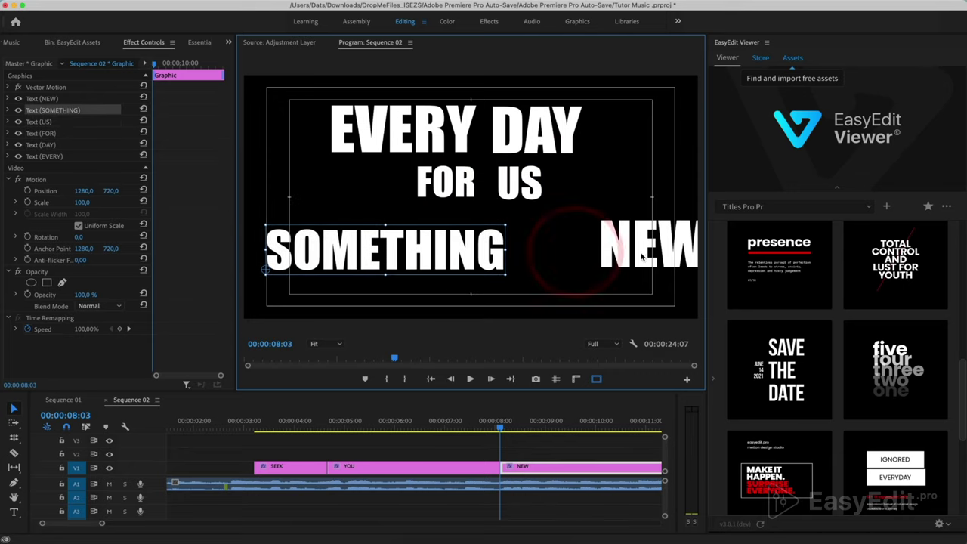
{"action": "left_click_drag", "start_coordinate": [650, 249], "coordinate": [578, 250]}
{"action": "left_click_drag", "start_coordinate": [646, 223], "coordinate": [660, 250]}
{"action": "left_click", "coordinate": [454, 250]}
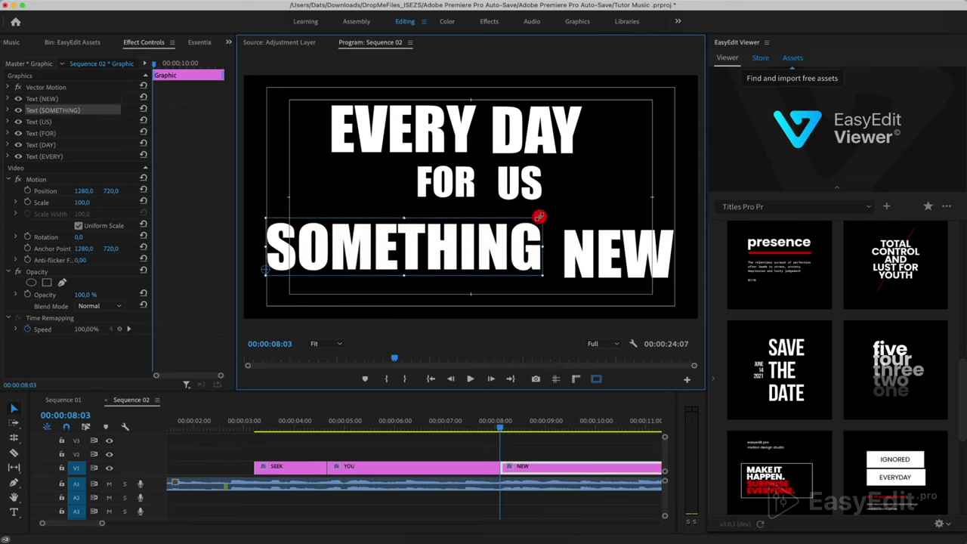
{"action": "left_click_drag", "start_coordinate": [504, 223], "coordinate": [566, 214]}
{"action": "left_click_drag", "start_coordinate": [575, 247], "coordinate": [542, 248]}
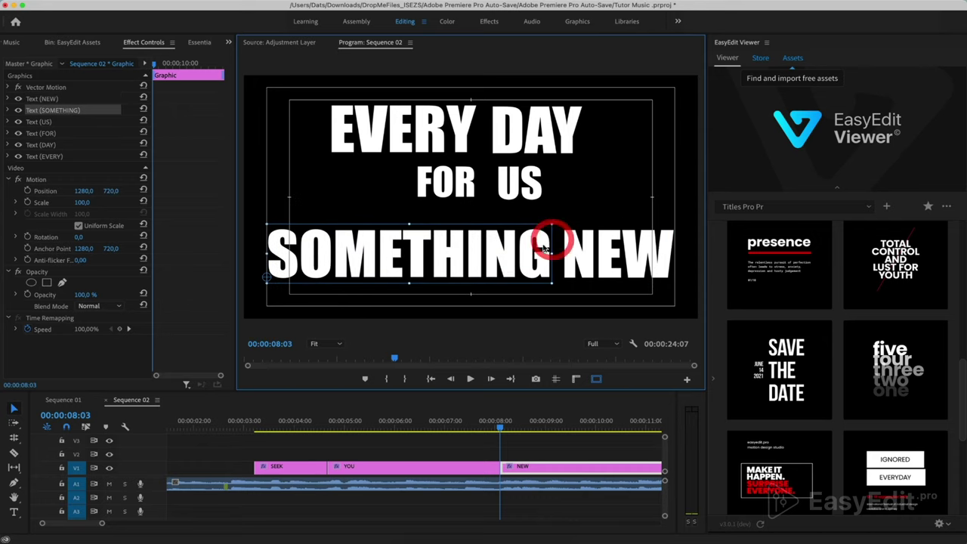
Resize and centre the FOR US and EVERY DAY pairs, then set the playhead to 00:00:08:05.
{"action": "left_click", "coordinate": [446, 195]}
{"action": "left_click", "coordinate": [521, 195], "text": "shift"}
{"action": "mouse_move", "coordinate": [507, 172]}
{"action": "left_mouse_down"}
{"action": "mouse_move", "coordinate": [529, 192]}
{"action": "mouse_move", "coordinate": [521, 192]}
{"action": "left_mouse_up"}
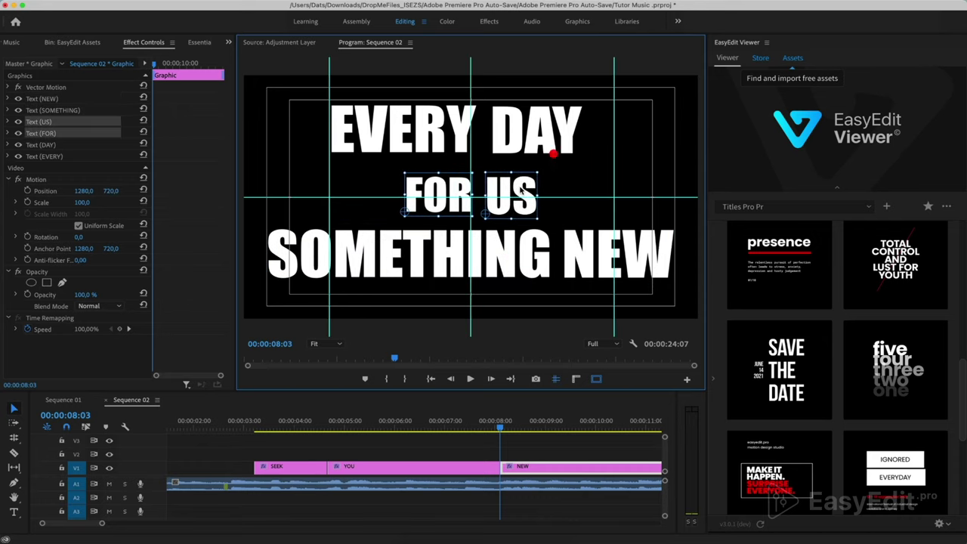
{"action": "left_click", "coordinate": [557, 132]}
{"action": "left_click", "coordinate": [378, 130], "text": "shift"}
{"action": "mouse_move", "coordinate": [583, 156]}
{"action": "left_mouse_down"}
{"action": "mouse_move", "coordinate": [597, 162]}
{"action": "mouse_move", "coordinate": [572, 143]}
{"action": "left_mouse_up"}
{"action": "key", "text": "cmd+z"}
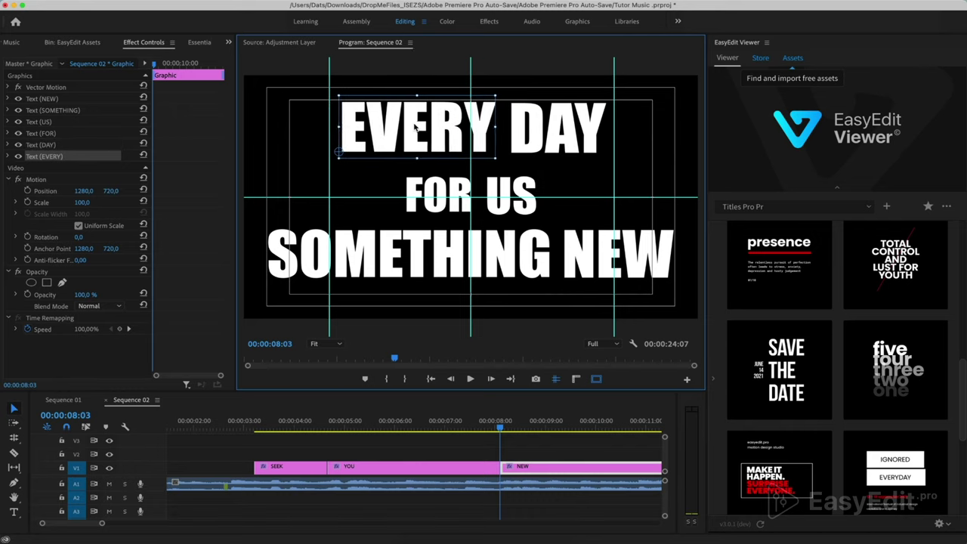
{"action": "scroll", "coordinate": [378, 430], "scroll_direction": "down", "scroll_amount": 2}
{"action": "left_click", "coordinate": [378, 429]}
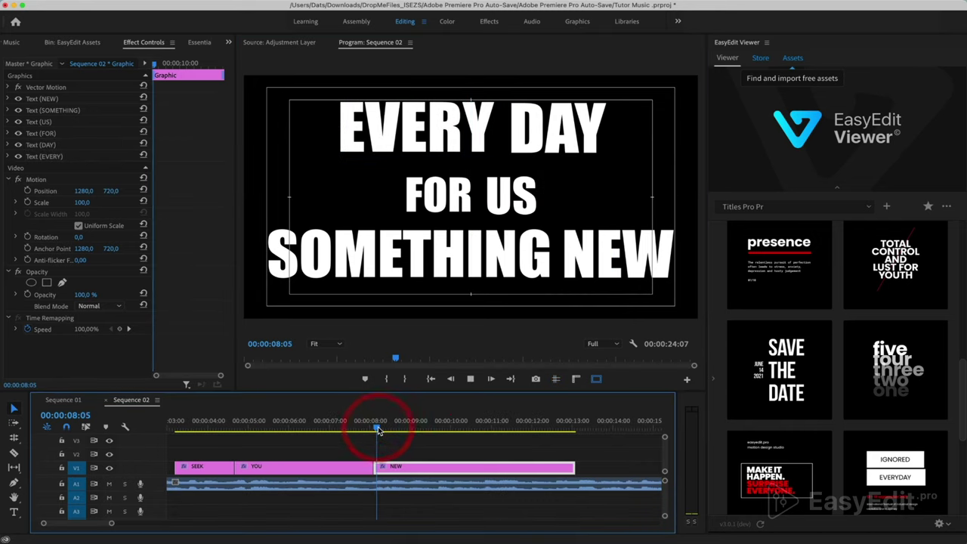
Preview the titles and trim the NEW clip to end at 00:00:12:20.
{"action": "key", "text": "space"}
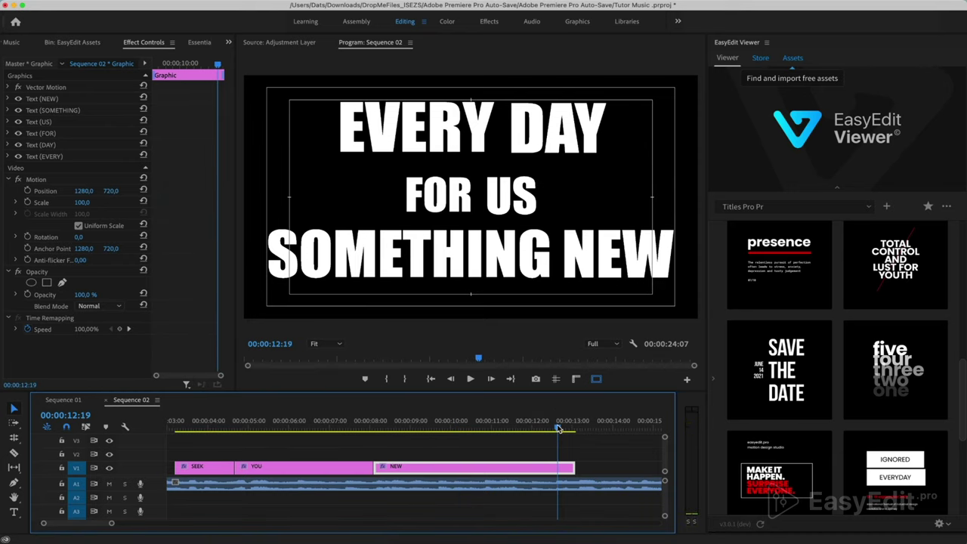
{"action": "left_click_drag", "start_coordinate": [562, 431], "coordinate": [555, 433]}
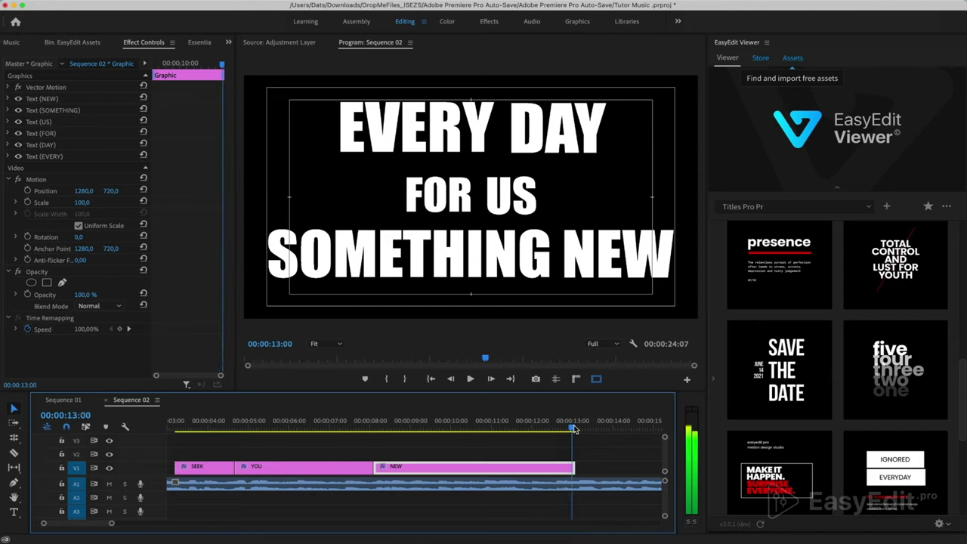
{"action": "left_click", "coordinate": [558, 430]}
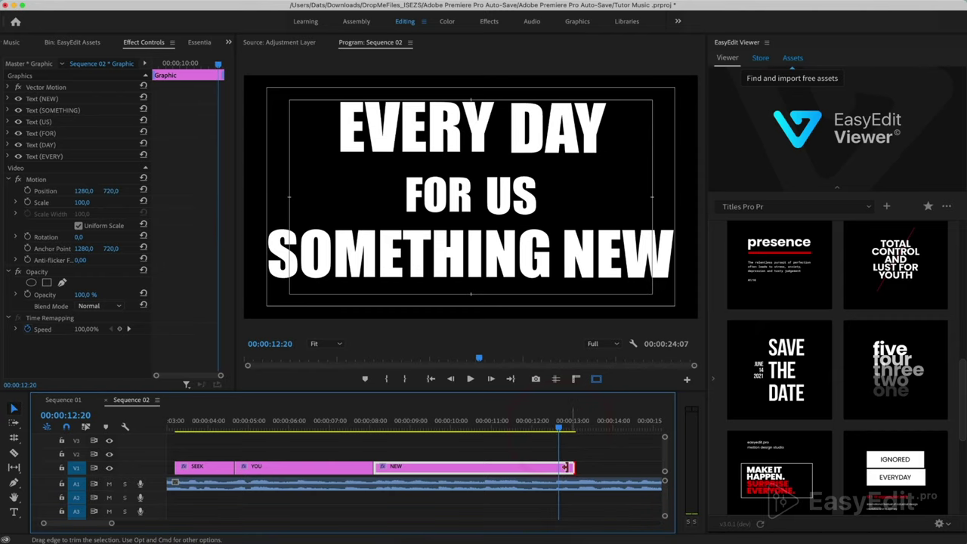
{"action": "left_click_drag", "start_coordinate": [566, 467], "coordinate": [555, 470]}
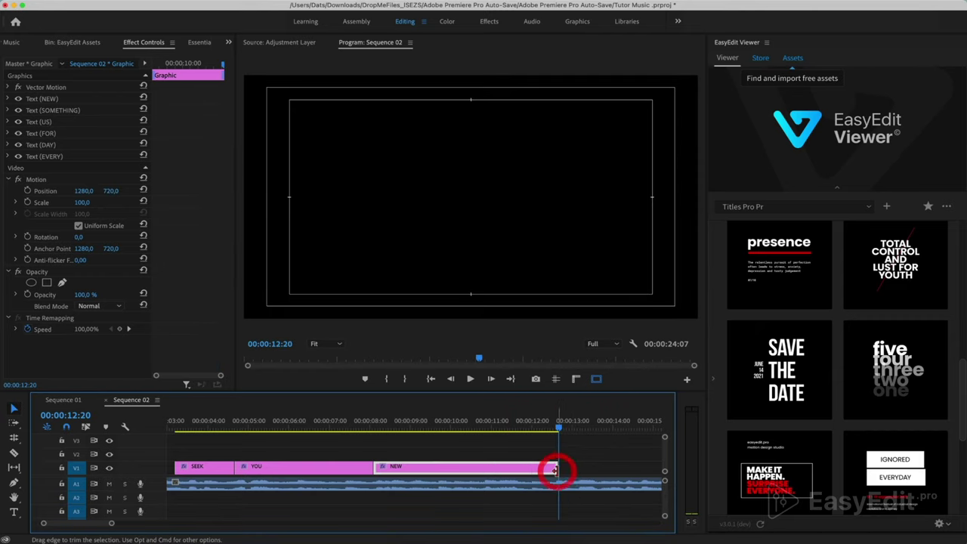
{"action": "left_click", "coordinate": [14, 514]}
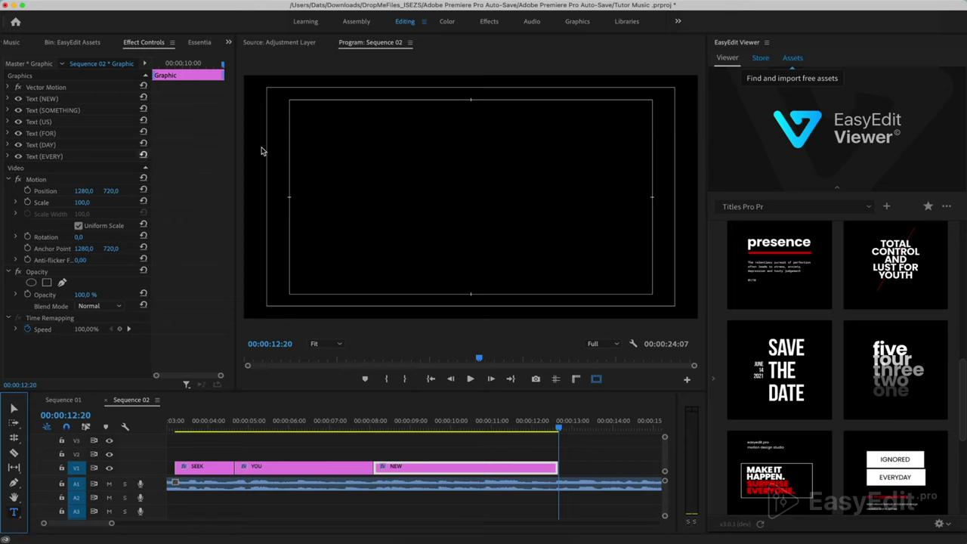
Start a new title and type OPEN, MIND, FOR A, DIFFERENT and VIEW as separate text boxes.
{"action": "left_click", "coordinate": [323, 146]}
{"action": "type", "text": "OPEN"}
{"action": "left_click", "coordinate": [473, 129]}
{"action": "type", "text": "MIND"}
{"action": "left_click", "coordinate": [421, 190]}
{"action": "type", "text": "FOR "}
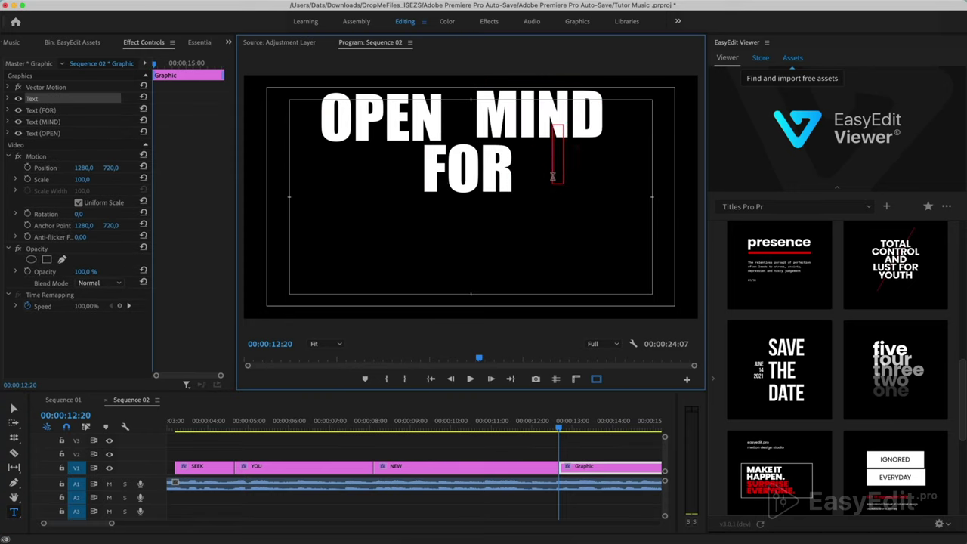
{"action": "type", "text": "A"}
{"action": "left_click", "coordinate": [303, 254]}
{"action": "type", "text": "DIFFERENT"}
{"action": "left_click", "coordinate": [590, 246]}
{"action": "type", "text": "VIE"}
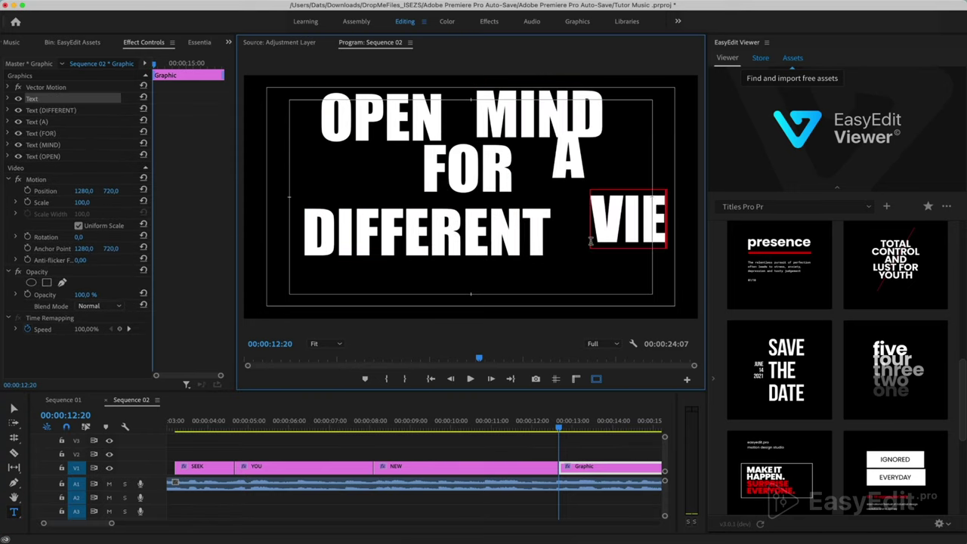
{"action": "type", "text": "W"}
{"action": "key", "text": "Escape"}
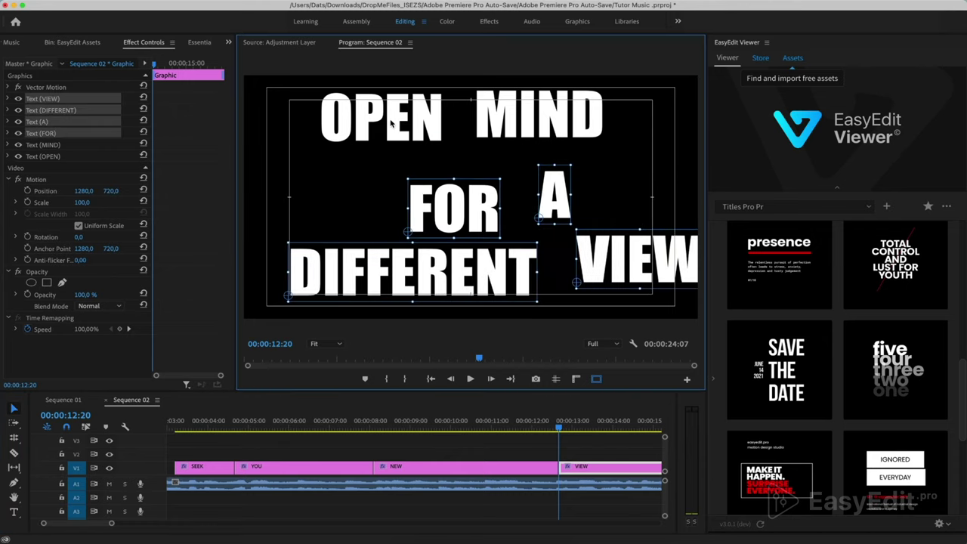
Arrange the words: OPEN MIND enlarged on top, FOR A centred, DIFFERENT VIEW side by side.
{"action": "left_click_drag", "start_coordinate": [453, 204], "coordinate": [442, 203]}
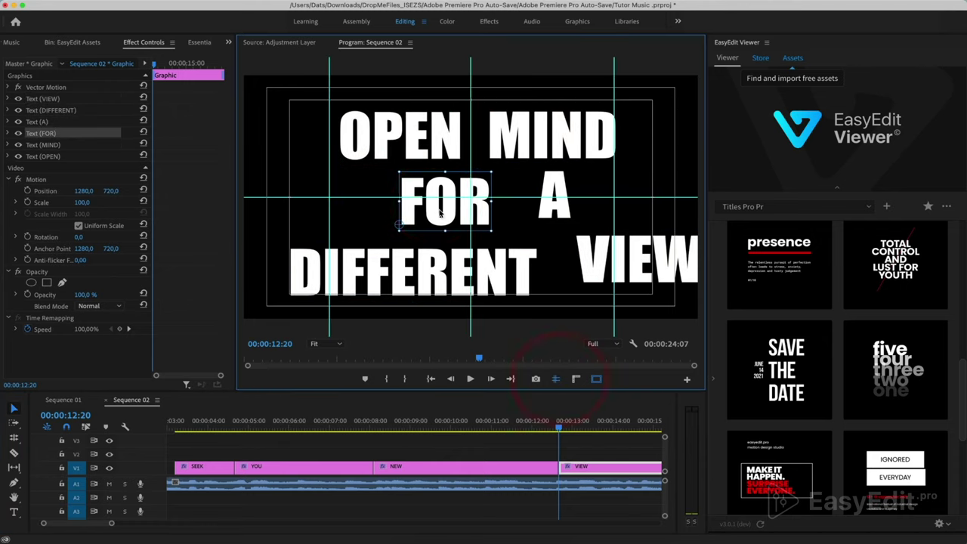
{"action": "left_click_drag", "start_coordinate": [553, 195], "coordinate": [518, 200]}
{"action": "left_click", "coordinate": [420, 217], "text": "shift"}
{"action": "left_click_drag", "start_coordinate": [419, 218], "coordinate": [428, 219]}
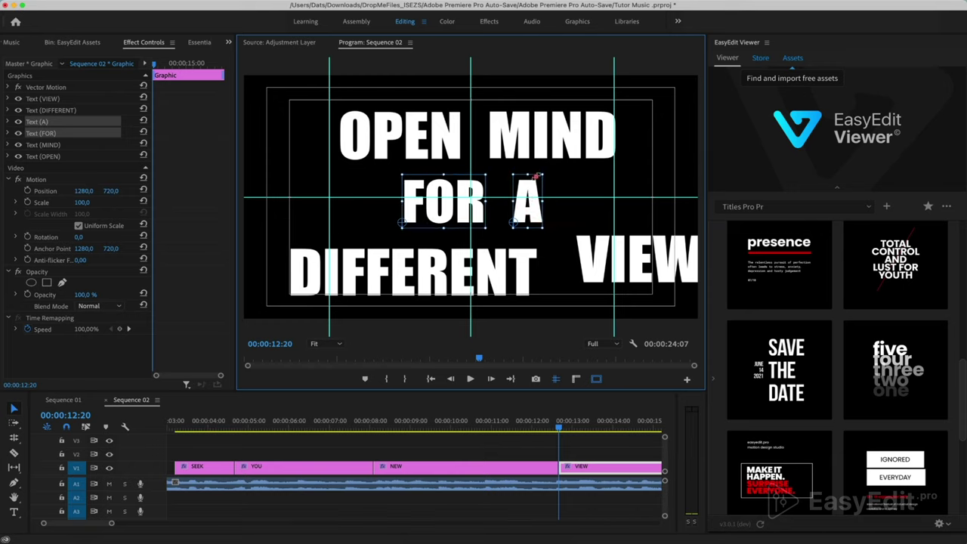
{"action": "left_click", "coordinate": [330, 121]}
{"action": "left_click_drag", "start_coordinate": [330, 120], "coordinate": [577, 131]}
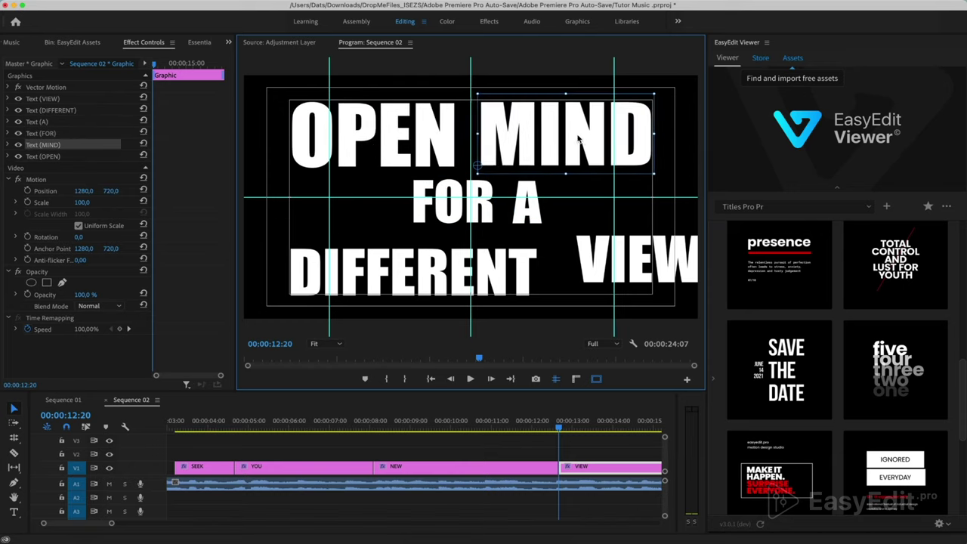
{"action": "left_click_drag", "start_coordinate": [413, 272], "coordinate": [389, 281]}
{"action": "left_click_drag", "start_coordinate": [631, 264], "coordinate": [603, 289]}
{"action": "left_click", "coordinate": [453, 281]}
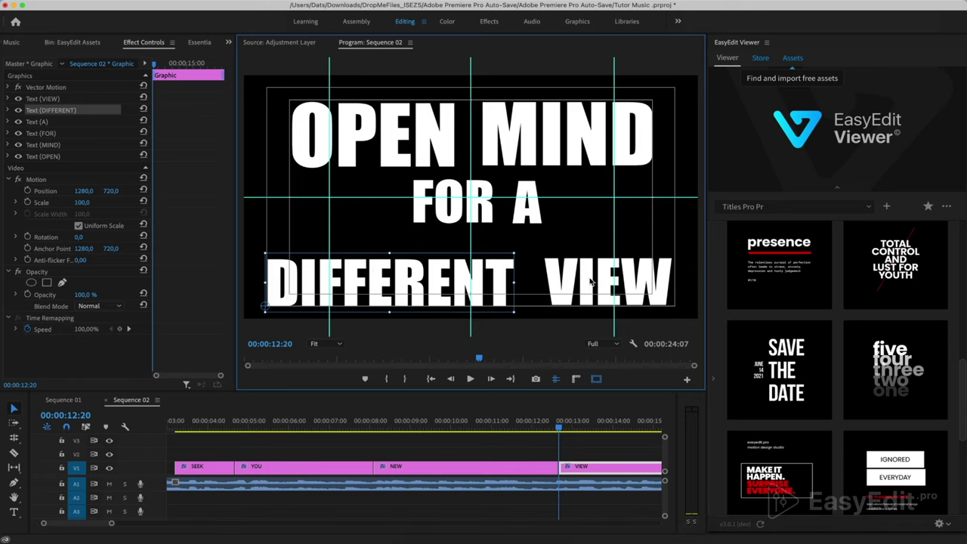
{"action": "left_click_drag", "start_coordinate": [515, 252], "coordinate": [519, 247]}
{"action": "left_click_drag", "start_coordinate": [641, 285], "coordinate": [639, 284]}
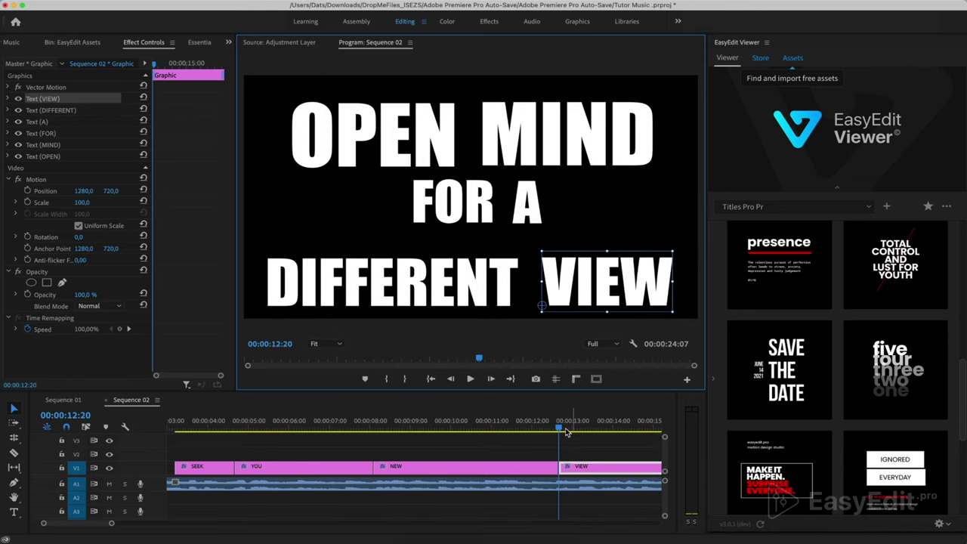
Preview the new title in playback and reselect the FOR and A words together.
{"action": "scroll", "coordinate": [383, 432], "scroll_direction": "down", "scroll_amount": 3}
{"action": "left_click", "coordinate": [383, 432]}
{"action": "key", "text": "space"}
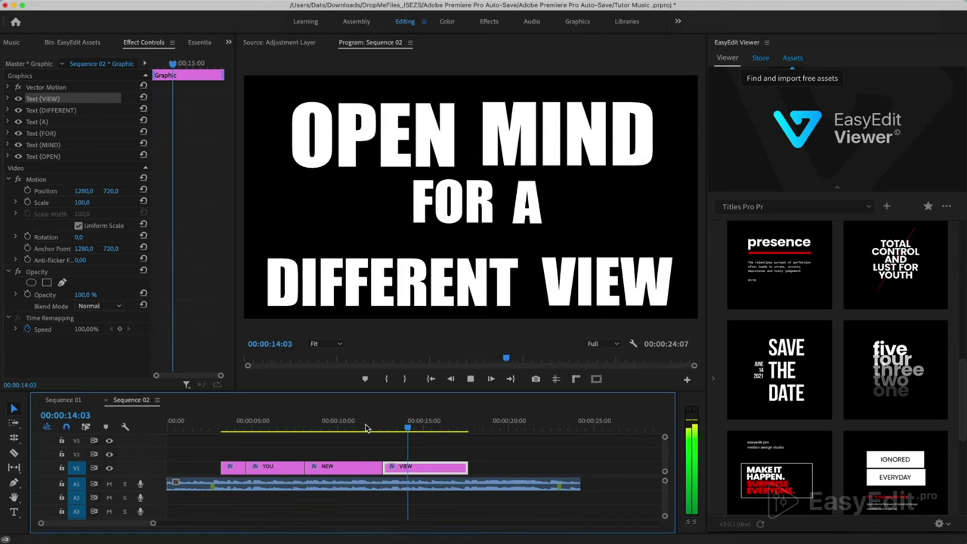
{"action": "key", "text": "space"}
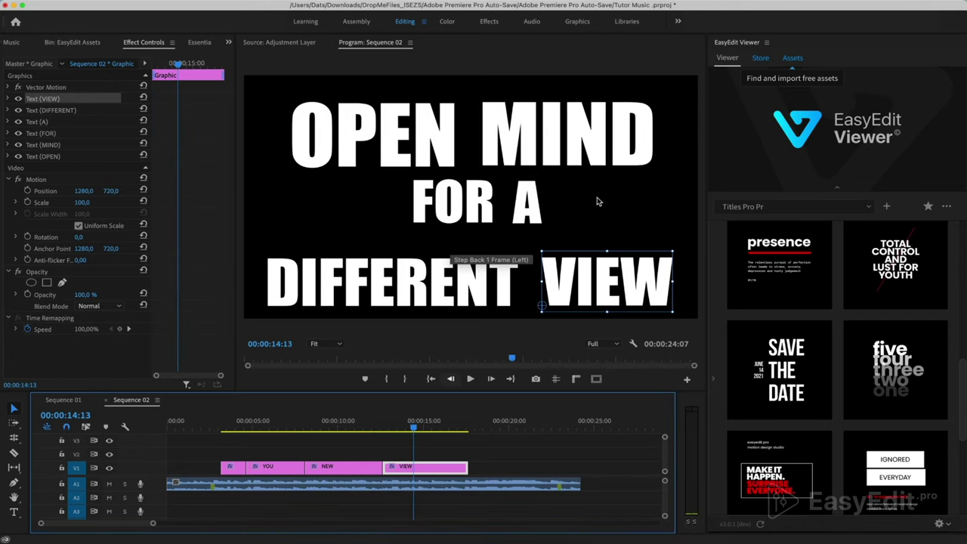
{"action": "left_click_drag", "start_coordinate": [597, 201], "coordinate": [460, 276]}
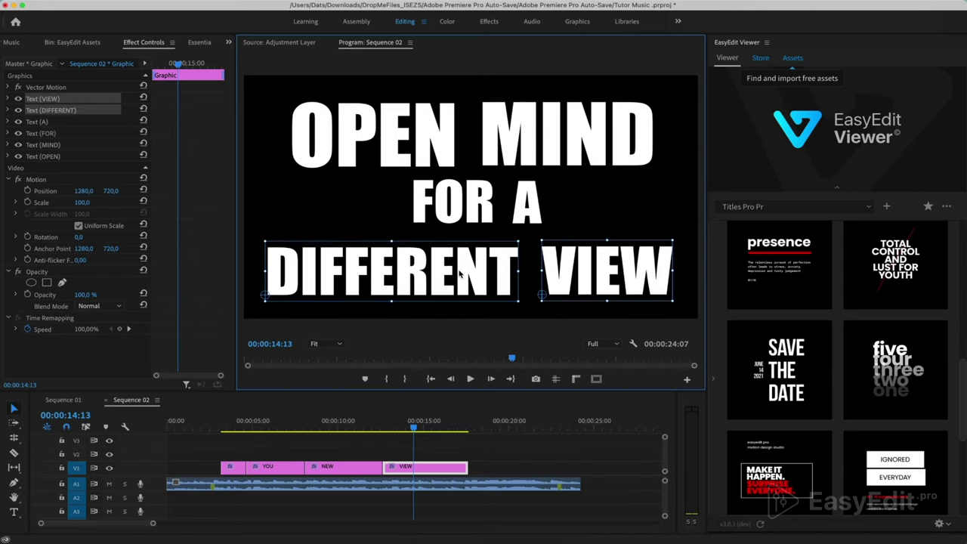
{"action": "left_click_drag", "start_coordinate": [582, 175], "coordinate": [467, 219]}
{"action": "left_click", "coordinate": [461, 213]}
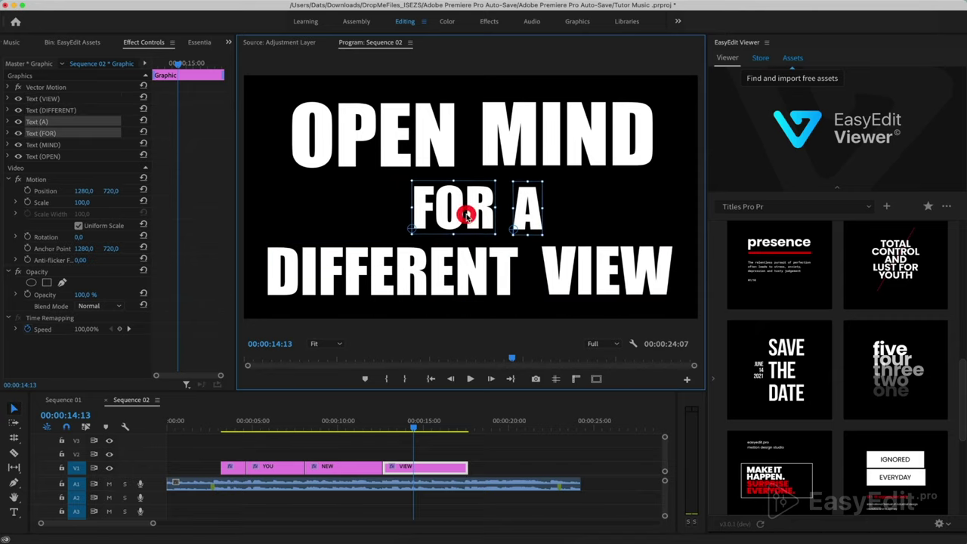
Zoom the timeline and trim the title clip's end back to the playhead at 00:00:17:14.
{"action": "left_click", "coordinate": [402, 427]}
{"action": "key", "text": "space"}
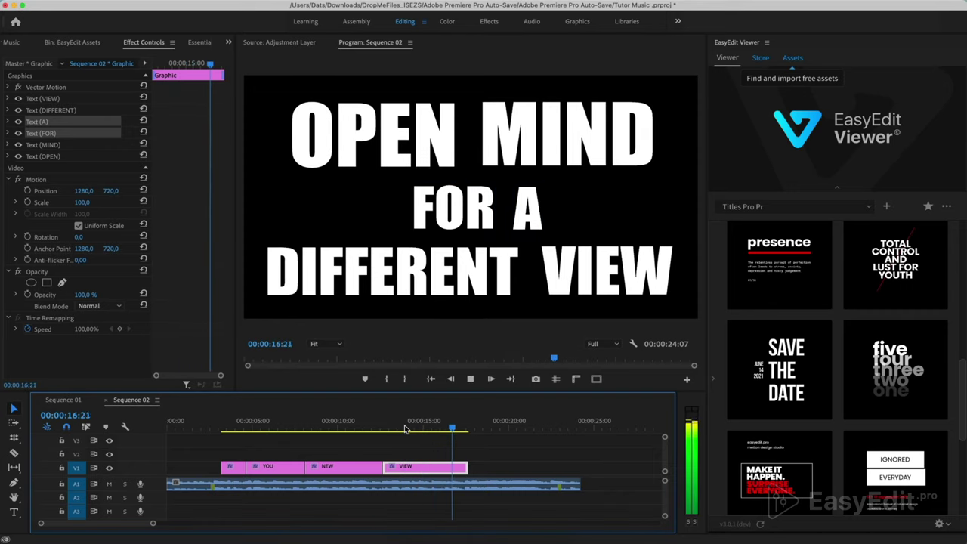
{"action": "left_click", "coordinate": [467, 428]}
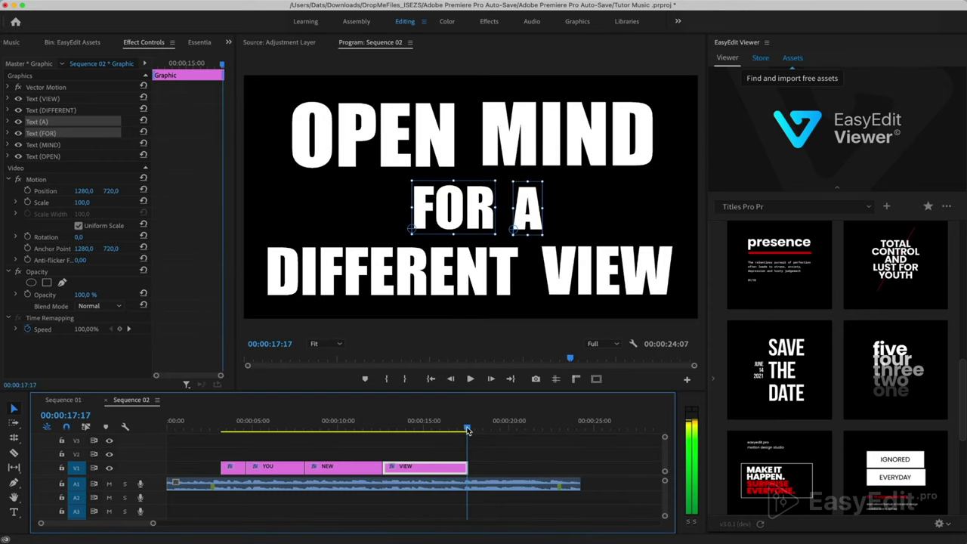
{"action": "key", "text": "="}
{"action": "key", "text": "="}
{"action": "key", "text": "="}
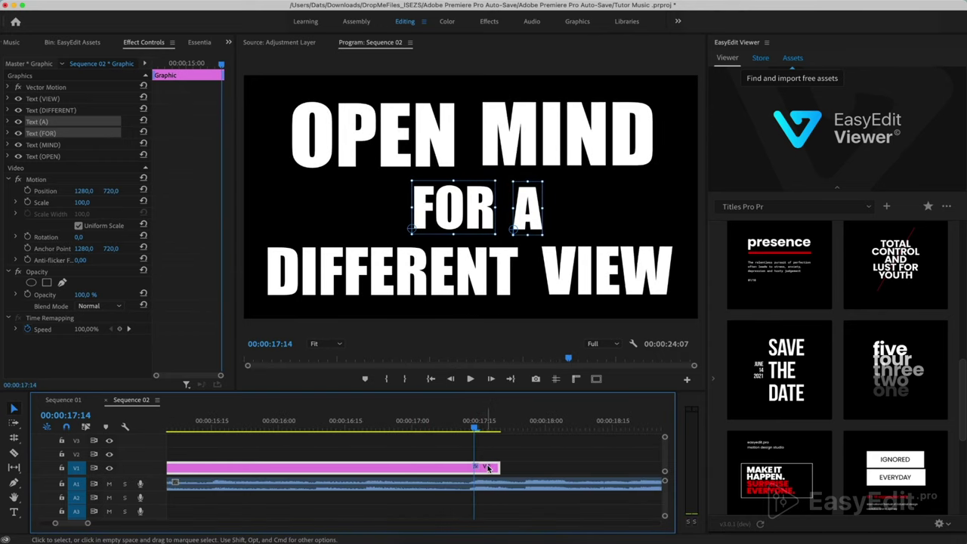
{"action": "left_click_drag", "start_coordinate": [495, 467], "coordinate": [473, 475]}
{"action": "left_click", "coordinate": [13, 514]}
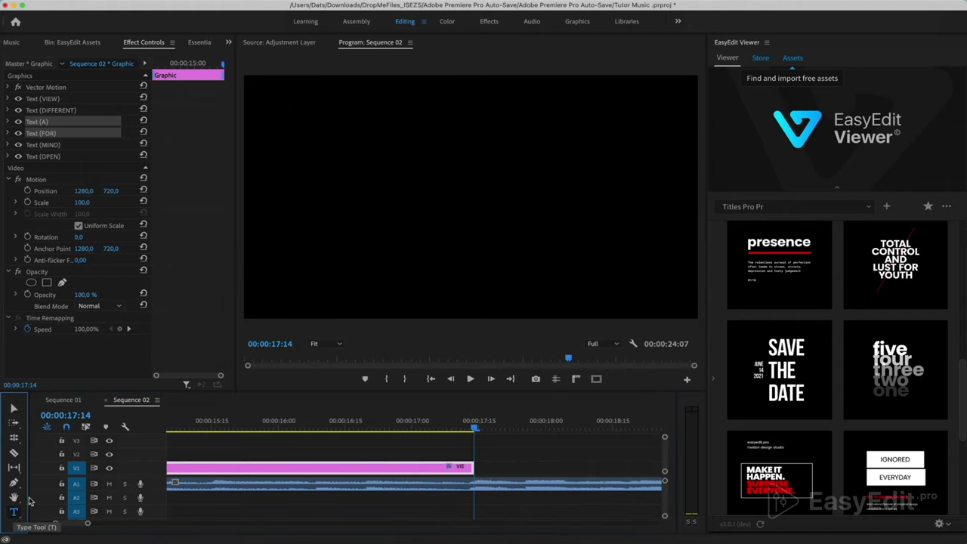
Type AND, NOTHING, ELSE and MATTERS as separate text layers in the frame.
{"action": "left_click", "coordinate": [420, 112]}
{"action": "type", "text": "ND"}
{"action": "left_click", "coordinate": [331, 155]}
{"action": "type", "text": "N"}
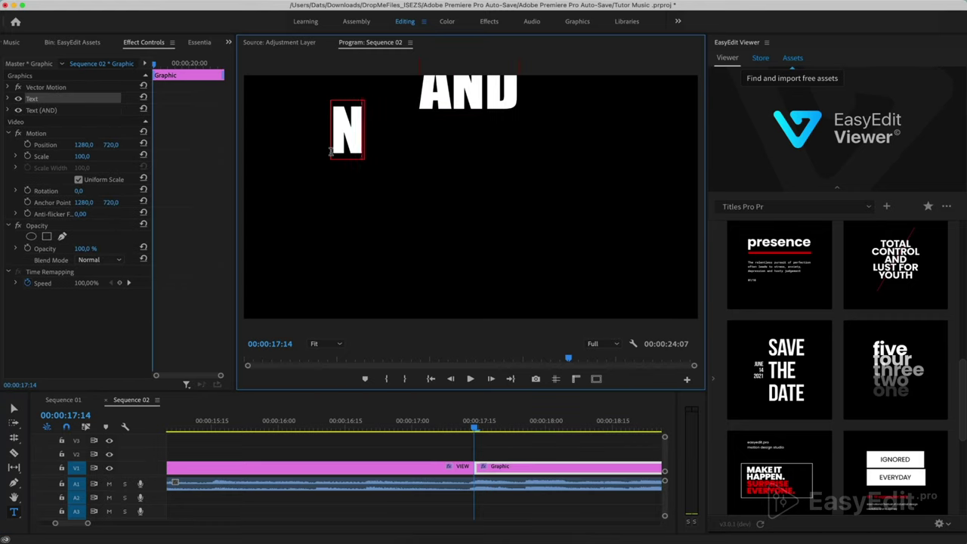
{"action": "type", "text": "OTHING"}
{"action": "left_click", "coordinate": [278, 243]}
{"action": "type", "text": "EK"}
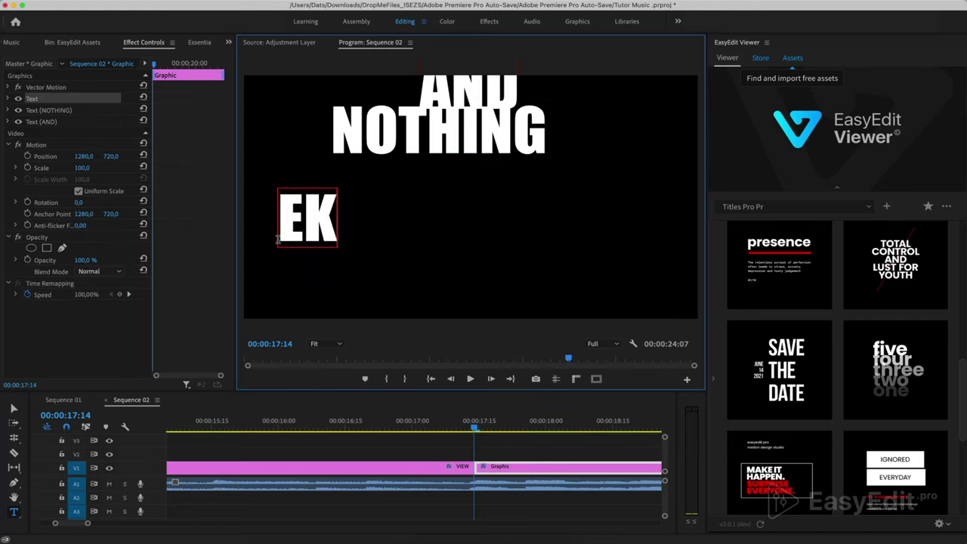
{"action": "key", "text": "BackSpace"}
{"action": "type", "text": "LSE"}
{"action": "left_click", "coordinate": [415, 231]}
{"action": "type", "text": "MATTERS"}
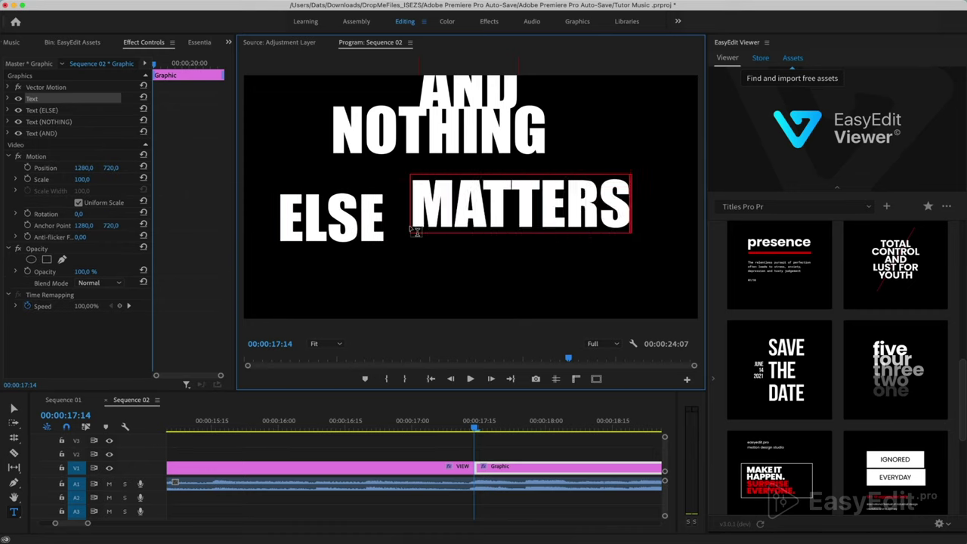
{"action": "key", "text": "Escape"}
Place ELSE MATTERS on the bottom line and enlarge NOTHING, centred above them.
{"action": "left_click", "coordinate": [295, 204], "text": "shift"}
{"action": "left_click_drag", "start_coordinate": [476, 203], "coordinate": [488, 275]}
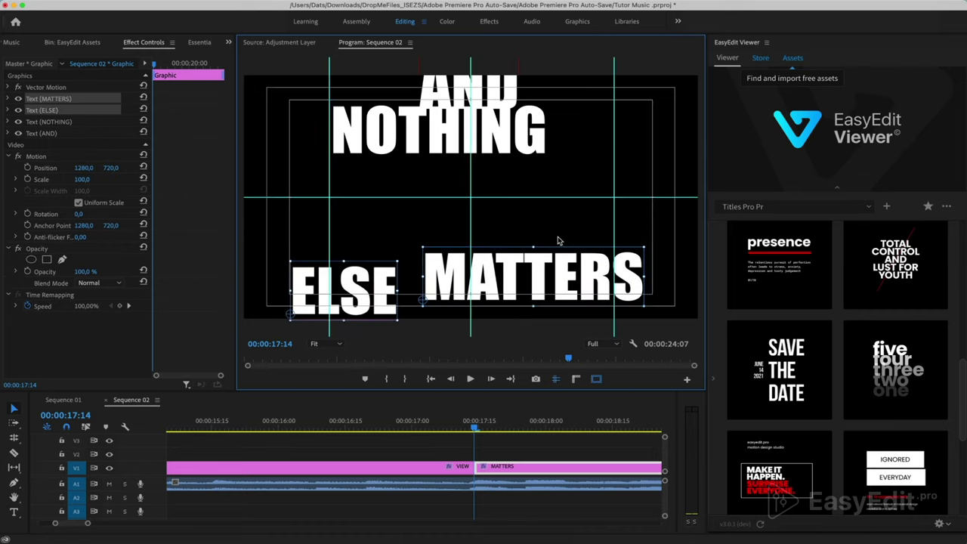
{"action": "left_click_drag", "start_coordinate": [428, 144], "coordinate": [459, 208]}
{"action": "left_click_drag", "start_coordinate": [577, 166], "coordinate": [661, 147]}
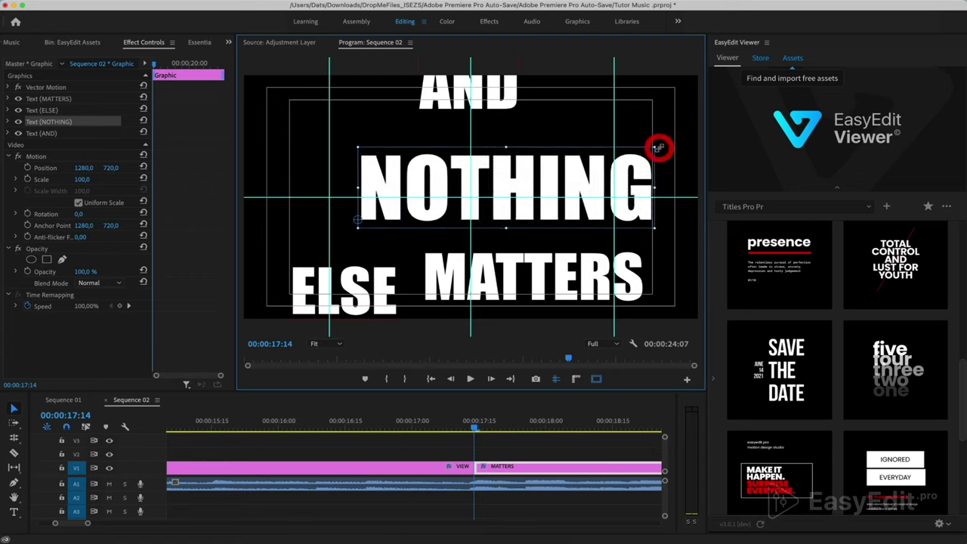
{"action": "left_click_drag", "start_coordinate": [592, 189], "coordinate": [554, 203]}
{"action": "left_click_drag", "start_coordinate": [358, 292], "coordinate": [335, 292]}
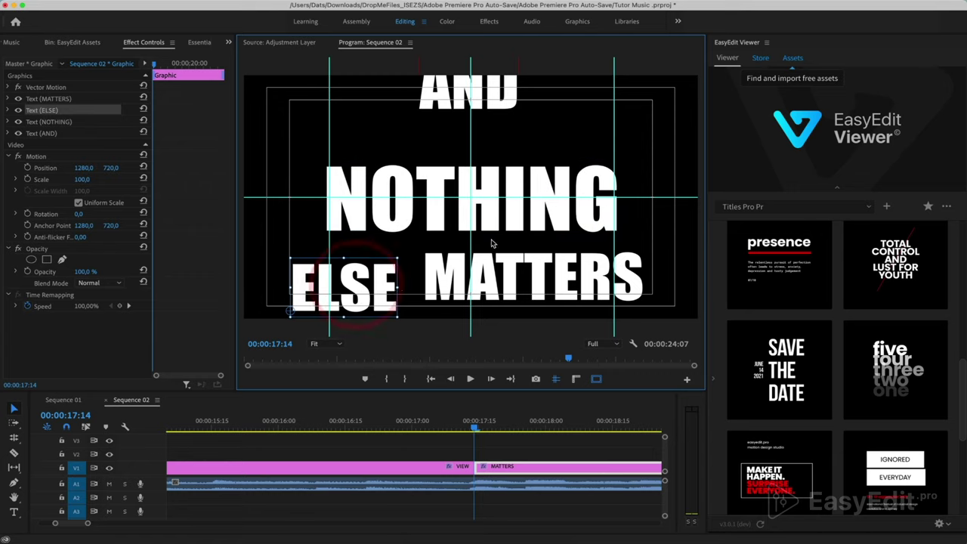
{"action": "left_click", "coordinate": [547, 210]}
{"action": "left_click_drag", "start_coordinate": [620, 158], "coordinate": [638, 154]}
{"action": "left_click_drag", "start_coordinate": [592, 183], "coordinate": [571, 182]}
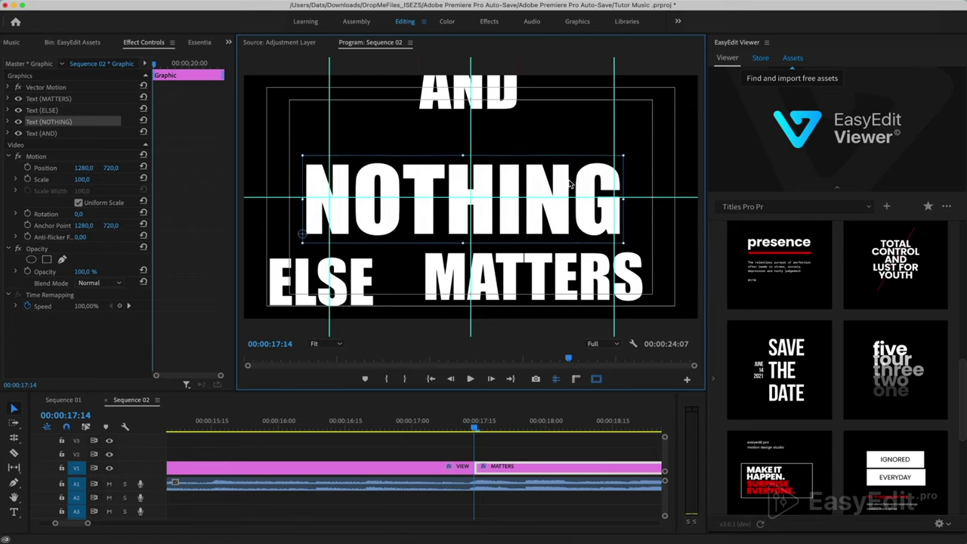
{"action": "left_click_drag", "start_coordinate": [483, 184], "coordinate": [489, 183]}
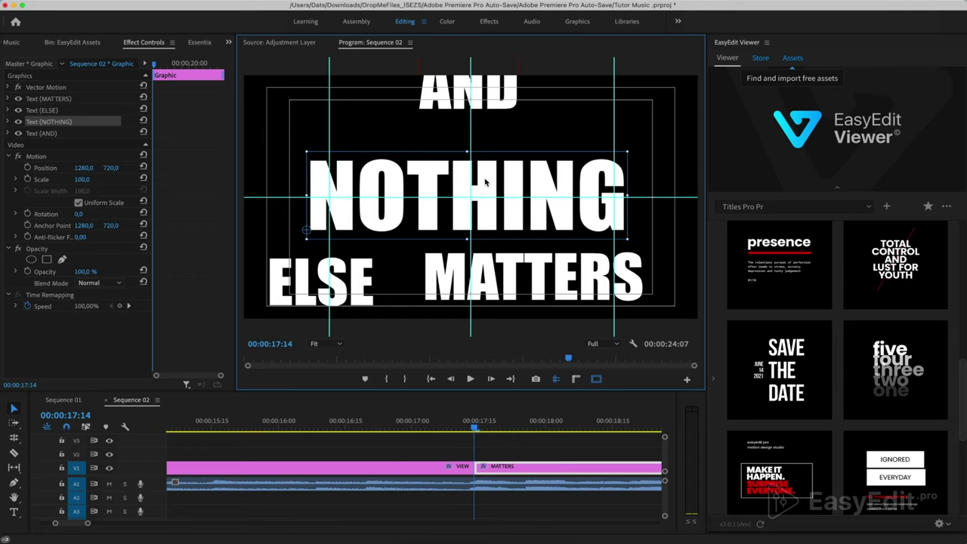
Move AND into full view and enlarge AND, MATTERS and ELSE to fill their lines.
{"action": "left_click", "coordinate": [479, 108]}
{"action": "left_click_drag", "start_coordinate": [480, 84], "coordinate": [481, 118]}
{"action": "left_click_drag", "start_coordinate": [519, 92], "coordinate": [529, 85]}
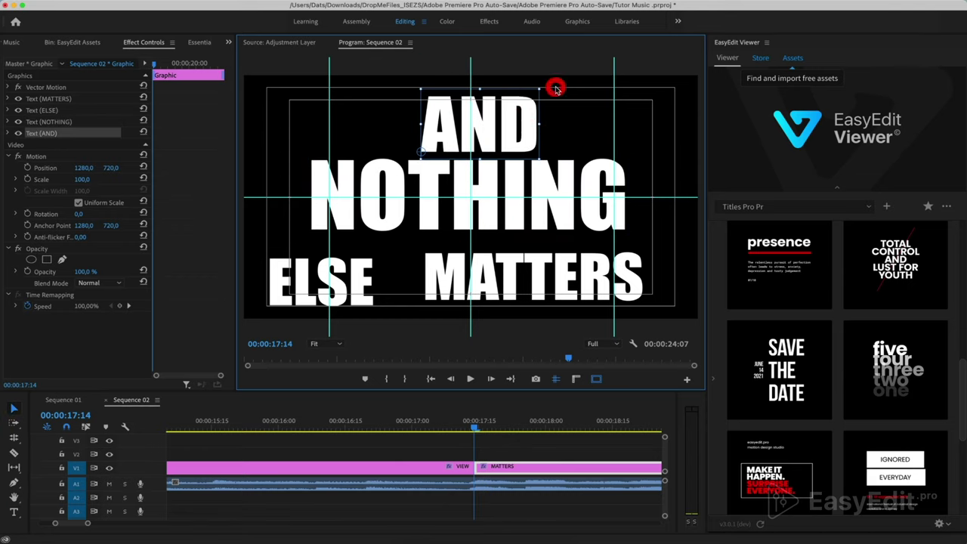
{"action": "left_click", "coordinate": [478, 291]}
{"action": "left_click_drag", "start_coordinate": [644, 303], "coordinate": [678, 313]}
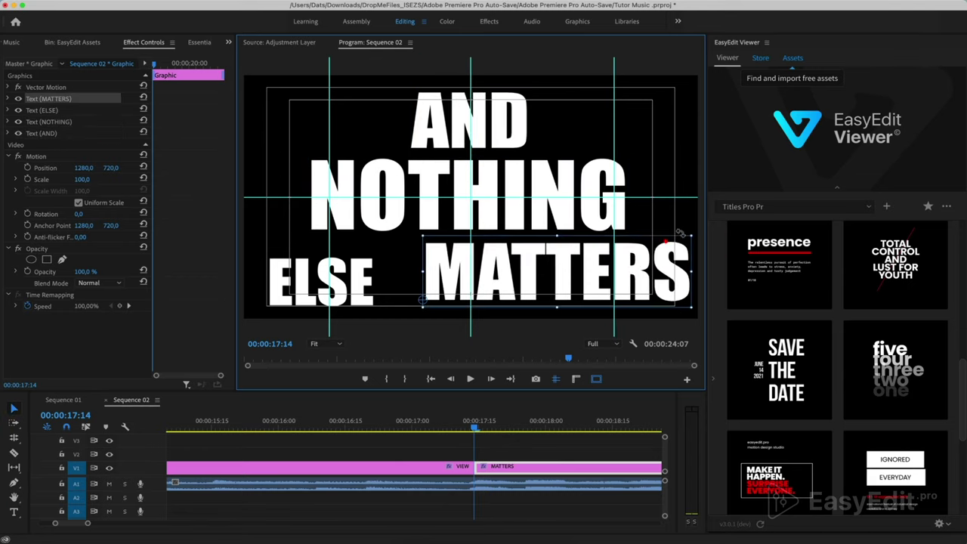
{"action": "left_click", "coordinate": [332, 278]}
{"action": "left_click_drag", "start_coordinate": [372, 259], "coordinate": [402, 244]}
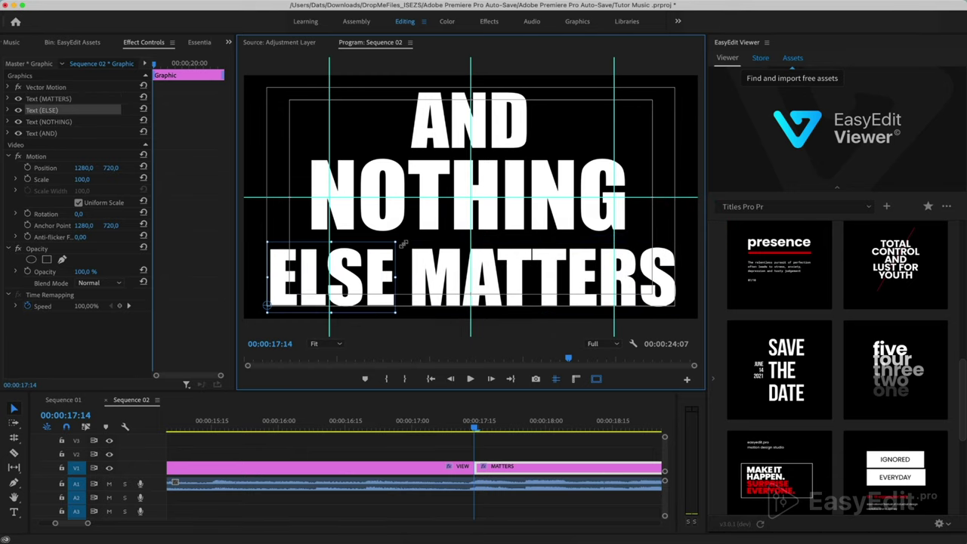
Zoom the timeline out and play the titles from the previous lyric clip.
{"action": "left_click", "coordinate": [465, 452]}
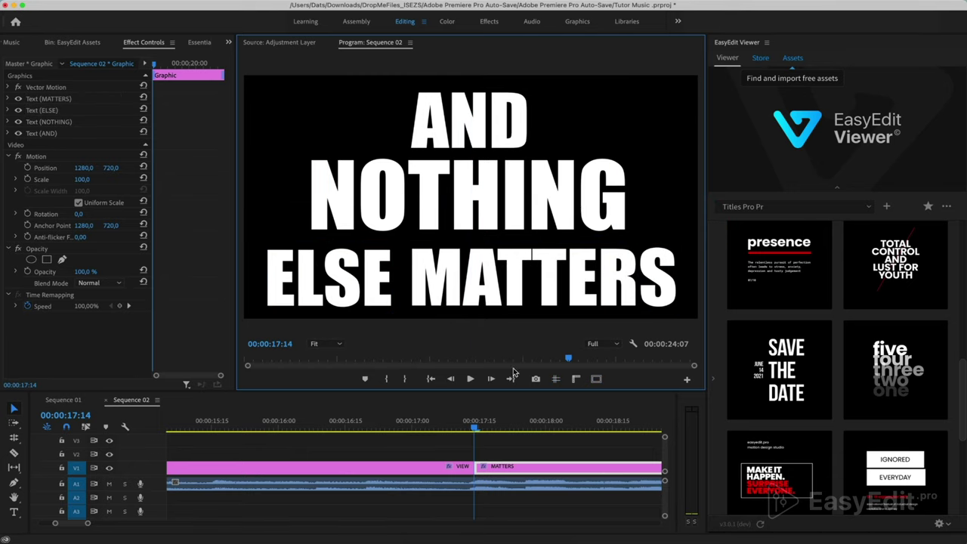
{"action": "key", "text": "minus"}
{"action": "key", "text": "minus"}
{"action": "left_click", "coordinate": [458, 425]}
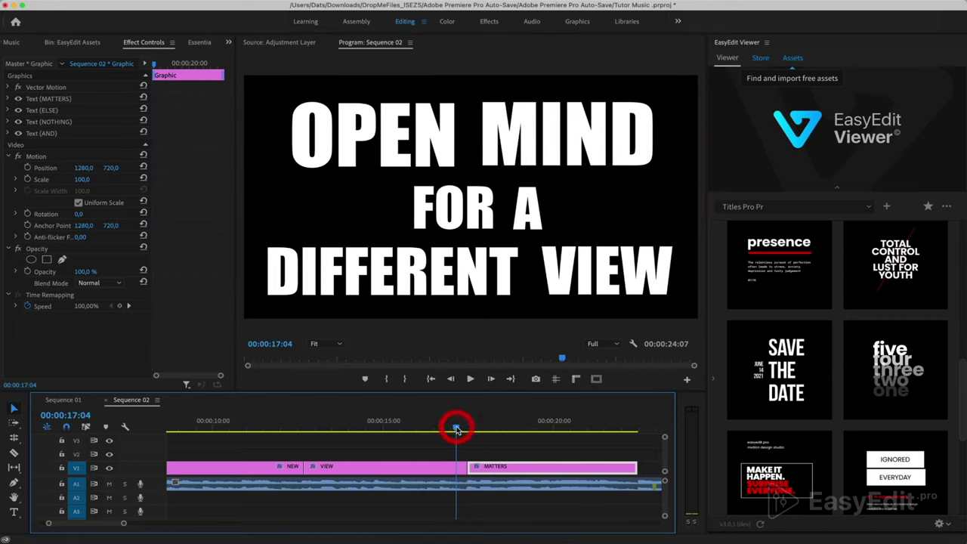
{"action": "key", "text": "space"}
{"action": "key", "text": "minus"}
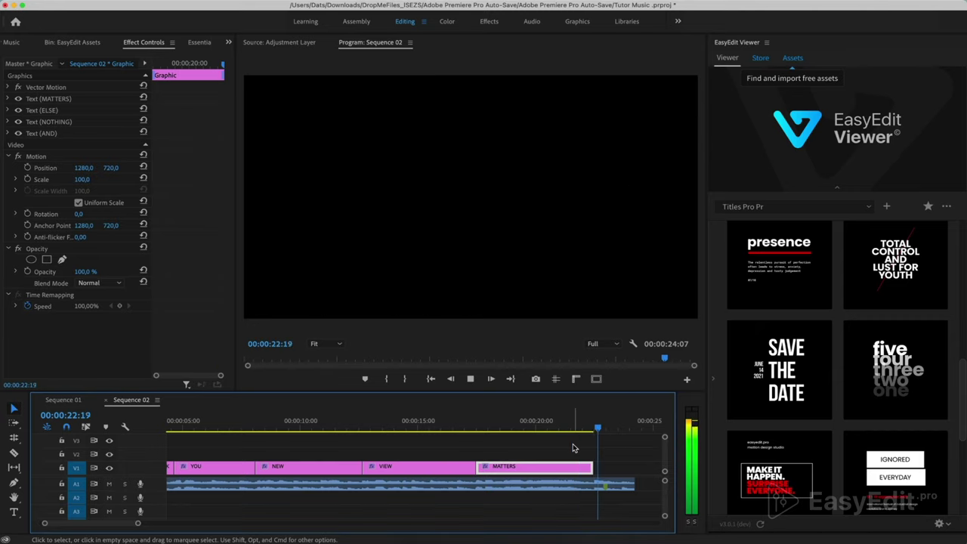
{"action": "key", "text": "space"}
Play the whole sequence from the start, then park the playhead on TRUST I SEEK near 00:00:03:07.
{"action": "key", "text": "minus"}
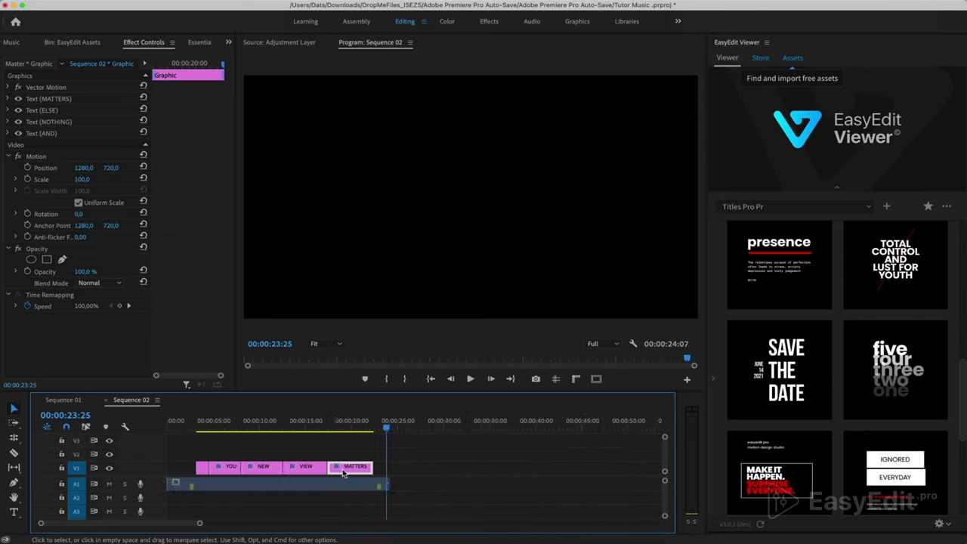
{"action": "left_click", "coordinate": [194, 429]}
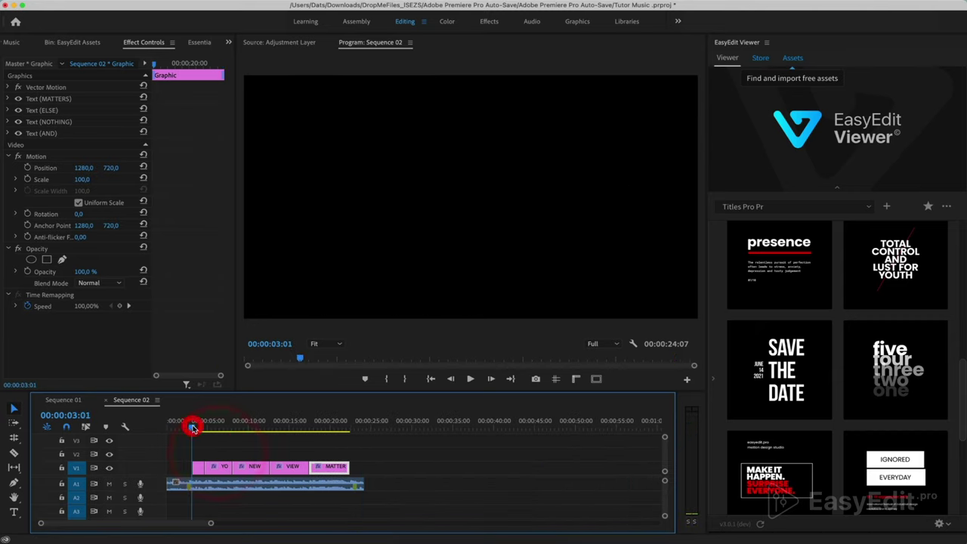
{"action": "key", "text": "space"}
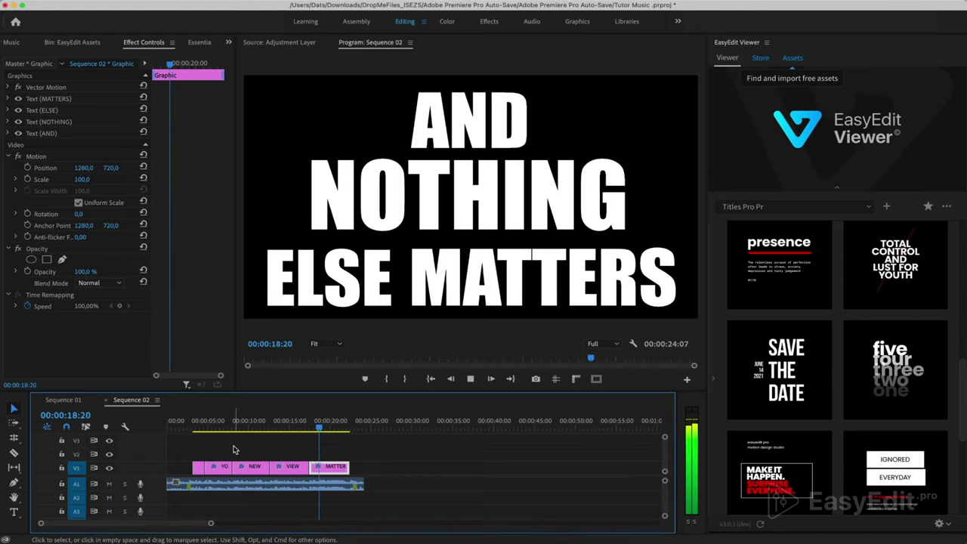
{"action": "key", "text": "space"}
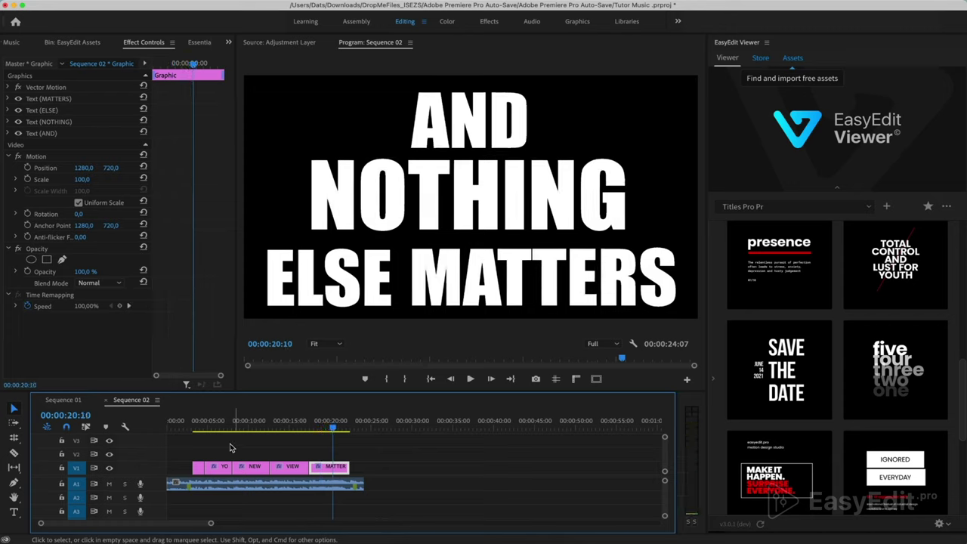
{"action": "left_click", "coordinate": [195, 421]}
{"action": "scroll", "coordinate": [182, 464], "scroll_direction": "up", "scroll_amount": 5}
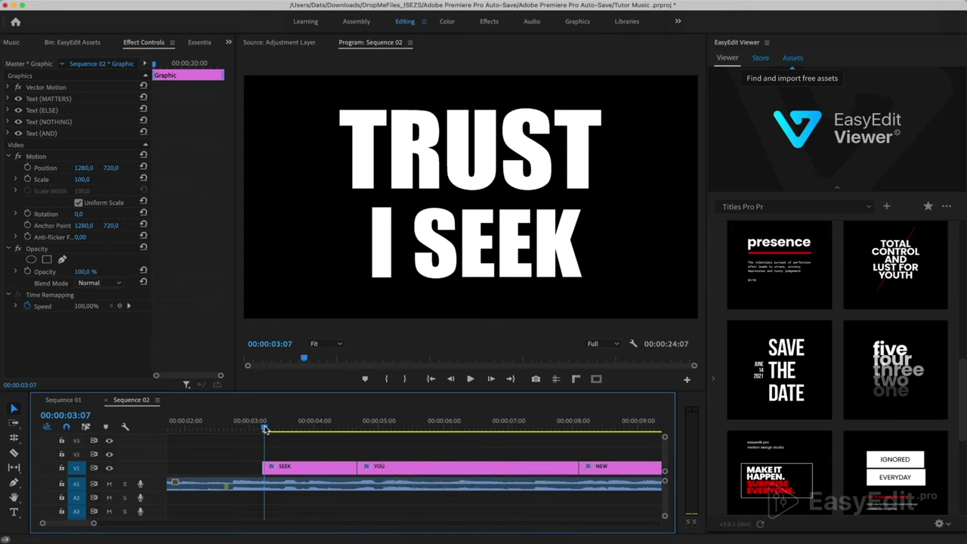
Select the TRUST I SEEK title clip and open its layers for editing.
{"action": "left_click", "coordinate": [265, 428]}
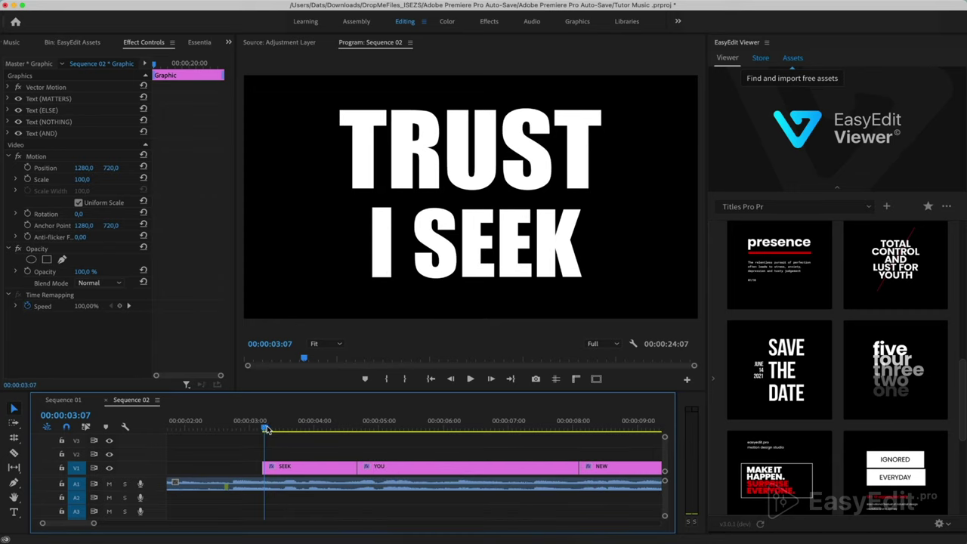
{"action": "left_click", "coordinate": [285, 470]}
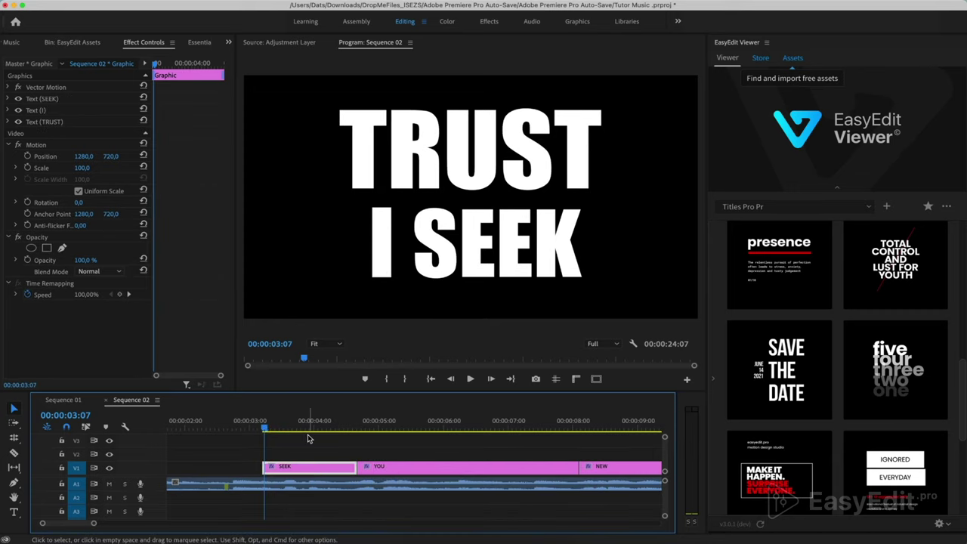
{"action": "left_click", "coordinate": [200, 45]}
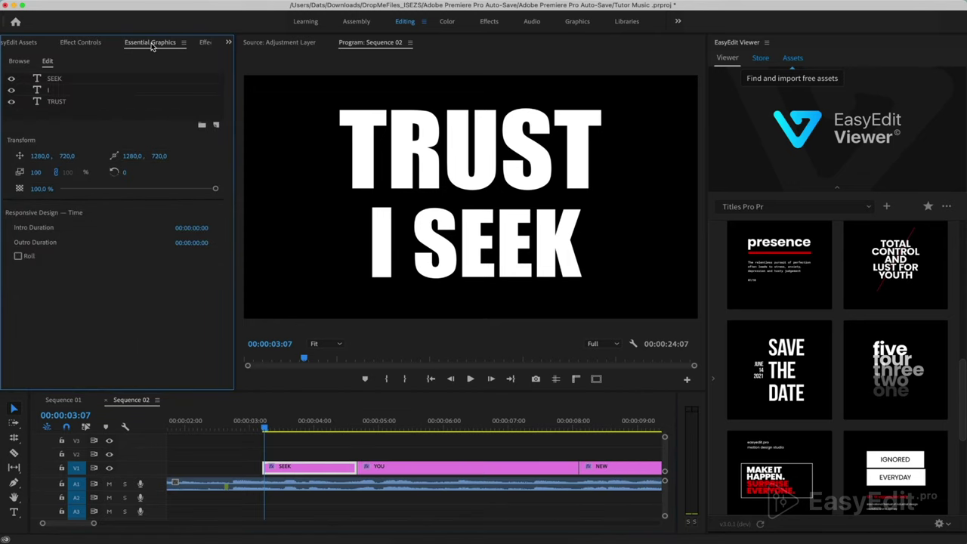
{"action": "left_click", "coordinate": [333, 0]}
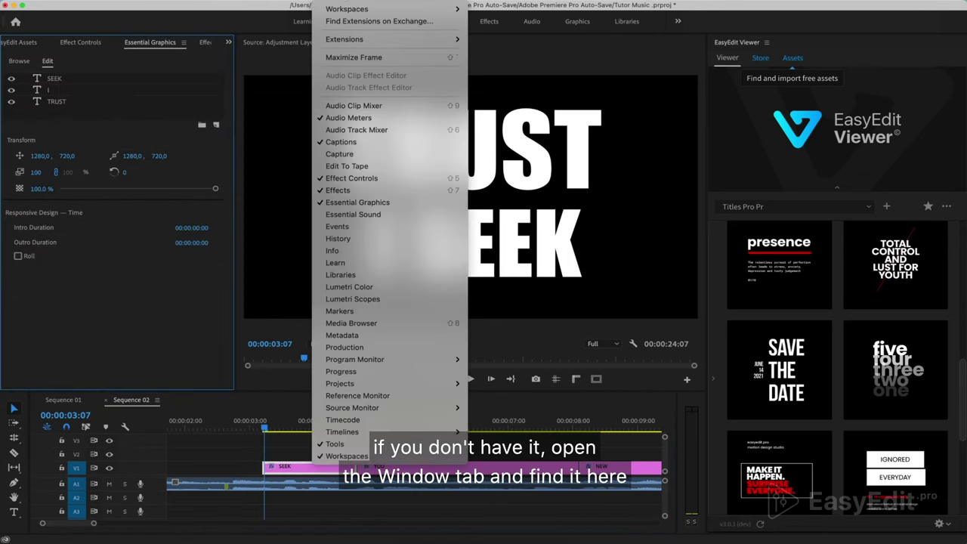
{"action": "left_click", "coordinate": [358, 203]}
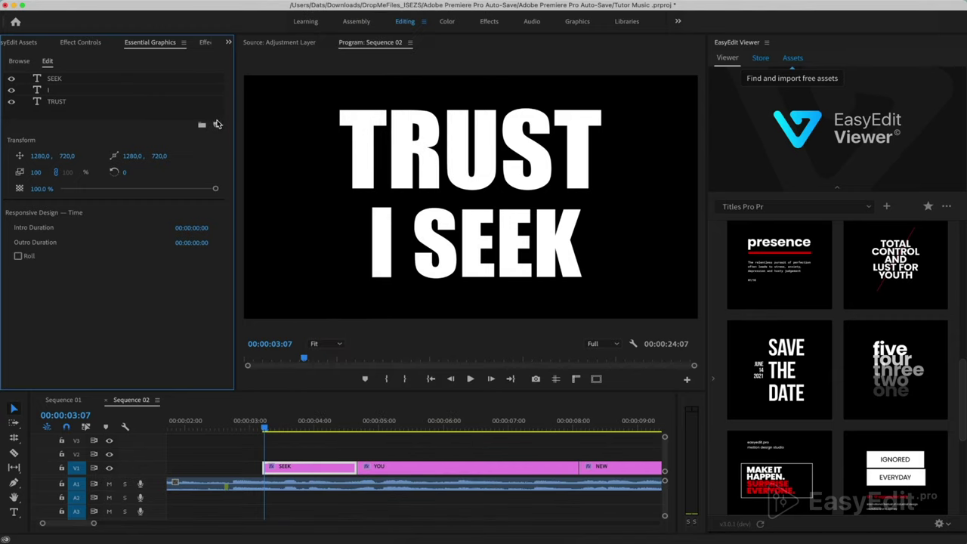
Add a rectangle shape layer to the title with a black fill.
{"action": "left_click", "coordinate": [216, 126]}
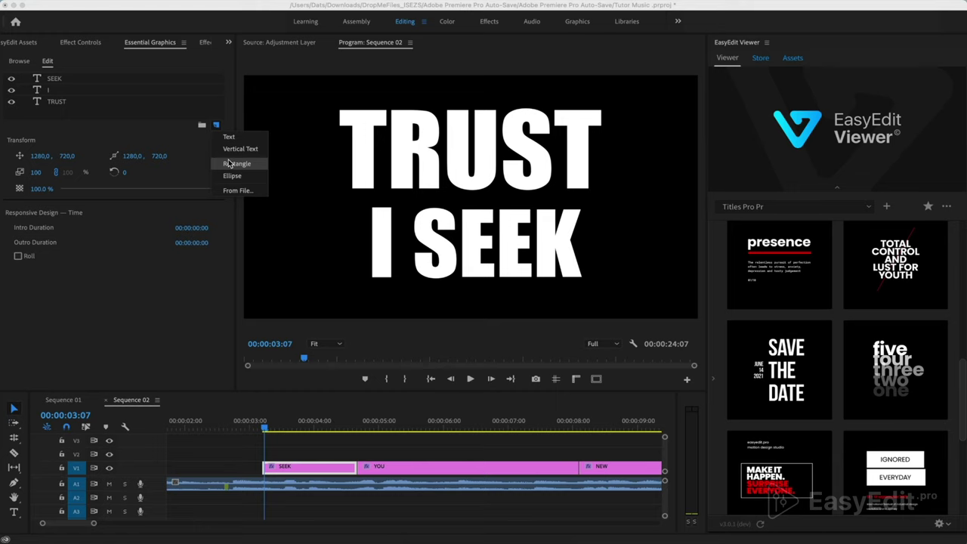
{"action": "left_click", "coordinate": [229, 163]}
{"action": "left_click", "coordinate": [487, 206]}
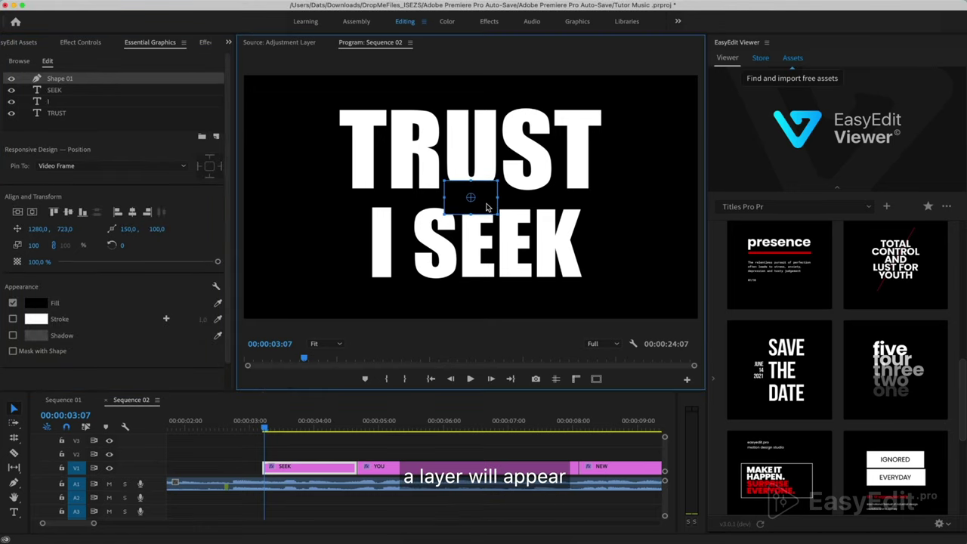
{"action": "left_click_drag", "start_coordinate": [487, 206], "coordinate": [330, 146]}
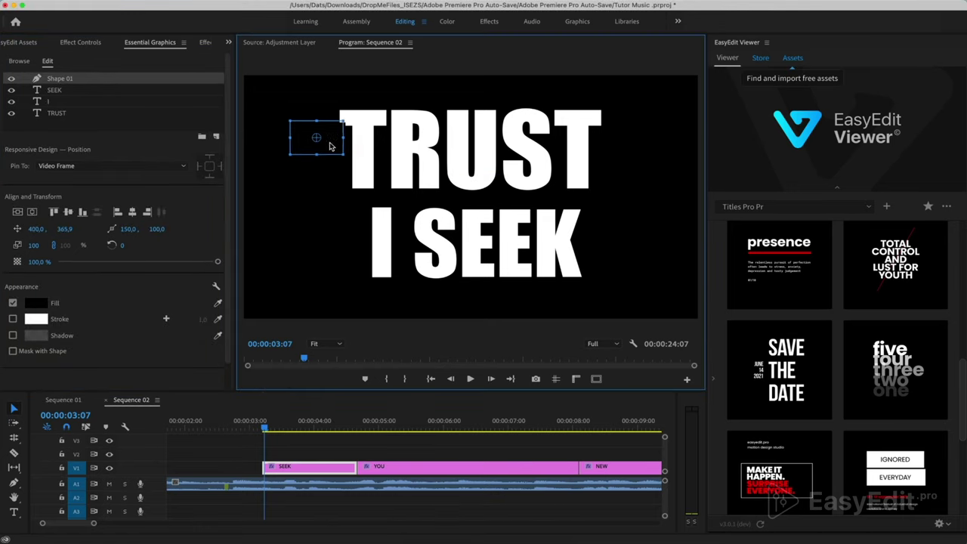
{"action": "left_click", "coordinate": [35, 302]}
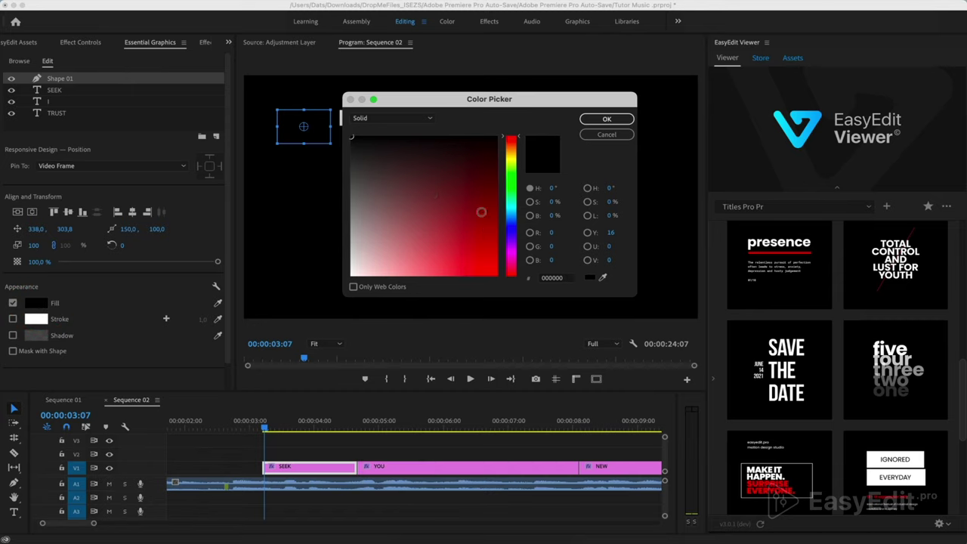
{"action": "left_click", "coordinate": [606, 119]}
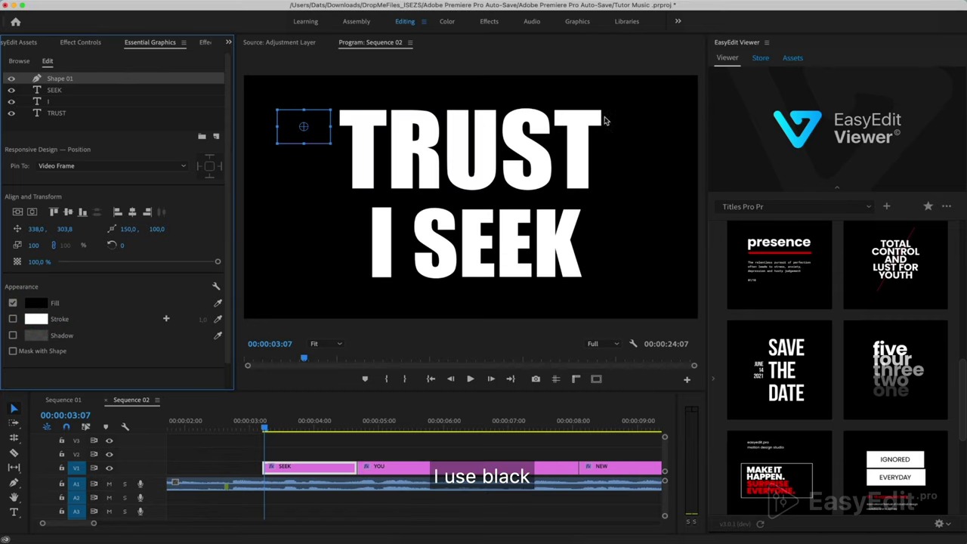
Move Shape 01 to the top-left corner, place it beneath the text layers, and preview.
{"action": "left_click", "coordinate": [319, 138]}
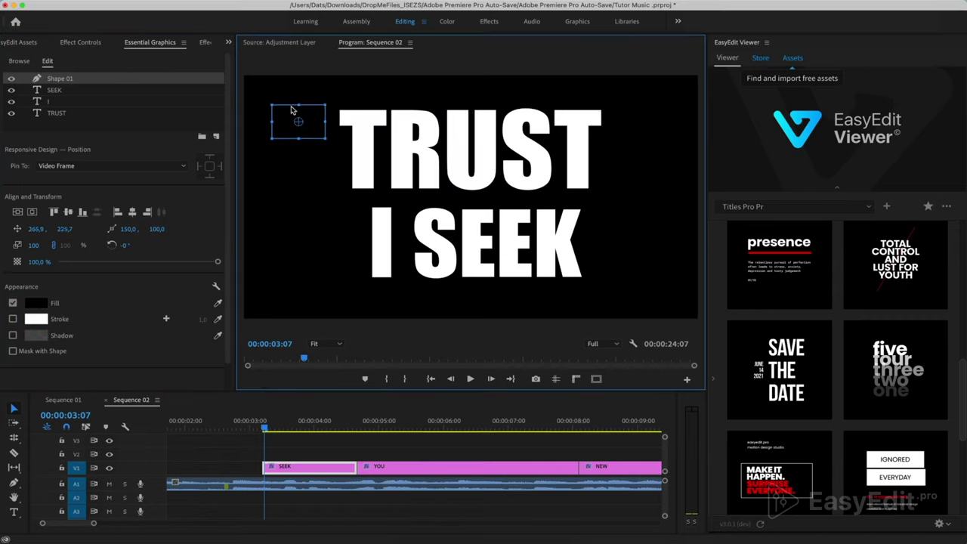
{"action": "mouse_move", "coordinate": [292, 110]}
{"action": "left_mouse_down"}
{"action": "mouse_move", "coordinate": [272, 92]}
{"action": "mouse_move", "coordinate": [668, 347]}
{"action": "mouse_move", "coordinate": [706, 332]}
{"action": "left_mouse_up"}
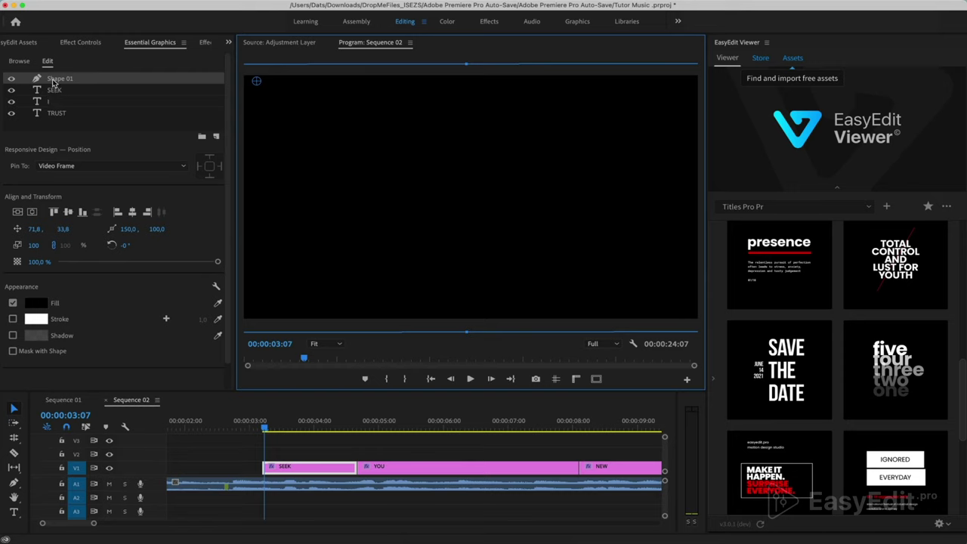
{"action": "left_click_drag", "start_coordinate": [53, 83], "coordinate": [53, 118]}
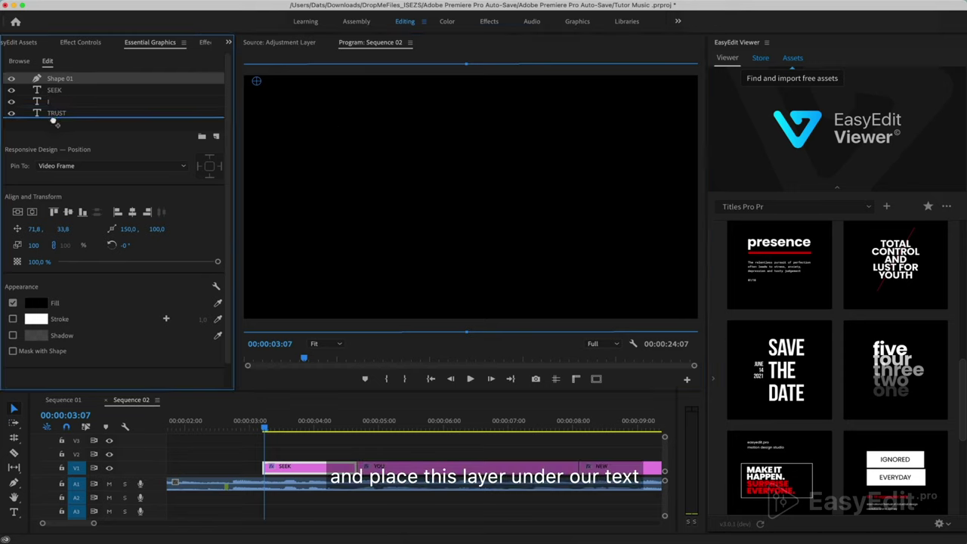
{"action": "left_click", "coordinate": [265, 429]}
{"action": "key", "text": "space"}
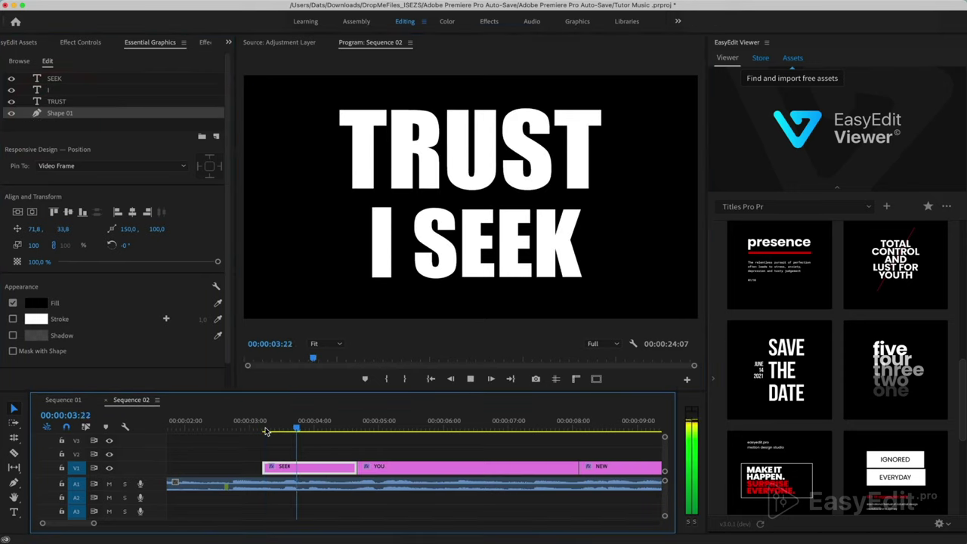
Expand the TRUST text layer's properties in Effect Controls with the playhead at 00:00:03:06.
{"action": "key", "text": "space"}
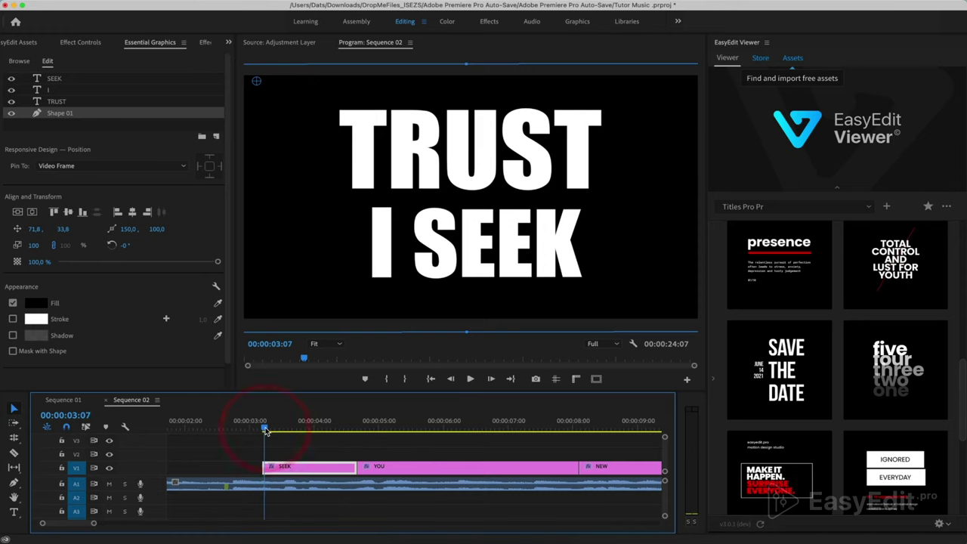
{"action": "left_click", "coordinate": [84, 44]}
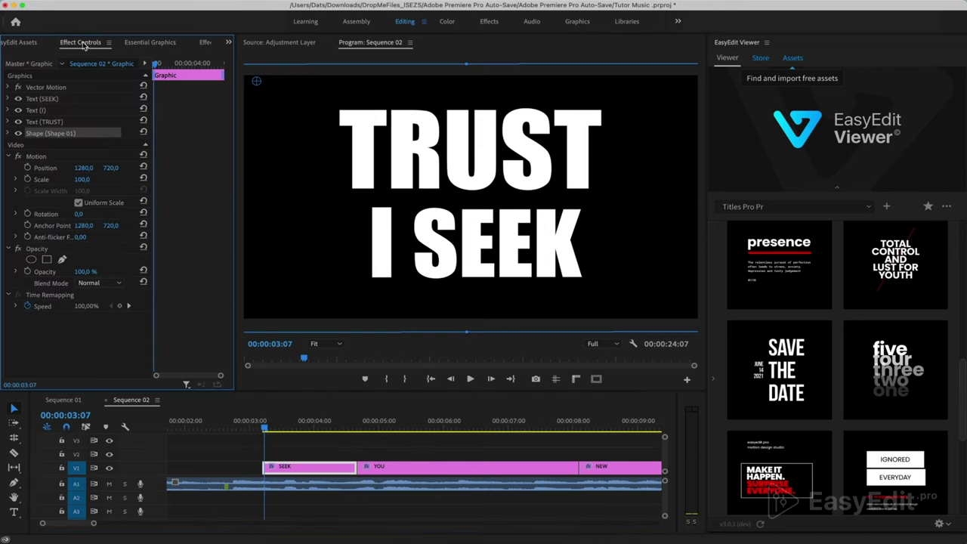
{"action": "left_click", "coordinate": [45, 123]}
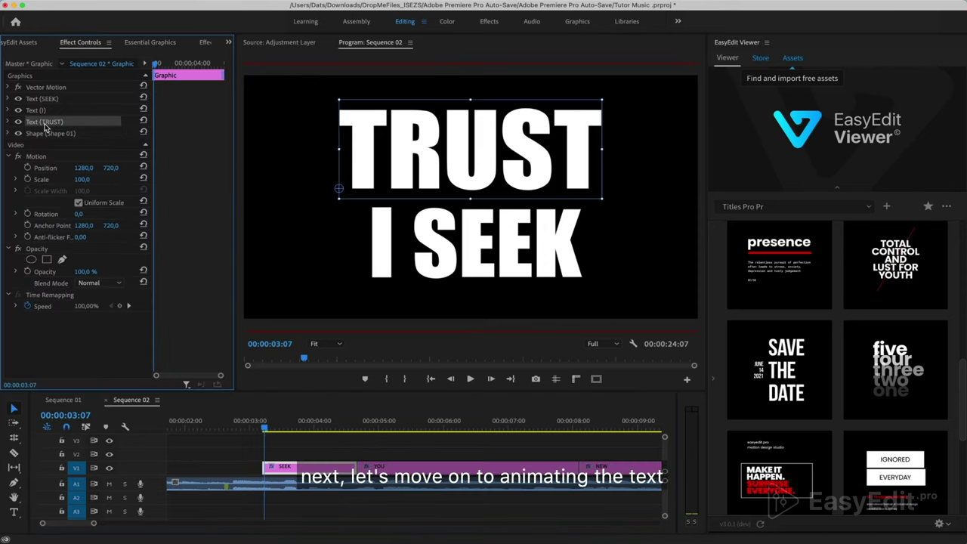
{"action": "left_click", "coordinate": [9, 122]}
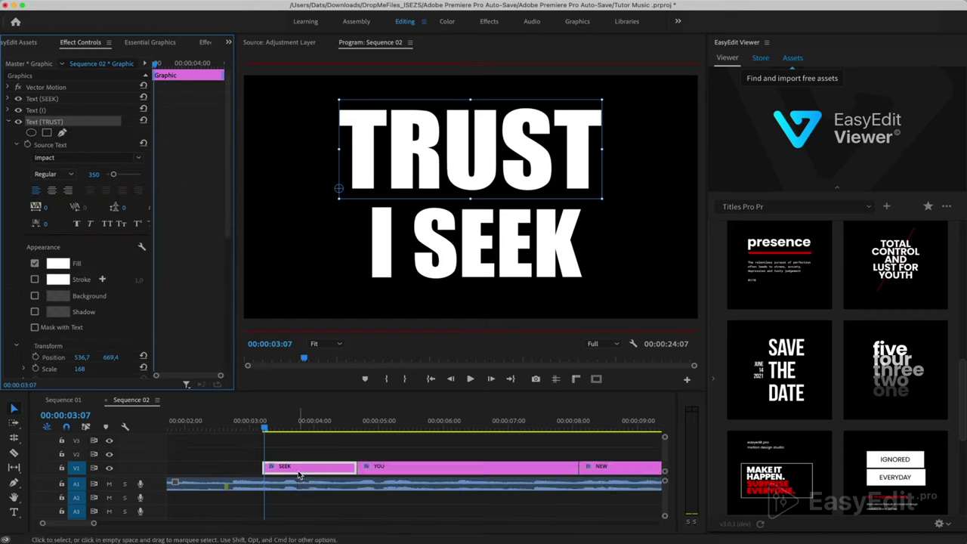
{"action": "left_click_drag", "start_coordinate": [265, 431], "coordinate": [262, 431]}
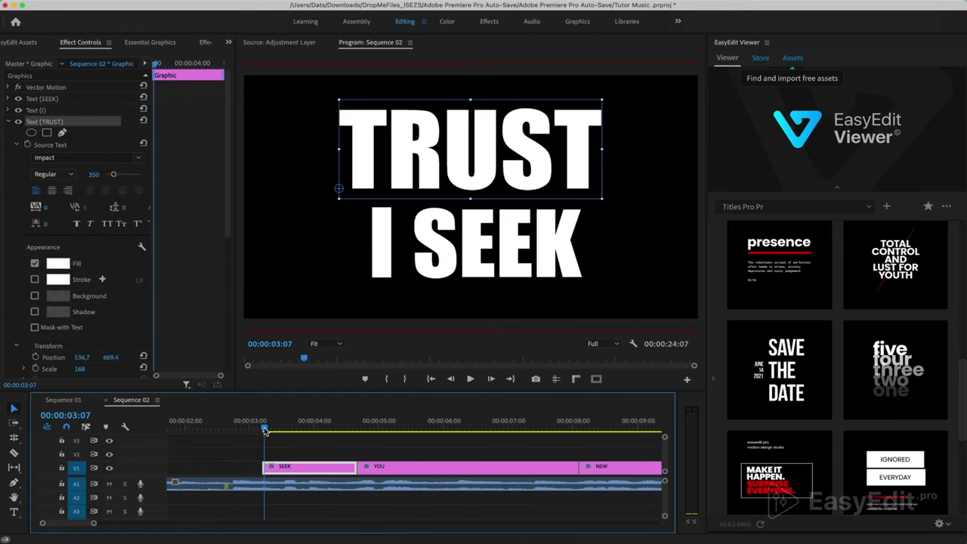
{"action": "left_click", "coordinate": [263, 430]}
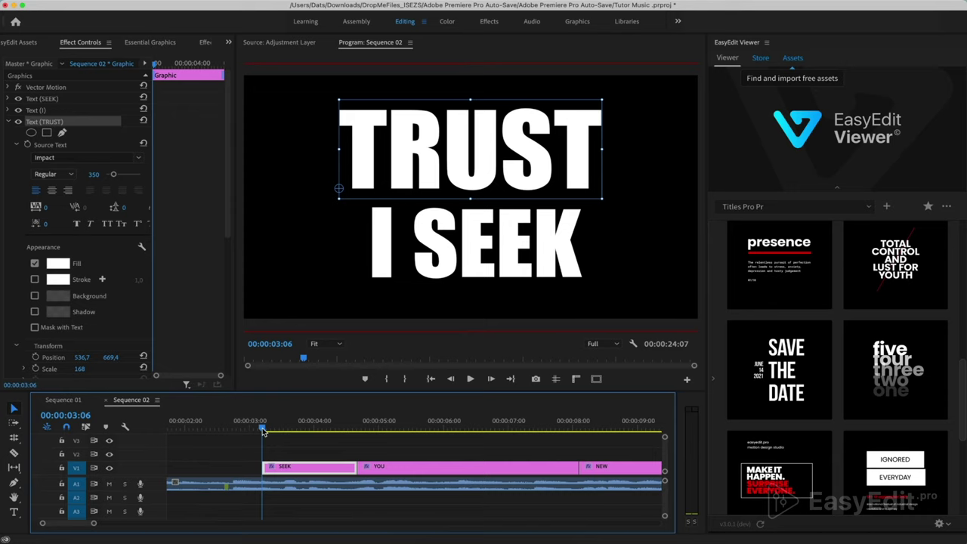
{"action": "scroll", "coordinate": [16, 226], "scroll_direction": "down", "scroll_amount": 3}
{"action": "scroll", "coordinate": [17, 226], "scroll_direction": "down", "scroll_amount": 2}
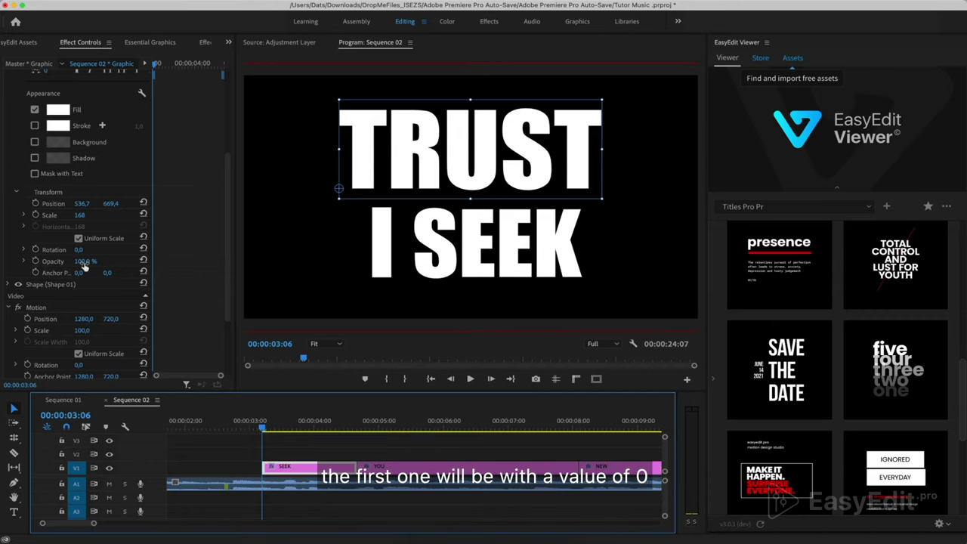
Keyframe TRUST's opacity at 0% on 00:00:03:06 and 100% on 00:00:03:07.
{"action": "left_click", "coordinate": [35, 262]}
{"action": "left_click_drag", "start_coordinate": [85, 262], "coordinate": [30, 261]}
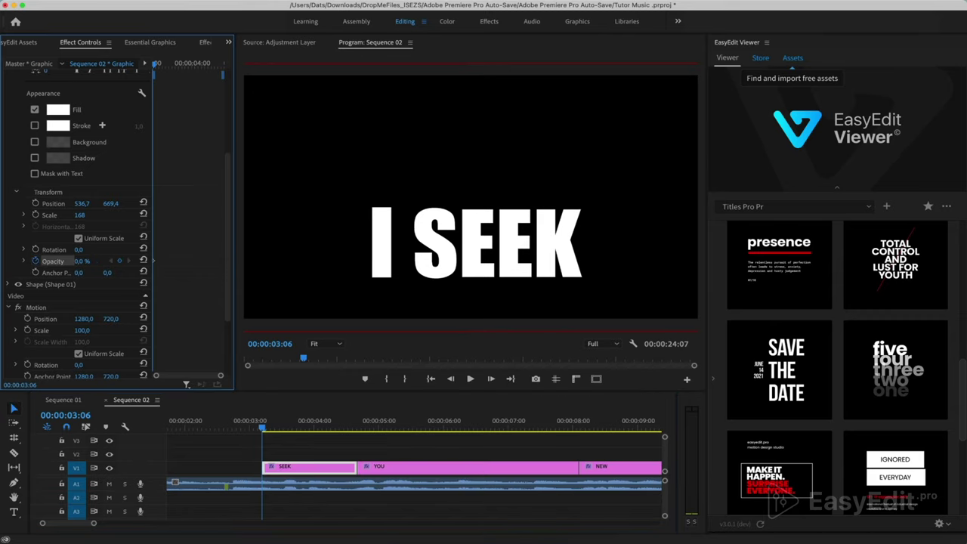
{"action": "left_click", "coordinate": [493, 379]}
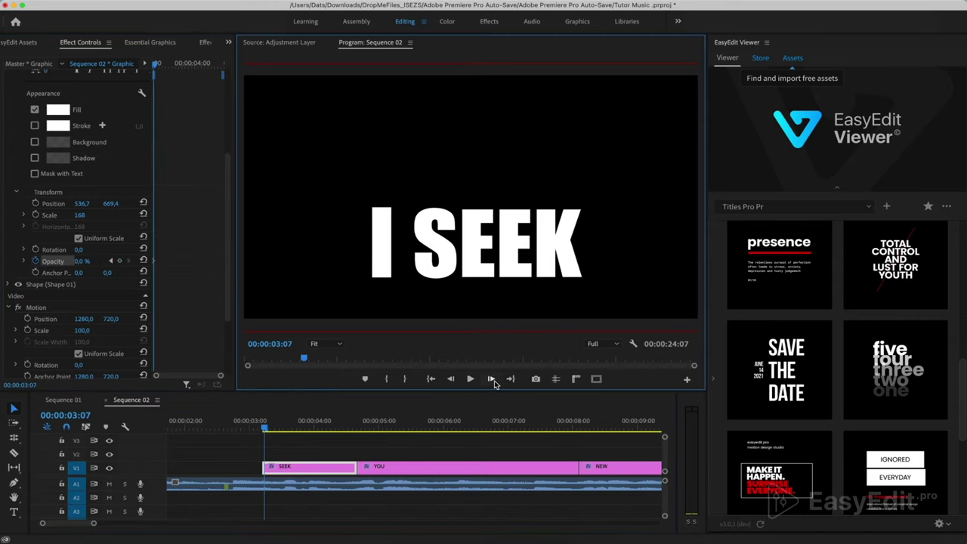
{"action": "left_click", "coordinate": [81, 261]}
{"action": "type", "text": "100"}
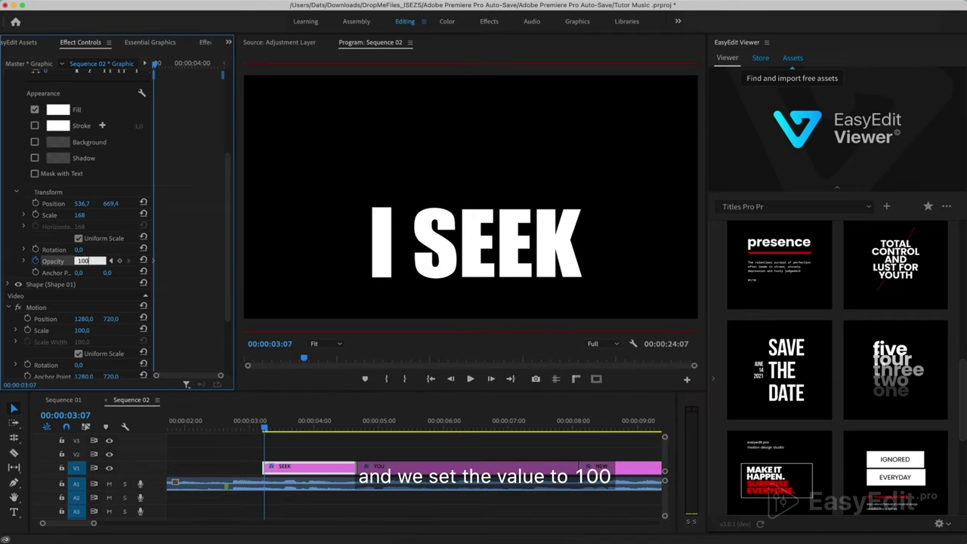
{"action": "key", "text": "Return"}
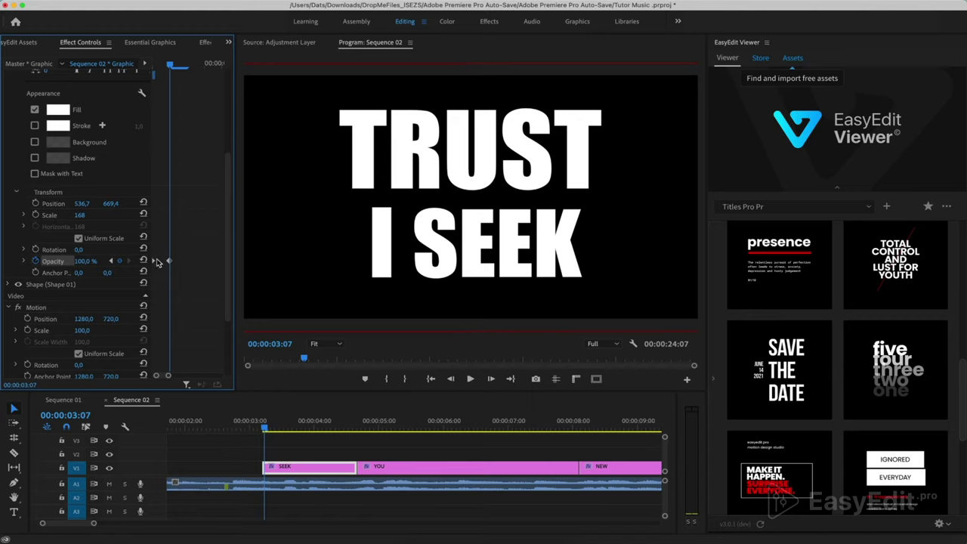
Play back and scrub around 00:00:03:07 to check the TRUST fade-in.
{"action": "left_click", "coordinate": [244, 427]}
{"action": "key", "text": "space"}
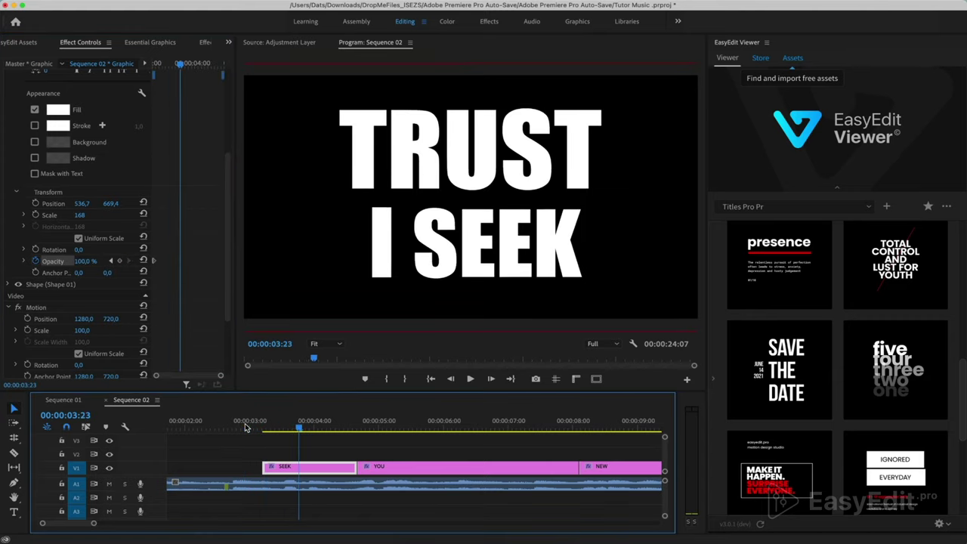
{"action": "left_click_drag", "start_coordinate": [255, 429], "coordinate": [265, 430]}
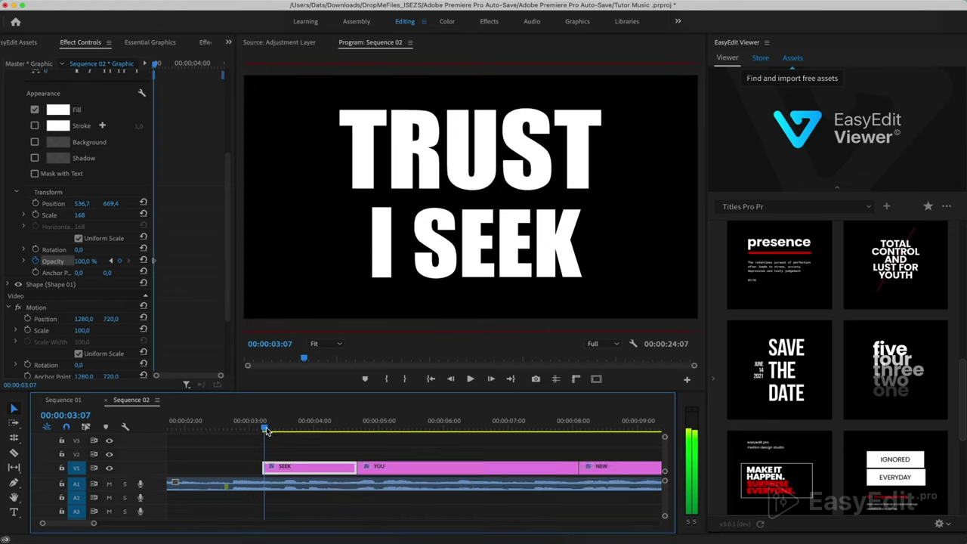
{"action": "left_click_drag", "start_coordinate": [265, 430], "coordinate": [285, 437]}
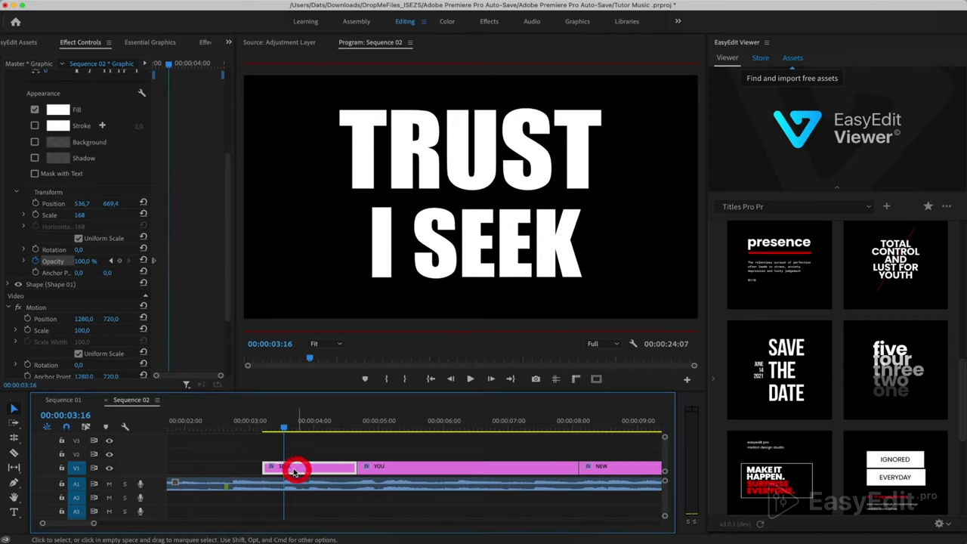
Keyframe the I layer's opacity, 0% at 00:00:03:15, and preview TRUST and I fading in.
{"action": "scroll", "coordinate": [34, 151], "scroll_direction": "up", "scroll_amount": 5}
{"action": "left_click", "coordinate": [8, 121]}
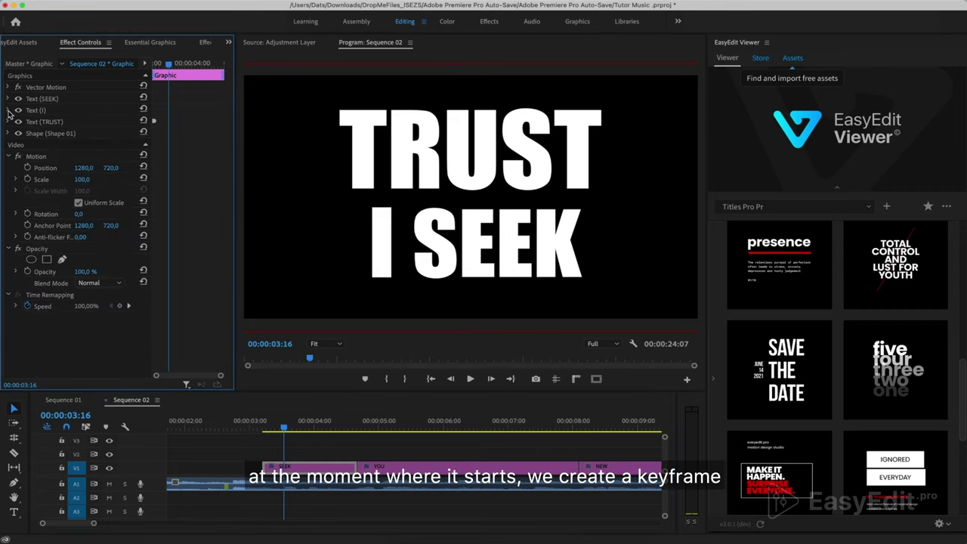
{"action": "left_click", "coordinate": [8, 111]}
{"action": "scroll", "coordinate": [10, 235], "scroll_direction": "down", "scroll_amount": 4}
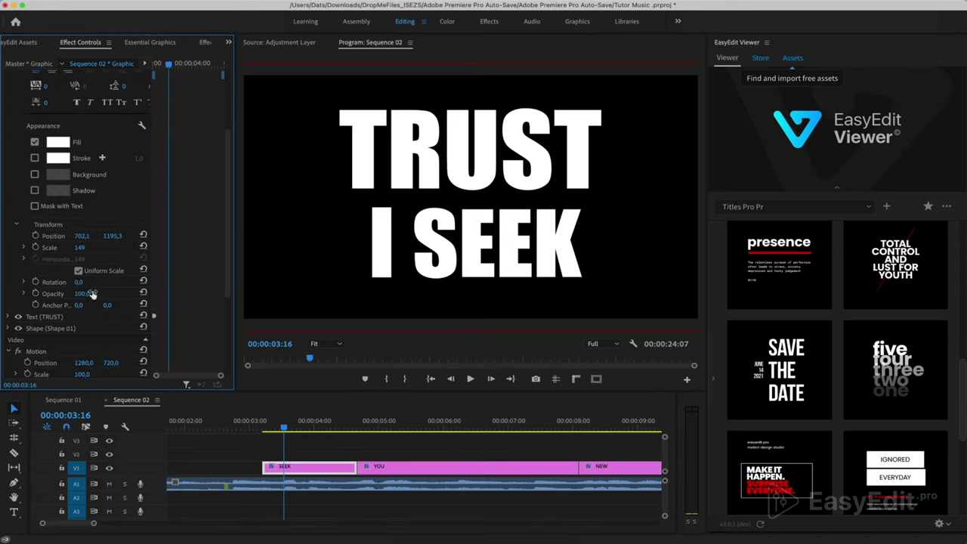
{"action": "left_click", "coordinate": [36, 294]}
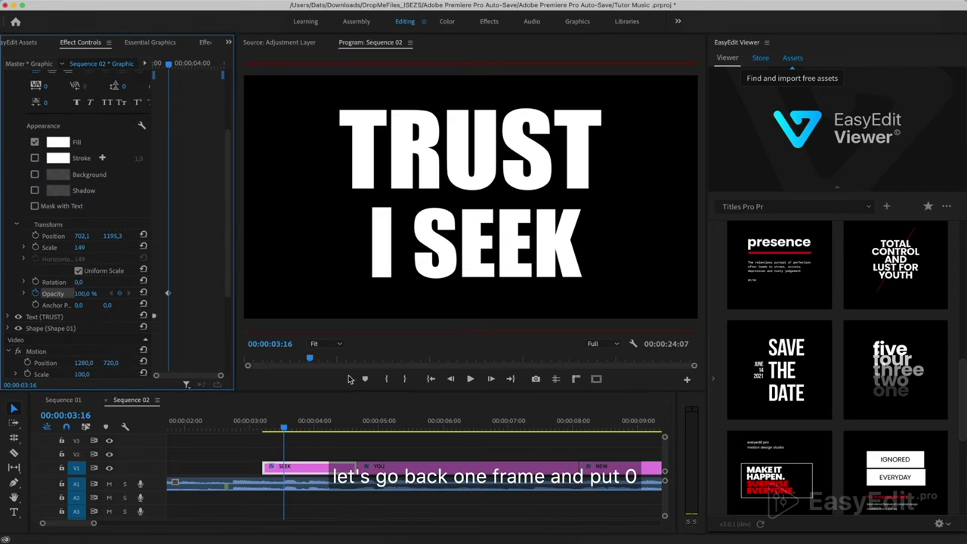
{"action": "left_click", "coordinate": [452, 379]}
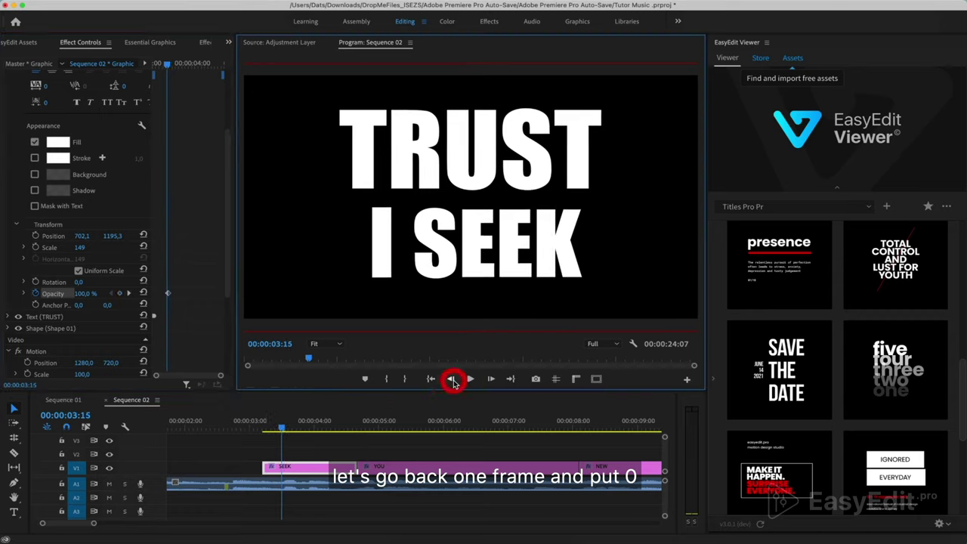
{"action": "left_click", "coordinate": [87, 293]}
{"action": "type", "text": "0"}
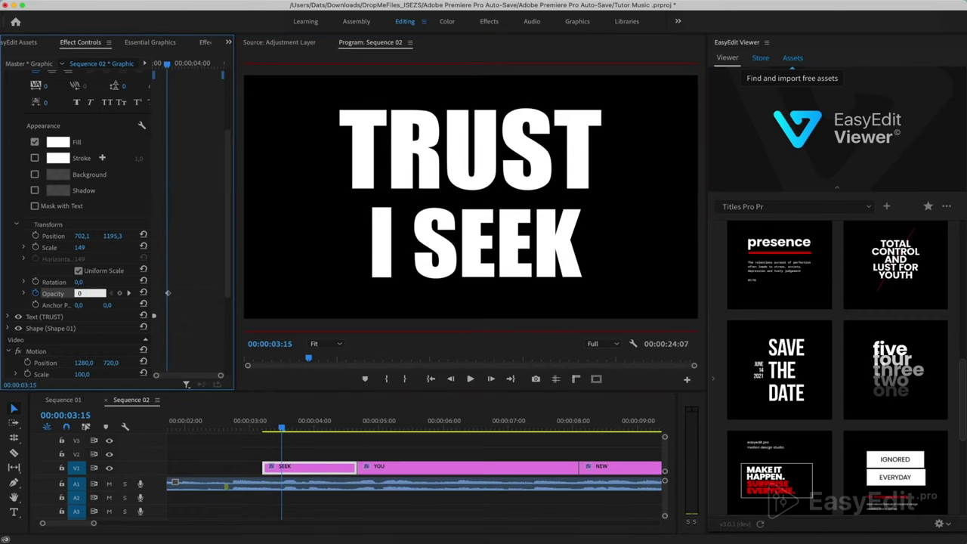
{"action": "key", "text": "Return"}
{"action": "left_click_drag", "start_coordinate": [281, 428], "coordinate": [263, 428]}
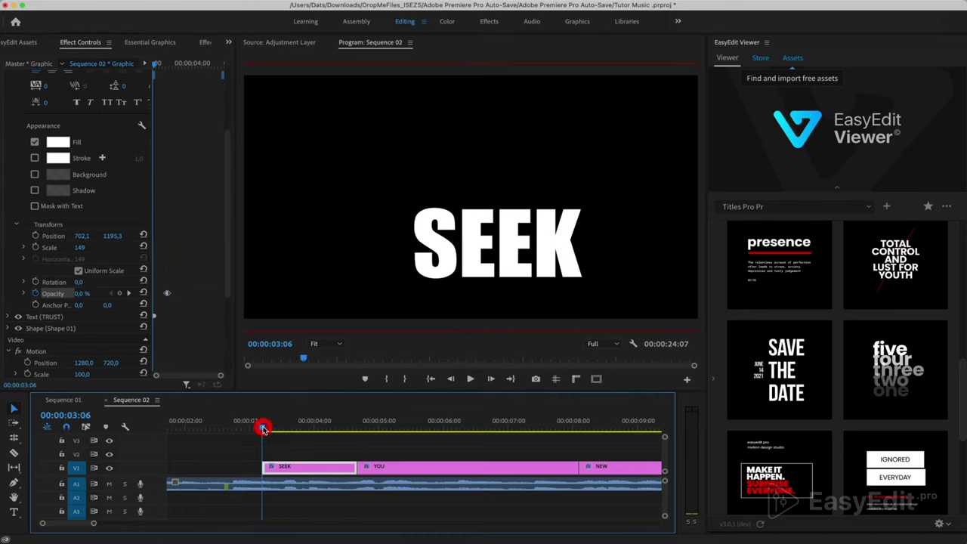
{"action": "key", "text": "space"}
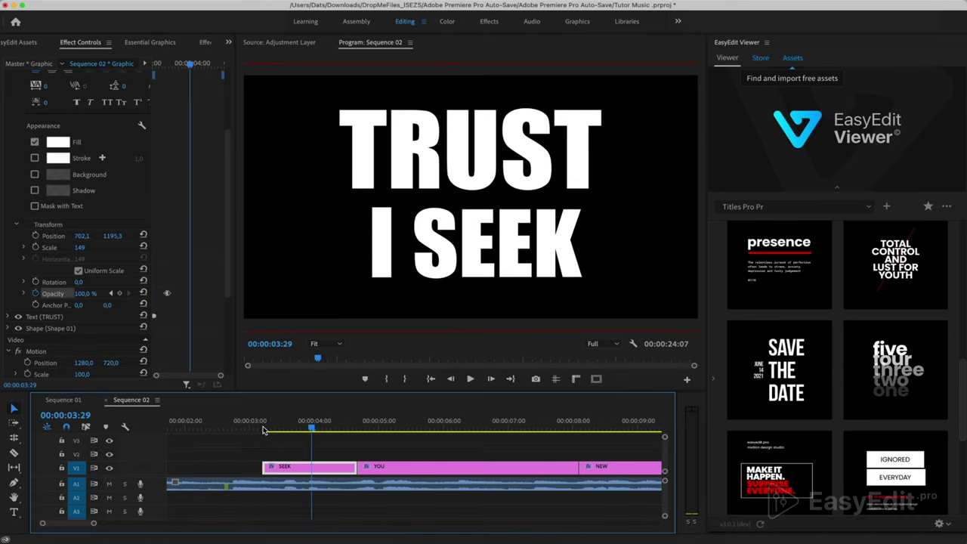
{"action": "left_click_drag", "start_coordinate": [313, 429], "coordinate": [311, 429]}
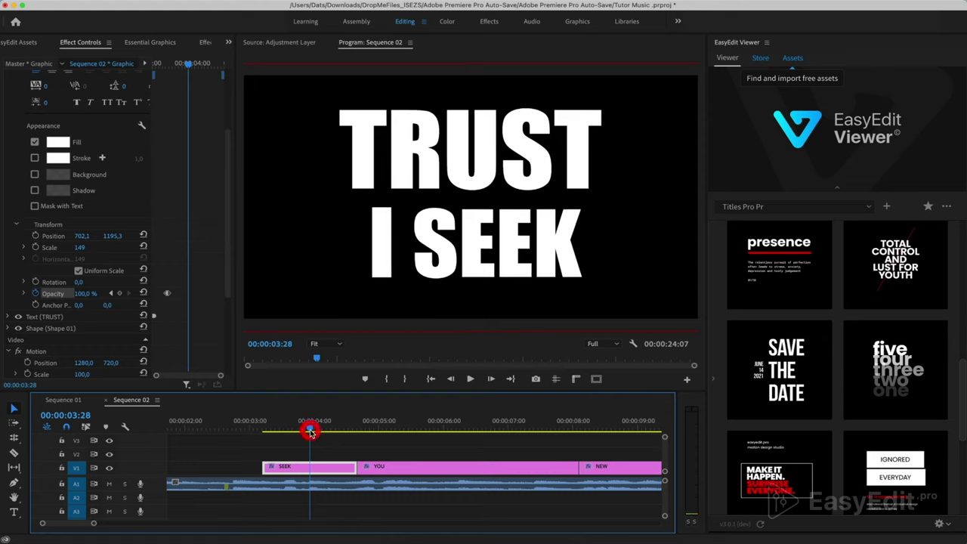
Keyframe SEEK's opacity to 0% one frame before it appears, then play back the fade-in.
{"action": "scroll", "coordinate": [103, 203], "scroll_direction": "up", "scroll_amount": 3}
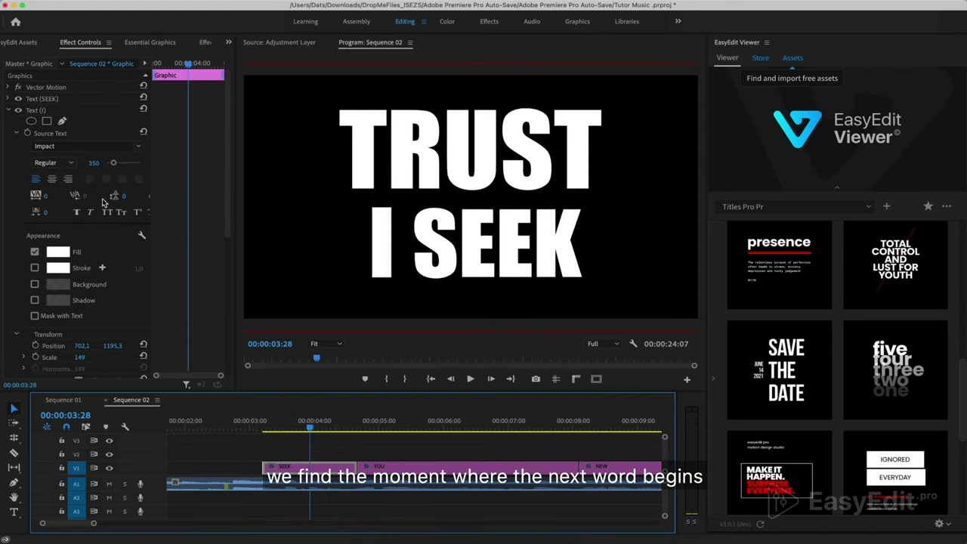
{"action": "left_click", "coordinate": [9, 99]}
{"action": "scroll", "coordinate": [12, 219], "scroll_direction": "down", "scroll_amount": 3}
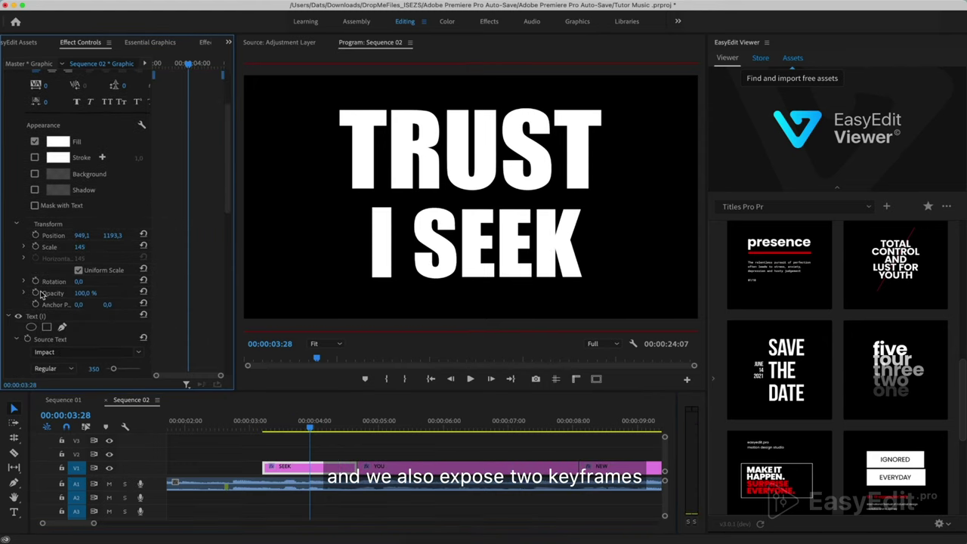
{"action": "left_click", "coordinate": [36, 293]}
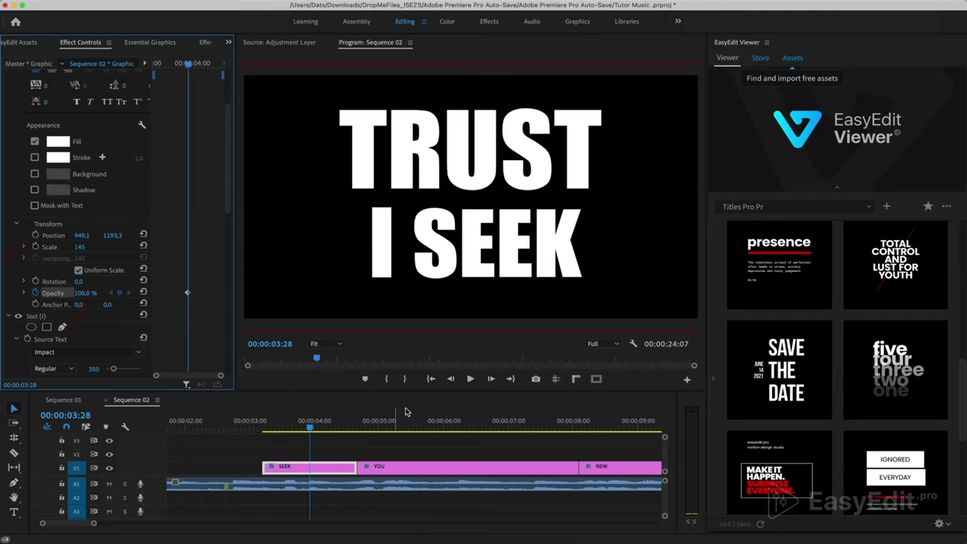
{"action": "left_click", "coordinate": [451, 379]}
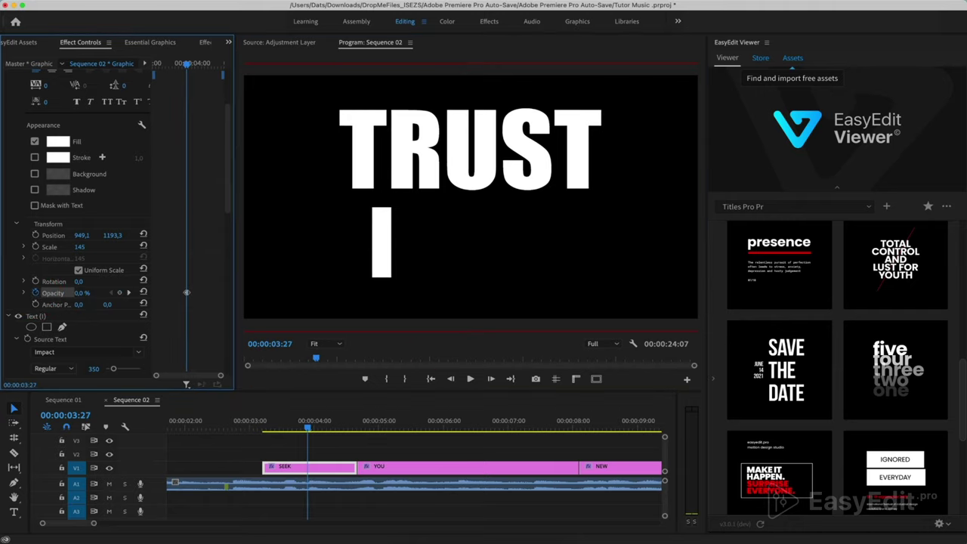
{"action": "left_click", "coordinate": [89, 293]}
{"action": "key", "text": "Return"}
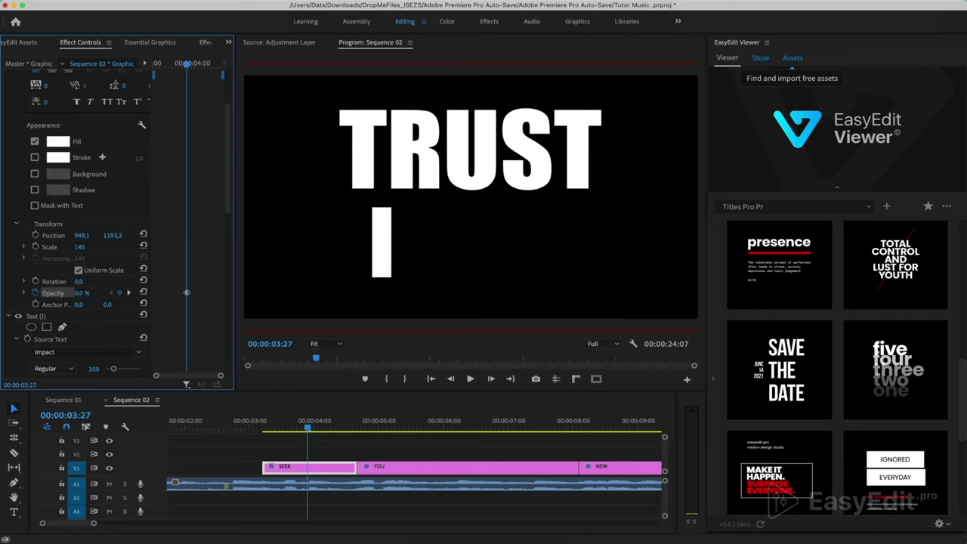
{"action": "left_click", "coordinate": [251, 428]}
{"action": "key", "text": "space"}
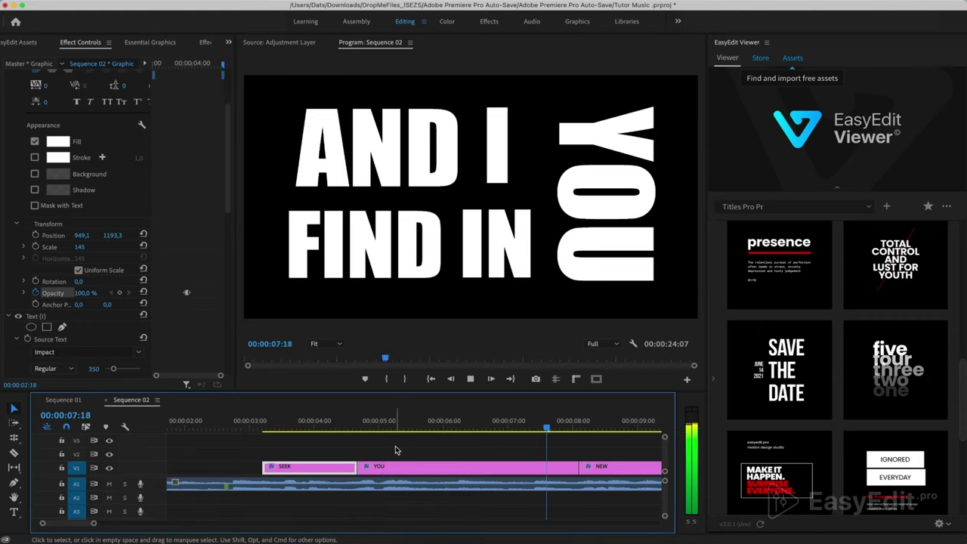
Stop playback and select the YOU title clip at its start.
{"action": "key", "text": "space"}
{"action": "left_click", "coordinate": [359, 429]}
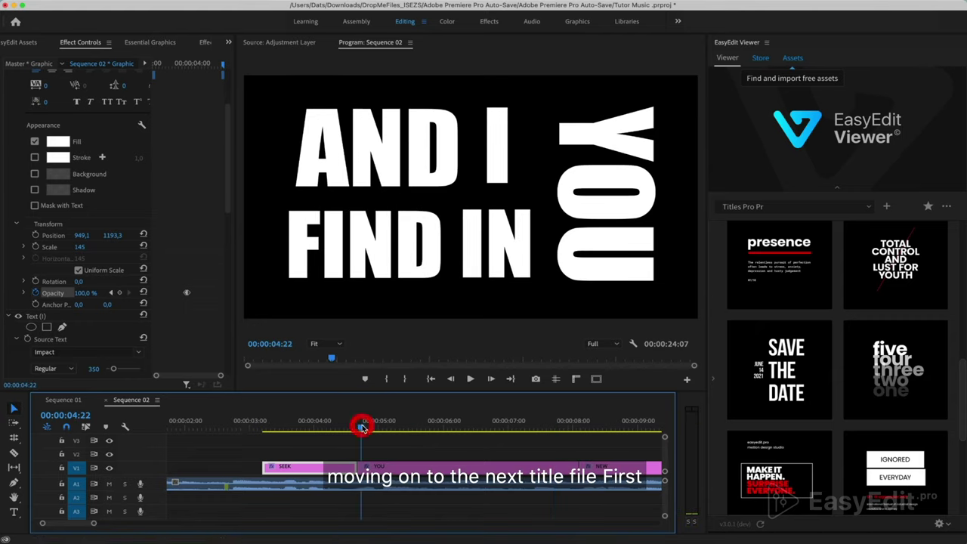
{"action": "left_click", "coordinate": [364, 468]}
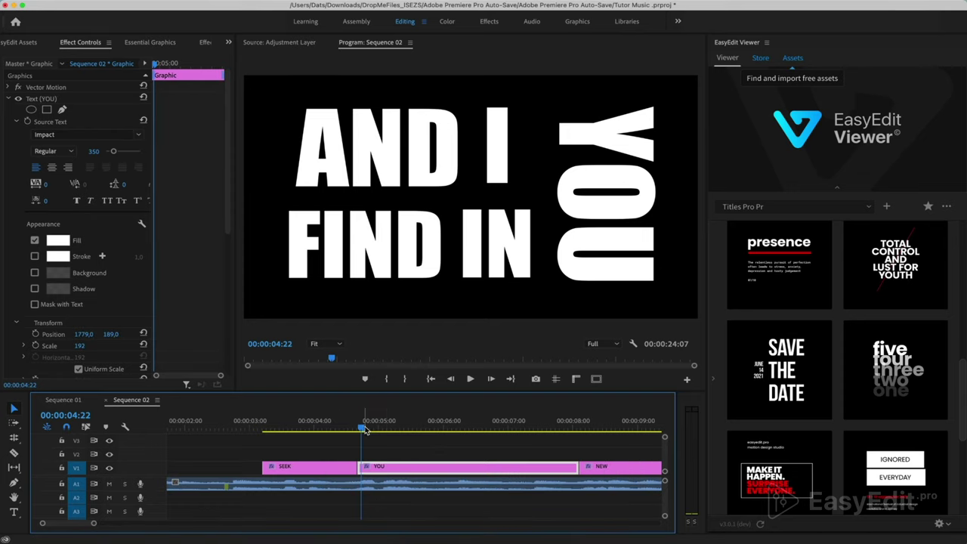
{"action": "left_click_drag", "start_coordinate": [362, 430], "coordinate": [357, 430]}
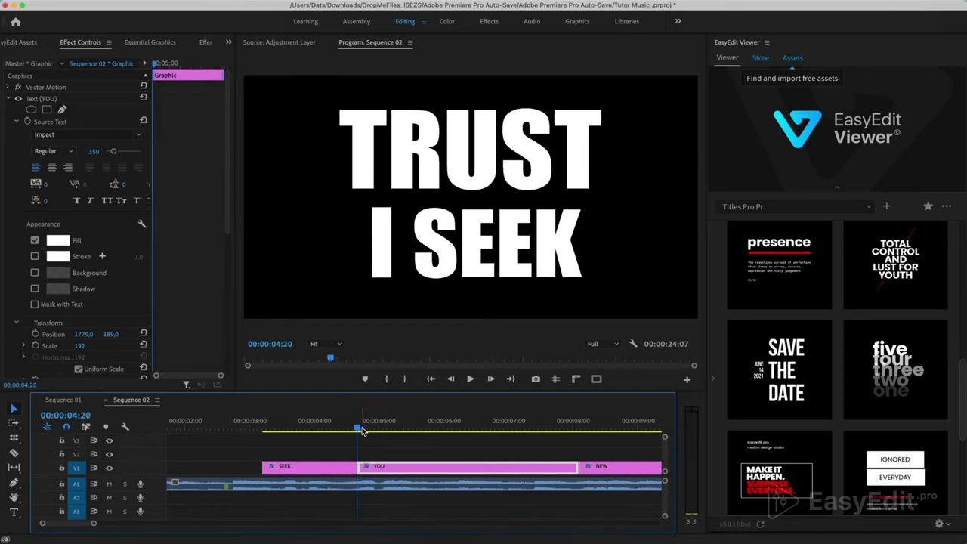
{"action": "left_click", "coordinate": [385, 470]}
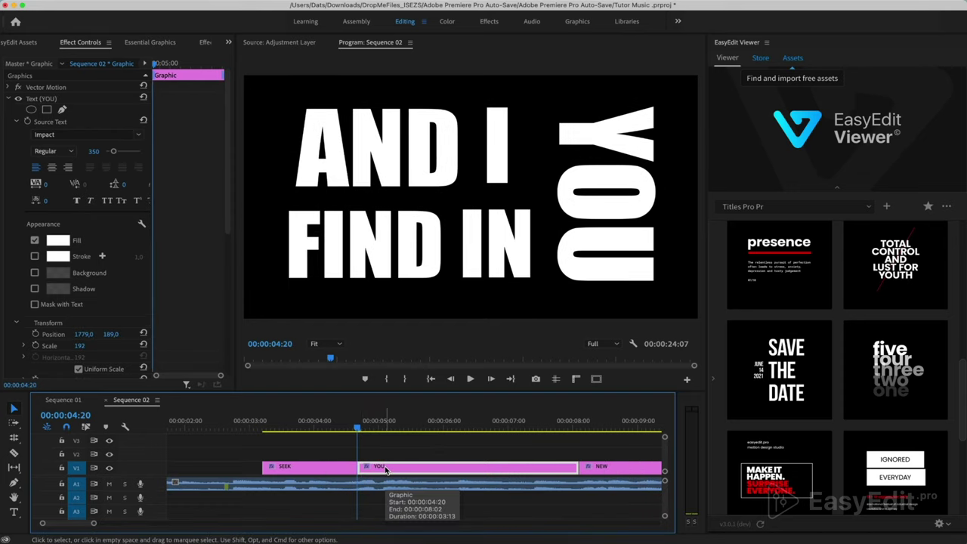
Add a rectangle Shape 01 at the frame's top-left and move it beneath all word layers.
{"action": "left_click", "coordinate": [7, 99]}
{"action": "left_click", "coordinate": [148, 43]}
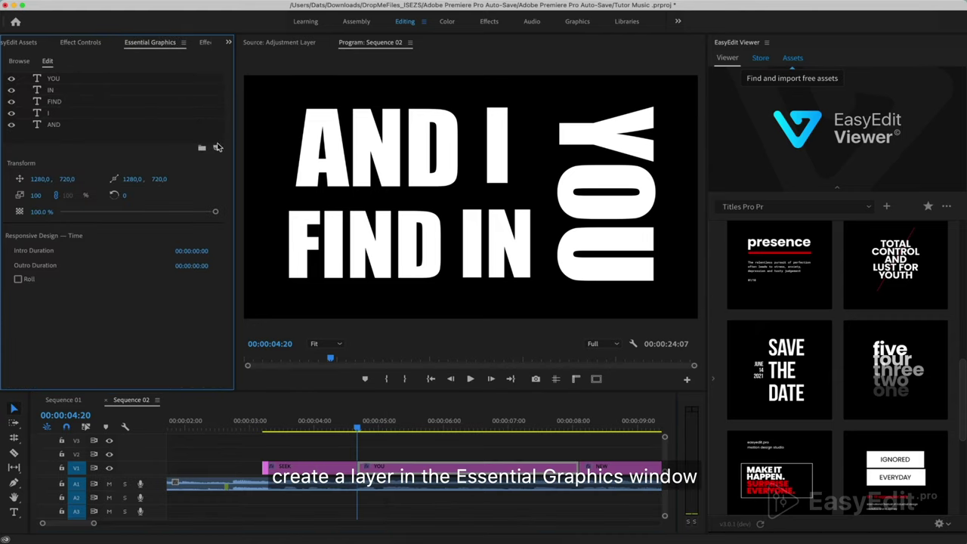
{"action": "left_click", "coordinate": [216, 151]}
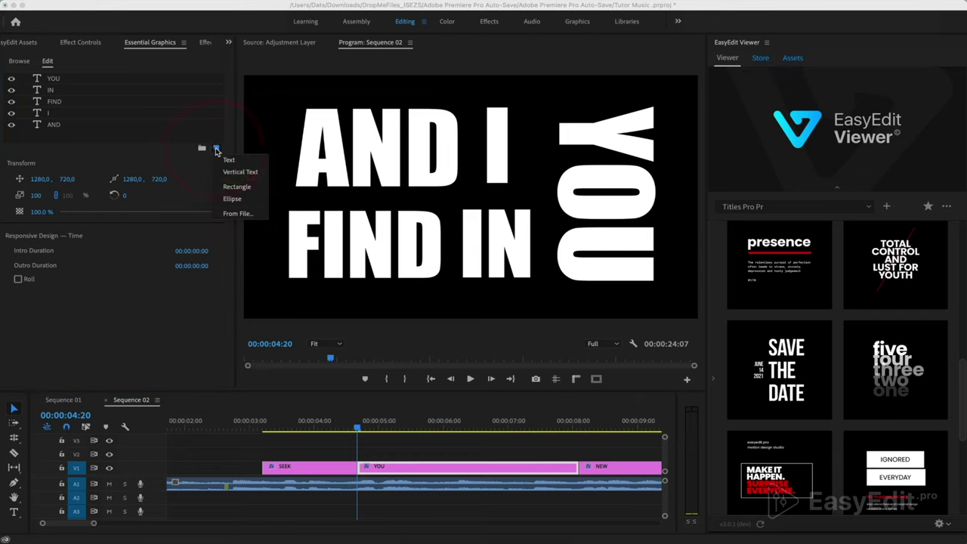
{"action": "left_click", "coordinate": [229, 186]}
{"action": "left_click_drag", "start_coordinate": [448, 190], "coordinate": [249, 77]}
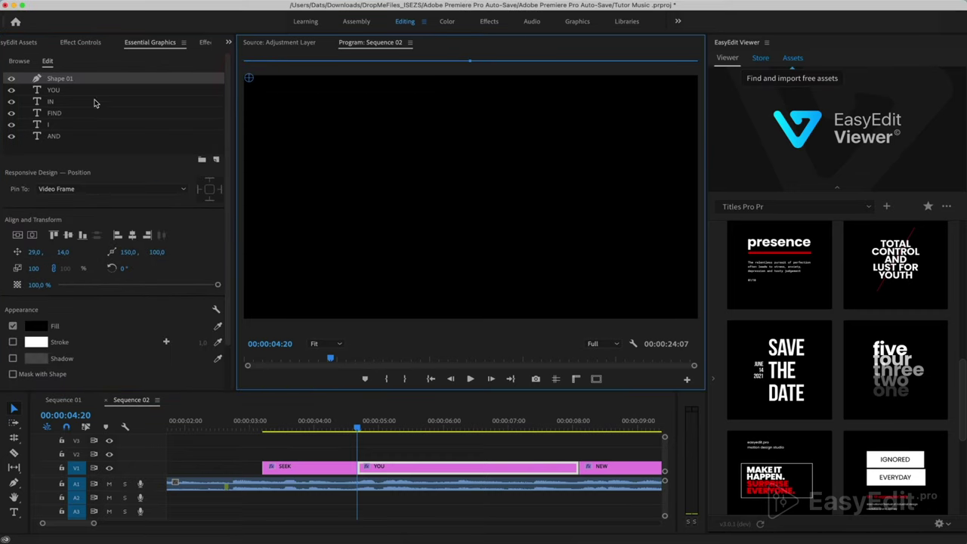
{"action": "left_click_drag", "start_coordinate": [60, 77], "coordinate": [60, 140]}
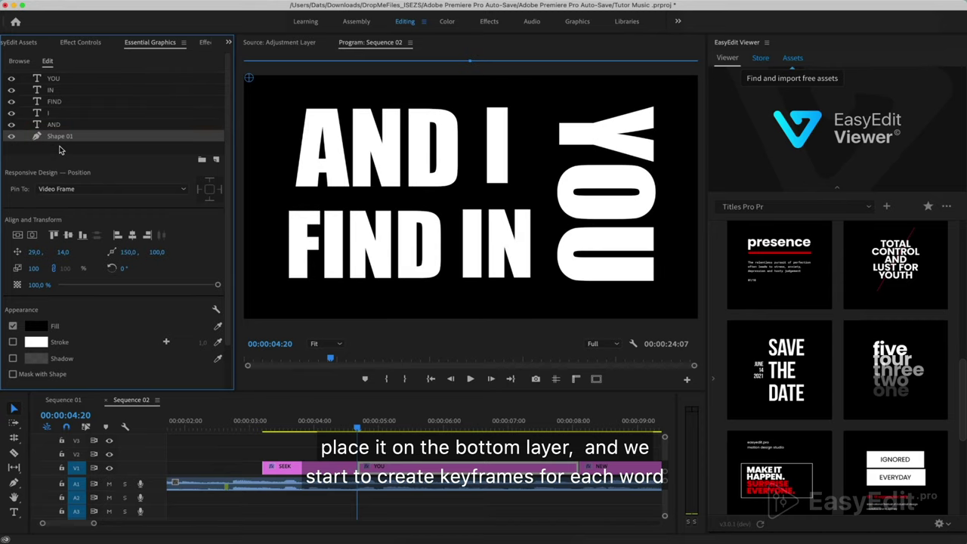
{"action": "left_click", "coordinate": [80, 43]}
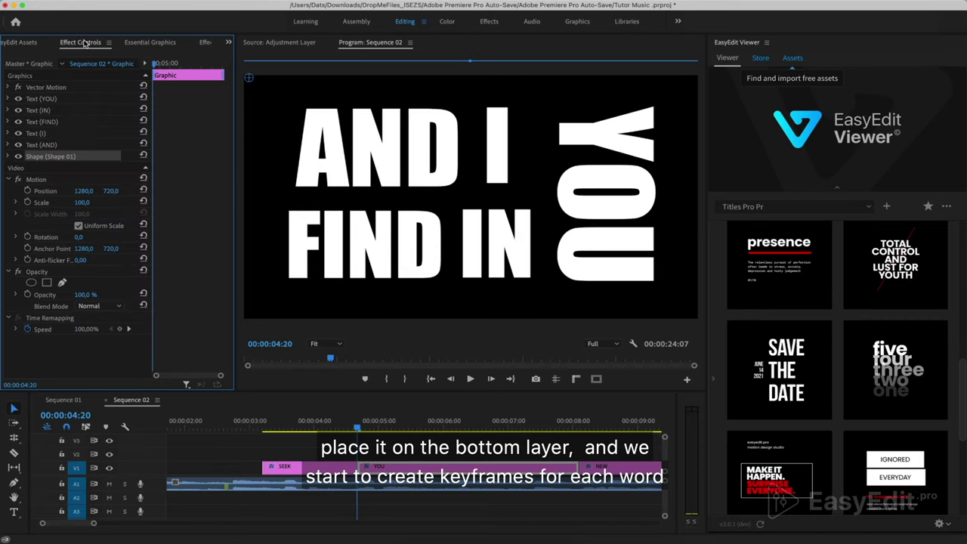
Keyframe AND's opacity at 0%, becoming fully visible one frame later.
{"action": "left_click", "coordinate": [10, 144]}
{"action": "scroll", "coordinate": [13, 270], "scroll_direction": "down", "scroll_amount": 5}
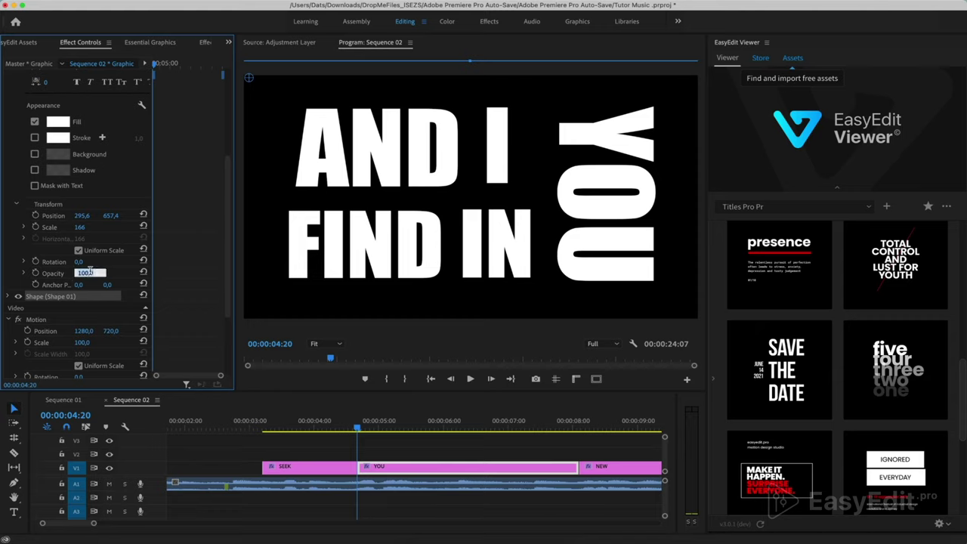
{"action": "type", "text": "0"}
{"action": "type", "text": "1"}
{"action": "key", "text": "Return"}
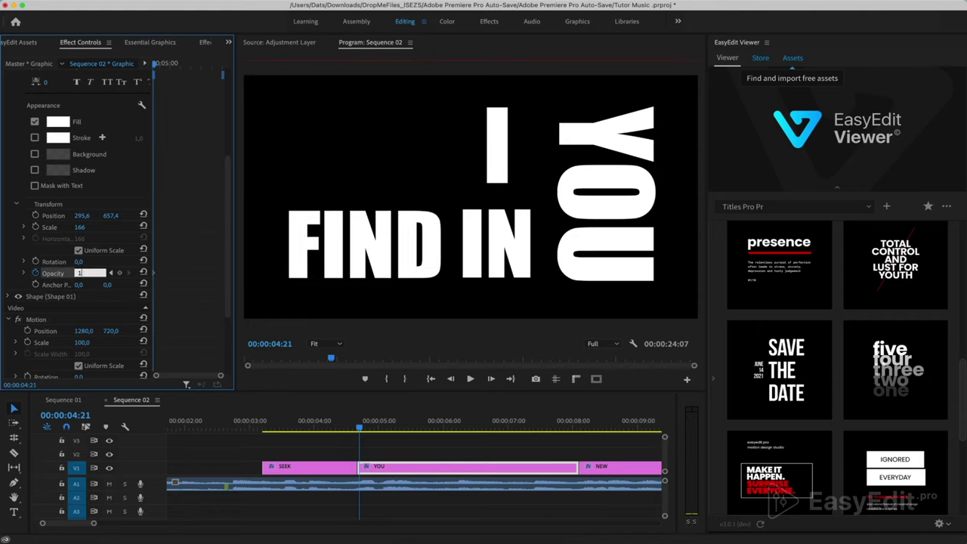
{"action": "key", "text": "Right"}
Add opacity keyframes so the word I starts hidden at 0%.
{"action": "left_click_drag", "start_coordinate": [359, 428], "coordinate": [370, 427]}
{"action": "left_click", "coordinate": [9, 133]}
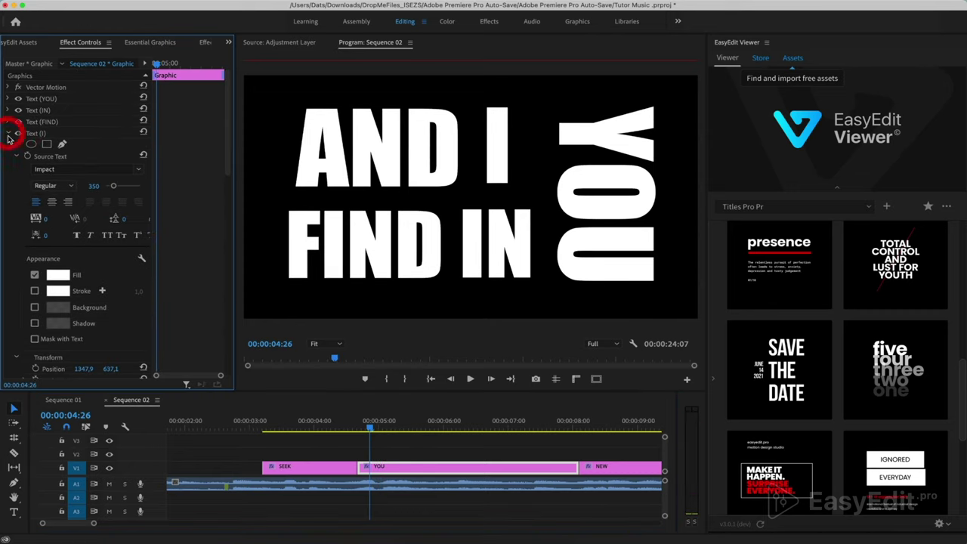
{"action": "left_click", "coordinate": [35, 317]}
{"action": "key", "text": "Left"}
{"action": "type", "text": "0"}
{"action": "key", "text": "Return"}
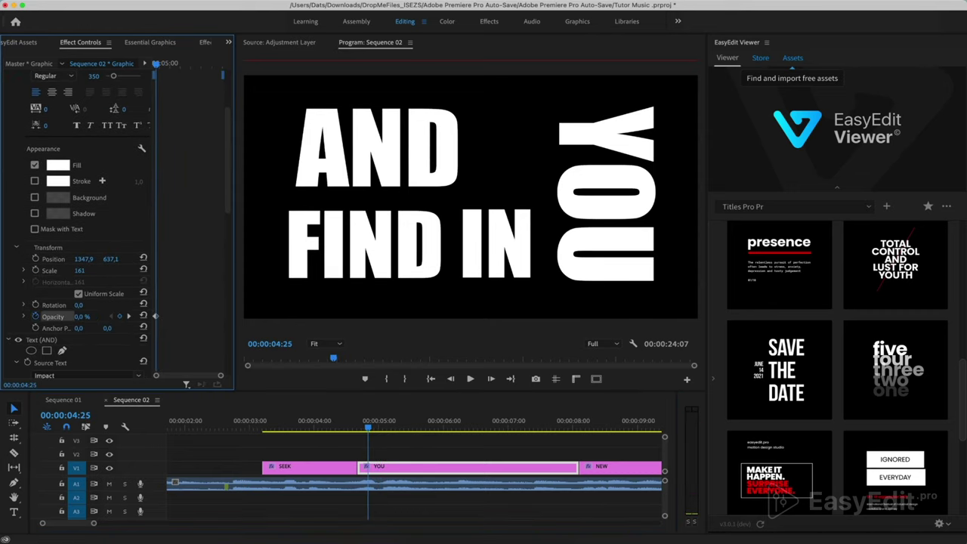
Keyframe the word IN's opacity so it starts hidden at 0%.
{"action": "left_click_drag", "start_coordinate": [373, 435], "coordinate": [386, 429]}
{"action": "scroll", "coordinate": [176, 268], "scroll_direction": "up", "scroll_amount": 5}
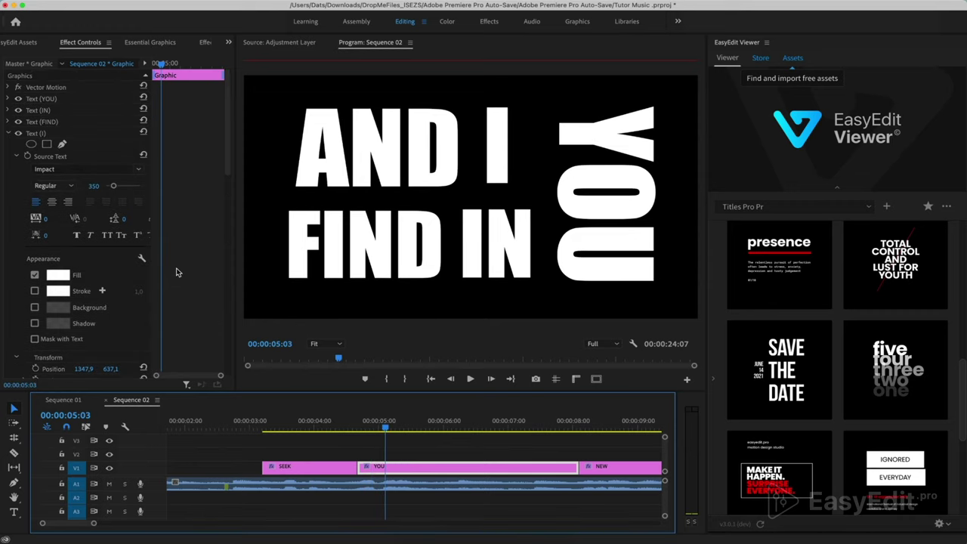
{"action": "left_click", "coordinate": [9, 122]}
{"action": "scroll", "coordinate": [59, 302], "scroll_direction": "down", "scroll_amount": 3}
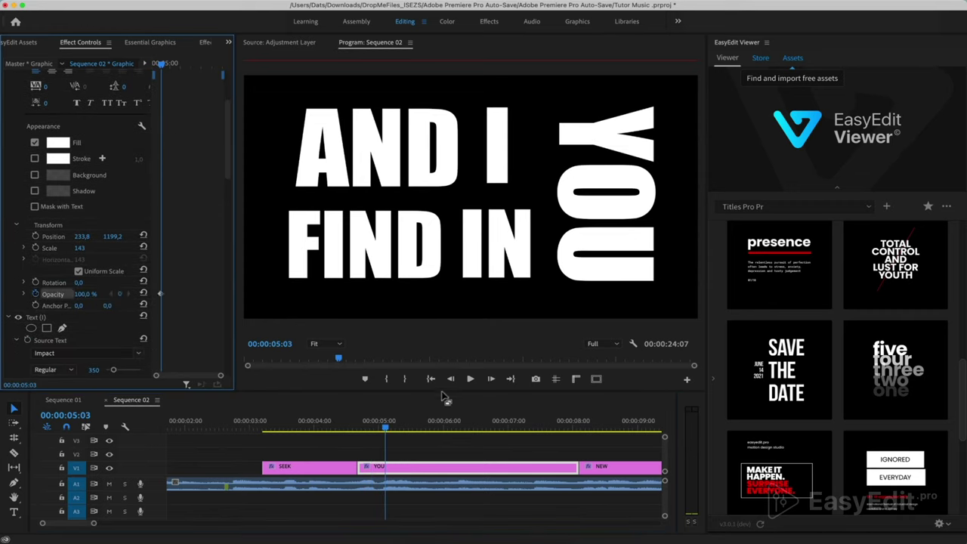
{"action": "left_click", "coordinate": [399, 429]}
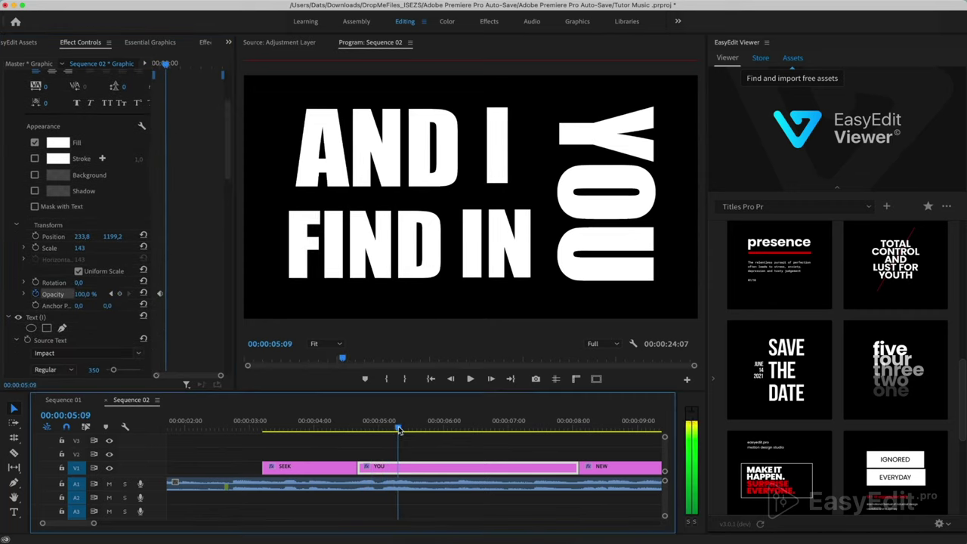
{"action": "left_click_drag", "start_coordinate": [399, 429], "coordinate": [413, 429]}
{"action": "scroll", "coordinate": [22, 257], "scroll_direction": "up", "scroll_amount": 10}
{"action": "scroll", "coordinate": [22, 257], "scroll_direction": "down", "scroll_amount": 5}
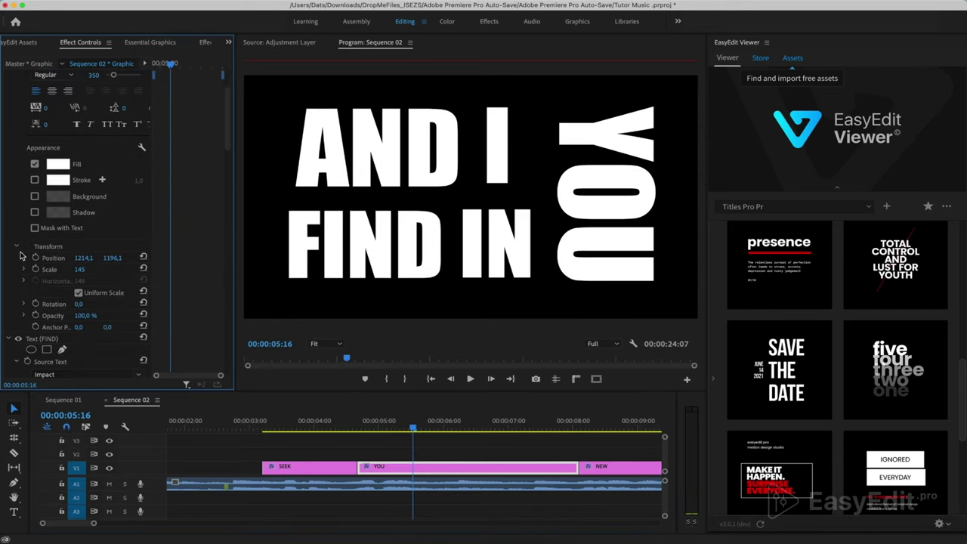
{"action": "left_click", "coordinate": [35, 315]}
{"action": "left_click", "coordinate": [84, 315]}
{"action": "type", "text": "0"}
{"action": "key", "text": "Return"}
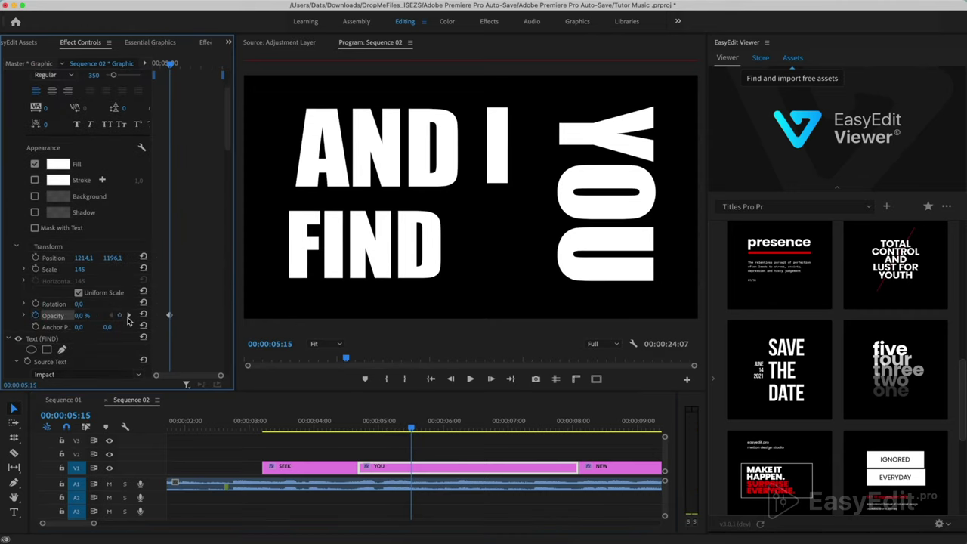
Play from about the 4-second mark to preview the word fades.
{"action": "scroll", "coordinate": [132, 224], "scroll_direction": "up", "scroll_amount": 5}
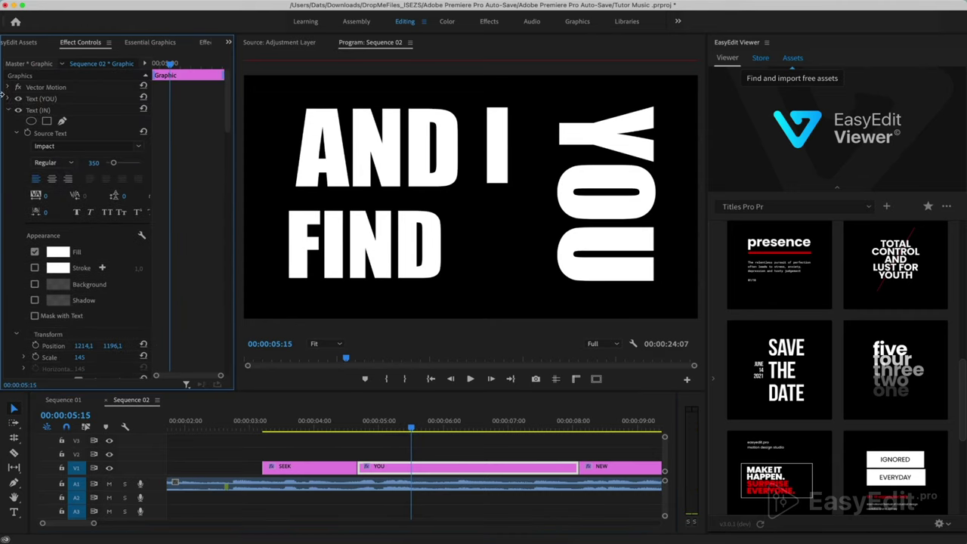
{"action": "left_click", "coordinate": [316, 430]}
{"action": "key", "text": "space"}
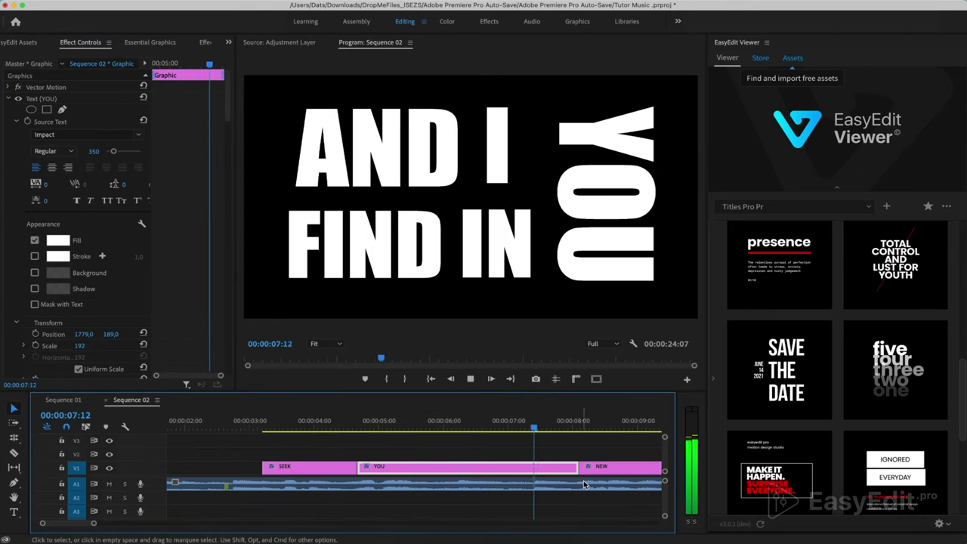
{"action": "key", "text": "space"}
Keyframe YOU's opacity from 0% up to 100% later in the title.
{"action": "mouse_move", "coordinate": [457, 434]}
{"action": "left_mouse_down"}
{"action": "mouse_move", "coordinate": [511, 432]}
{"action": "mouse_move", "coordinate": [447, 449]}
{"action": "mouse_move", "coordinate": [458, 449]}
{"action": "left_mouse_up"}
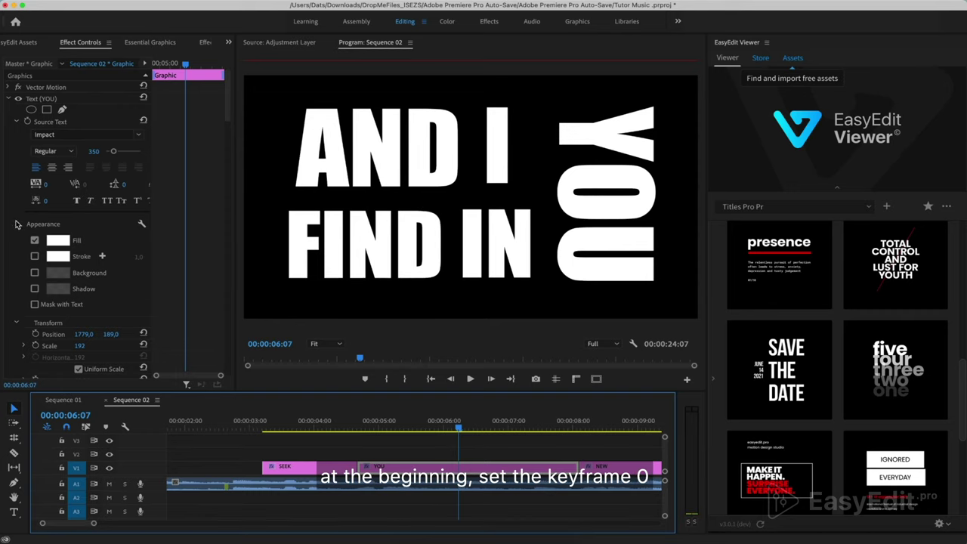
{"action": "scroll", "coordinate": [17, 223], "scroll_direction": "down", "scroll_amount": 5}
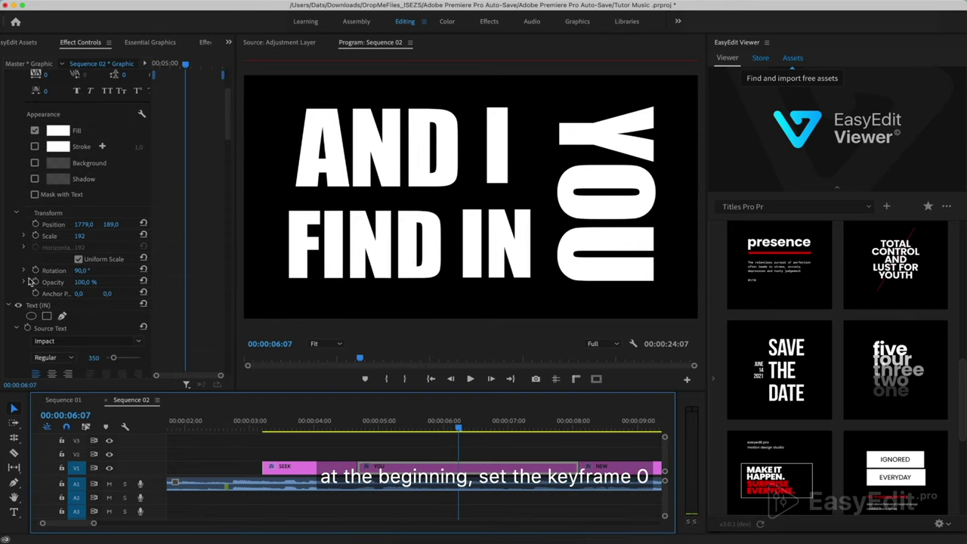
{"action": "left_click", "coordinate": [34, 282]}
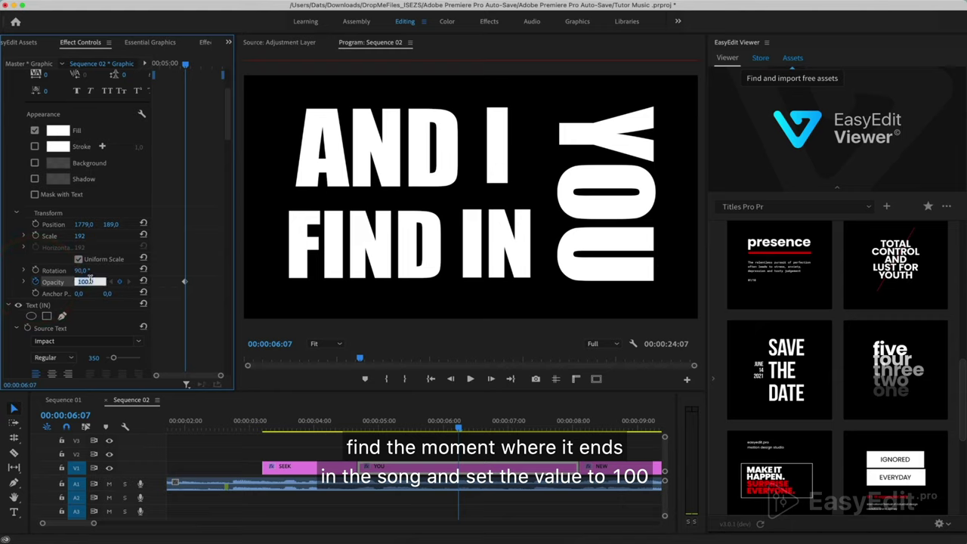
{"action": "type", "text": "0"}
{"action": "key", "text": "Return"}
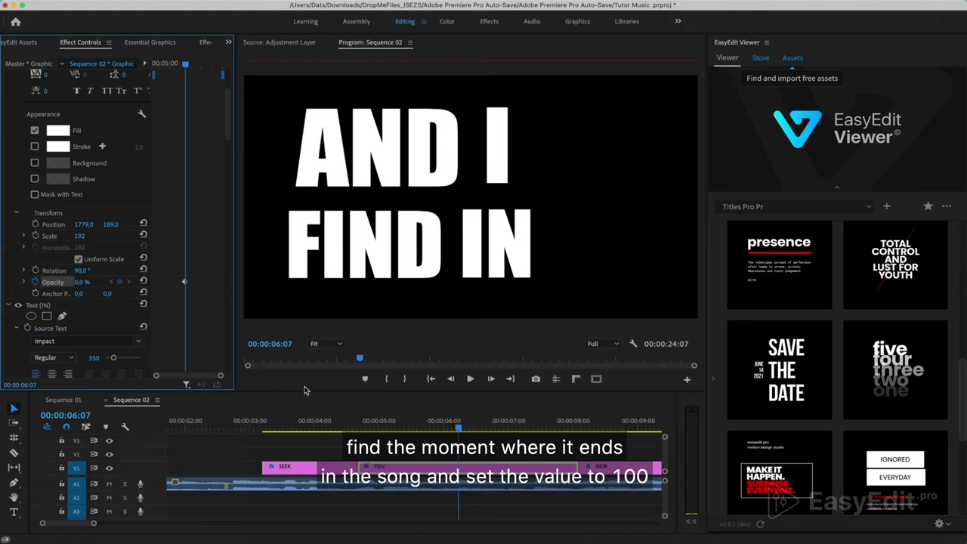
{"action": "mouse_move", "coordinate": [458, 428]}
{"action": "left_mouse_down"}
{"action": "mouse_move", "coordinate": [548, 438]}
{"action": "mouse_move", "coordinate": [534, 441]}
{"action": "left_mouse_up"}
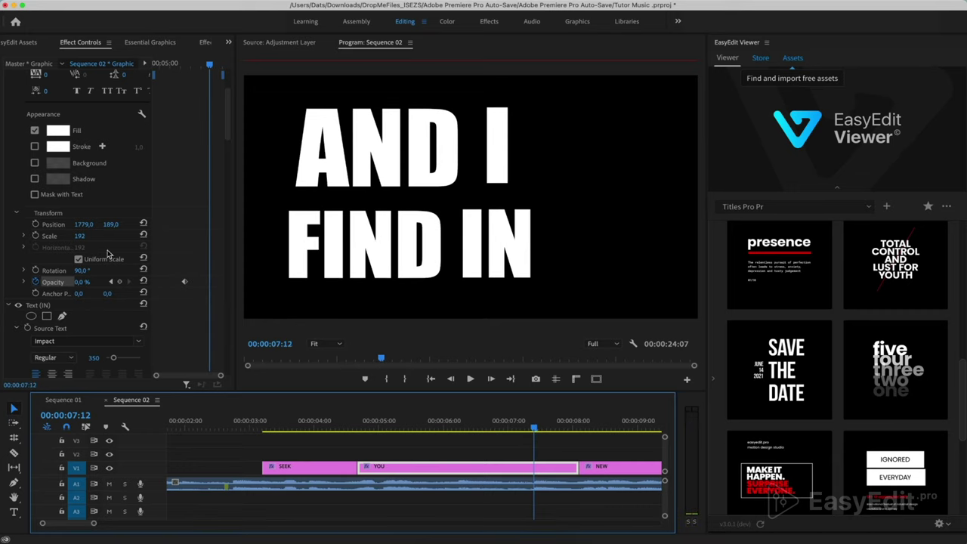
{"action": "left_click", "coordinate": [119, 282]}
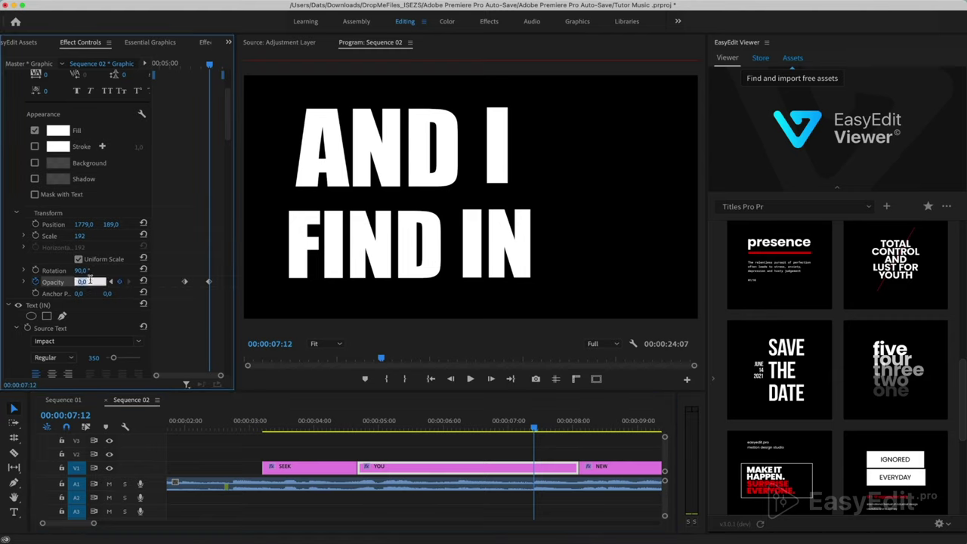
{"action": "type", "text": "100"}
{"action": "key", "text": "Return"}
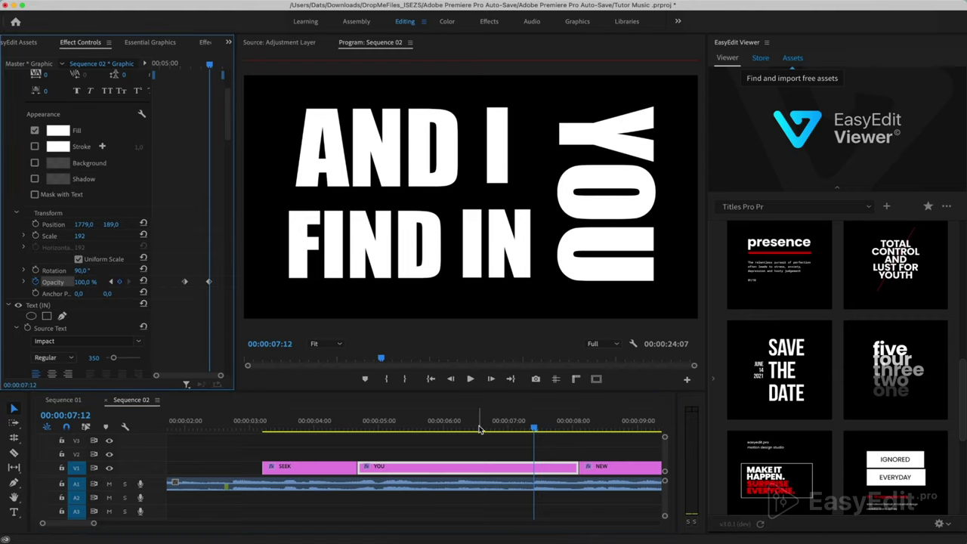
Play back the YOU fade-in to check it.
{"action": "left_click", "coordinate": [479, 430]}
{"action": "key", "text": "space"}
{"action": "left_click", "coordinate": [436, 430]}
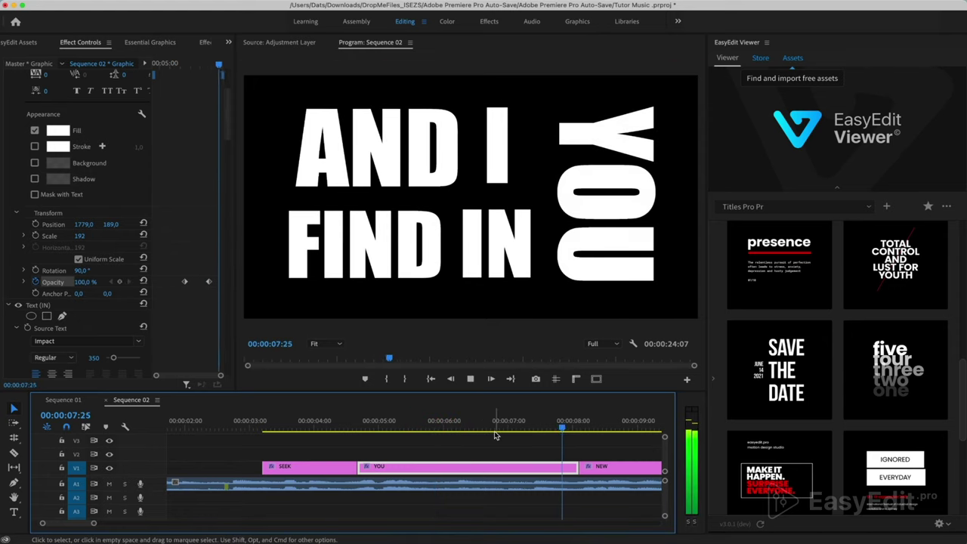
{"action": "key", "text": "space"}
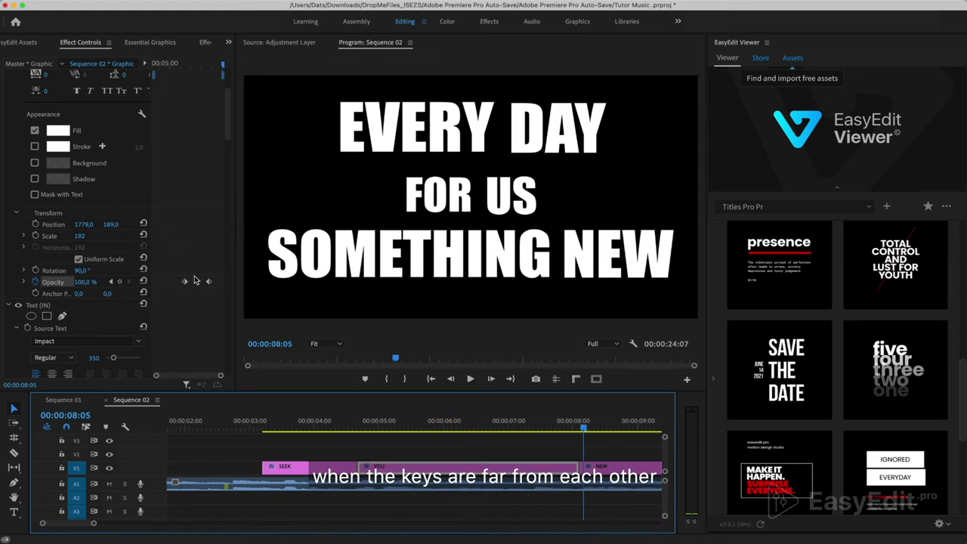
Apply Ease Out to YOU's first opacity keyframe and Ease In to the second.
{"action": "left_click", "coordinate": [186, 285]}
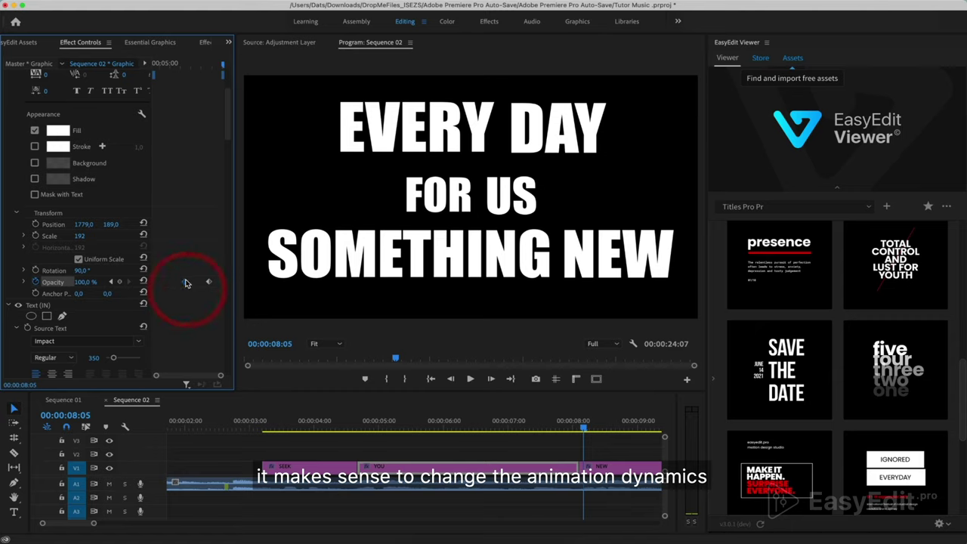
{"action": "right_click", "coordinate": [185, 282]}
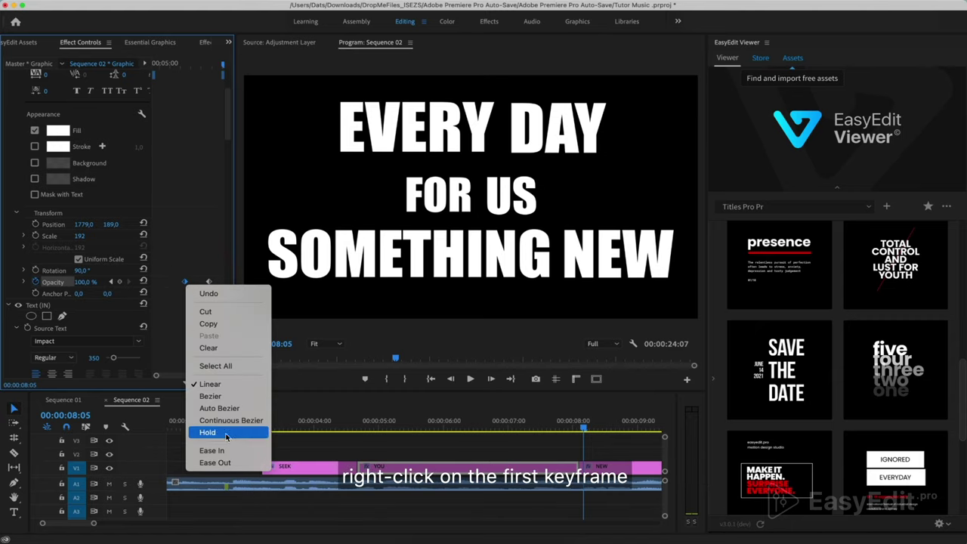
{"action": "left_click", "coordinate": [215, 462]}
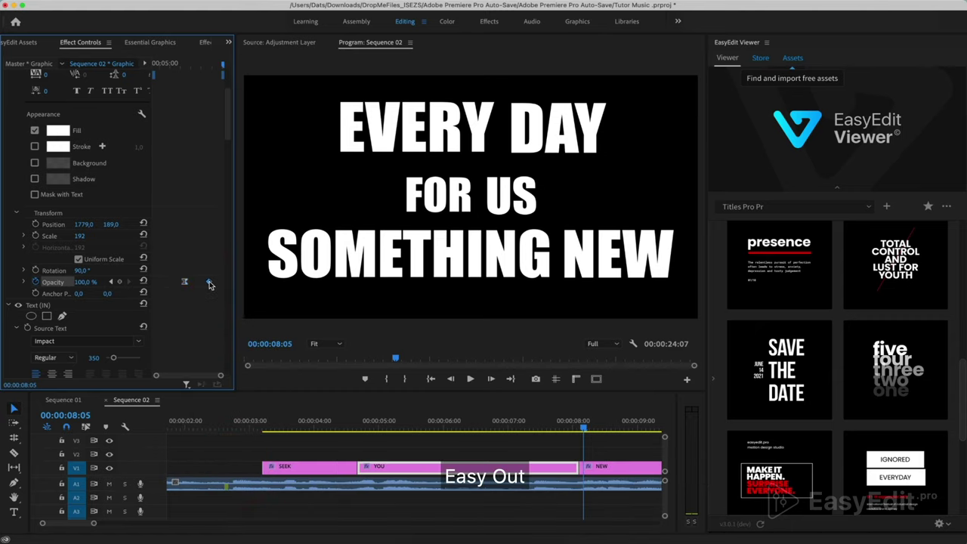
{"action": "right_click", "coordinate": [209, 282]}
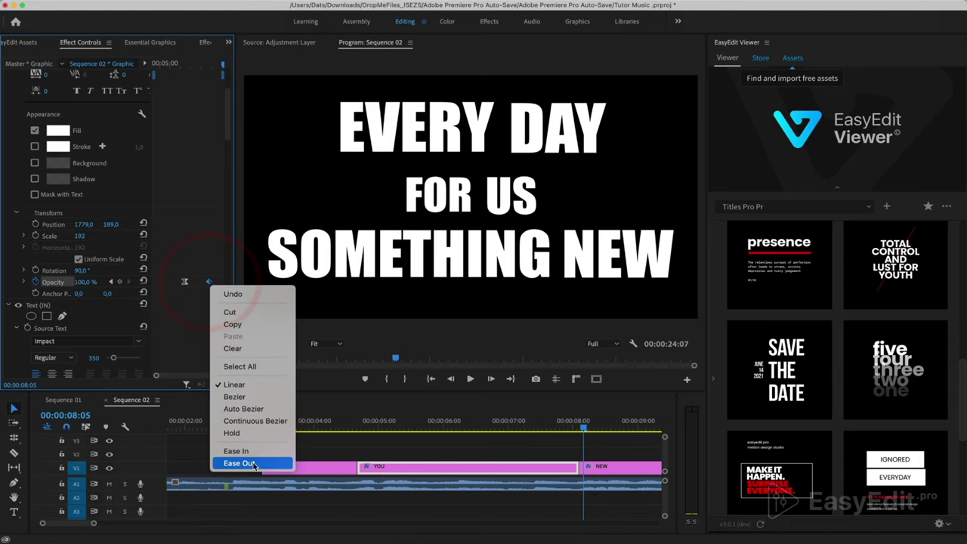
{"action": "left_click", "coordinate": [250, 451]}
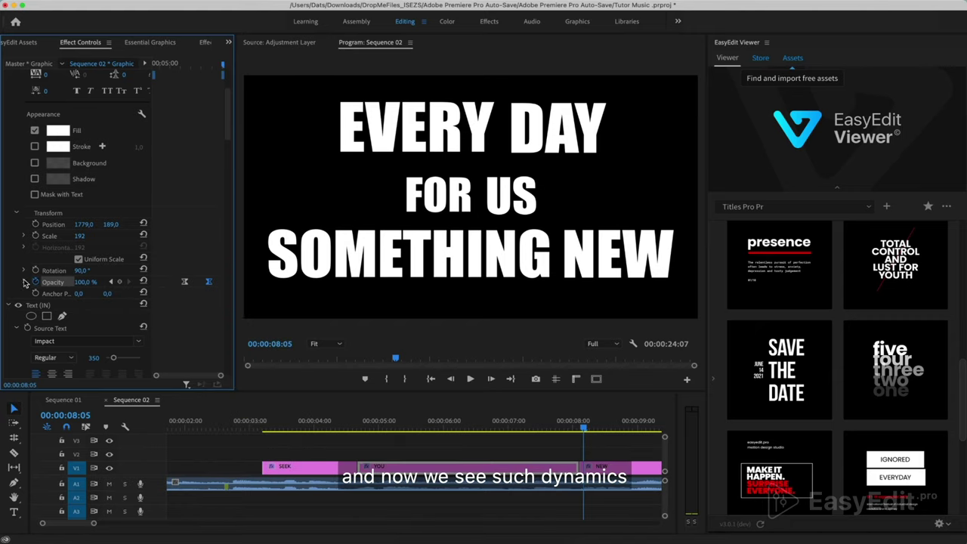
Reveal the opacity curves and play the eased fade from about 06:14.
{"action": "left_click", "coordinate": [24, 282]}
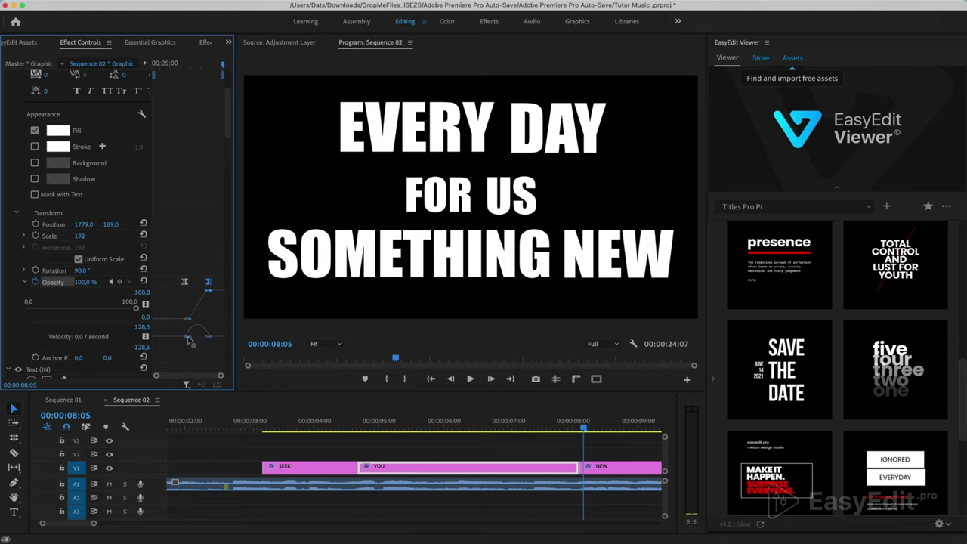
{"action": "left_click", "coordinate": [500, 425]}
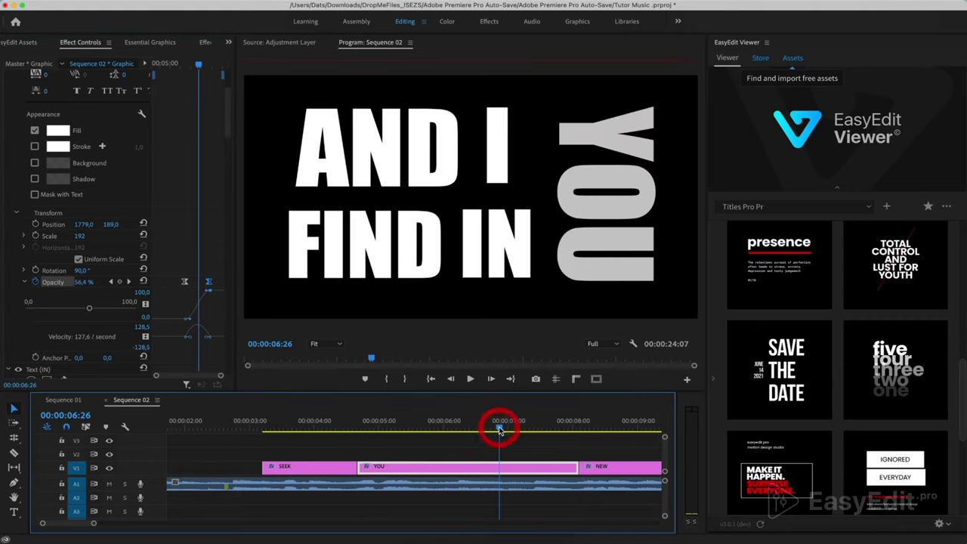
{"action": "left_click", "coordinate": [467, 425]}
{"action": "key", "text": "space"}
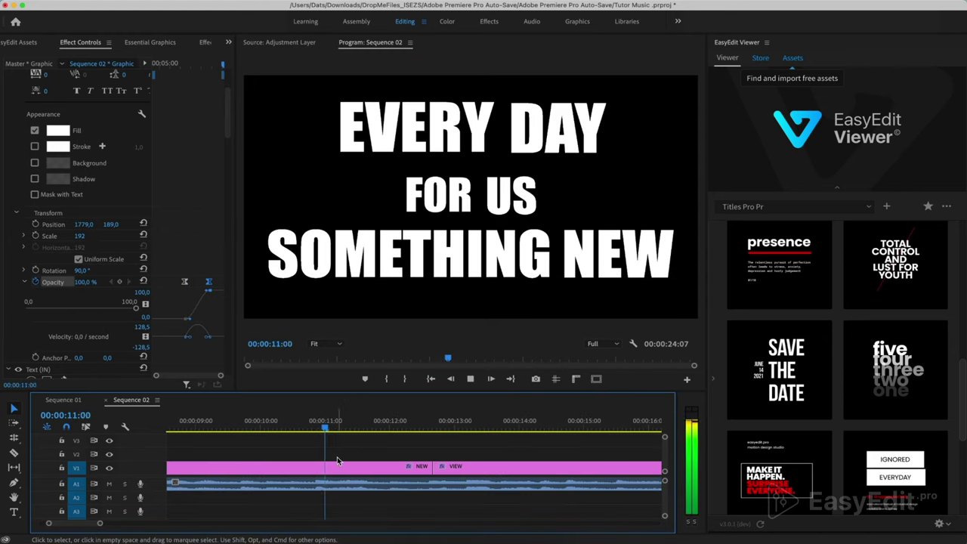
Fit and zoom the timeline, then select the NEW graphic clip at 08:03.
{"action": "key", "text": "space"}
{"action": "key", "text": "backslash"}
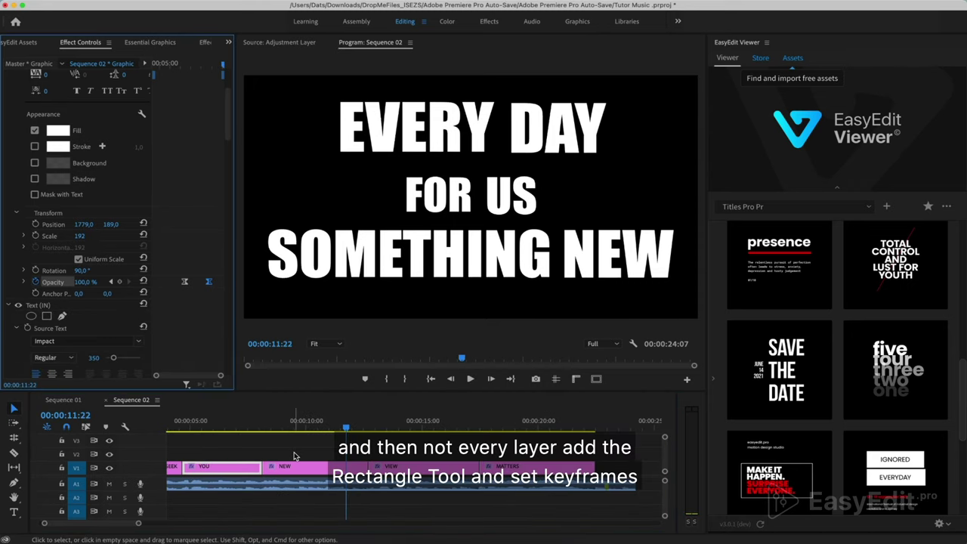
{"action": "left_click", "coordinate": [275, 427]}
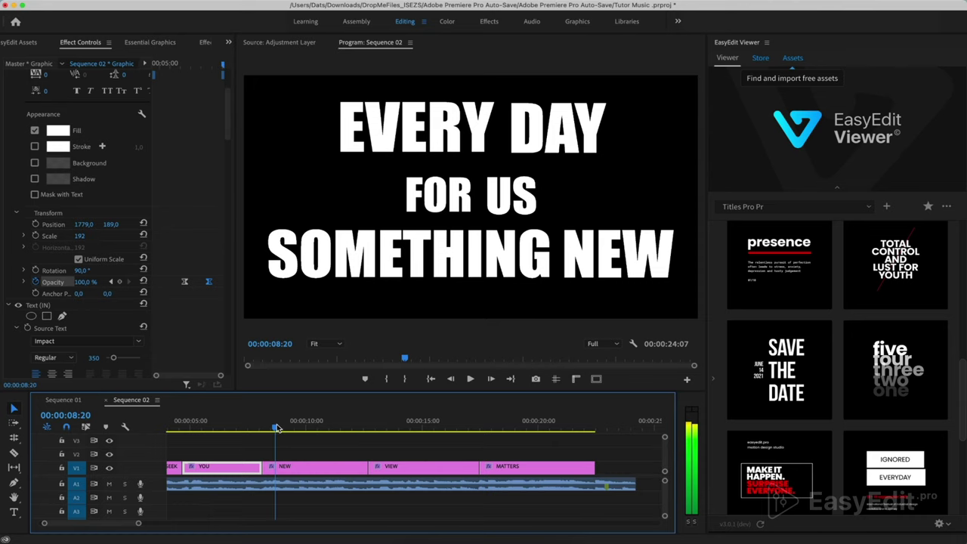
{"action": "key", "text": "="}
{"action": "left_click", "coordinate": [375, 468]}
{"action": "left_click", "coordinate": [355, 429]}
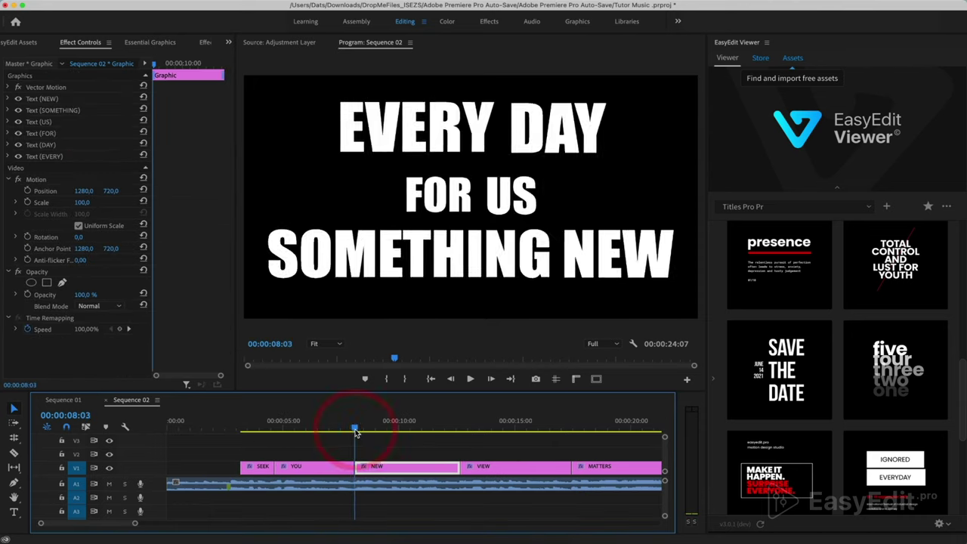
Draw a rectangle Shape 01 and move it below all the text layers.
{"action": "left_click", "coordinate": [150, 42]}
{"action": "left_click_drag", "start_coordinate": [248, 64], "coordinate": [262, 88]}
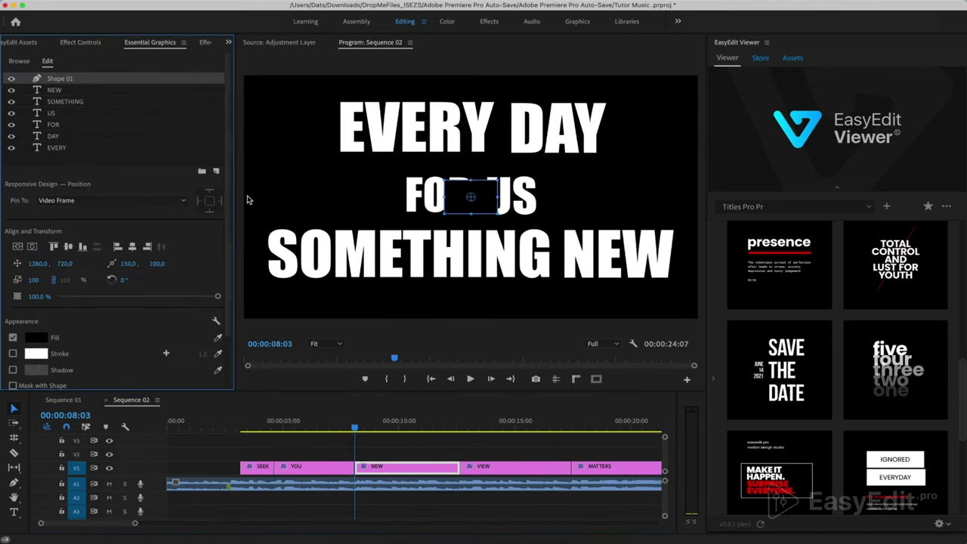
{"action": "left_click_drag", "start_coordinate": [59, 78], "coordinate": [53, 153]}
{"action": "left_click", "coordinate": [54, 137]}
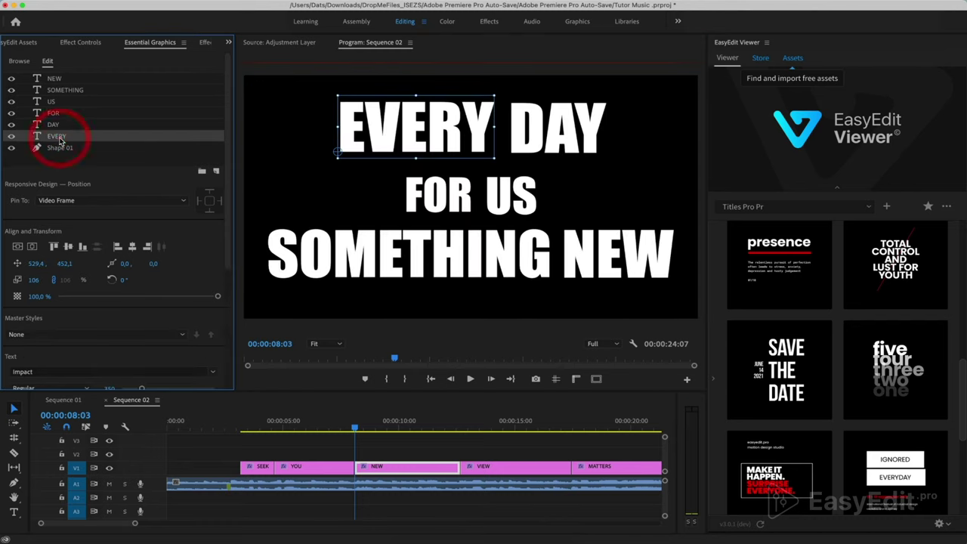
Keyframe EVERY's opacity at 0%, then 100% one frame later.
{"action": "left_click", "coordinate": [86, 43]}
{"action": "type", "text": "0"}
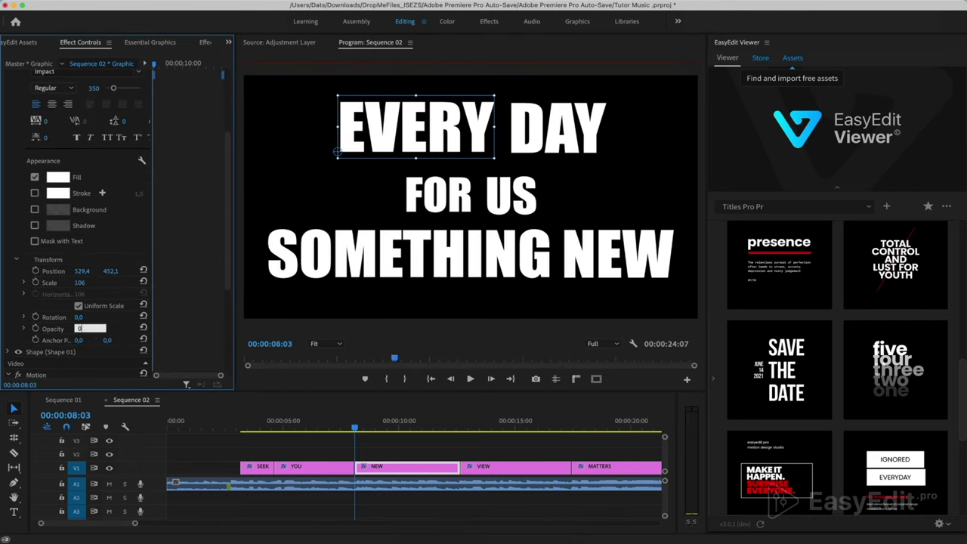
{"action": "key", "text": "Return"}
{"action": "key", "text": "Right"}
{"action": "type", "text": "1"}
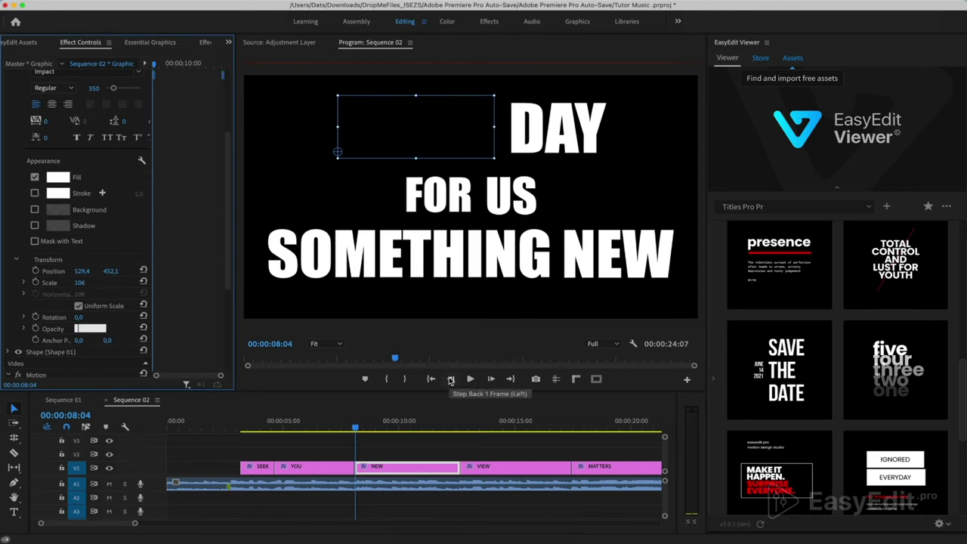
{"action": "key", "text": "Return"}
{"action": "type", "text": "00"}
{"action": "key", "text": "Return"}
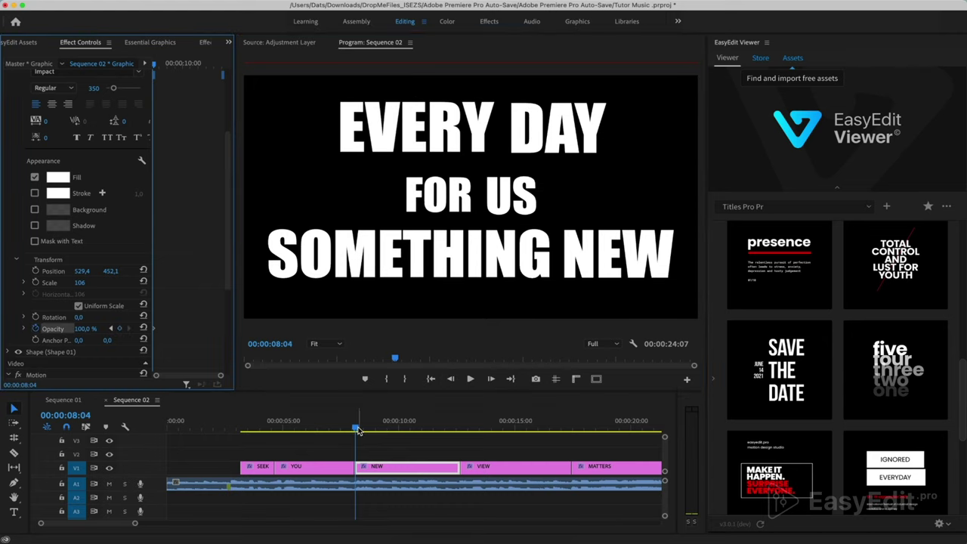
{"action": "left_click_drag", "start_coordinate": [360, 429], "coordinate": [365, 431]}
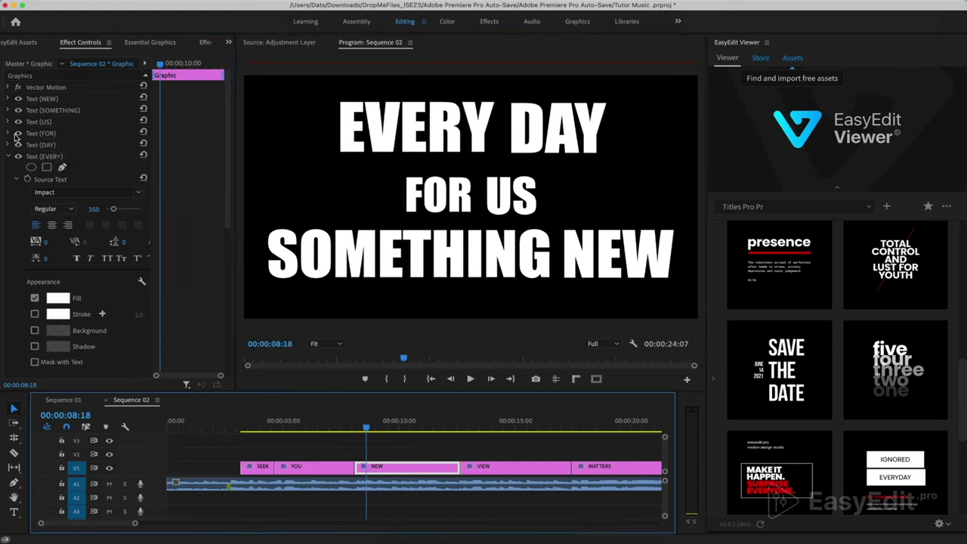
Keyframe FOR's and US's opacity at 0% around 09:00.
{"action": "left_click", "coordinate": [451, 379]}
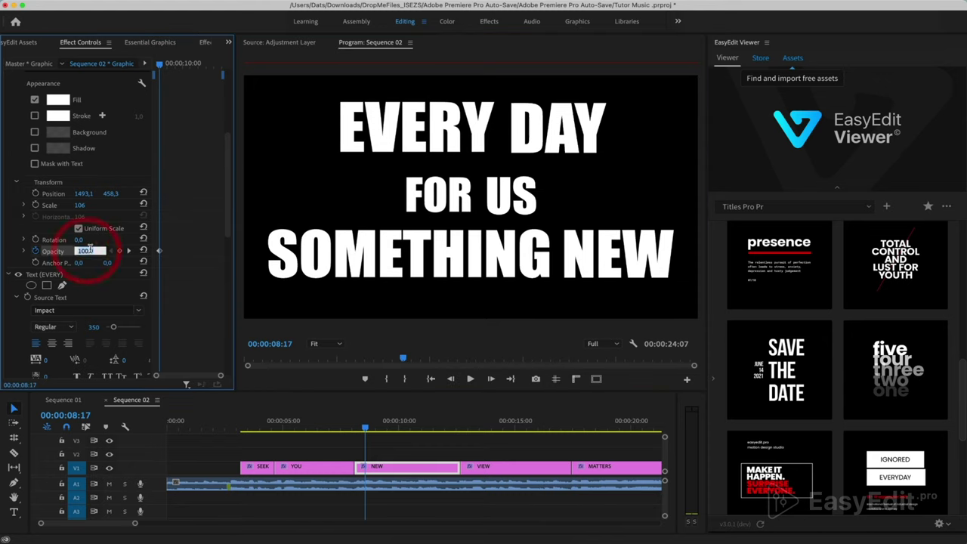
{"action": "mouse_move", "coordinate": [368, 430]}
{"action": "left_mouse_down"}
{"action": "mouse_move", "coordinate": [387, 434]}
{"action": "mouse_move", "coordinate": [375, 431]}
{"action": "left_mouse_up"}
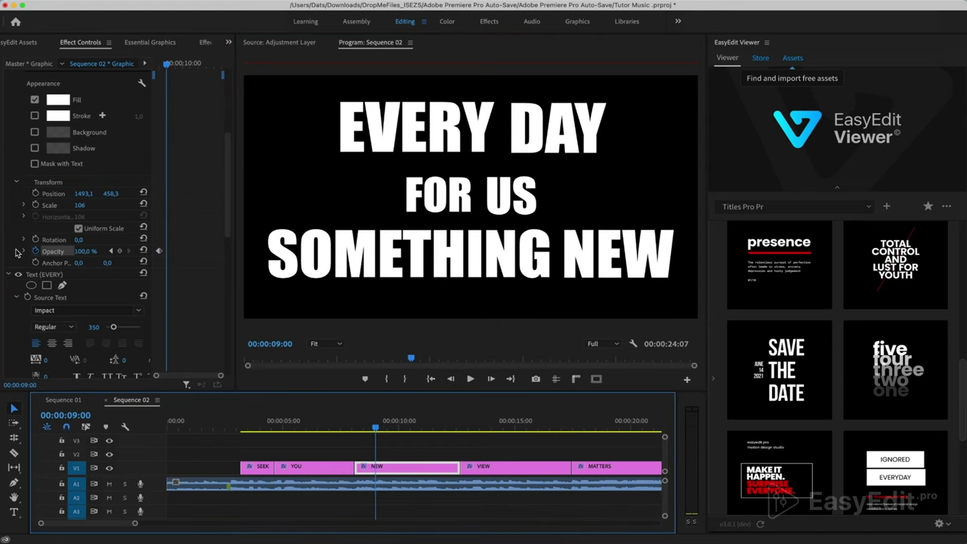
{"action": "scroll", "coordinate": [19, 189], "scroll_direction": "up", "scroll_amount": 5}
{"action": "left_click", "coordinate": [23, 142]}
{"action": "scroll", "coordinate": [19, 222], "scroll_direction": "down", "scroll_amount": 5}
{"action": "scroll", "coordinate": [19, 222], "scroll_direction": "down", "scroll_amount": 3}
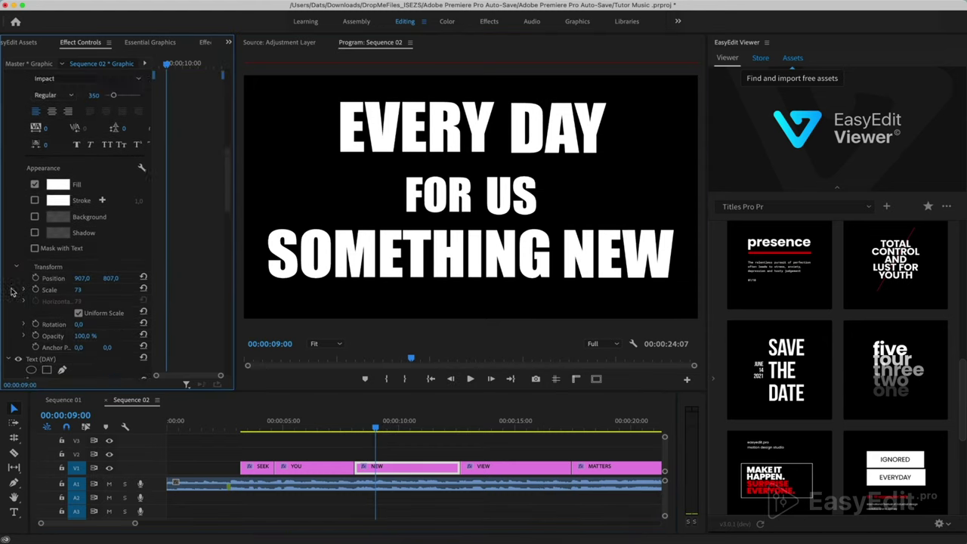
{"action": "type", "text": "0"}
{"action": "key", "text": "Return"}
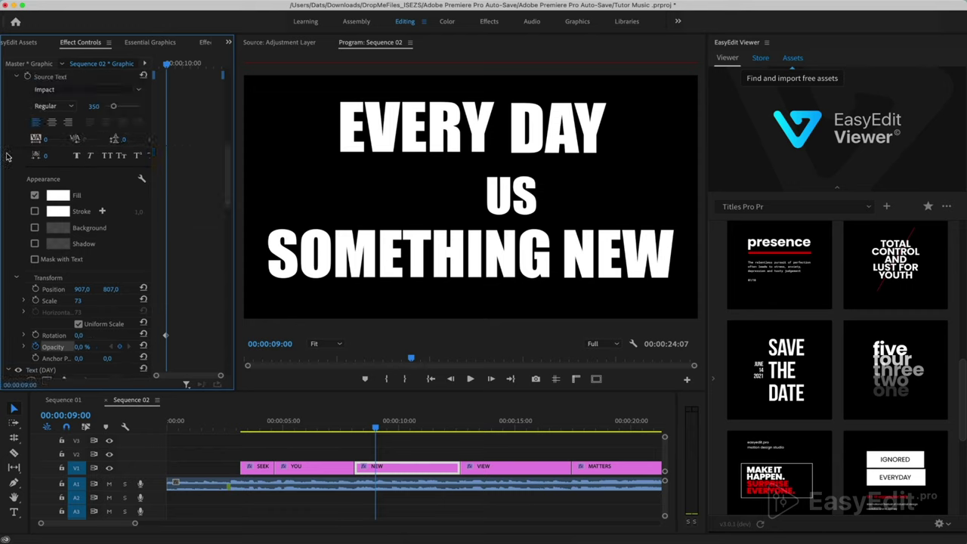
{"action": "scroll", "coordinate": [75, 227], "scroll_direction": "down", "scroll_amount": 5}
{"action": "left_click", "coordinate": [89, 194]}
{"action": "key", "text": "Return"}
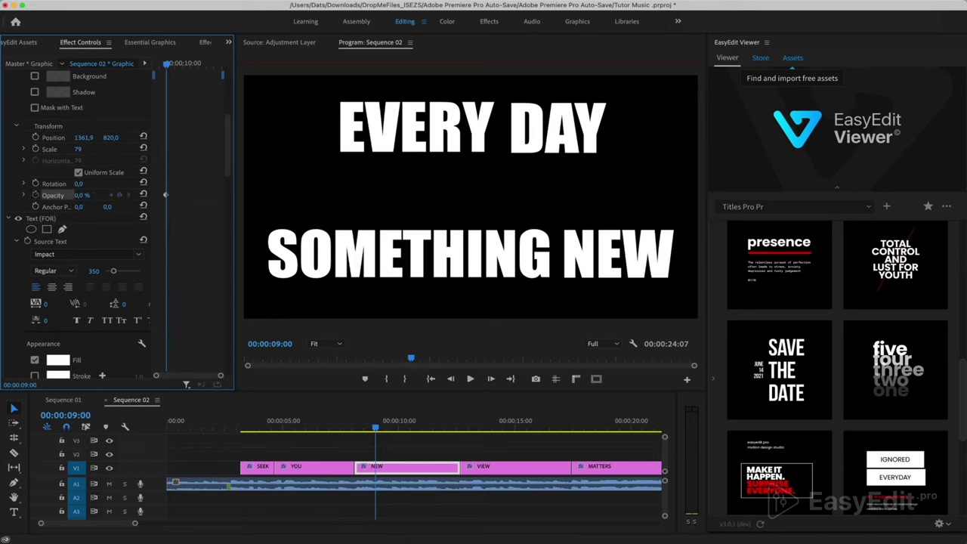
Set US to 100% opacity at 09:22 and preview it fading in.
{"action": "left_click_drag", "start_coordinate": [376, 429], "coordinate": [393, 432]}
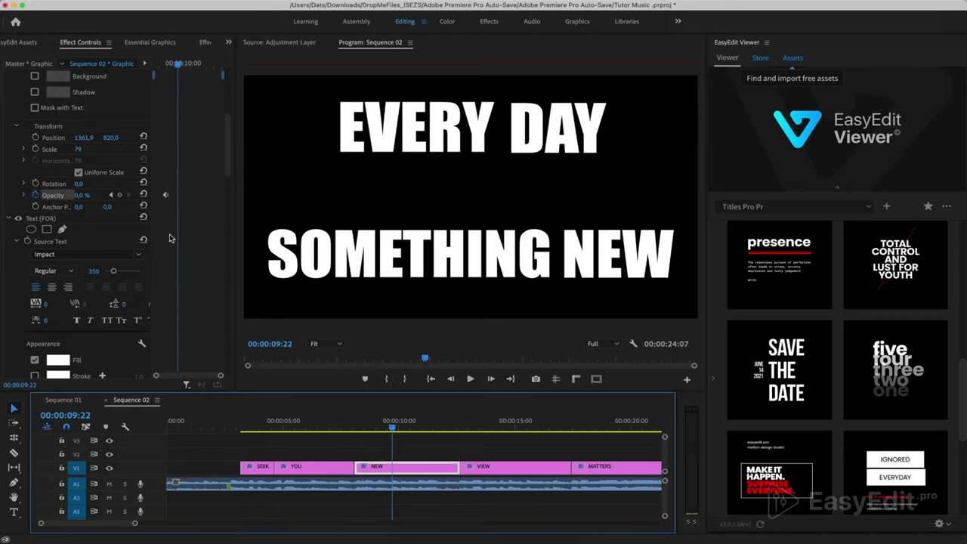
{"action": "left_click", "coordinate": [121, 198]}
{"action": "key", "text": "Return"}
{"action": "scroll", "coordinate": [189, 290], "scroll_direction": "down", "scroll_amount": 5}
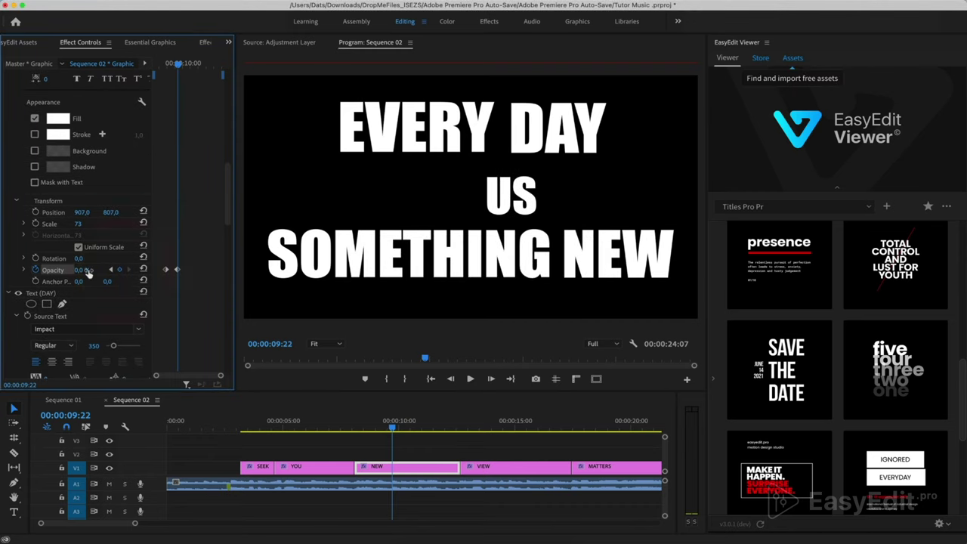
{"action": "key", "text": "Return"}
{"action": "left_click", "coordinate": [370, 430]}
{"action": "left_click", "coordinate": [350, 429]}
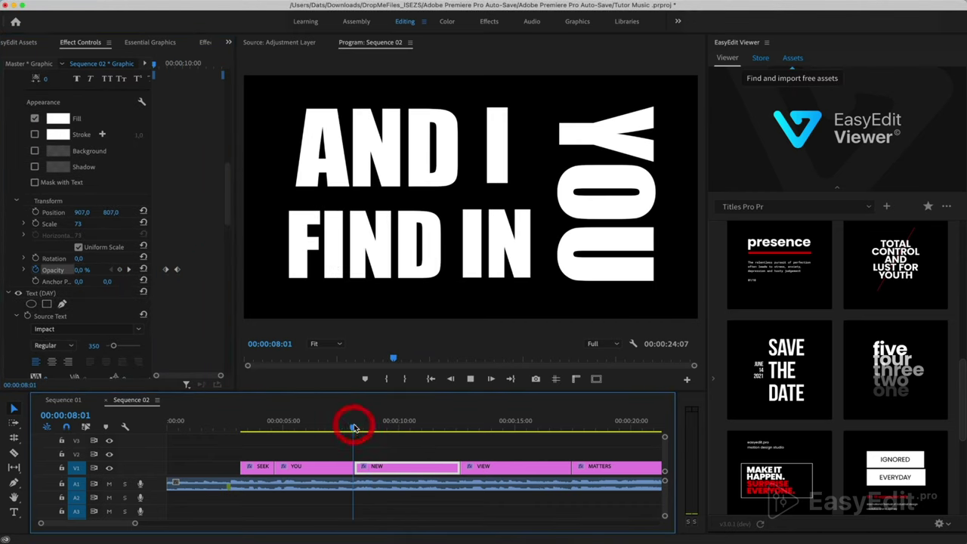
{"action": "key", "text": "space"}
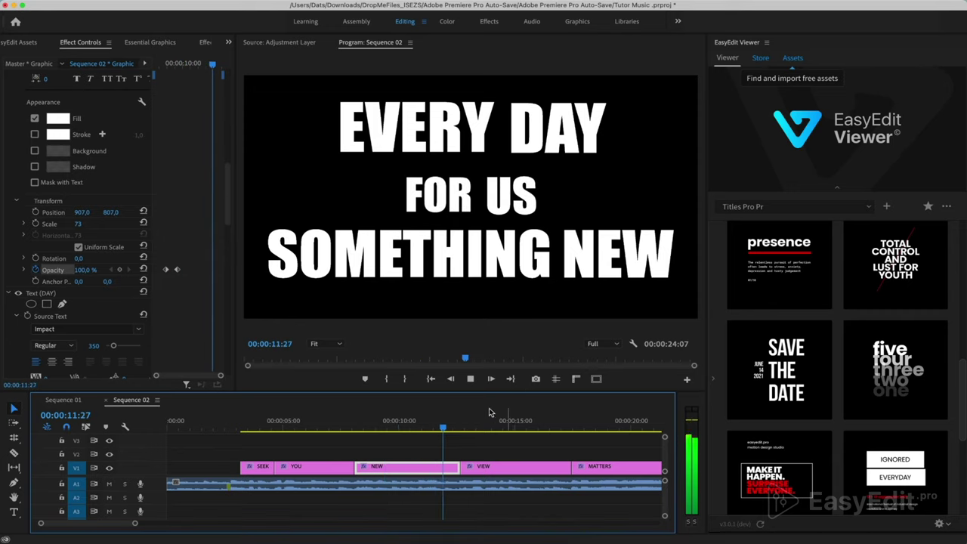
{"action": "left_click_drag", "start_coordinate": [409, 429], "coordinate": [393, 435]}
{"action": "left_click", "coordinate": [393, 428]}
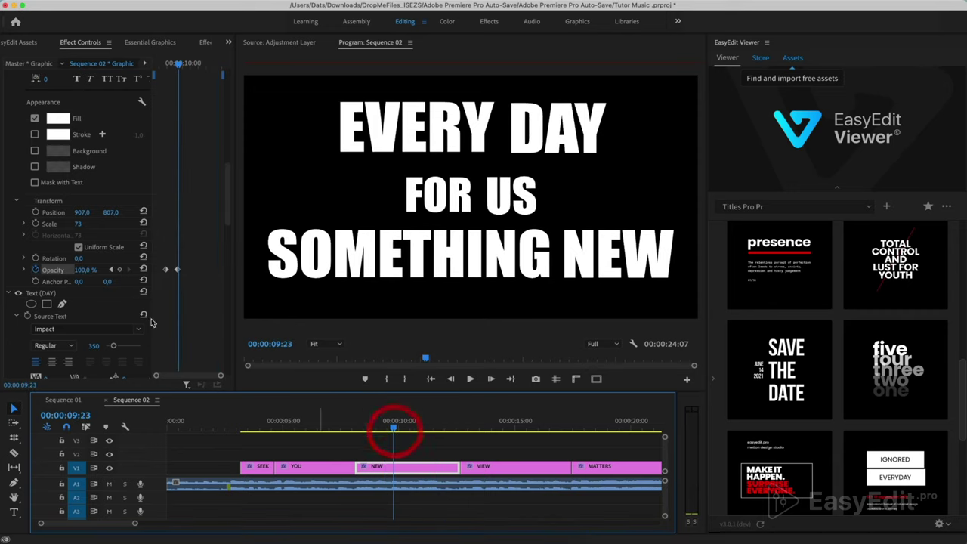
Keyframe SOMETHING's opacity at 0% before it appears.
{"action": "scroll", "coordinate": [126, 285], "scroll_direction": "up", "scroll_amount": 4}
{"action": "left_click", "coordinate": [9, 110]}
{"action": "scroll", "coordinate": [21, 284], "scroll_direction": "down", "scroll_amount": 5}
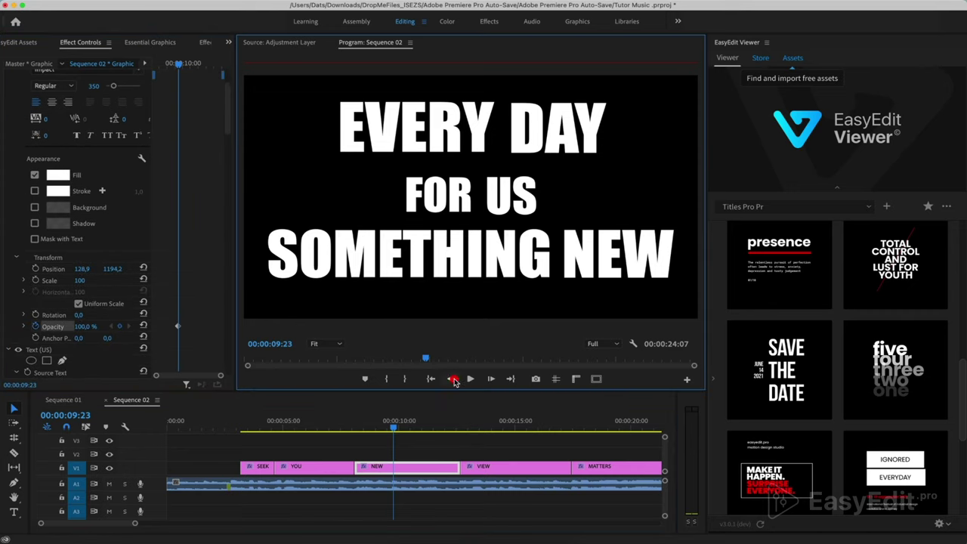
{"action": "left_click", "coordinate": [86, 325]}
{"action": "type", "text": "0"}
{"action": "key", "text": "Return"}
{"action": "left_click", "coordinate": [393, 428]}
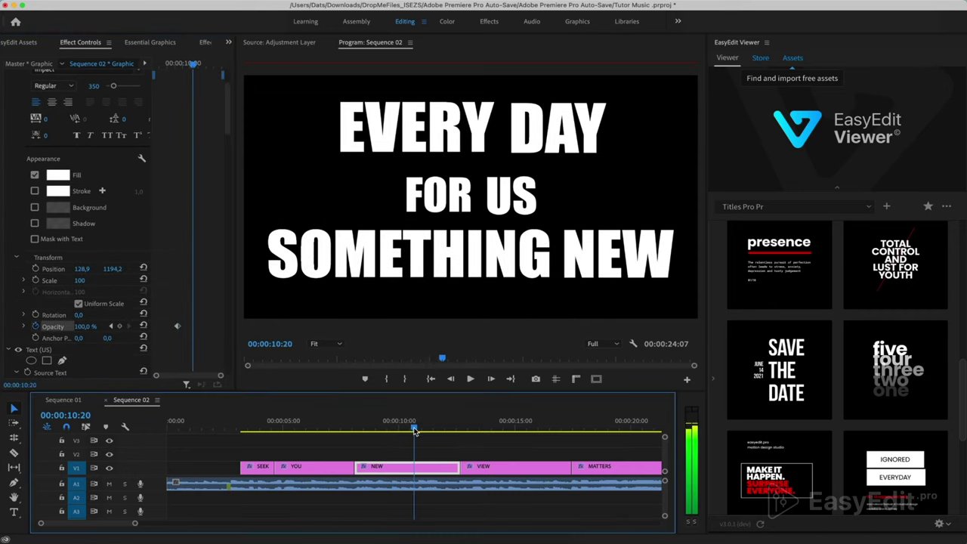
{"action": "left_click_drag", "start_coordinate": [393, 428], "coordinate": [409, 429]}
Keyframe NEW's opacity at 0% just before it appears, then preview the fades.
{"action": "scroll", "coordinate": [139, 244], "scroll_direction": "up", "scroll_amount": 3}
{"action": "left_click", "coordinate": [9, 98]}
{"action": "scroll", "coordinate": [43, 310], "scroll_direction": "down", "scroll_amount": 4}
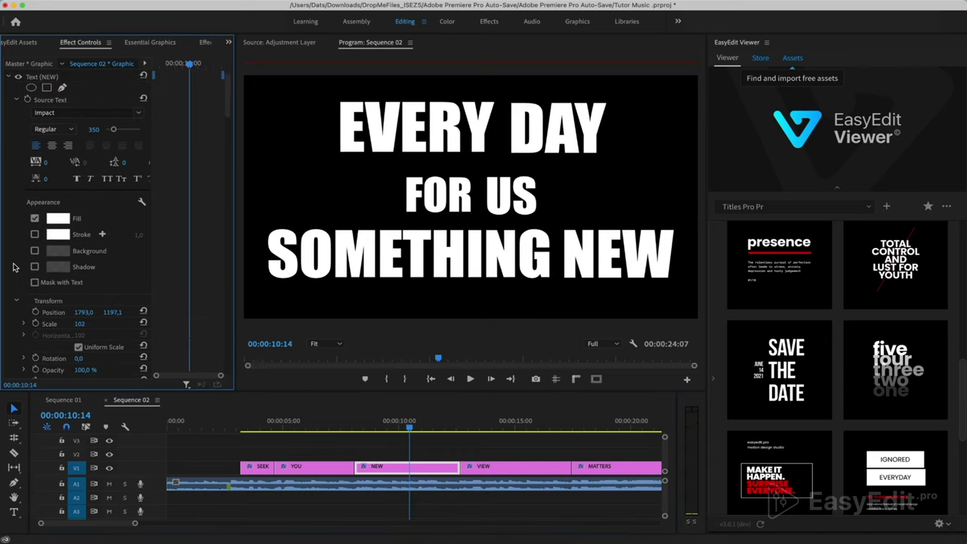
{"action": "left_click", "coordinate": [452, 378]}
{"action": "left_click", "coordinate": [84, 303]}
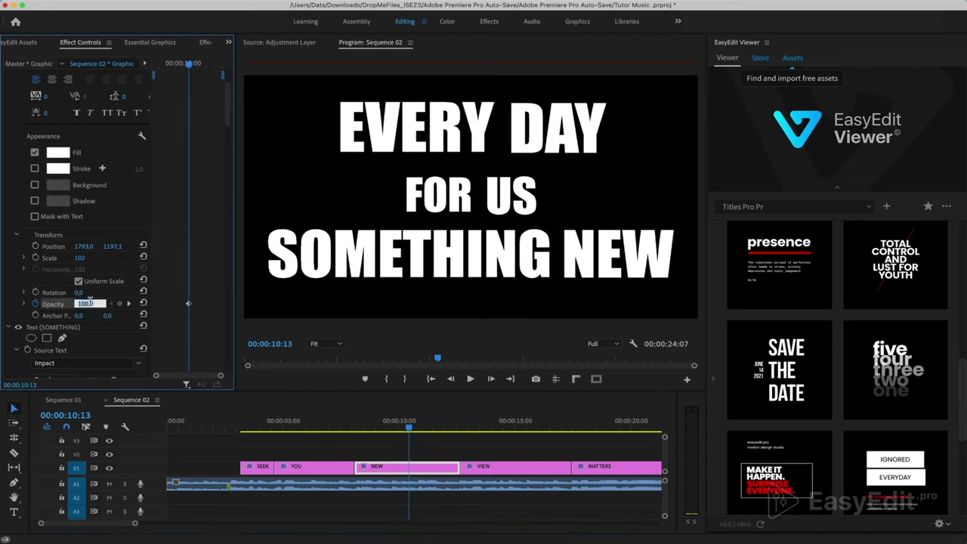
{"action": "type", "text": "0"}
{"action": "key", "text": "Return"}
{"action": "left_click", "coordinate": [352, 425]}
{"action": "key", "text": "space"}
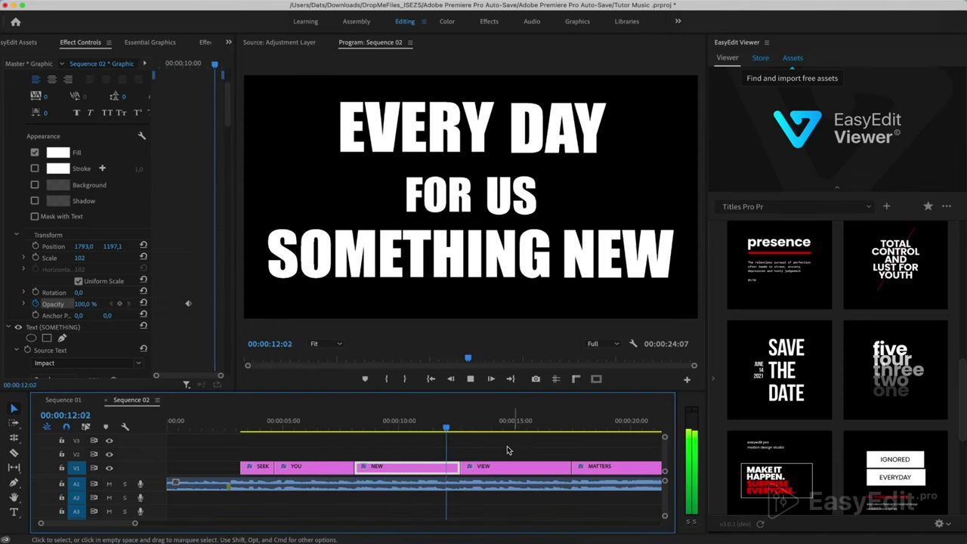
{"action": "scroll", "coordinate": [479, 453], "scroll_direction": "down", "scroll_amount": 3}
{"action": "left_click_drag", "start_coordinate": [400, 428], "coordinate": [393, 431]}
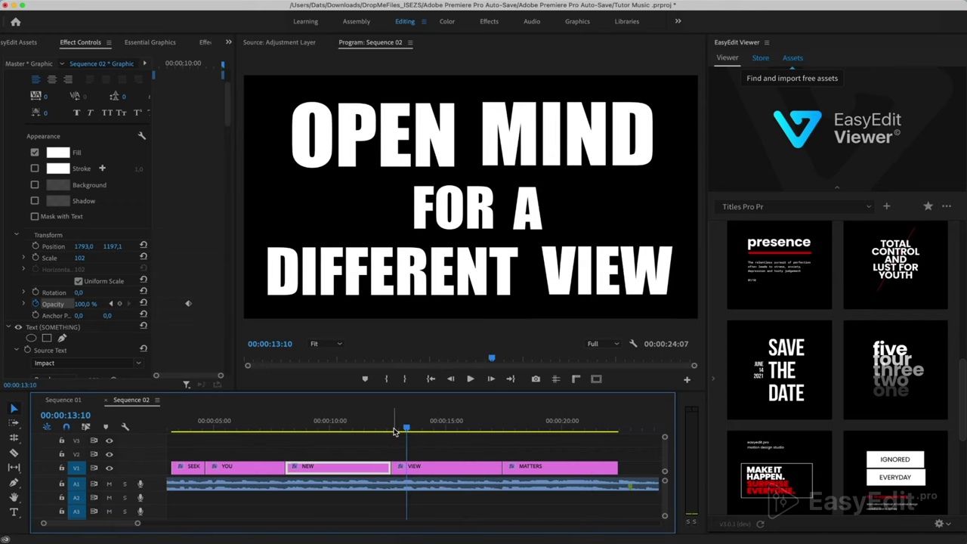
Add a rectangle to the VIEW title, stretch it over the frame, and place it beneath the text layers.
{"action": "left_click", "coordinate": [442, 466]}
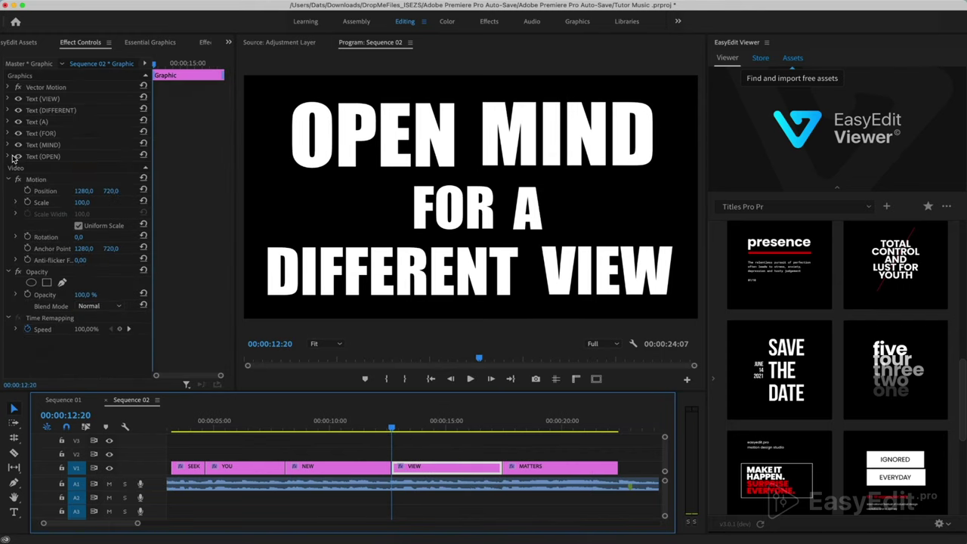
{"action": "left_click", "coordinate": [149, 43]}
{"action": "left_click", "coordinate": [217, 159]}
{"action": "left_click", "coordinate": [236, 198]}
{"action": "mouse_move", "coordinate": [485, 212]}
{"action": "left_mouse_down"}
{"action": "mouse_move", "coordinate": [261, 84]}
{"action": "mouse_move", "coordinate": [715, 347]}
{"action": "left_mouse_up"}
{"action": "left_click_drag", "start_coordinate": [60, 77], "coordinate": [66, 163]}
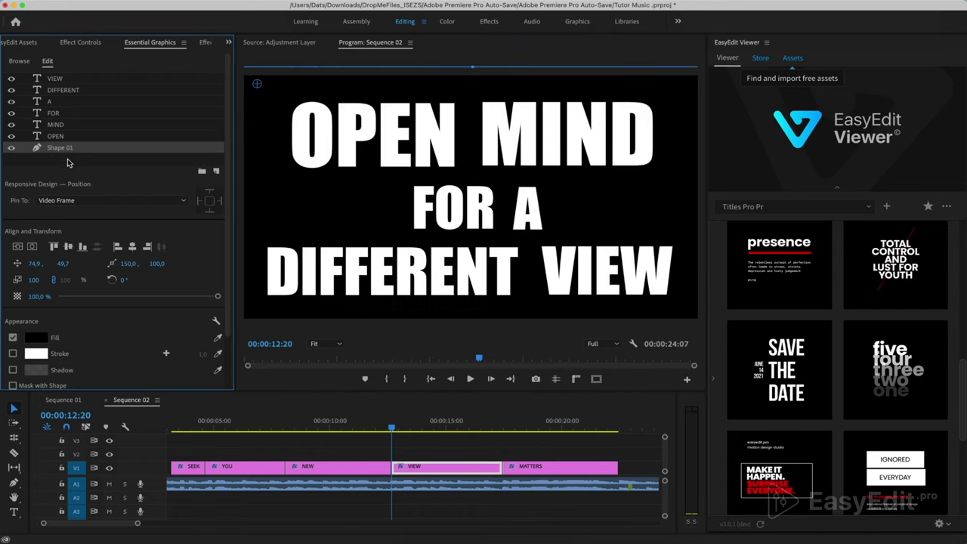
Keyframe OPEN's opacity from 0% to 100% one frame later.
{"action": "left_click", "coordinate": [84, 43]}
{"action": "left_click", "coordinate": [16, 160]}
{"action": "scroll", "coordinate": [42, 234], "scroll_direction": "down", "scroll_amount": 5}
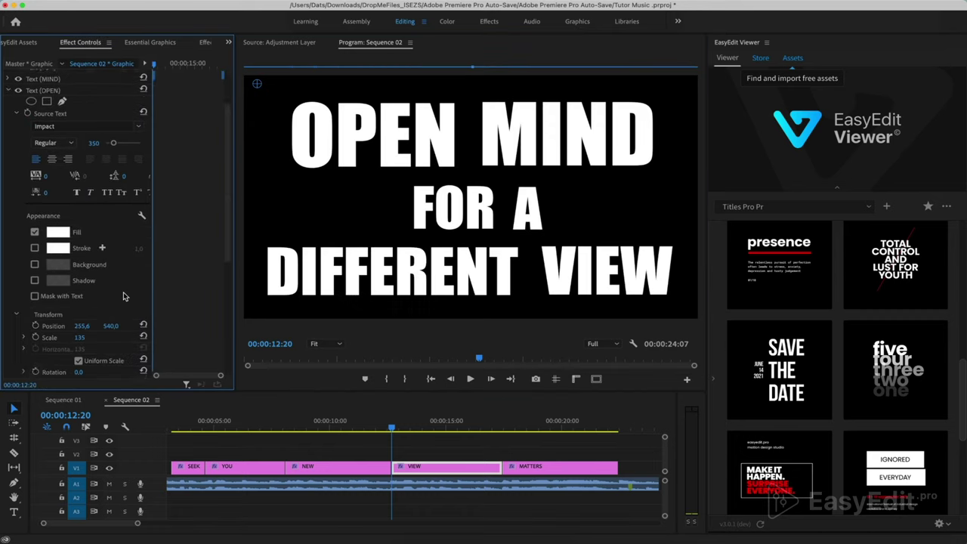
{"action": "left_click", "coordinate": [33, 295]}
{"action": "left_click", "coordinate": [85, 295]}
{"action": "type", "text": "0"}
{"action": "key", "text": "Return"}
{"action": "key", "text": "Right"}
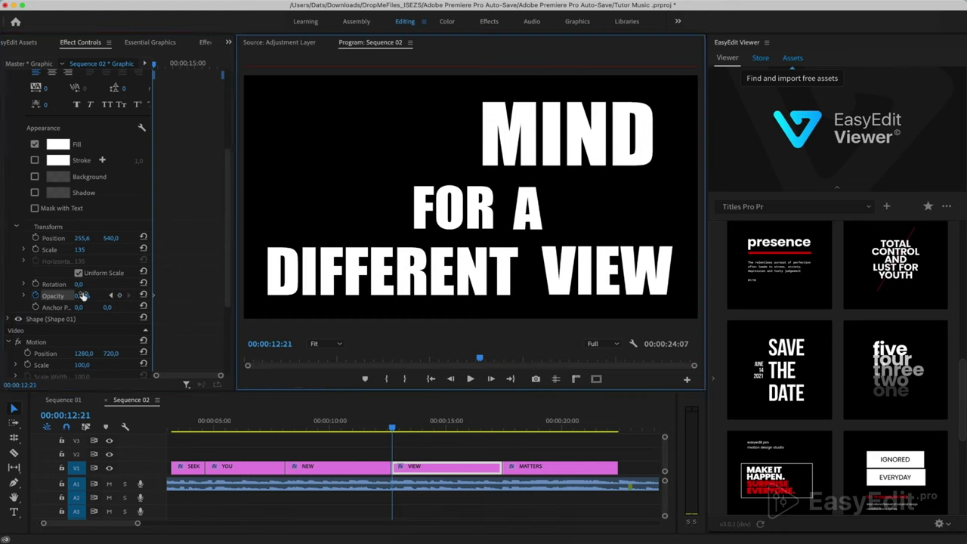
{"action": "left_click", "coordinate": [84, 295]}
{"action": "type", "text": "100"}
{"action": "key", "text": "Return"}
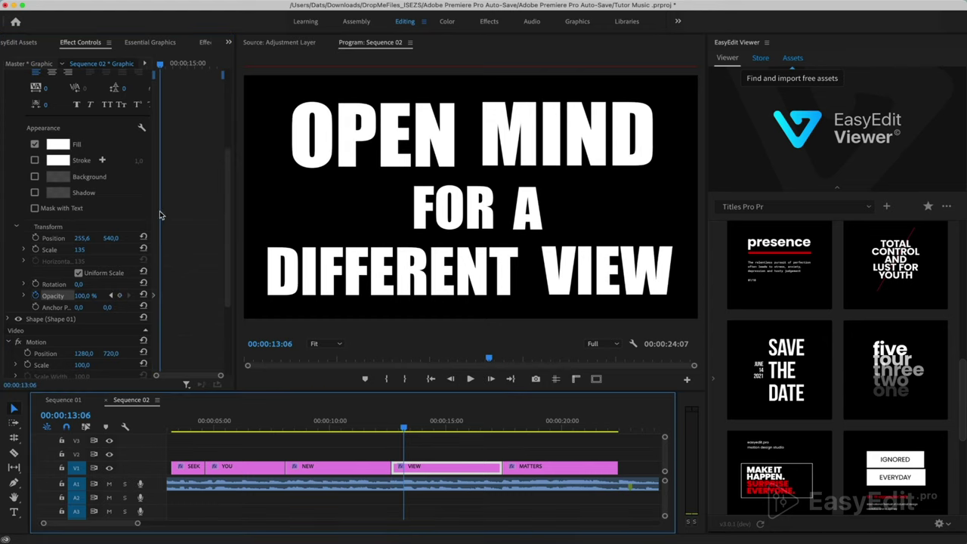
Show the MIND layer's properties and move the playhead to 13:23.
{"action": "left_click", "coordinate": [7, 147]}
{"action": "scroll", "coordinate": [53, 344], "scroll_direction": "down", "scroll_amount": 3}
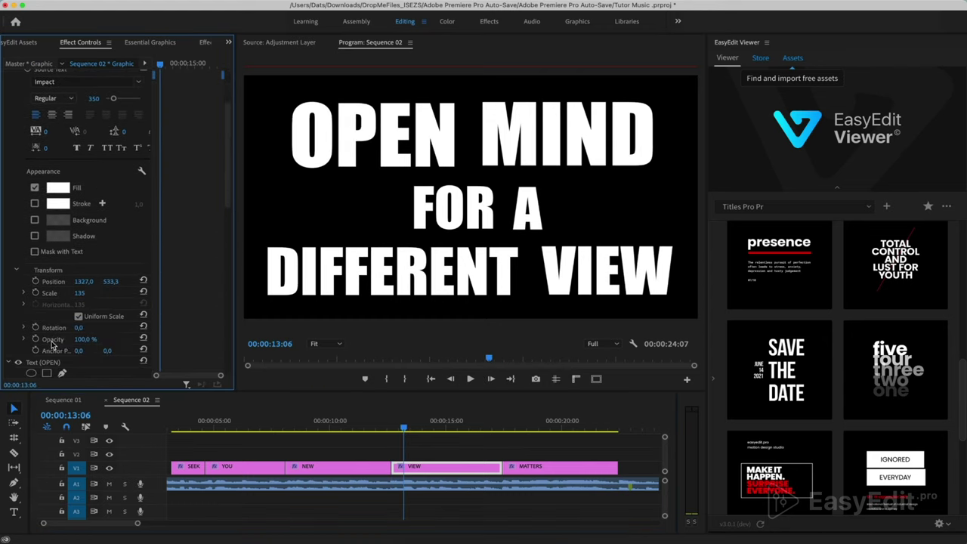
{"action": "left_click_drag", "start_coordinate": [412, 432], "coordinate": [418, 432]}
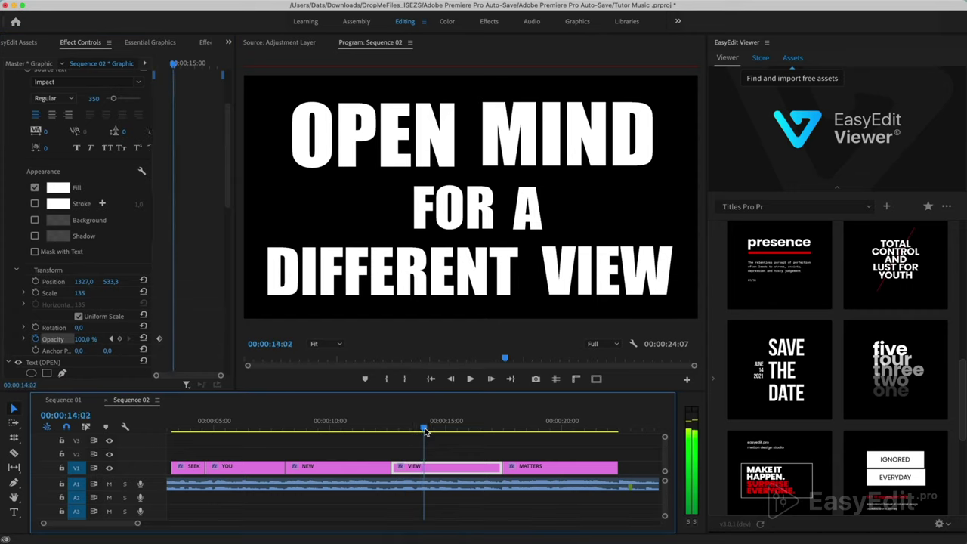
{"action": "left_click", "coordinate": [418, 431]}
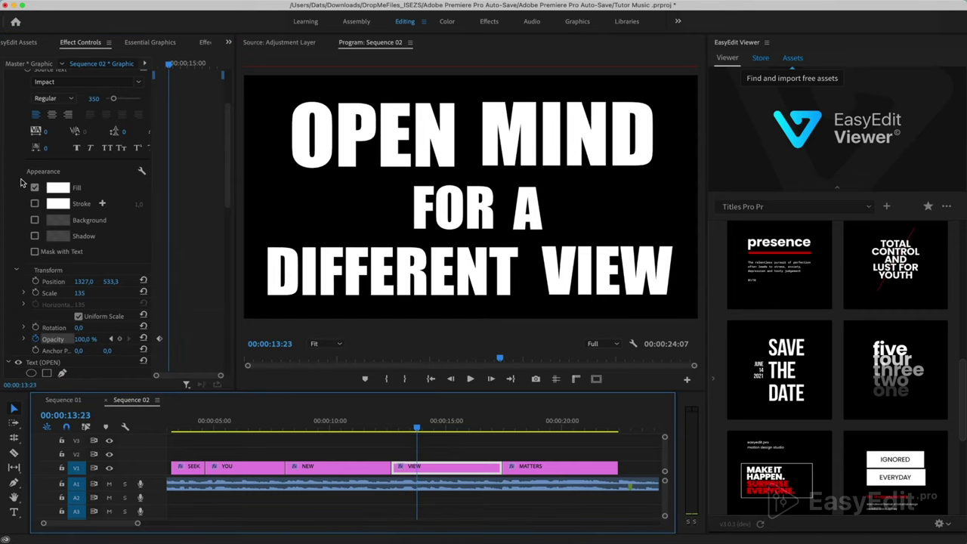
{"action": "scroll", "coordinate": [21, 182], "scroll_direction": "up", "scroll_amount": 3}
Start FOR's opacity keyframes, step a few frames ahead, and set A at 0% opacity.
{"action": "left_click", "coordinate": [7, 134]}
{"action": "scroll", "coordinate": [12, 214], "scroll_direction": "down", "scroll_amount": 5}
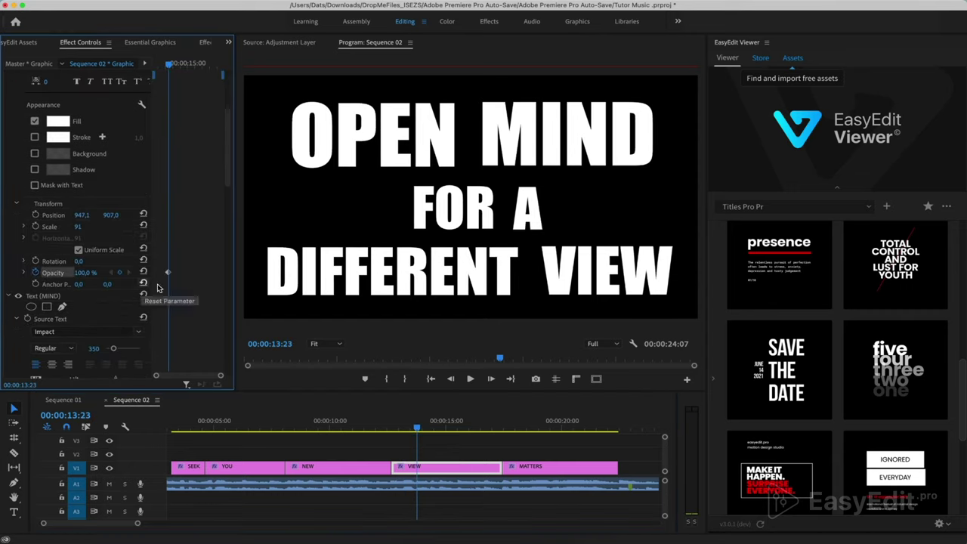
{"action": "left_click", "coordinate": [393, 371]}
{"action": "key", "text": "Right"}
{"action": "key", "text": "Right"}
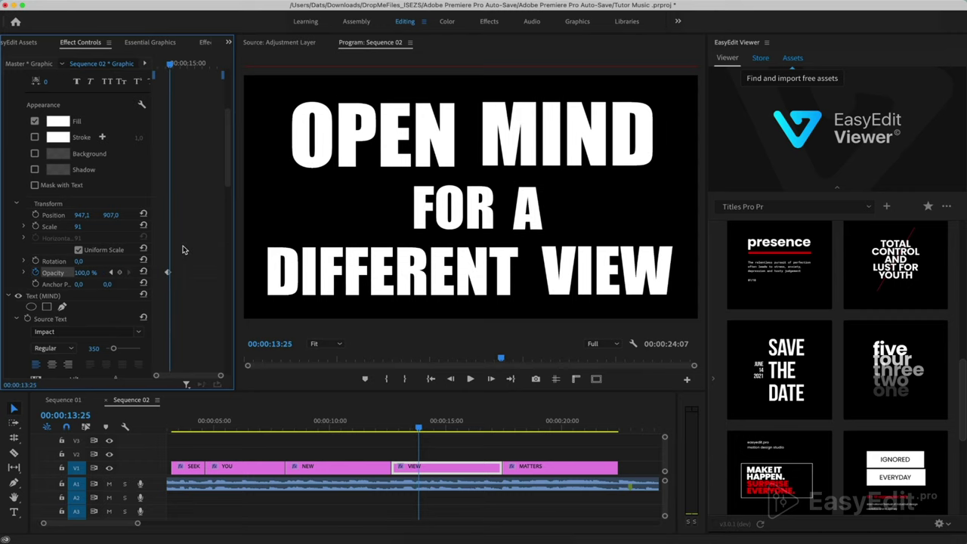
{"action": "key", "text": "Right"}
{"action": "key", "text": "Right"}
{"action": "scroll", "coordinate": [91, 226], "scroll_direction": "down", "scroll_amount": 3}
{"action": "key", "text": "Right"}
{"action": "key", "text": "Right"}
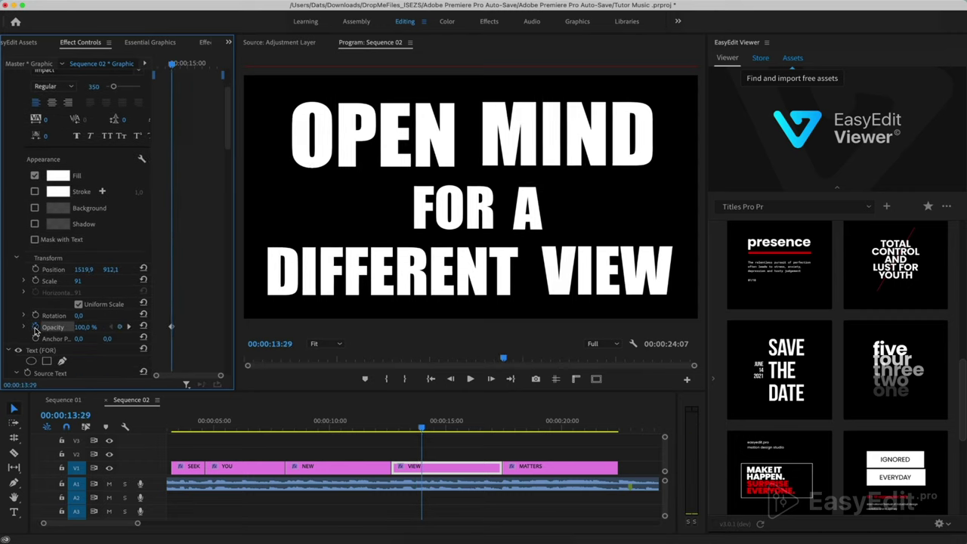
{"action": "key", "text": "Return"}
Keyframe DIFFERENT's opacity at 0% and scrub to check it fading in.
{"action": "key", "text": "space"}
{"action": "key", "text": "space"}
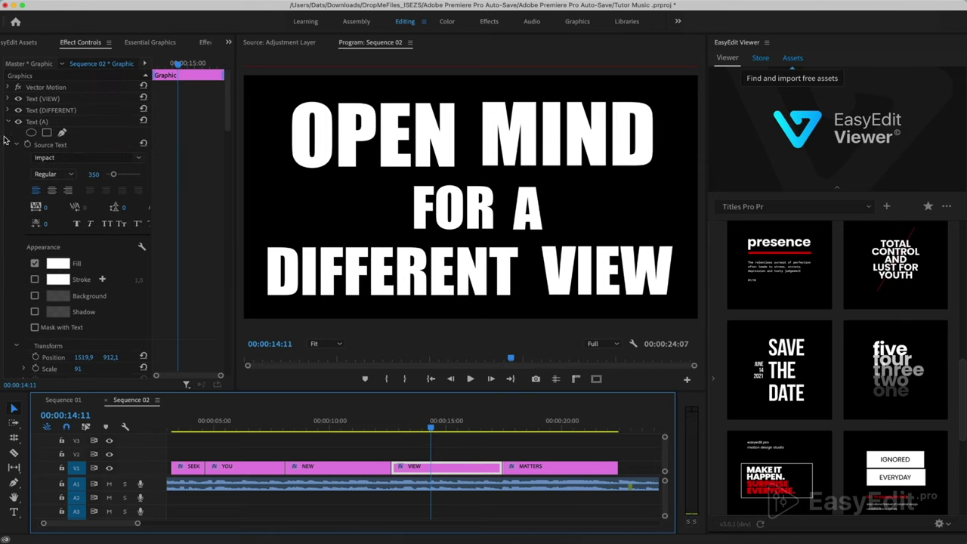
{"action": "scroll", "coordinate": [18, 273], "scroll_direction": "down", "scroll_amount": 1}
{"action": "left_click", "coordinate": [84, 293]}
{"action": "type", "text": "00,0"}
{"action": "key", "text": "Return"}
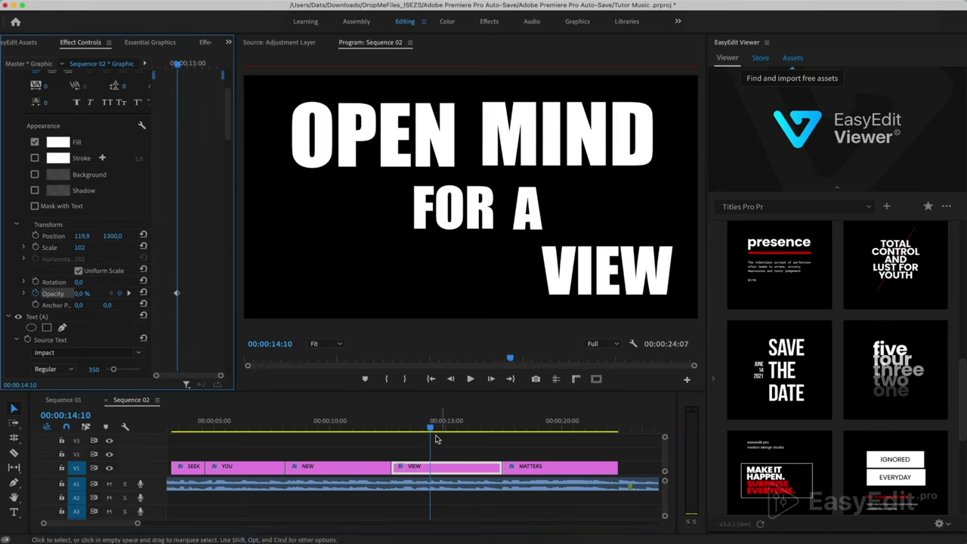
{"action": "left_click", "coordinate": [451, 431]}
{"action": "left_click_drag", "start_coordinate": [451, 431], "coordinate": [446, 430]}
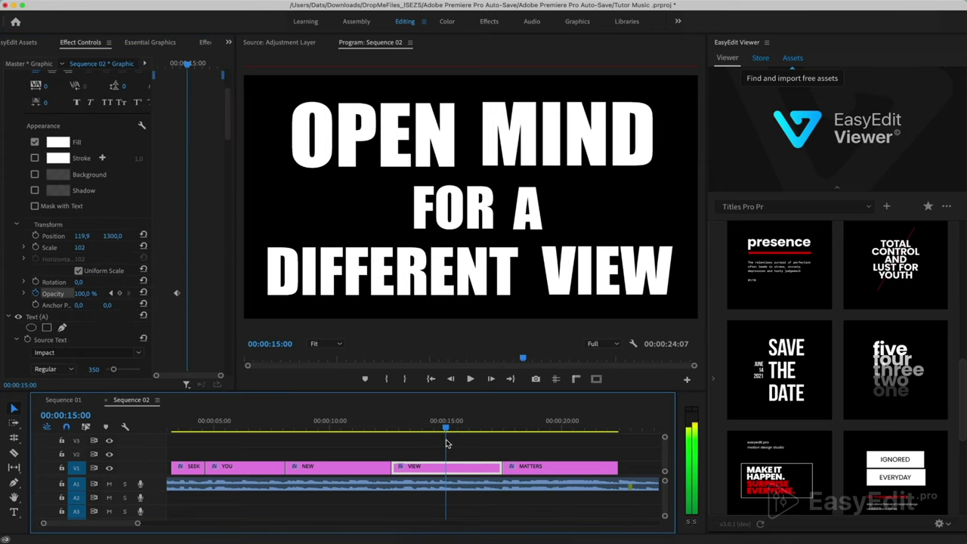
Play the OPEN MIND title from just before its start to preview the word fades.
{"action": "scroll", "coordinate": [18, 202], "scroll_direction": "up", "scroll_amount": 10}
{"action": "scroll", "coordinate": [9, 179], "scroll_direction": "down", "scroll_amount": 5}
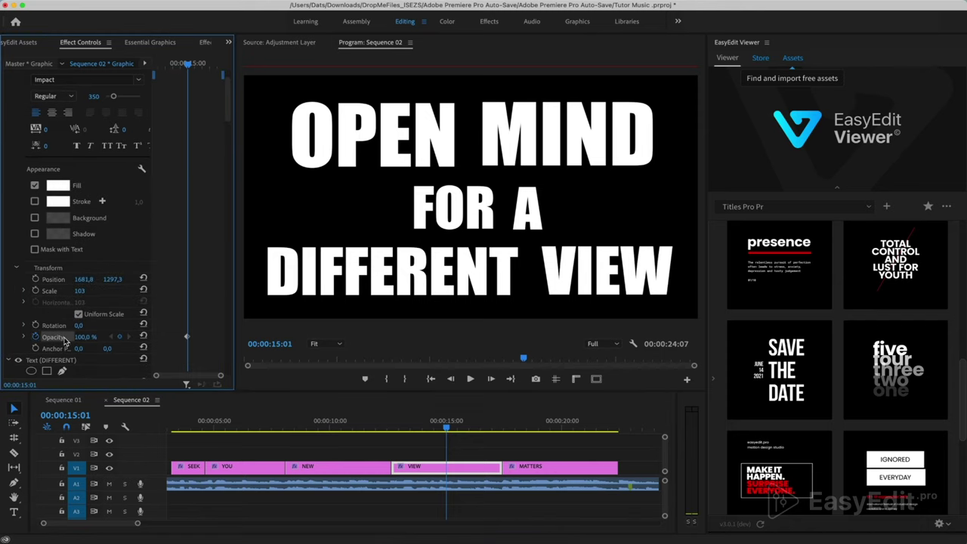
{"action": "left_click", "coordinate": [390, 429]}
{"action": "key", "text": "space"}
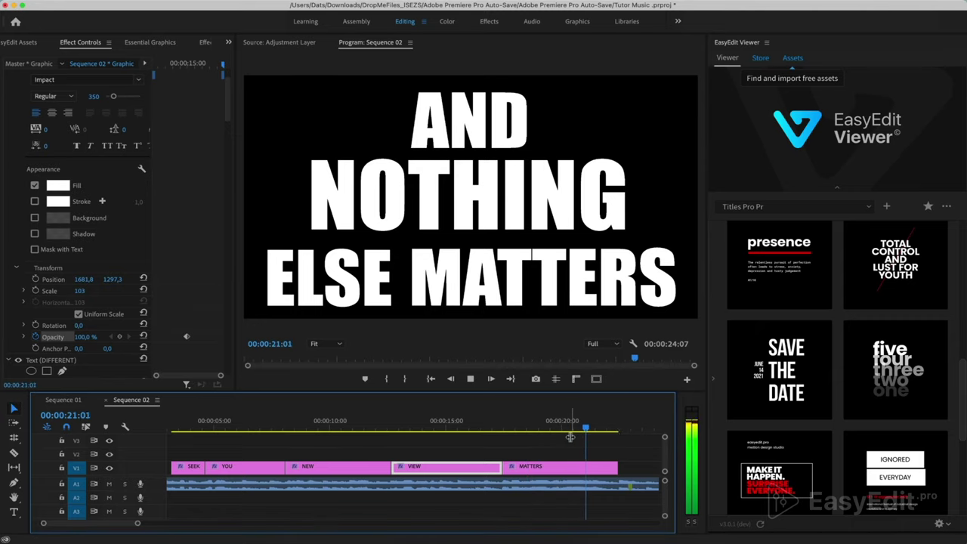
Add a black rectangle to the MATTERS title, position it, and send it below the text layers.
{"action": "left_click", "coordinate": [503, 427]}
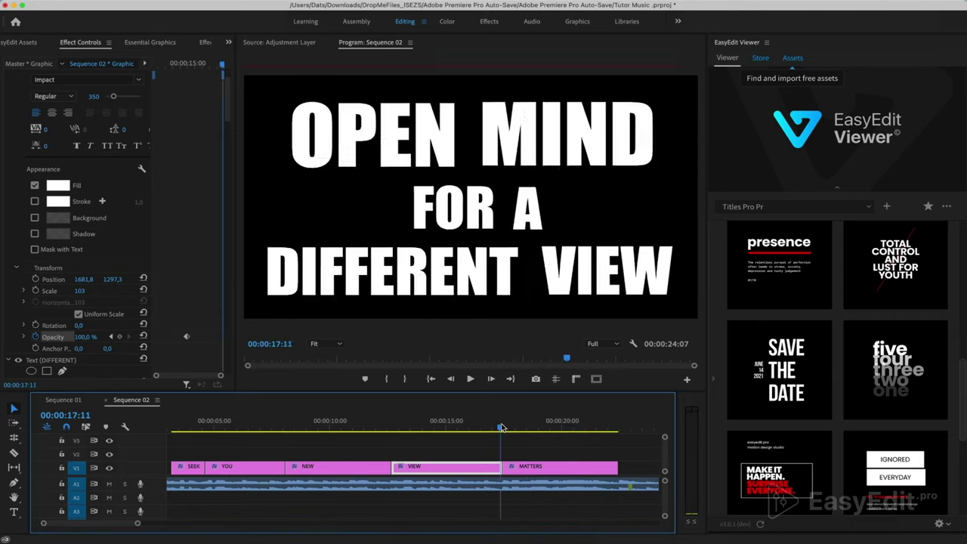
{"action": "left_click", "coordinate": [554, 466]}
{"action": "left_click", "coordinate": [149, 42]}
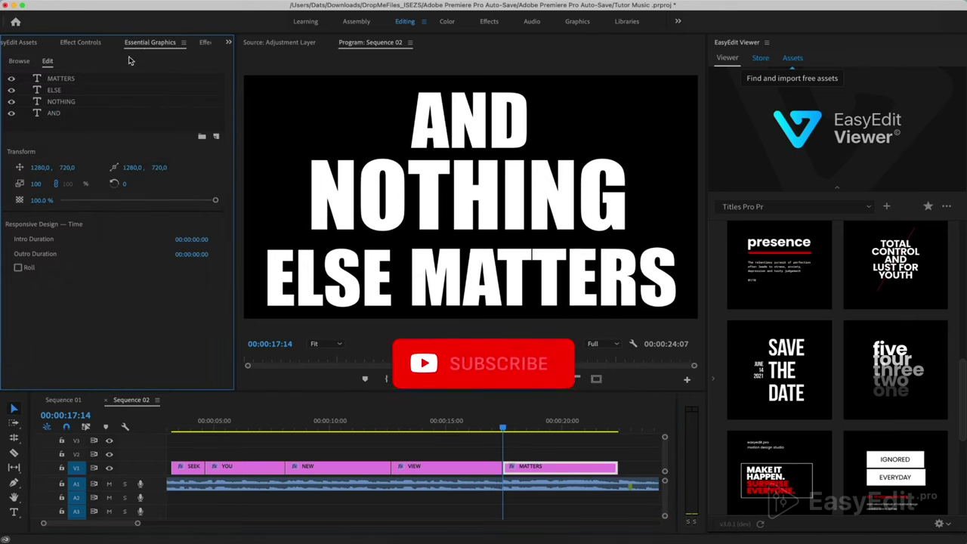
{"action": "left_click", "coordinate": [216, 136]}
{"action": "left_click", "coordinate": [236, 178]}
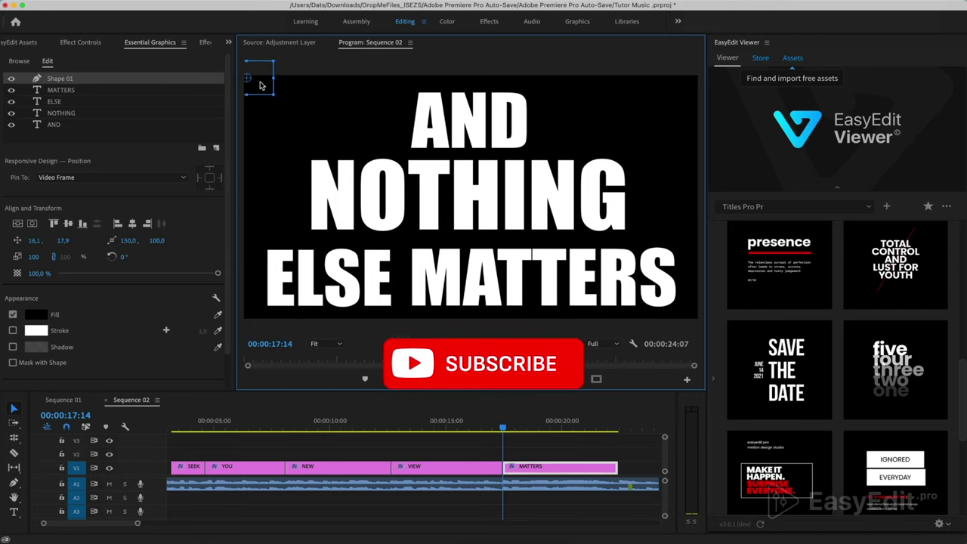
{"action": "left_click", "coordinate": [239, 80]}
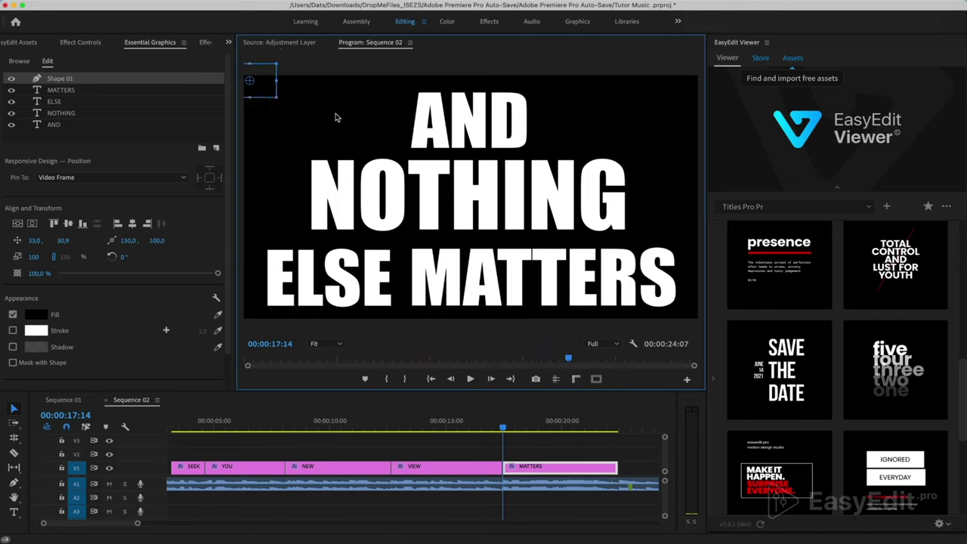
{"action": "left_click_drag", "start_coordinate": [484, 200], "coordinate": [257, 89]}
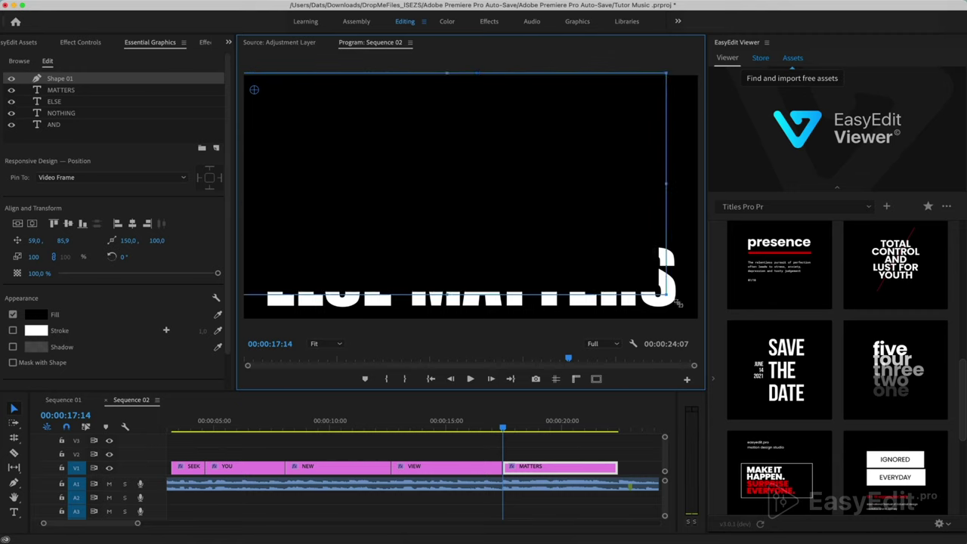
{"action": "left_click", "coordinate": [667, 305]}
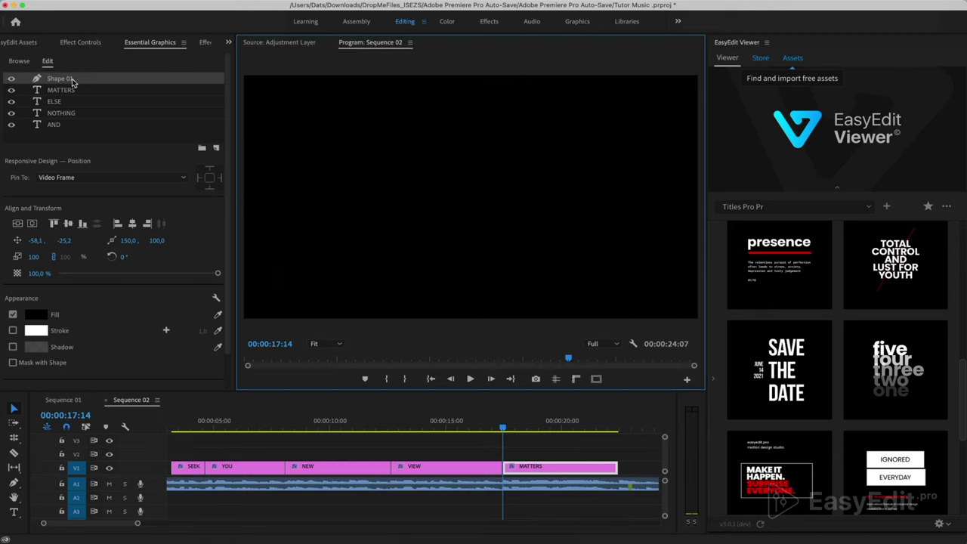
{"action": "left_click_drag", "start_coordinate": [72, 80], "coordinate": [69, 135]}
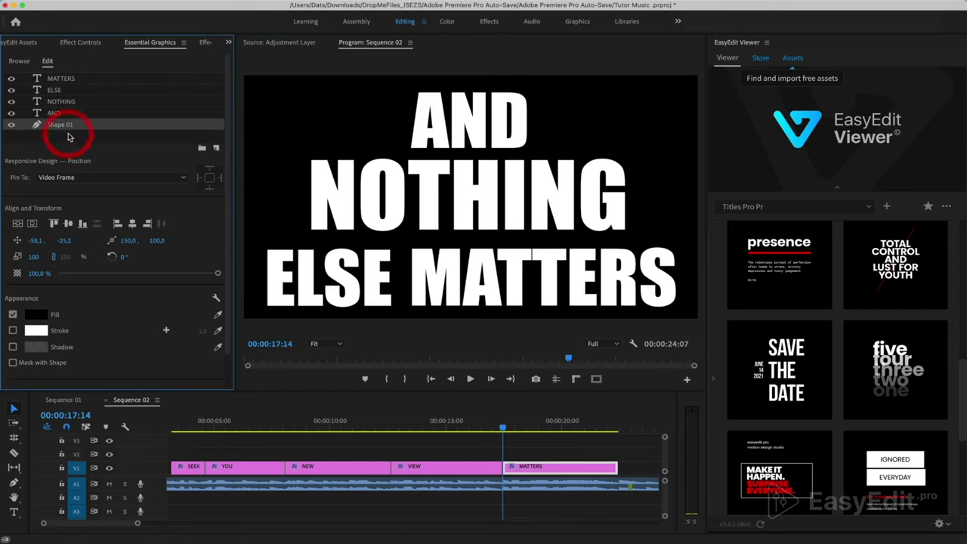
Keyframe AND's opacity at 0%, then 100% one frame later.
{"action": "left_click", "coordinate": [79, 43]}
{"action": "left_click", "coordinate": [8, 133]}
{"action": "scroll", "coordinate": [15, 259], "scroll_direction": "down", "scroll_amount": 3}
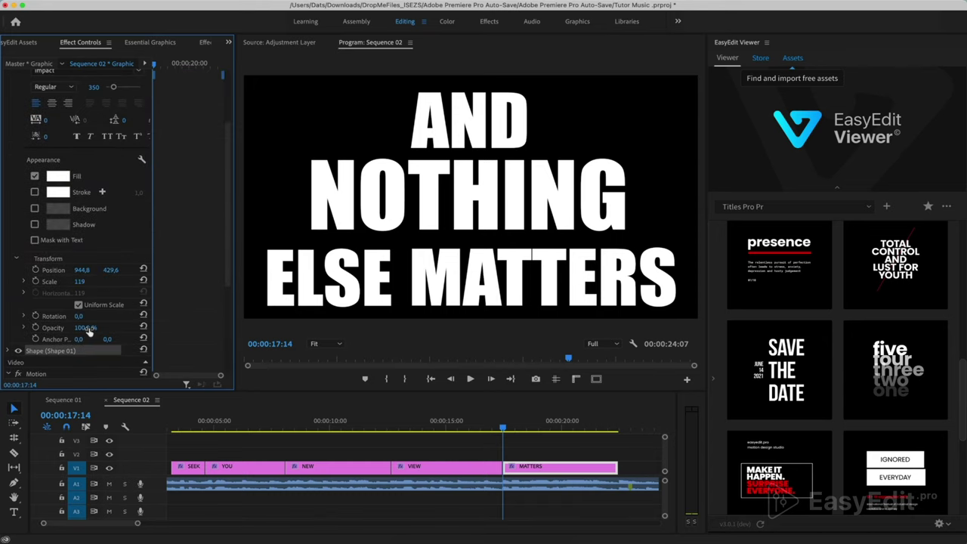
{"action": "type", "text": "0"}
{"action": "key", "text": "Return"}
{"action": "left_click", "coordinate": [35, 328]}
{"action": "key", "text": "Right"}
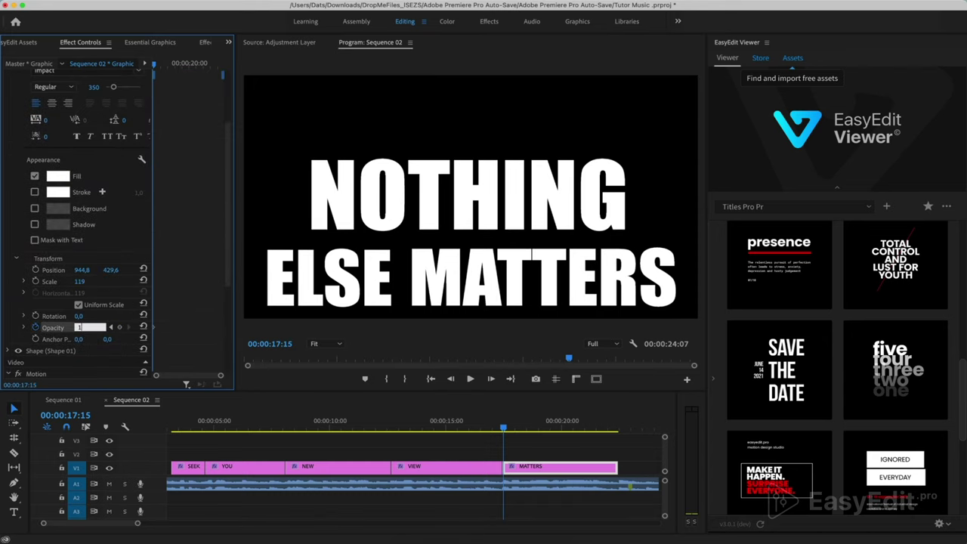
{"action": "type", "text": "100"}
{"action": "key", "text": "Return"}
Preview the AND fade-in and return the playhead to 17:26.
{"action": "left_click_drag", "start_coordinate": [504, 429], "coordinate": [512, 428]}
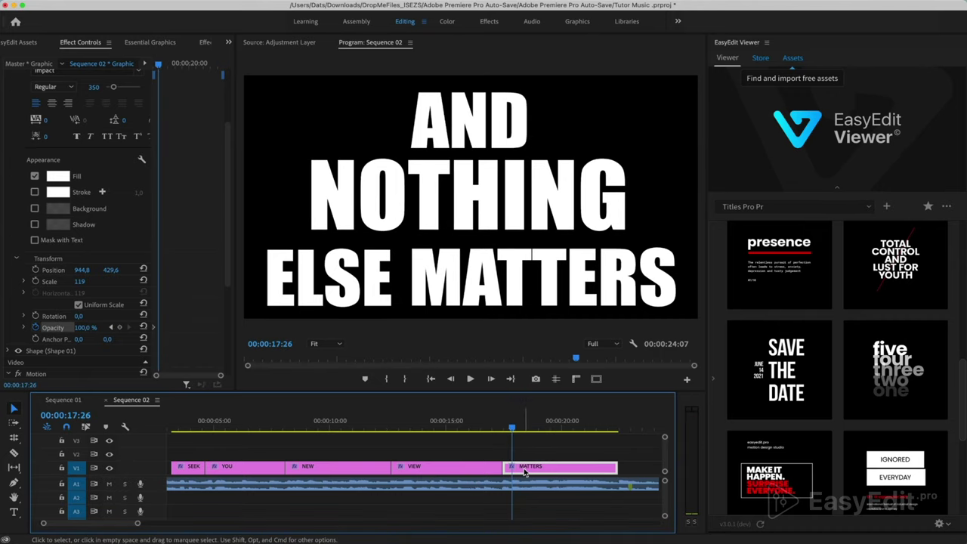
{"action": "left_click", "coordinate": [513, 429]}
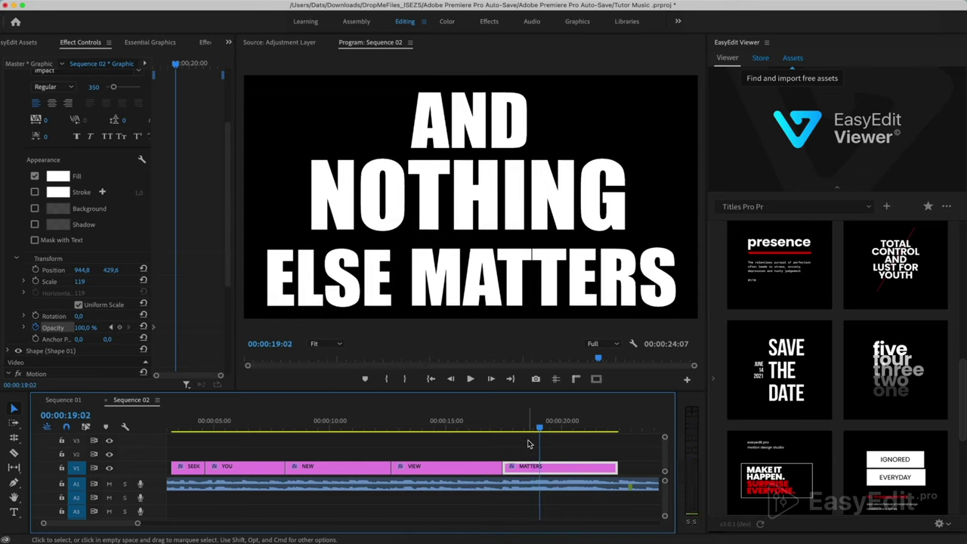
{"action": "left_click", "coordinate": [513, 429]}
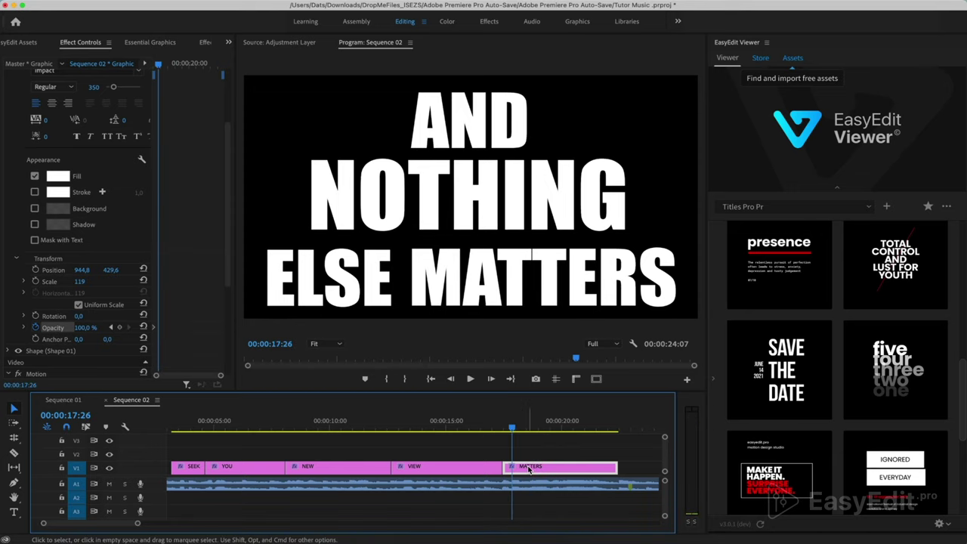
{"action": "scroll", "coordinate": [205, 274], "scroll_direction": "up", "scroll_amount": 3}
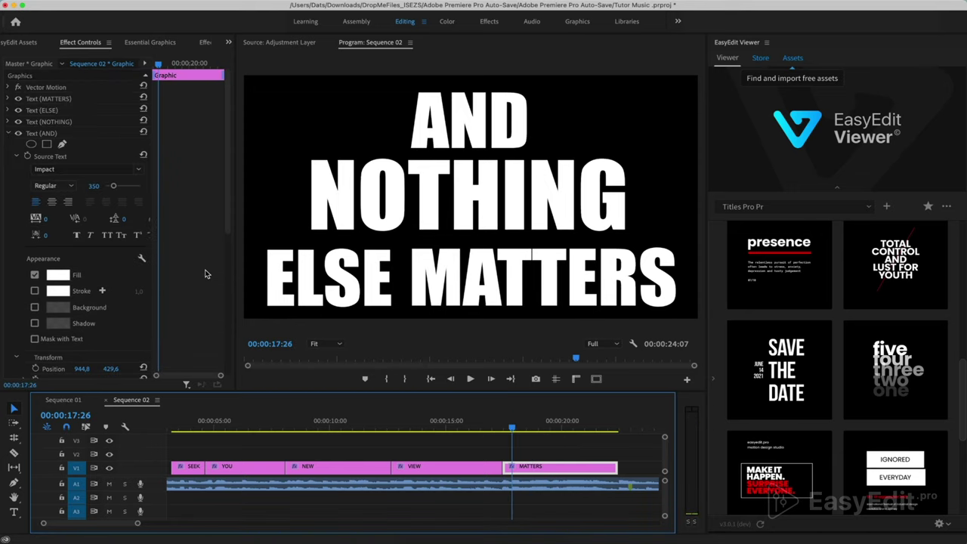
Draw a four-point mask on the NOTHING text layer.
{"action": "left_click", "coordinate": [9, 134]}
{"action": "left_click", "coordinate": [9, 123]}
{"action": "scroll", "coordinate": [21, 211], "scroll_direction": "down", "scroll_amount": 1}
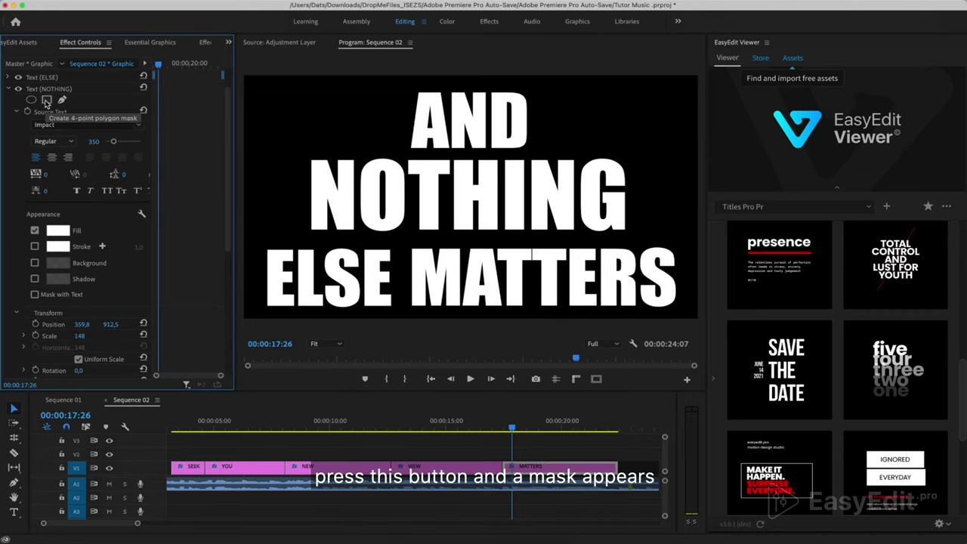
{"action": "left_click", "coordinate": [46, 101]}
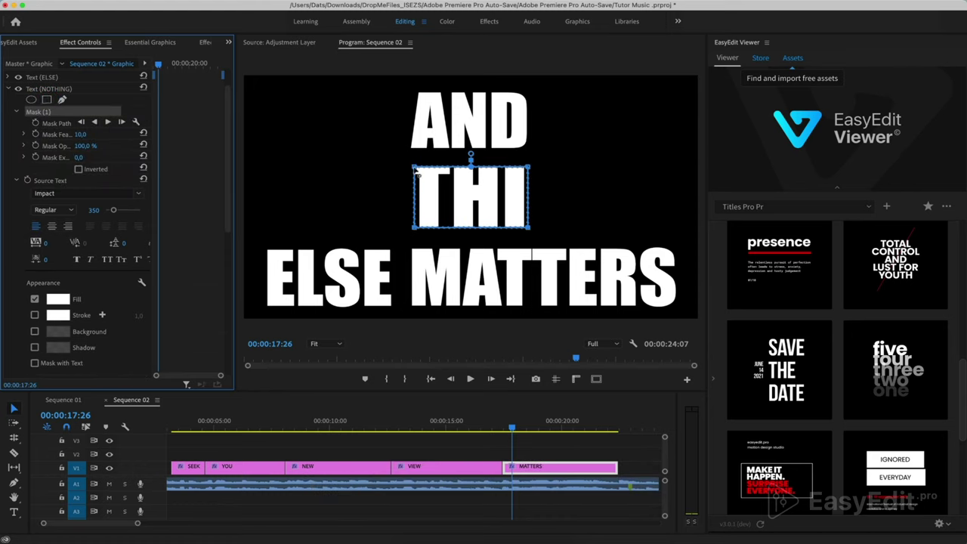
{"action": "left_click_drag", "start_coordinate": [415, 168], "coordinate": [247, 146]}
{"action": "left_click_drag", "start_coordinate": [417, 230], "coordinate": [283, 222]}
Square the mask around the whole word NOTHING, then slide it left to hide it.
{"action": "left_click_drag", "start_coordinate": [359, 191], "coordinate": [386, 197]}
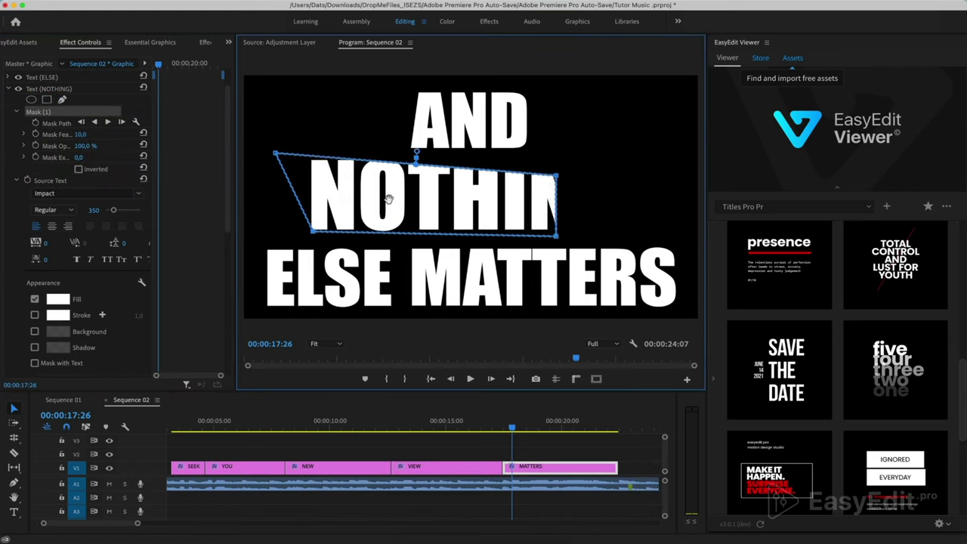
{"action": "left_click_drag", "start_coordinate": [272, 153], "coordinate": [310, 141]}
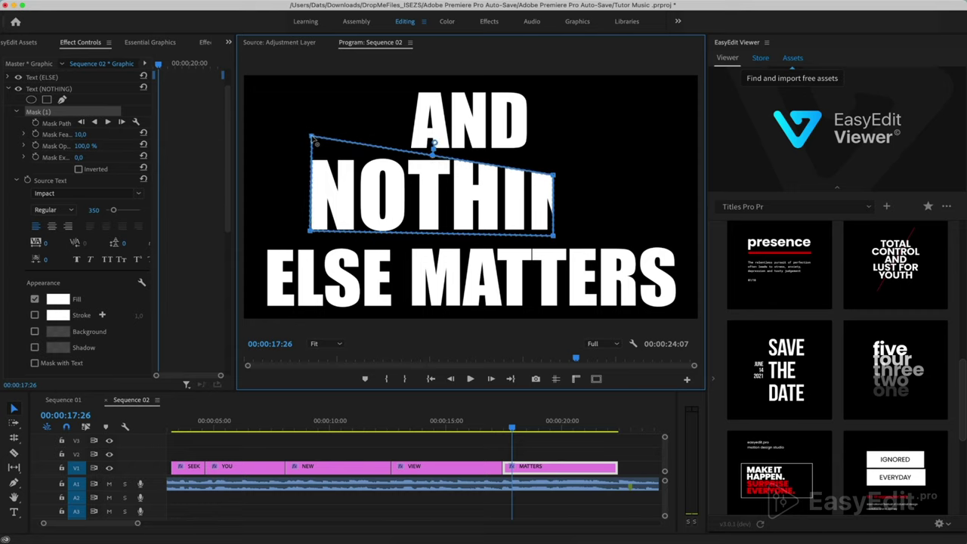
{"action": "left_click_drag", "start_coordinate": [554, 175], "coordinate": [574, 152]}
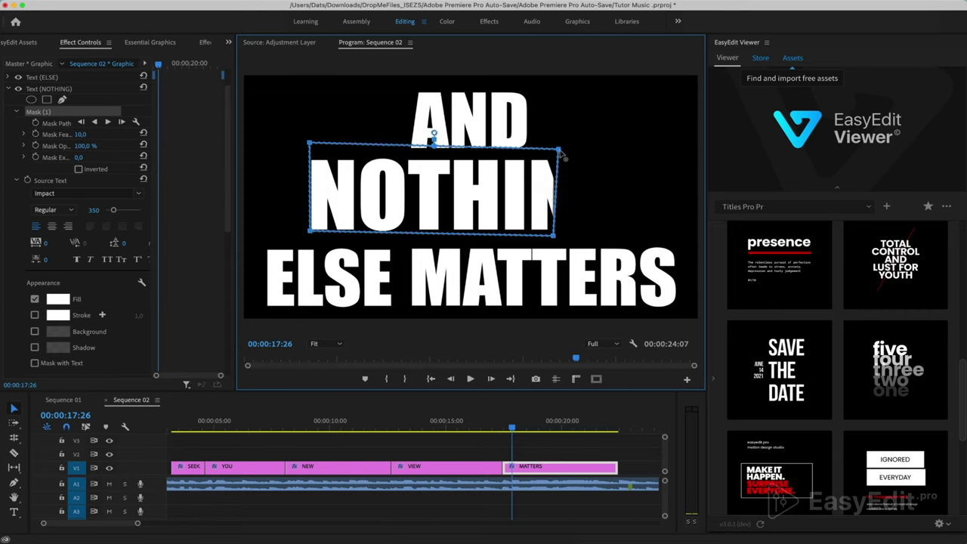
{"action": "left_click_drag", "start_coordinate": [554, 235], "coordinate": [574, 233]}
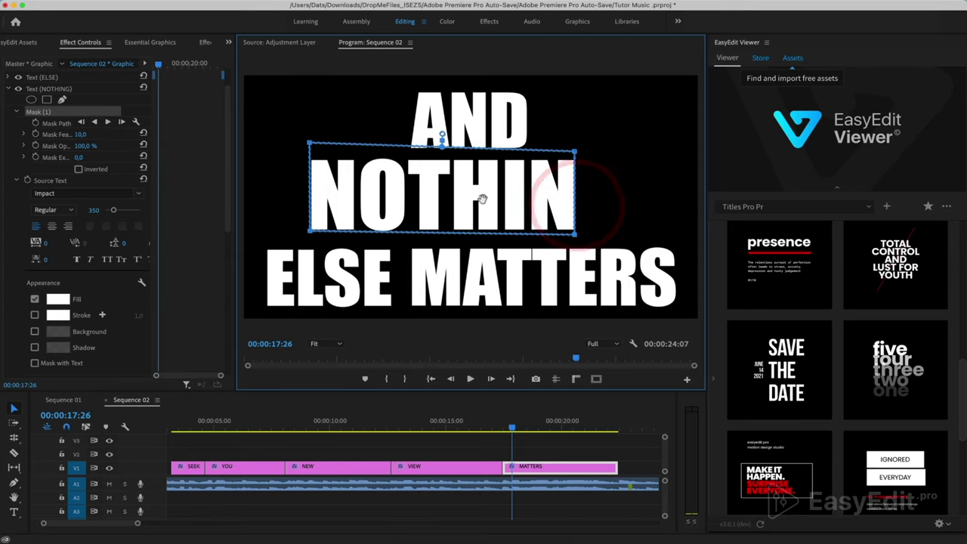
{"action": "left_click_drag", "start_coordinate": [575, 152], "coordinate": [659, 144]}
{"action": "left_click_drag", "start_coordinate": [575, 234], "coordinate": [660, 232]}
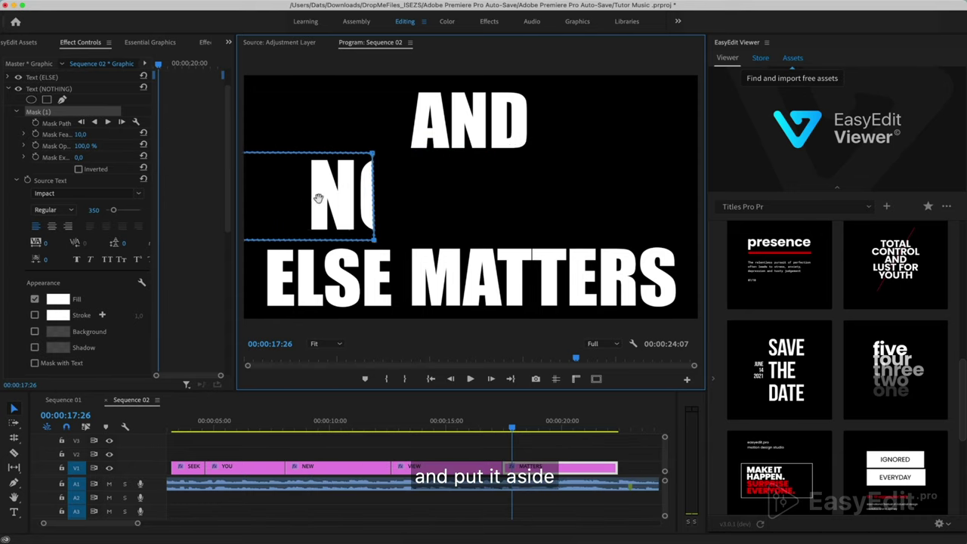
{"action": "left_click_drag", "start_coordinate": [609, 195], "coordinate": [261, 199]}
Start Mask Path keyframes and, one frame later, slide the mask to reveal N.
{"action": "left_click", "coordinate": [35, 122]}
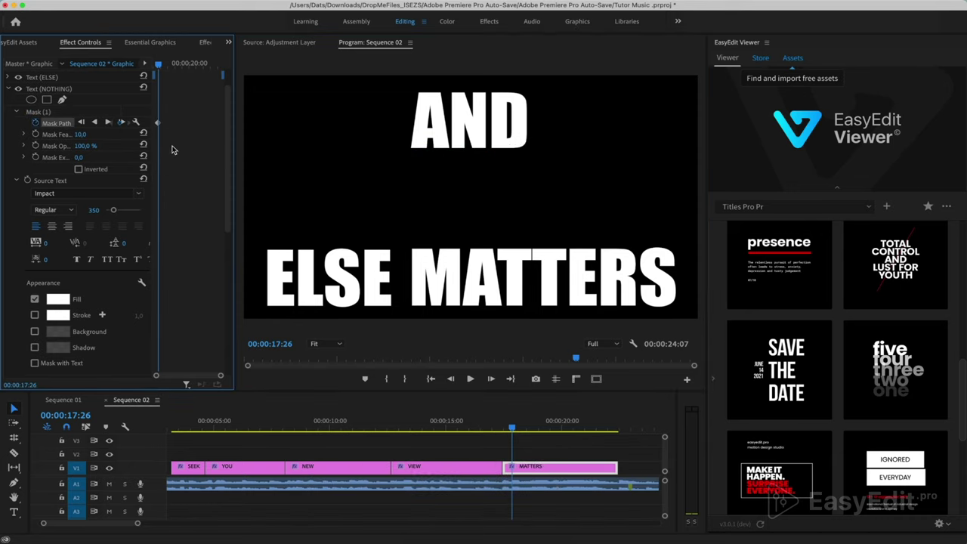
{"action": "left_click", "coordinate": [32, 111]}
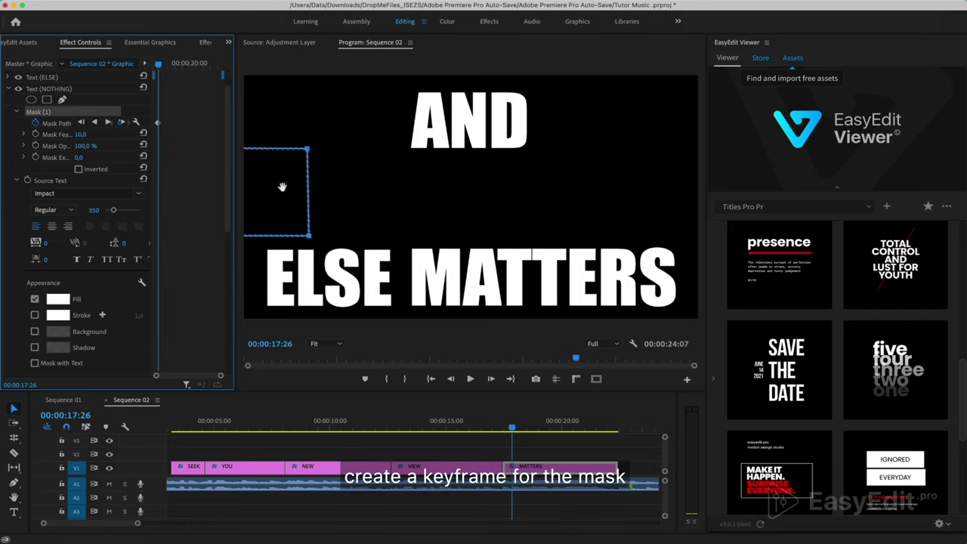
{"action": "left_click", "coordinate": [491, 379]}
{"action": "left_click_drag", "start_coordinate": [275, 180], "coordinate": [321, 179]}
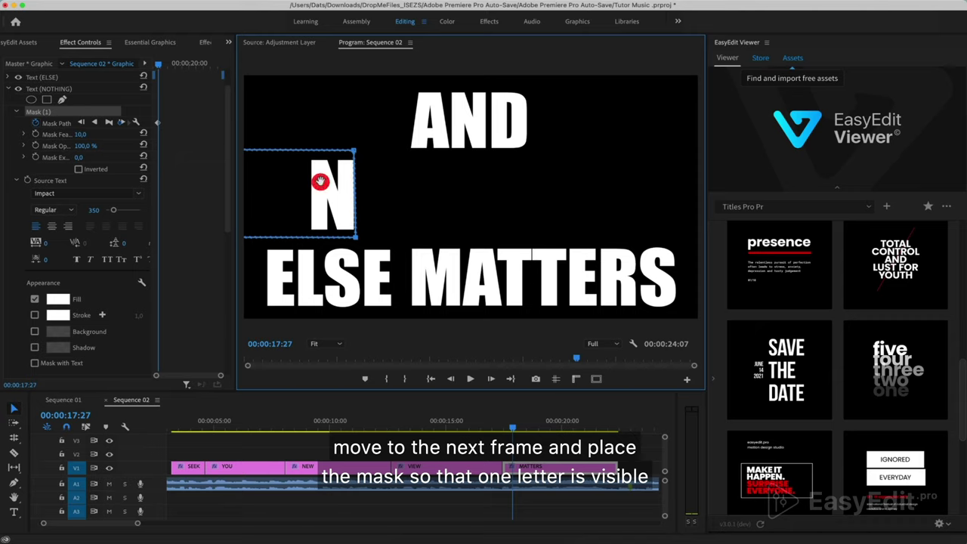
{"action": "left_click", "coordinate": [357, 152]}
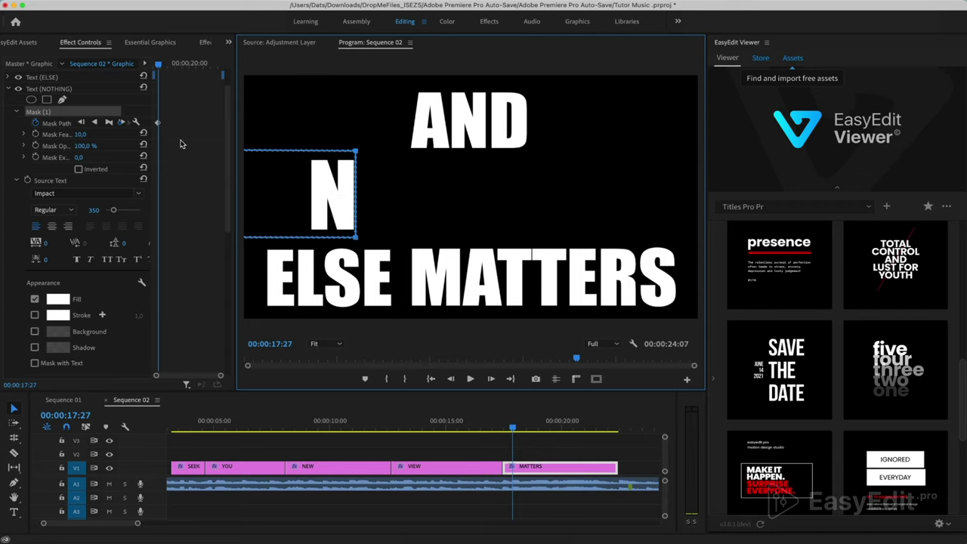
{"action": "scroll", "coordinate": [164, 136], "scroll_direction": "up", "scroll_amount": 2}
{"action": "scroll", "coordinate": [163, 137], "scroll_direction": "up", "scroll_amount": 2}
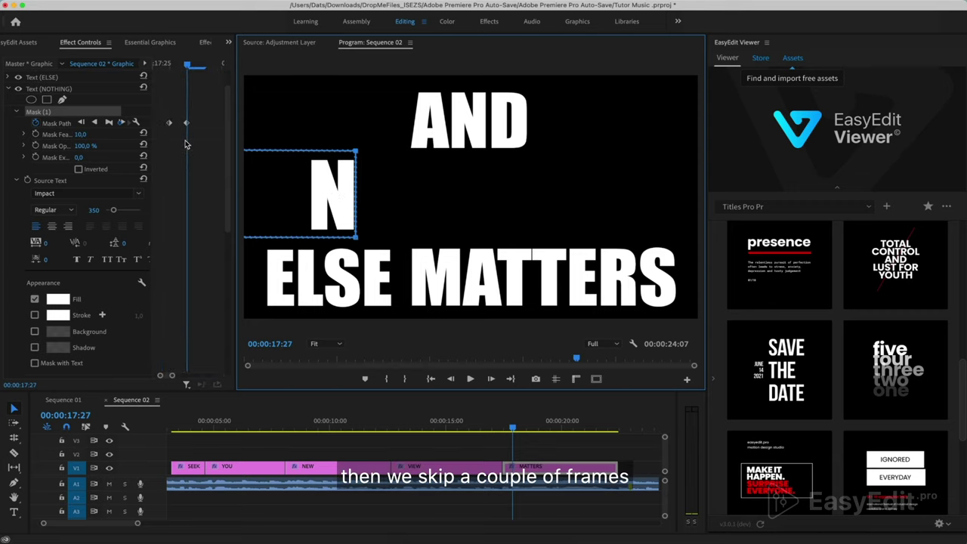
At 17:29 add a mask keyframe revealing NO and set mask feather to 0.
{"action": "left_click", "coordinate": [204, 66]}
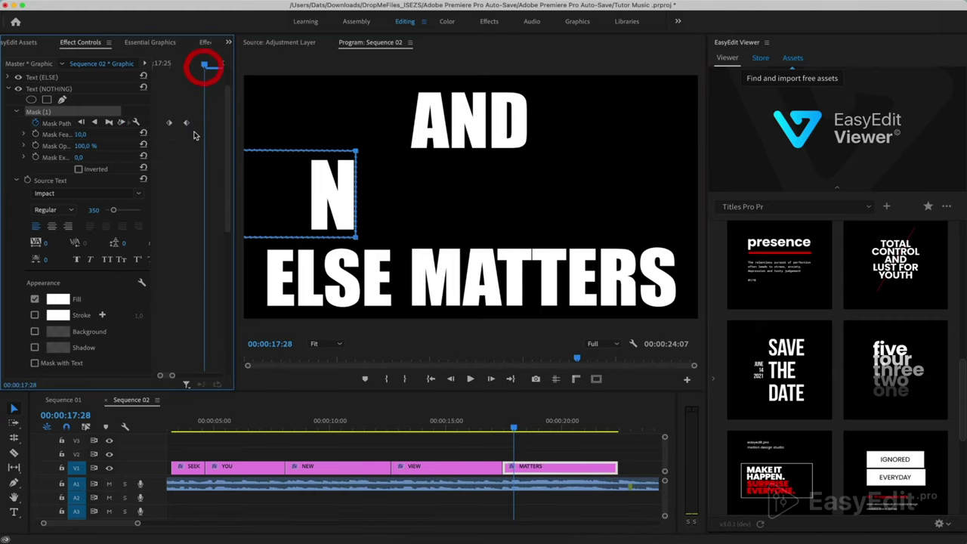
{"action": "left_click", "coordinate": [493, 380]}
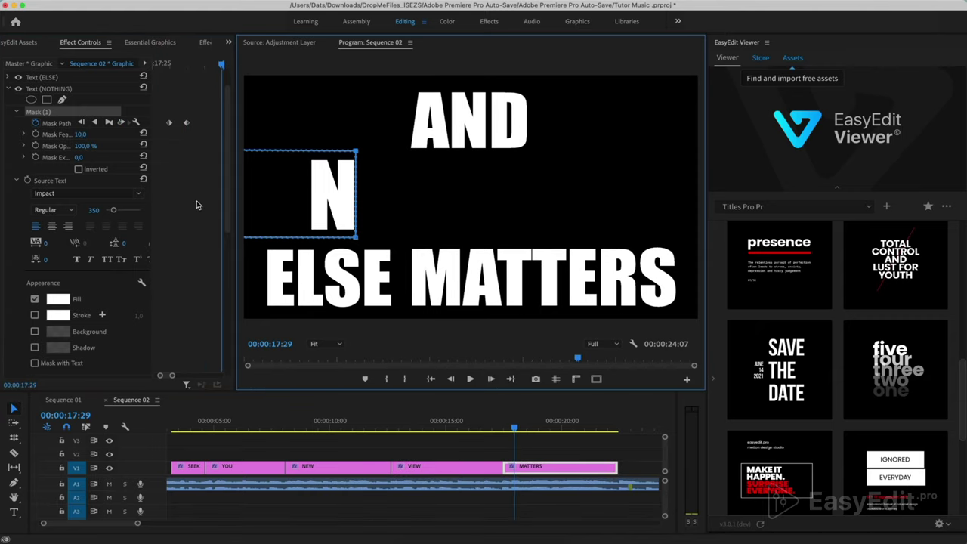
{"action": "scroll", "coordinate": [196, 200], "scroll_direction": "down", "scroll_amount": 2}
{"action": "left_click_drag", "start_coordinate": [151, 129], "coordinate": [287, 133]}
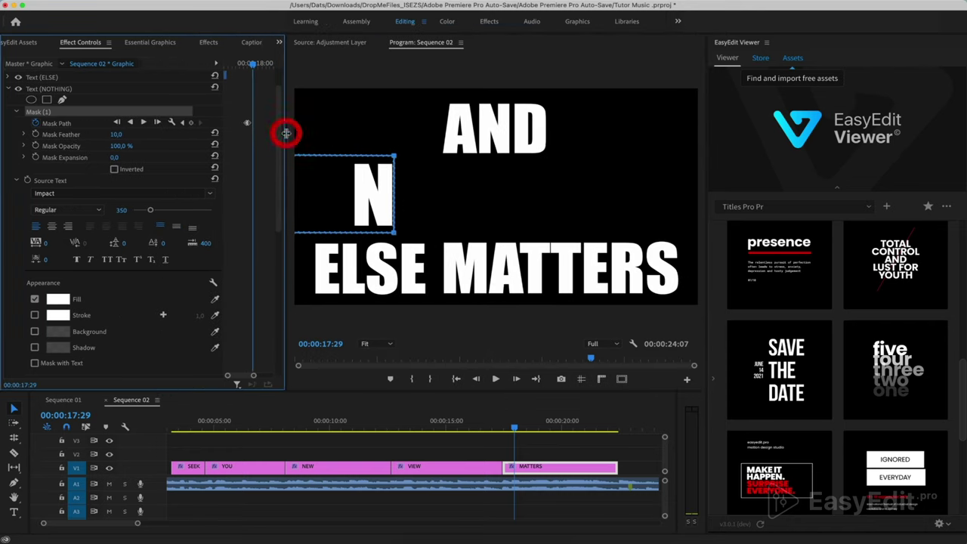
{"action": "left_click", "coordinate": [191, 124]}
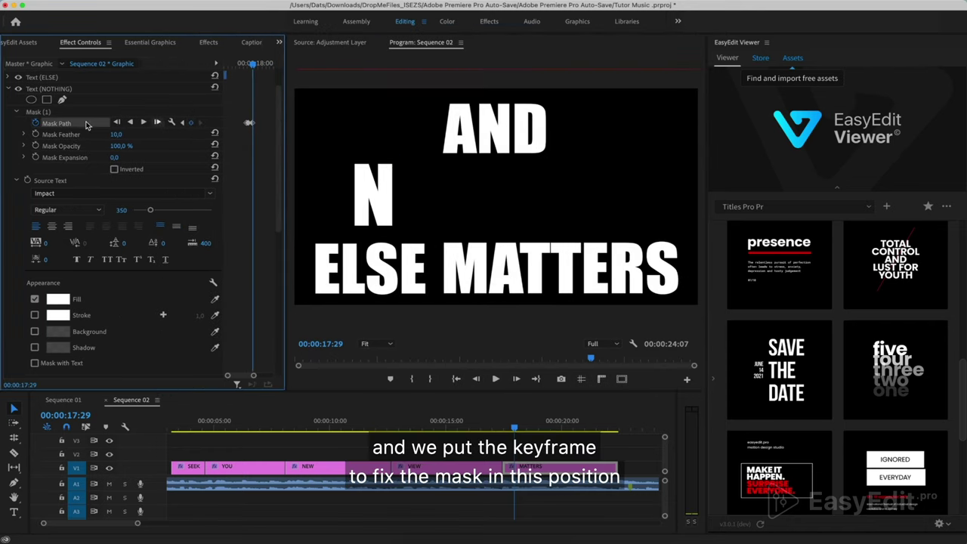
{"action": "left_click", "coordinate": [38, 113]}
{"action": "left_click_drag", "start_coordinate": [378, 192], "coordinate": [415, 192]}
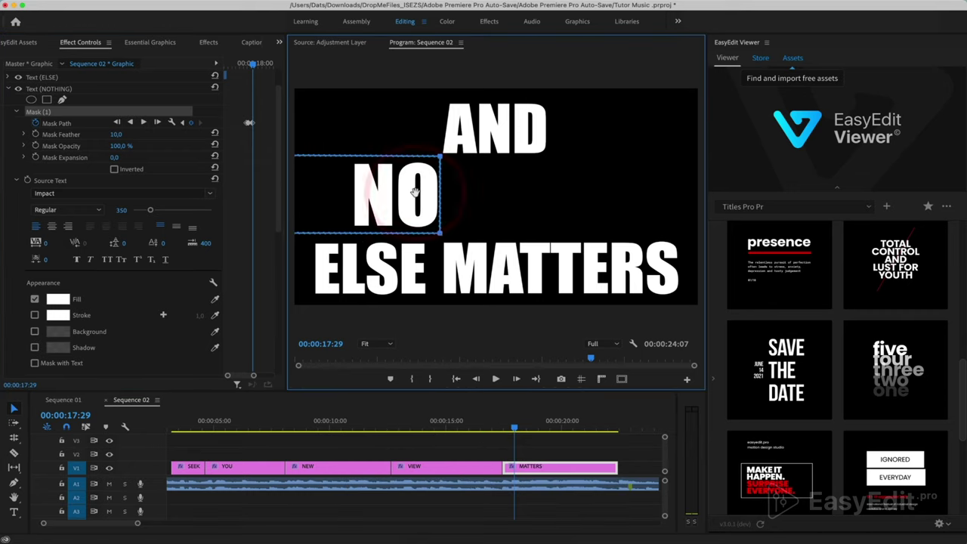
{"action": "left_click_drag", "start_coordinate": [121, 135], "coordinate": [99, 134]}
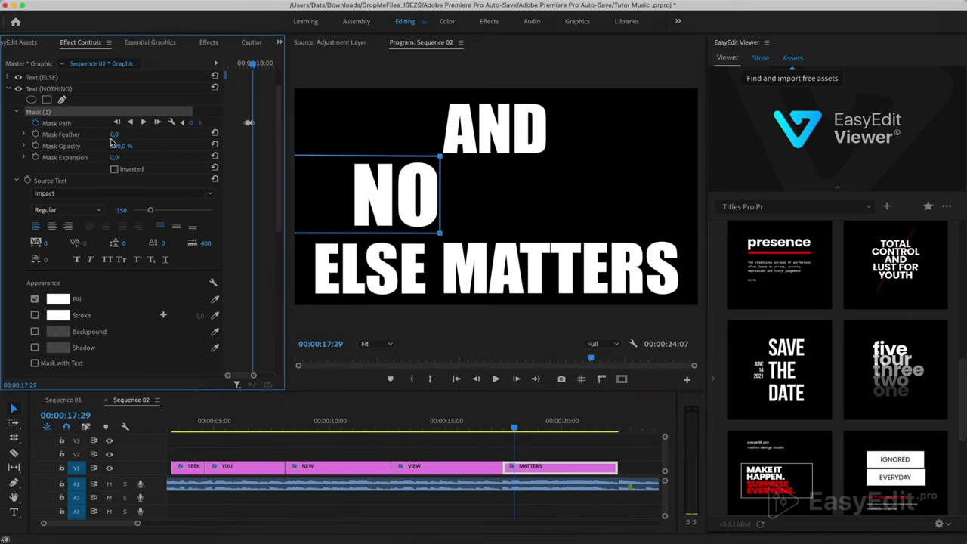
Add mask keyframes revealing NOT at 18:01 and NOTH at 18:03.
{"action": "left_click", "coordinate": [514, 381]}
{"action": "left_click", "coordinate": [515, 380]}
{"action": "left_click", "coordinate": [188, 122]}
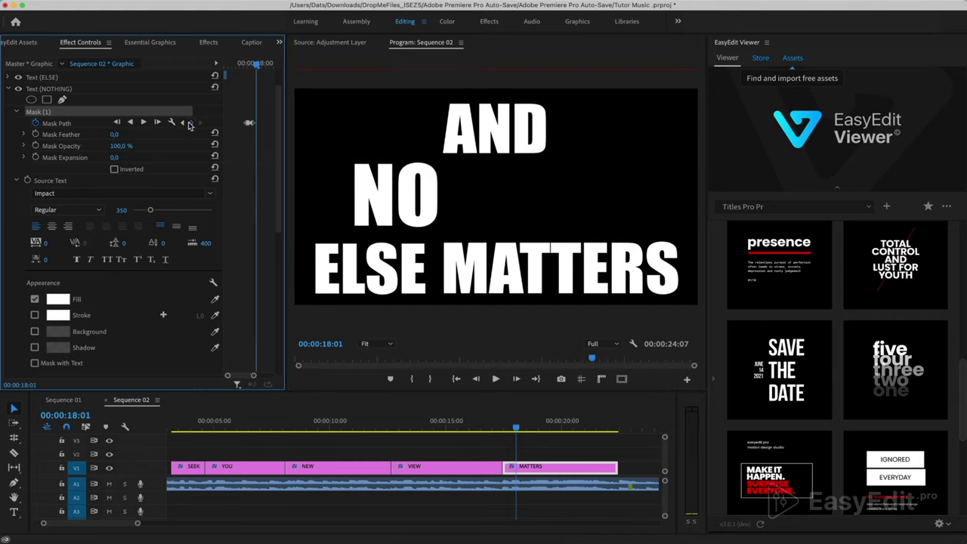
{"action": "left_click", "coordinate": [49, 112]}
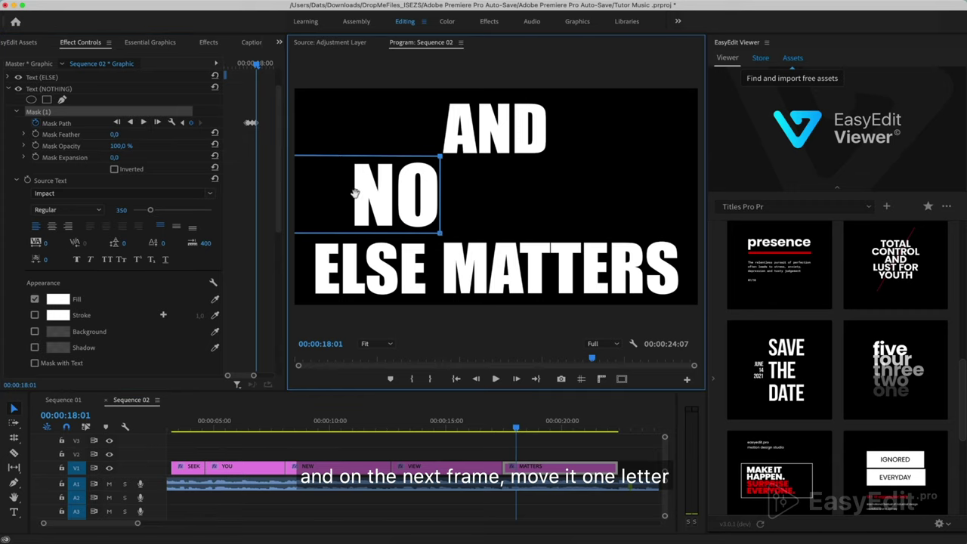
{"action": "left_click_drag", "start_coordinate": [356, 194], "coordinate": [392, 195]}
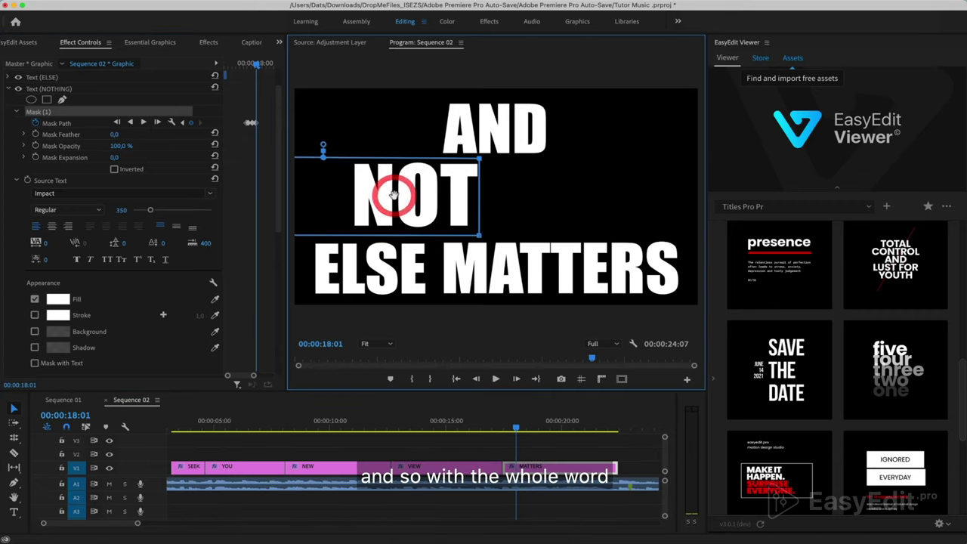
{"action": "left_click", "coordinate": [517, 379]}
{"action": "left_click", "coordinate": [191, 122]}
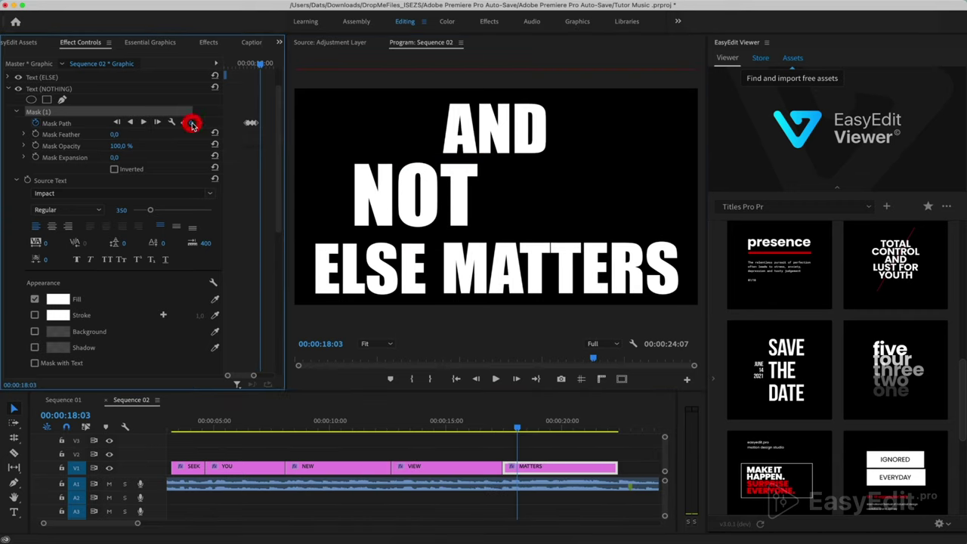
{"action": "left_click_drag", "start_coordinate": [324, 198], "coordinate": [368, 198]}
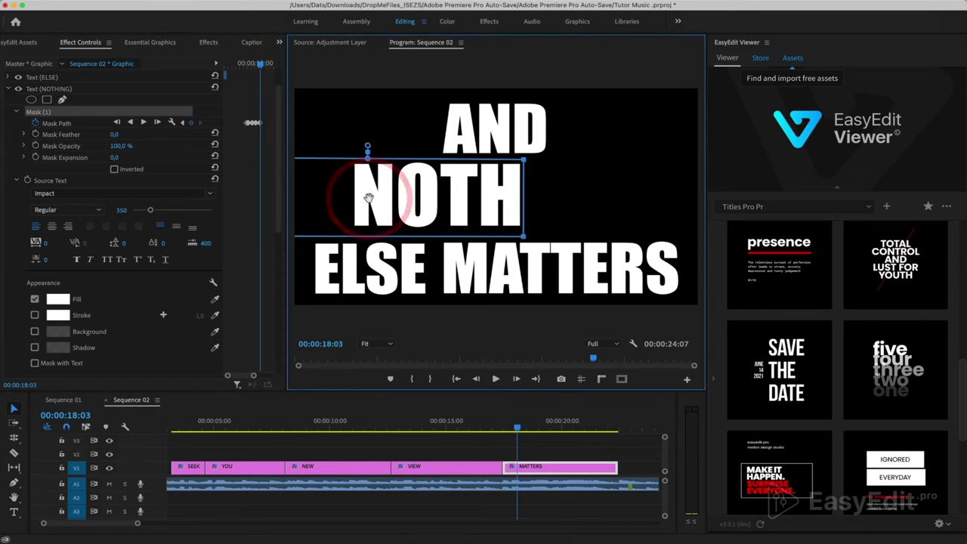
Add mask keyframes revealing NOTHI at 18:05, NOTHIN at 18:07, and all of NOTHING at 18:09.
{"action": "left_click", "coordinate": [514, 379]}
{"action": "left_click", "coordinate": [156, 121]}
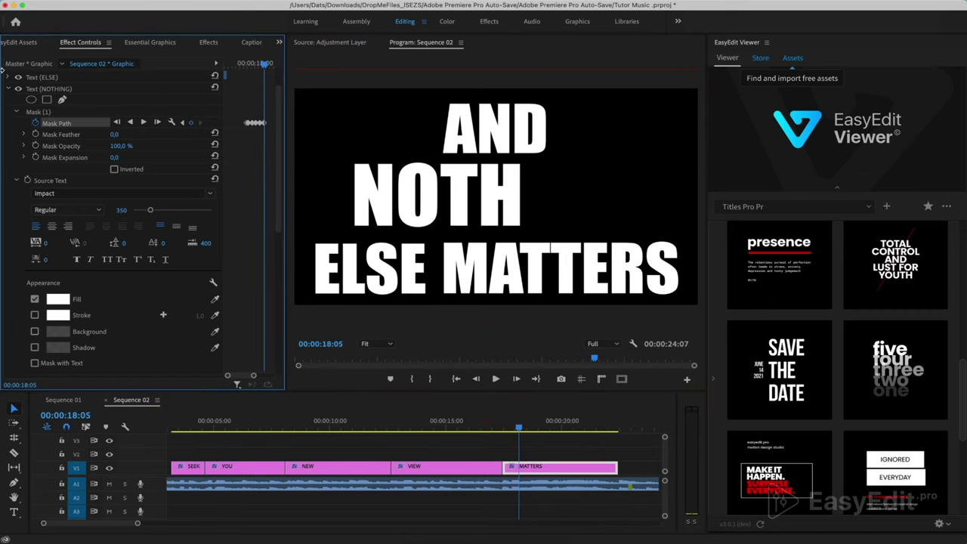
{"action": "left_click_drag", "start_coordinate": [377, 197], "coordinate": [401, 197]}
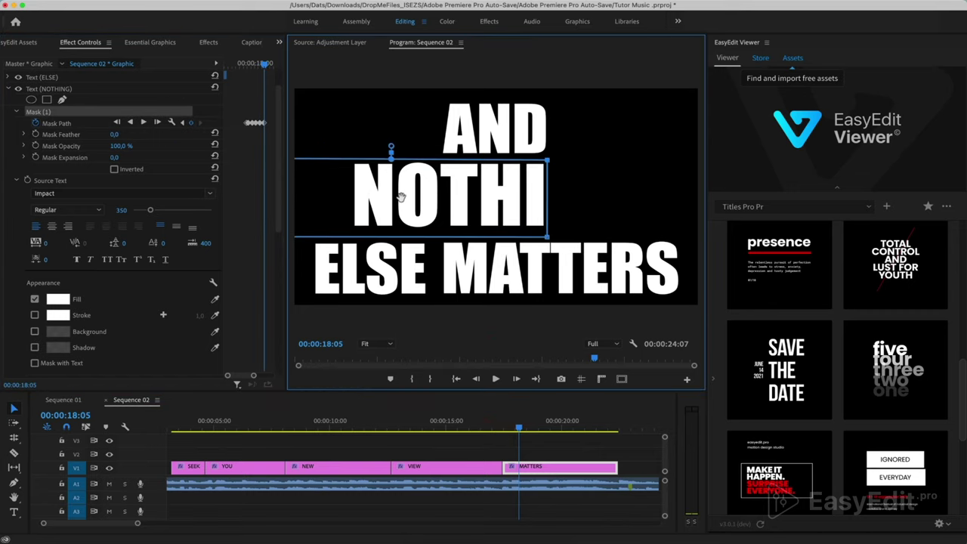
{"action": "left_click", "coordinate": [518, 379]}
{"action": "left_click", "coordinate": [191, 123]}
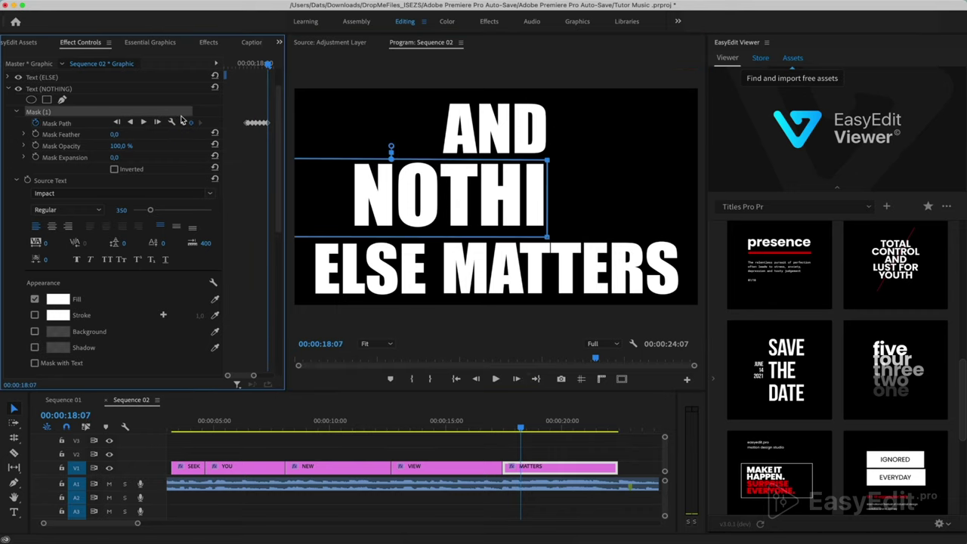
{"action": "left_click_drag", "start_coordinate": [382, 186], "coordinate": [483, 181]}
{"action": "left_click", "coordinate": [517, 379]}
{"action": "left_click", "coordinate": [190, 122]}
{"action": "left_click", "coordinate": [38, 112]}
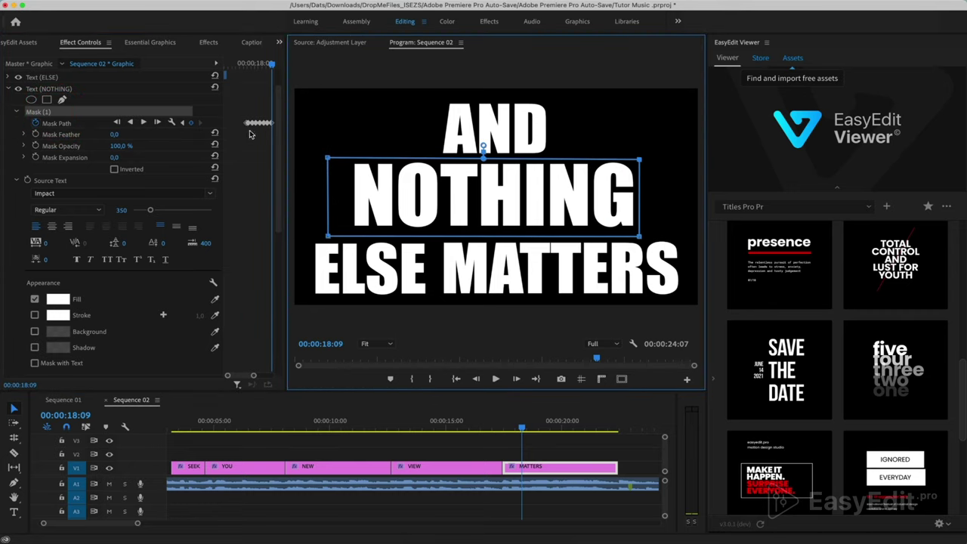
Play back the NOTHING wipe-in from just before it starts.
{"action": "scroll", "coordinate": [251, 134], "scroll_direction": "up", "scroll_amount": 3}
{"action": "left_click", "coordinate": [497, 423]}
{"action": "key", "text": "space"}
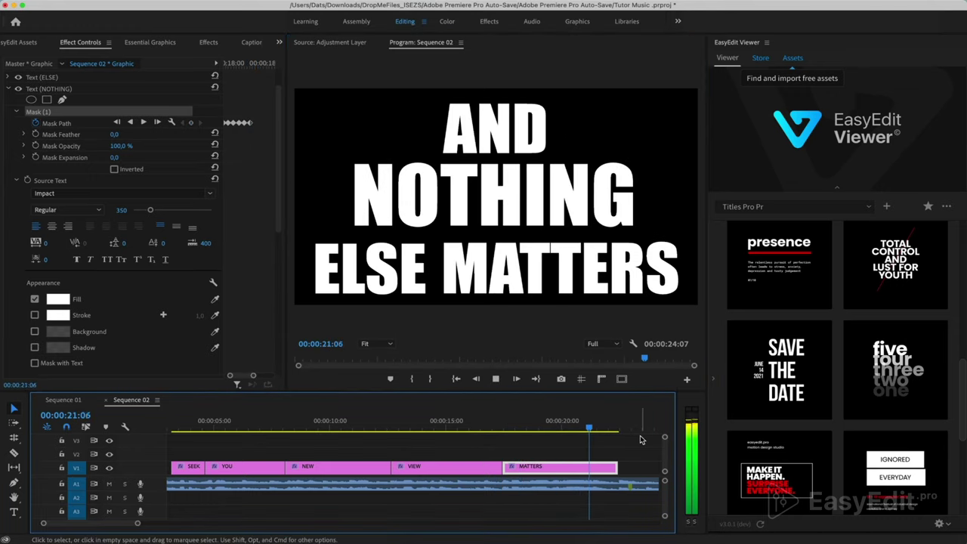
At 18:24, keyframe ELSE's opacity at 0%.
{"action": "left_click_drag", "start_coordinate": [605, 435], "coordinate": [534, 435]}
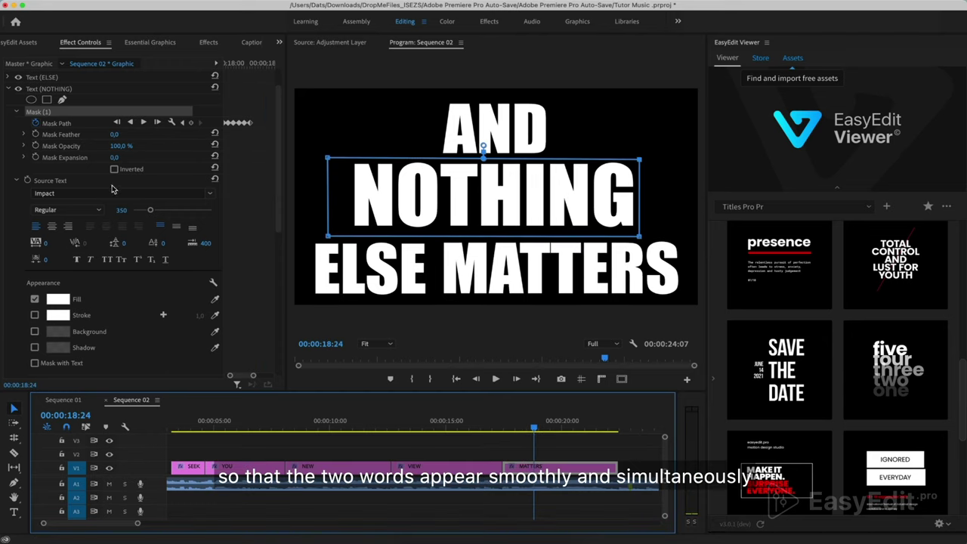
{"action": "scroll", "coordinate": [12, 167], "scroll_direction": "up", "scroll_amount": 2}
{"action": "left_click", "coordinate": [8, 111]}
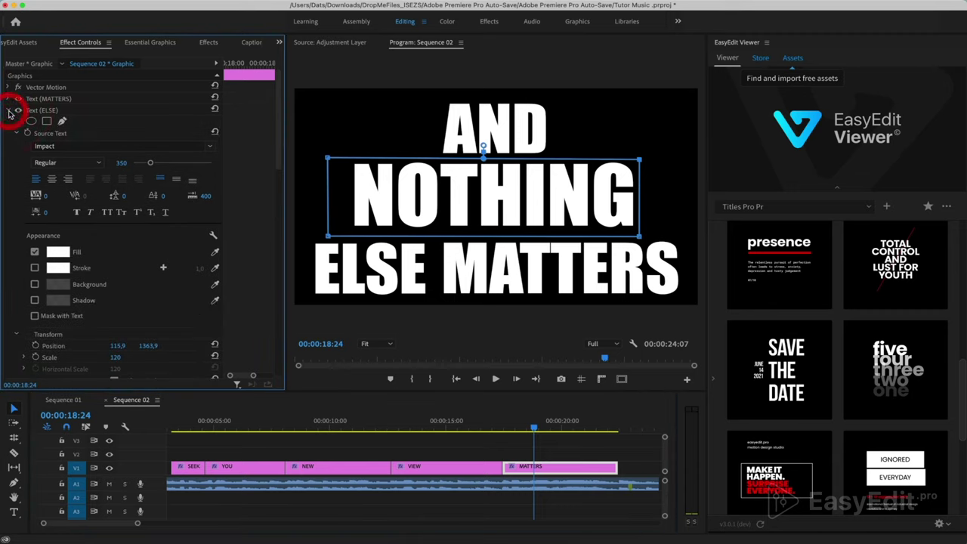
{"action": "scroll", "coordinate": [11, 208], "scroll_direction": "down", "scroll_amount": 3}
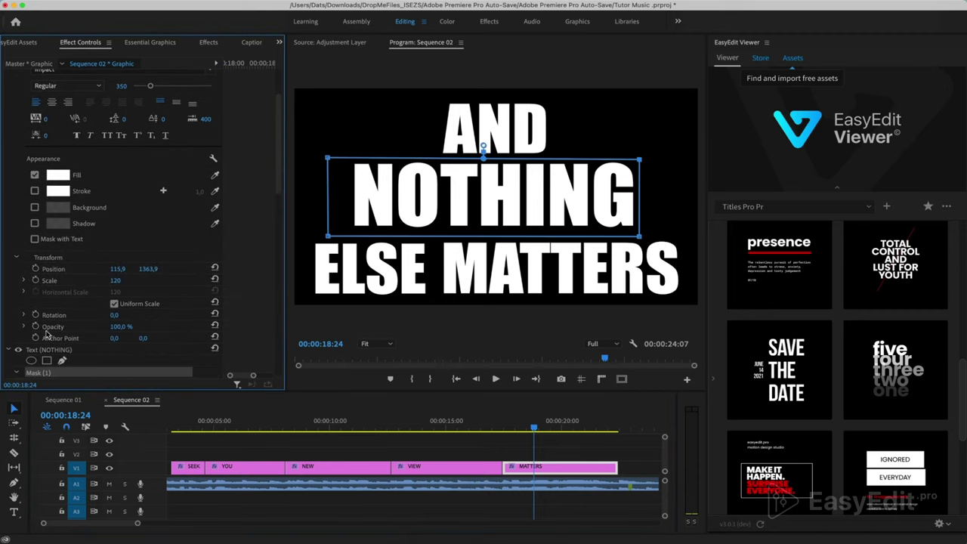
{"action": "left_click", "coordinate": [36, 326]}
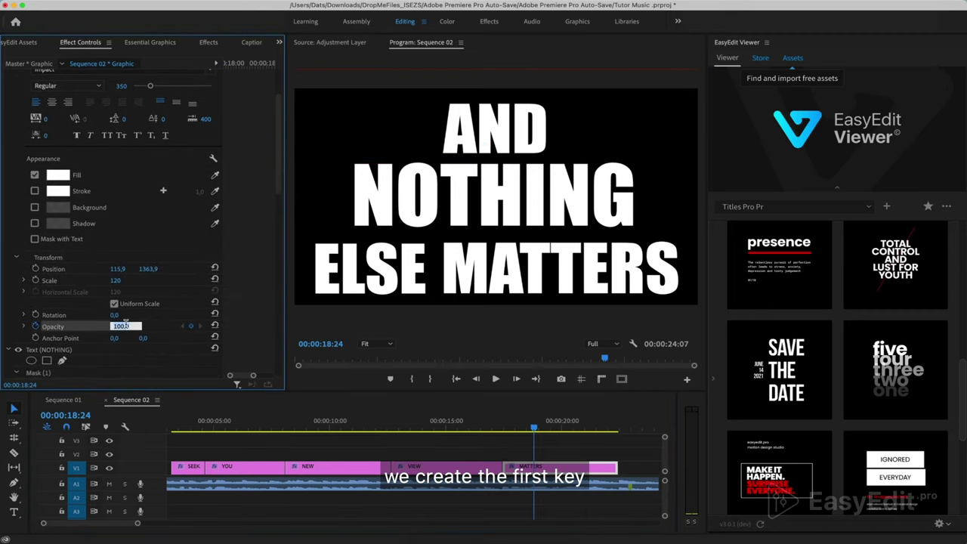
{"action": "type", "text": "0"}
{"action": "key", "text": "Return"}
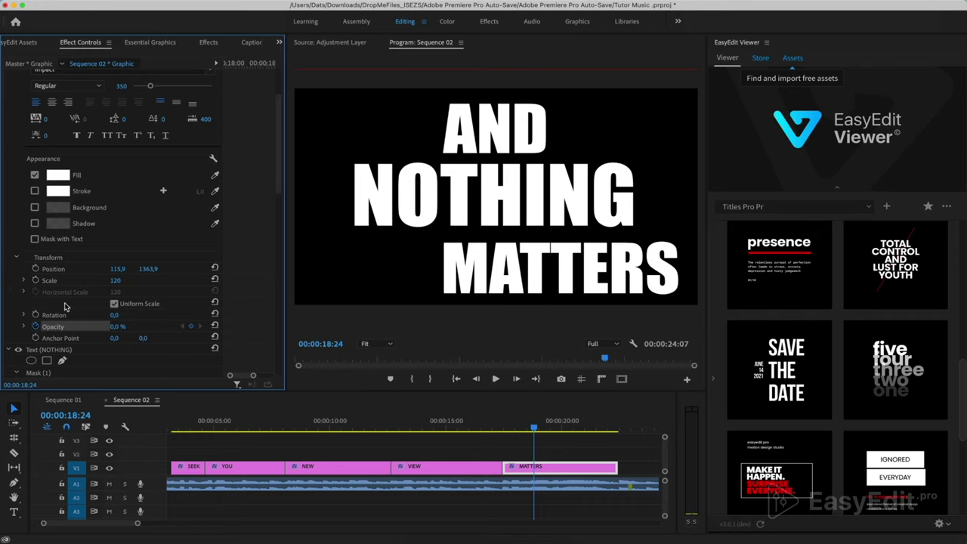
Keyframe MATTERS's opacity at 0% at 18:24.
{"action": "left_click_drag", "start_coordinate": [221, 270], "coordinate": [182, 271]}
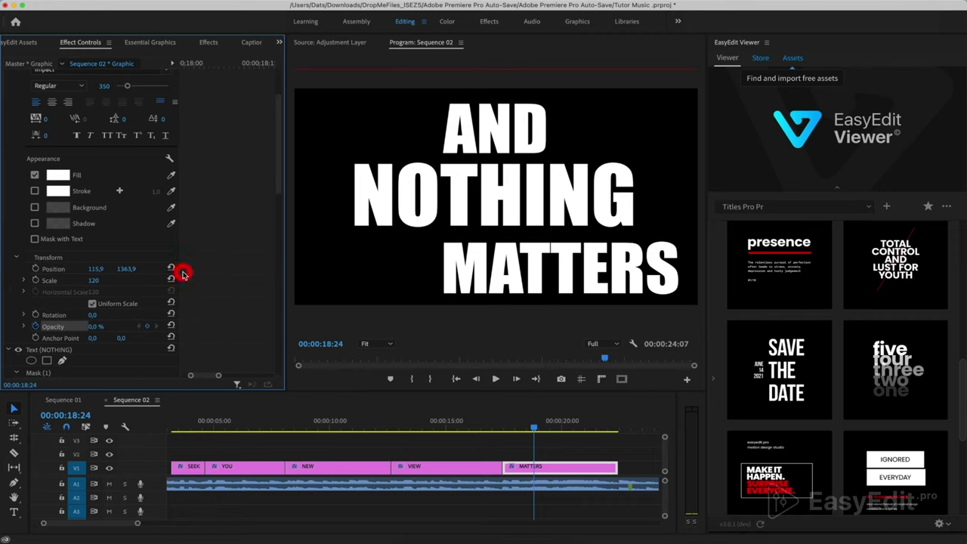
{"action": "scroll", "coordinate": [20, 224], "scroll_direction": "up", "scroll_amount": 3}
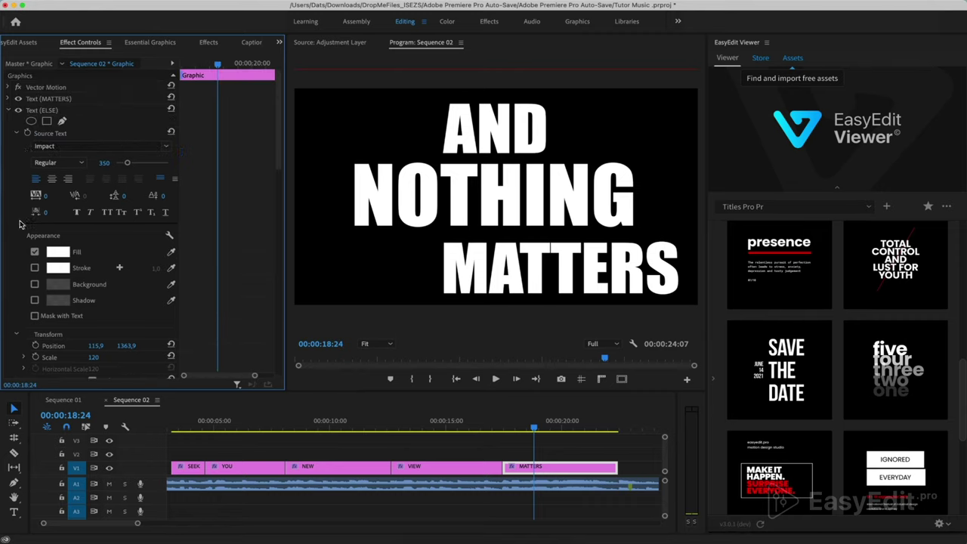
{"action": "left_click", "coordinate": [7, 100]}
{"action": "scroll", "coordinate": [18, 241], "scroll_direction": "down", "scroll_amount": 3}
{"action": "left_click", "coordinate": [99, 326]}
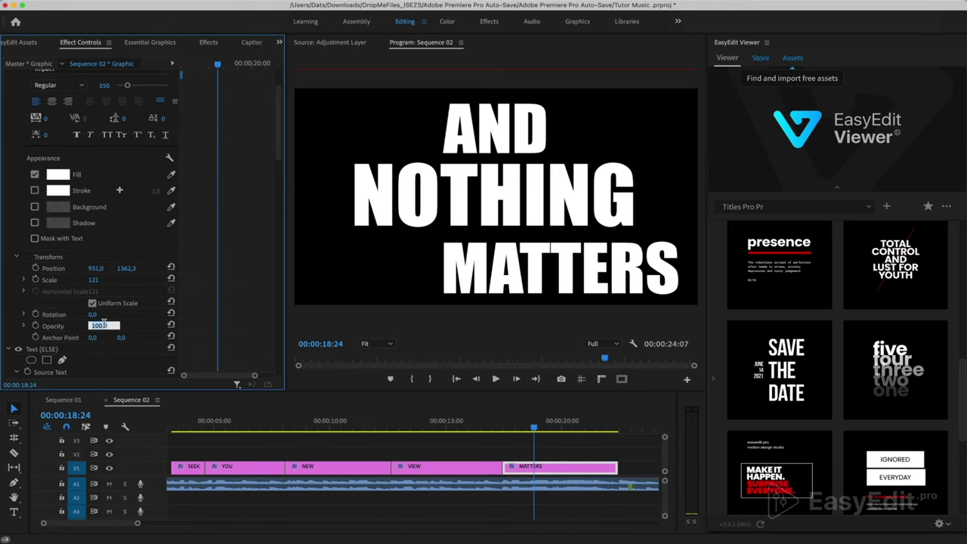
{"action": "type", "text": "0"}
{"action": "key", "text": "Return"}
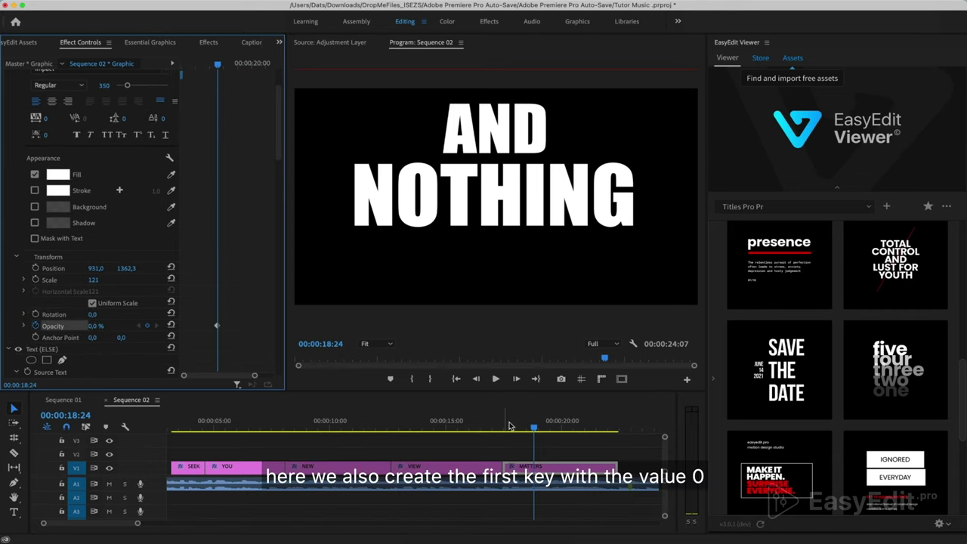
At 21:21, set both MATTERS and ELSE opacity to 100%.
{"action": "left_click_drag", "start_coordinate": [535, 431], "coordinate": [602, 430]}
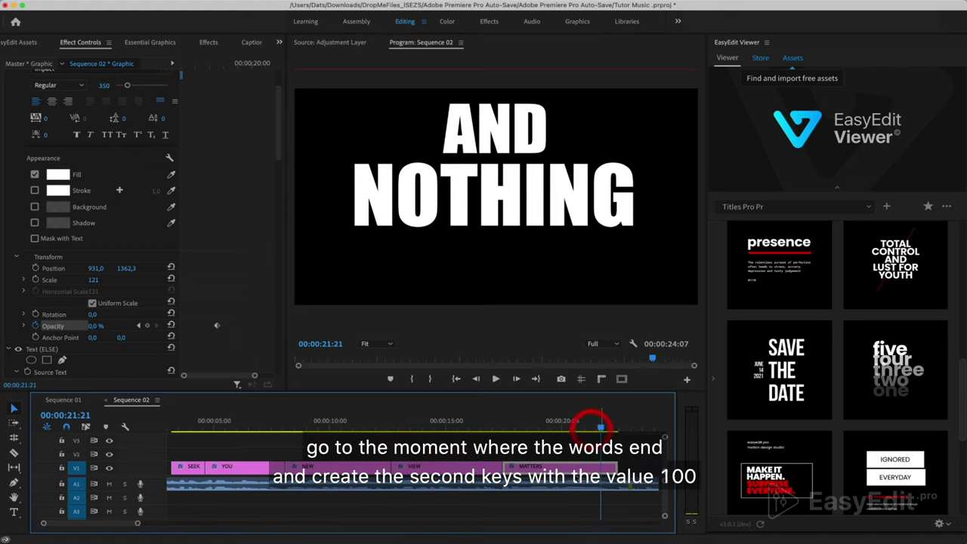
{"action": "left_click", "coordinate": [96, 326]}
{"action": "type", "text": "0"}
{"action": "key", "text": "Return"}
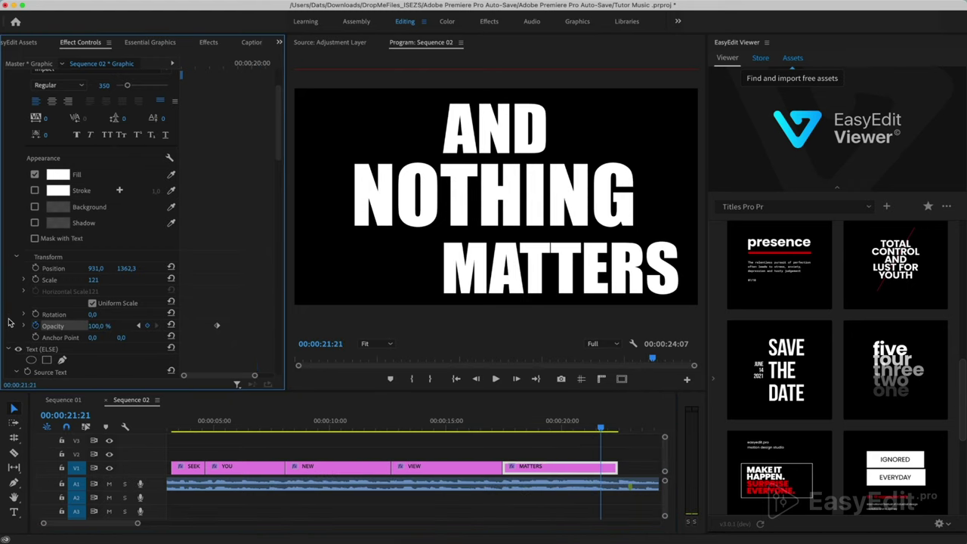
{"action": "scroll", "coordinate": [9, 324], "scroll_direction": "down", "scroll_amount": 3}
{"action": "scroll", "coordinate": [9, 324], "scroll_direction": "down", "scroll_amount": 5}
{"action": "scroll", "coordinate": [9, 323], "scroll_direction": "down", "scroll_amount": 1}
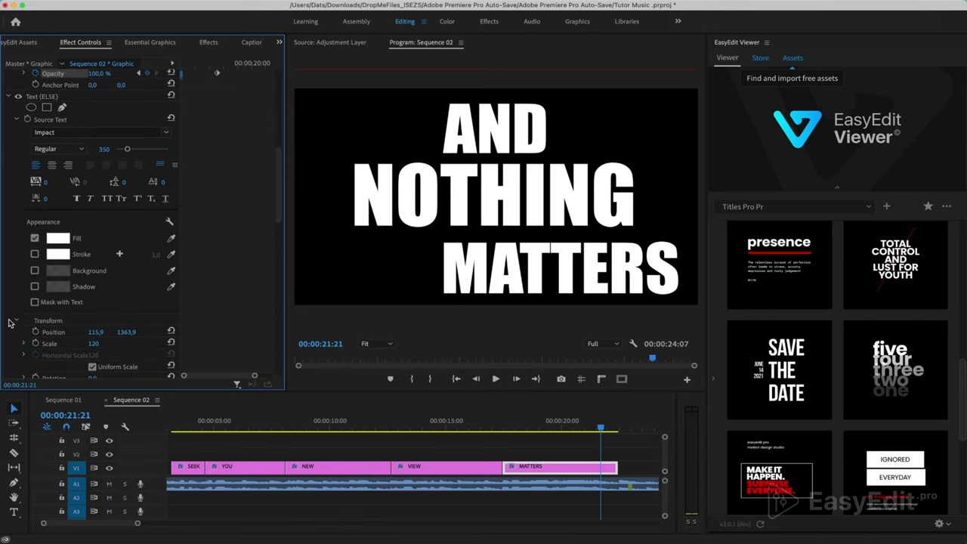
{"action": "scroll", "coordinate": [25, 317], "scroll_direction": "down", "scroll_amount": 4}
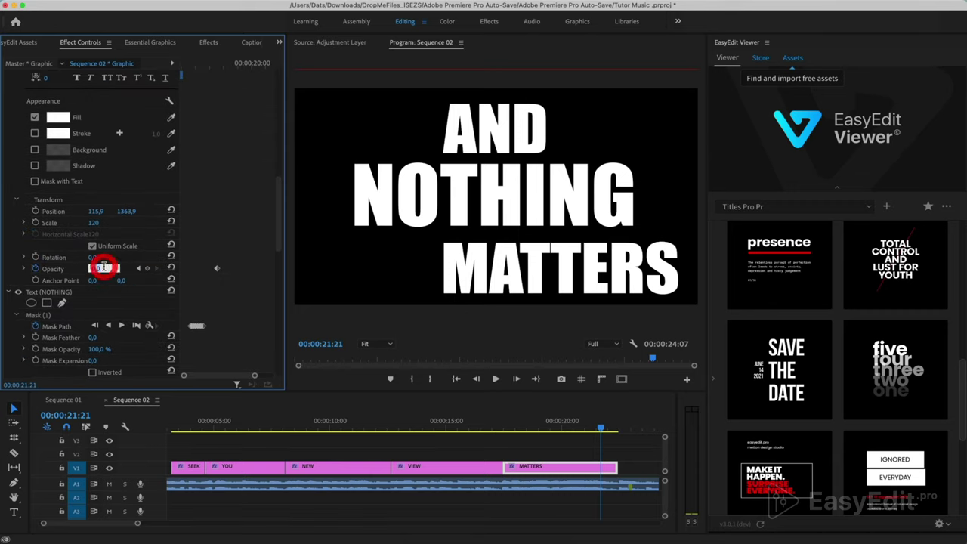
{"action": "type", "text": "0"}
{"action": "key", "text": "Return"}
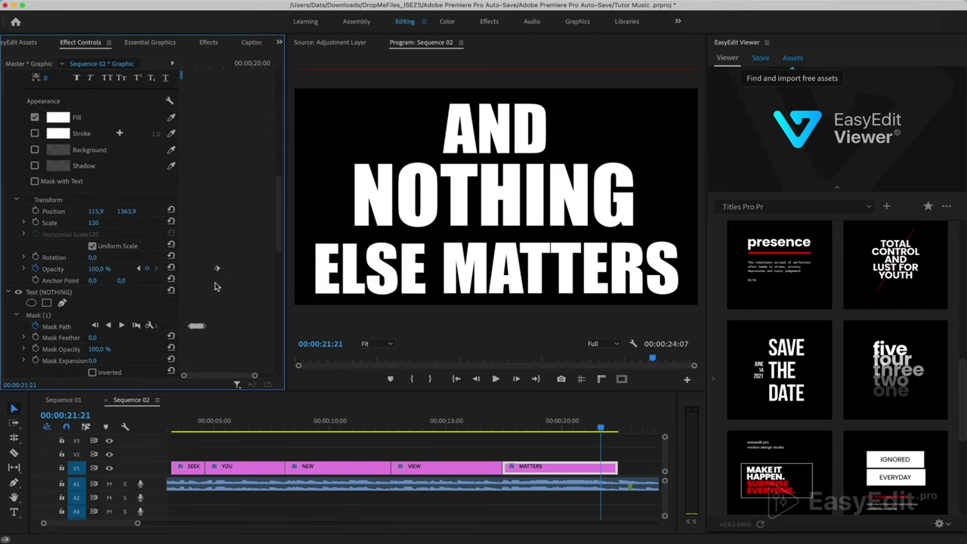
{"action": "scroll", "coordinate": [214, 283], "scroll_direction": "down", "scroll_amount": 1}
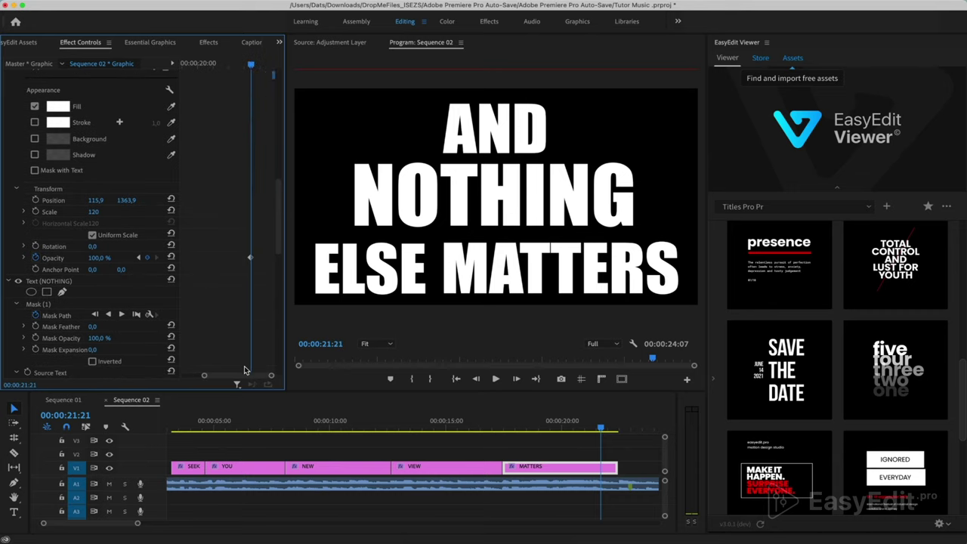
Ease out ELSE's first opacity keyframe and ease in its last one.
{"action": "left_click_drag", "start_coordinate": [241, 379], "coordinate": [237, 381]}
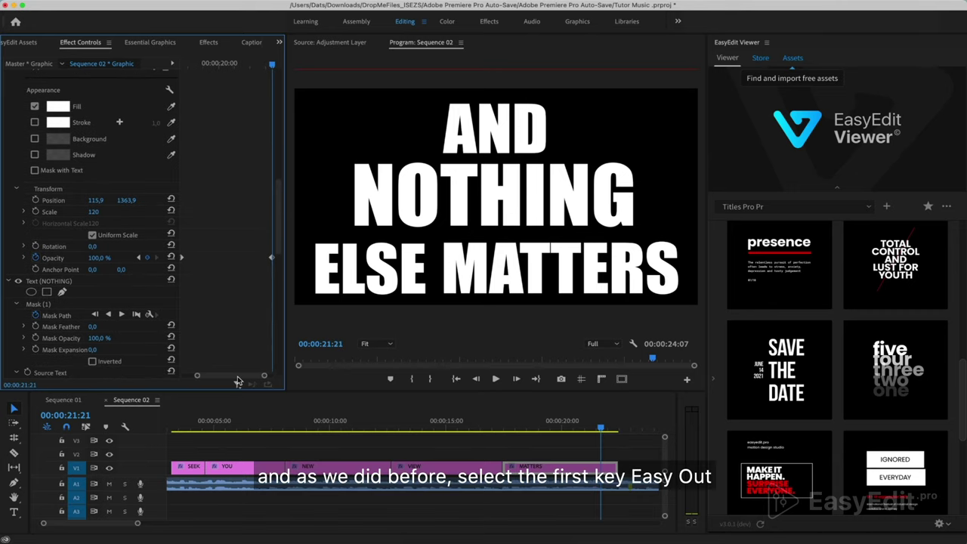
{"action": "right_click", "coordinate": [182, 259]}
{"action": "left_click", "coordinate": [242, 436]}
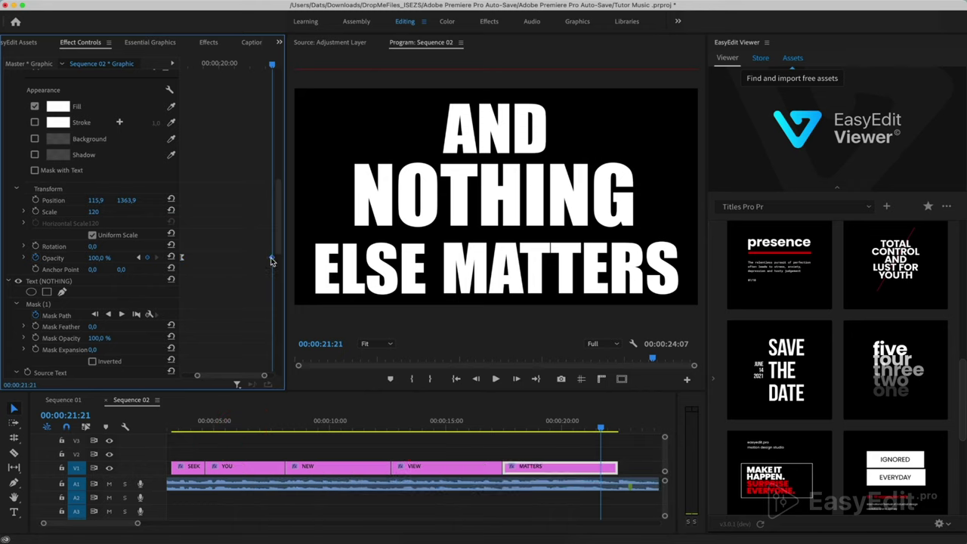
{"action": "right_click", "coordinate": [273, 261]}
{"action": "left_click", "coordinate": [299, 438]}
Ease out MATTERS's first opacity keyframe and ease in its last one.
{"action": "scroll", "coordinate": [235, 291], "scroll_direction": "down", "scroll_amount": 5}
{"action": "right_click", "coordinate": [182, 140]}
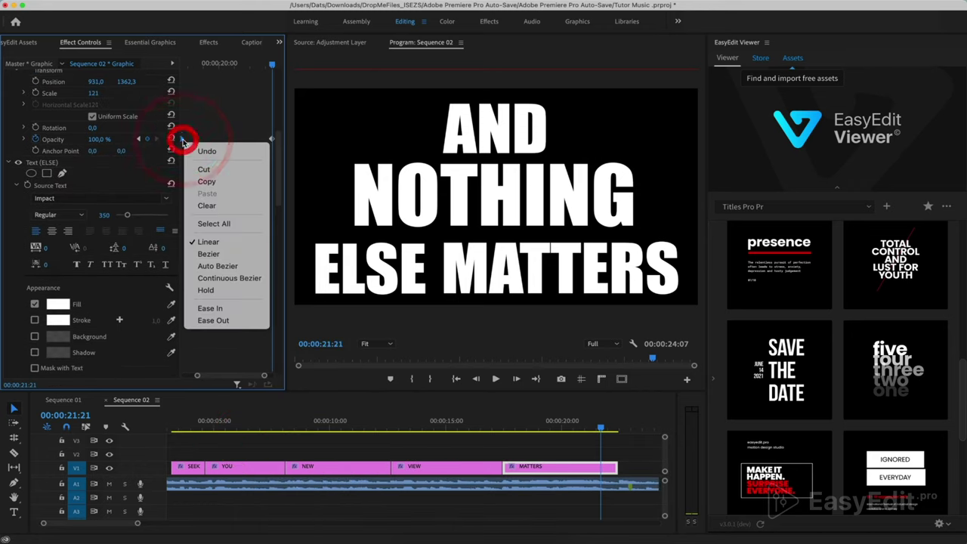
{"action": "left_click", "coordinate": [213, 320]}
{"action": "right_click", "coordinate": [272, 141]}
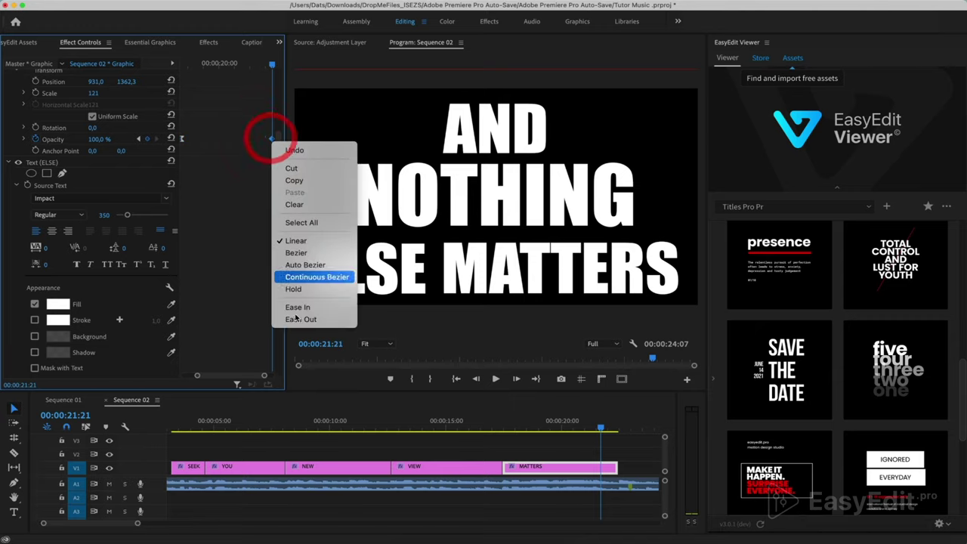
{"action": "left_click", "coordinate": [305, 305]}
Return to the start of the sequence and play it from the beginning.
{"action": "left_click", "coordinate": [147, 454]}
{"action": "key", "text": "Home"}
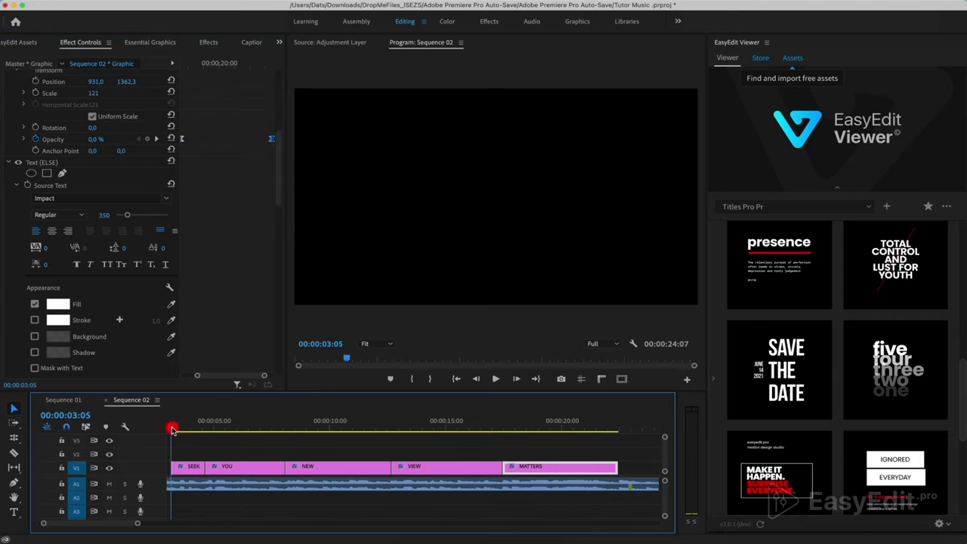
{"action": "key", "text": "space"}
{"action": "key", "text": "backslash"}
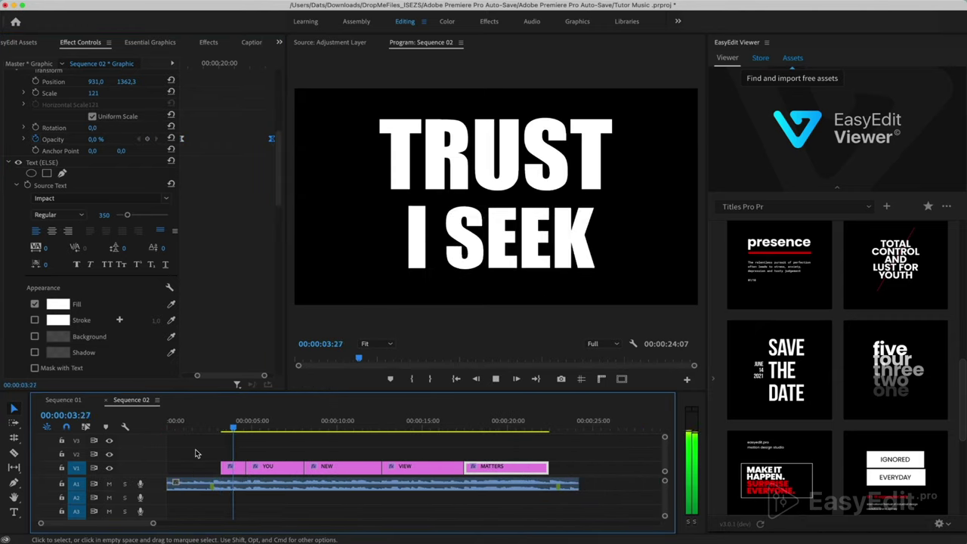
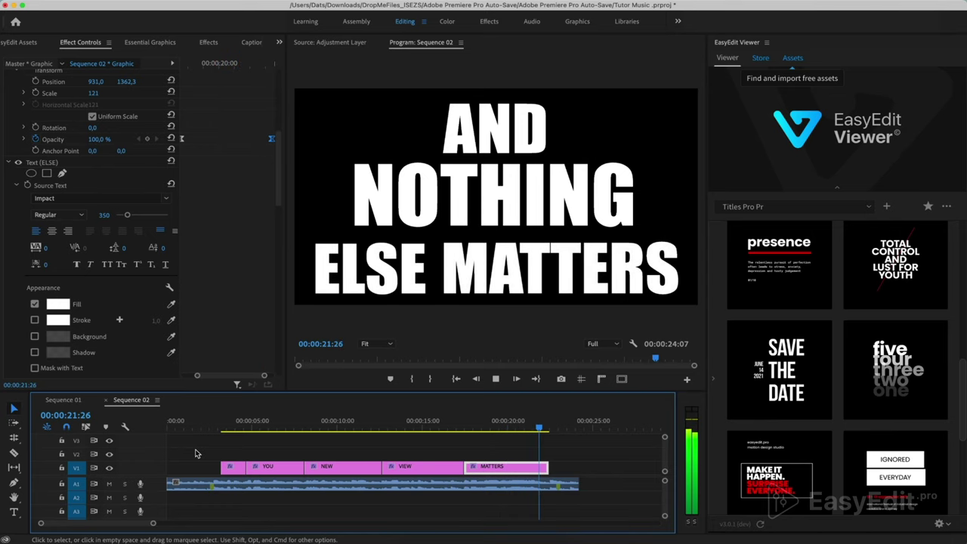
Stop playback, save the project, and drag all the lyric title clips from V1 up onto V2.
{"action": "key", "text": "space"}
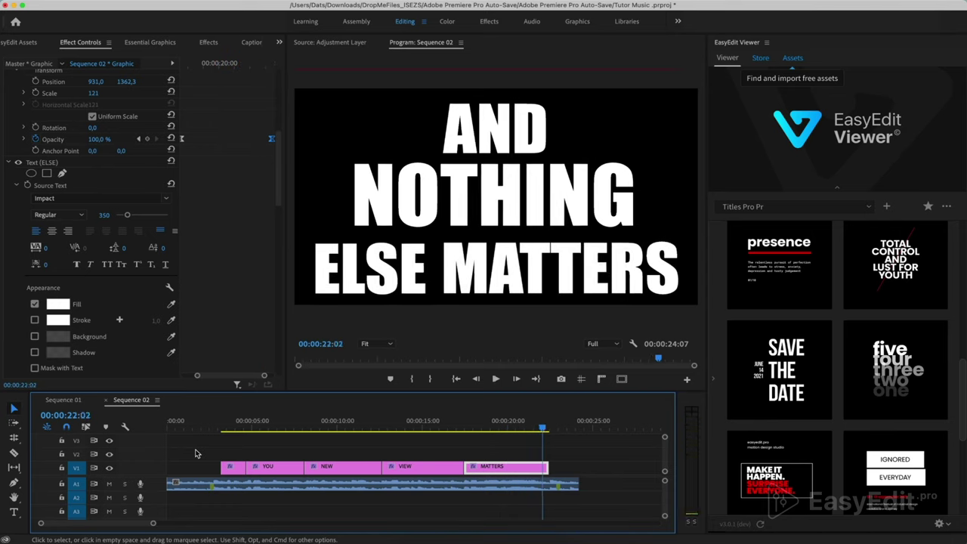
{"action": "key", "text": "super+s"}
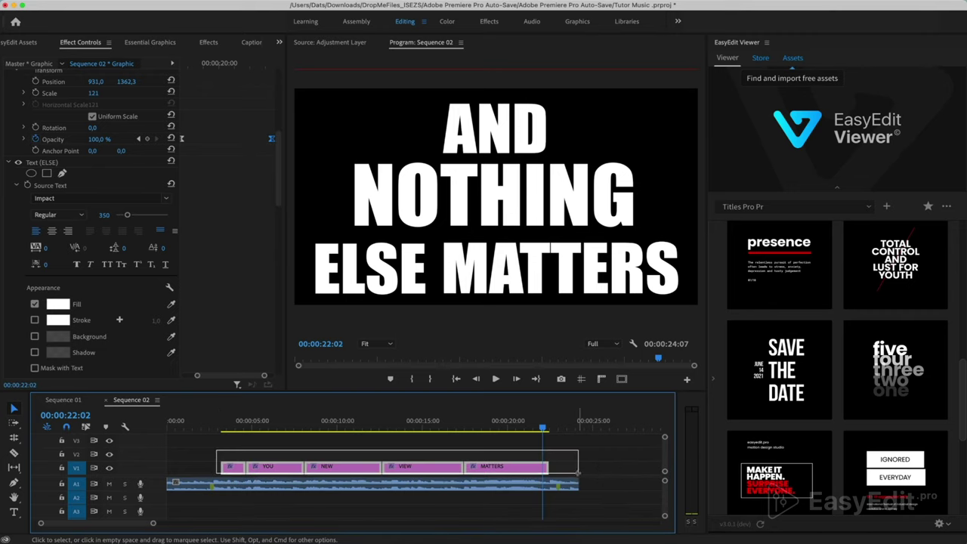
{"action": "mouse_move", "coordinate": [216, 453]}
{"action": "left_mouse_down"}
{"action": "mouse_move", "coordinate": [579, 484]}
{"action": "mouse_move", "coordinate": [530, 464]}
{"action": "left_mouse_up"}
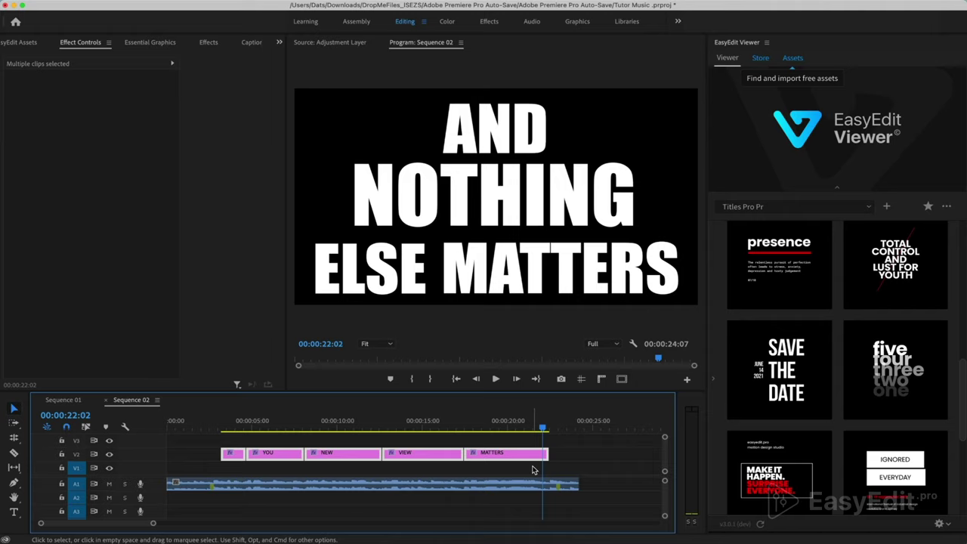
{"action": "key", "text": "minus"}
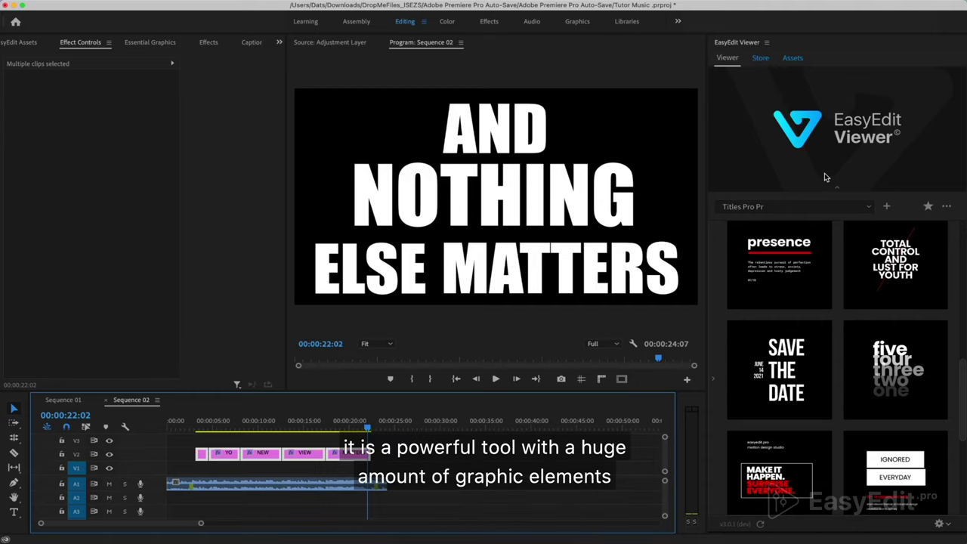
Open EasyEdit Assets and switch the asset type from GIFs to Videos.
{"action": "left_click", "coordinate": [793, 59]}
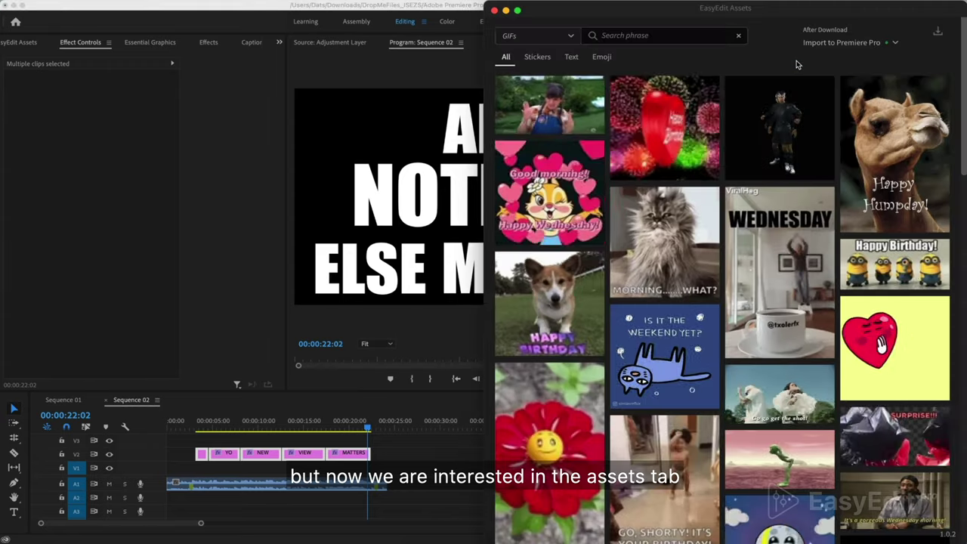
{"action": "left_click", "coordinate": [563, 36]}
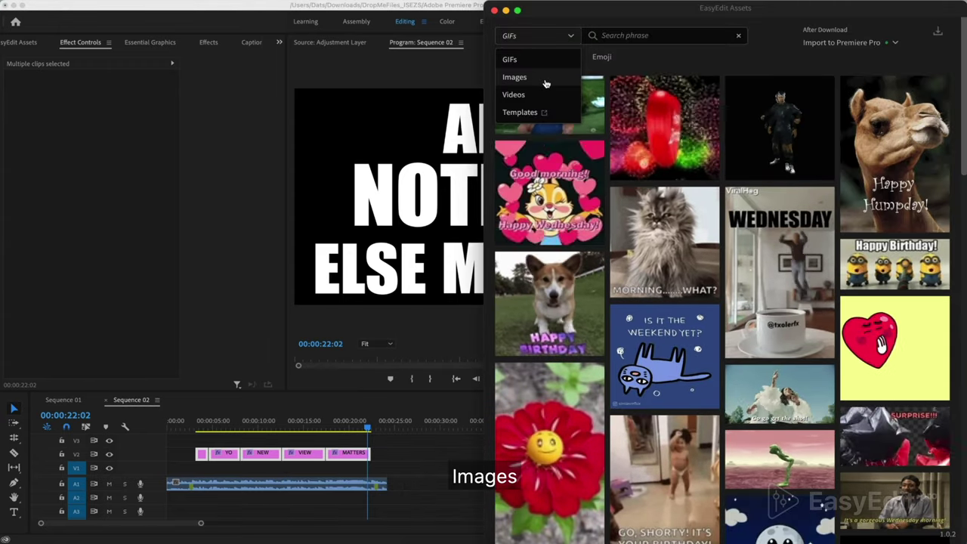
{"action": "left_click", "coordinate": [513, 96]}
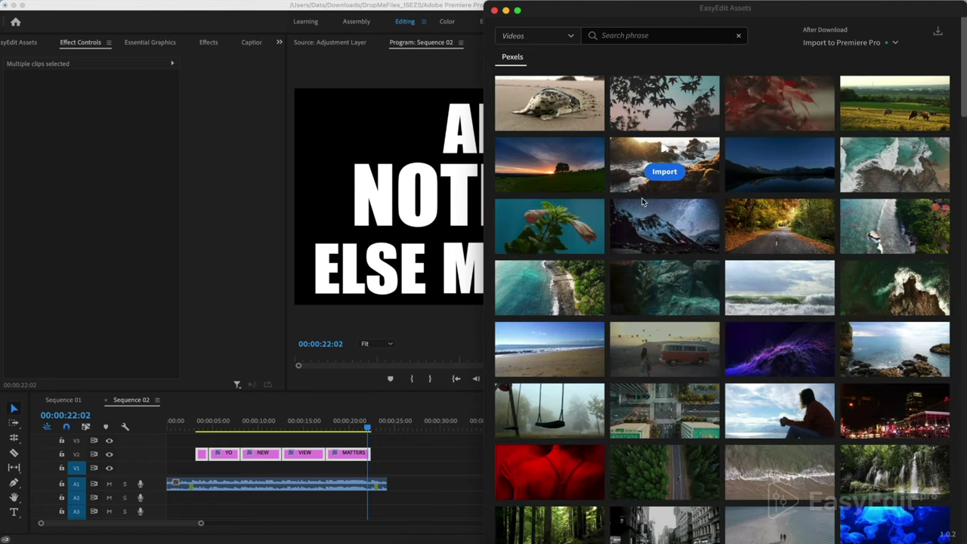
{"action": "scroll", "coordinate": [642, 204], "scroll_direction": "down", "scroll_amount": 2}
{"action": "scroll", "coordinate": [642, 204], "scroll_direction": "down", "scroll_amount": 4}
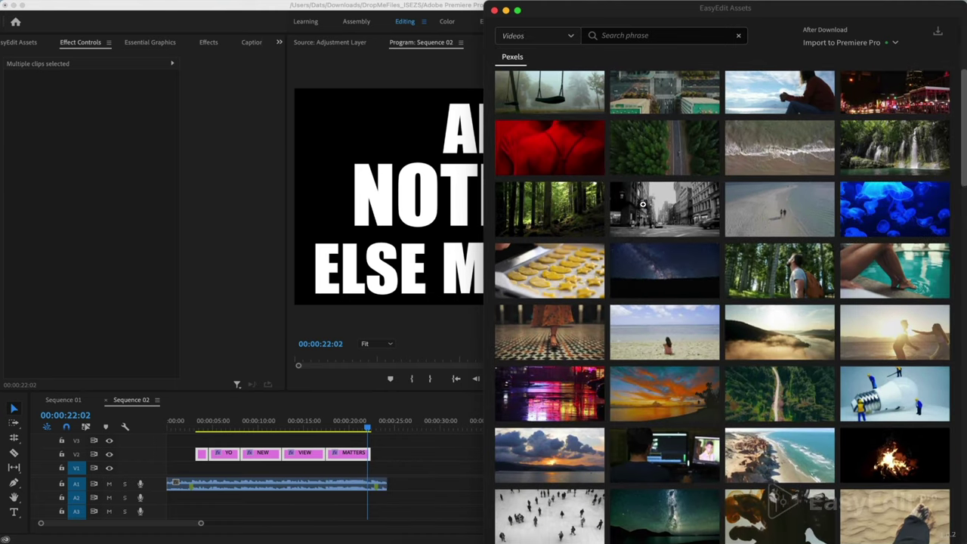
{"action": "scroll", "coordinate": [643, 204], "scroll_direction": "down", "scroll_amount": 2}
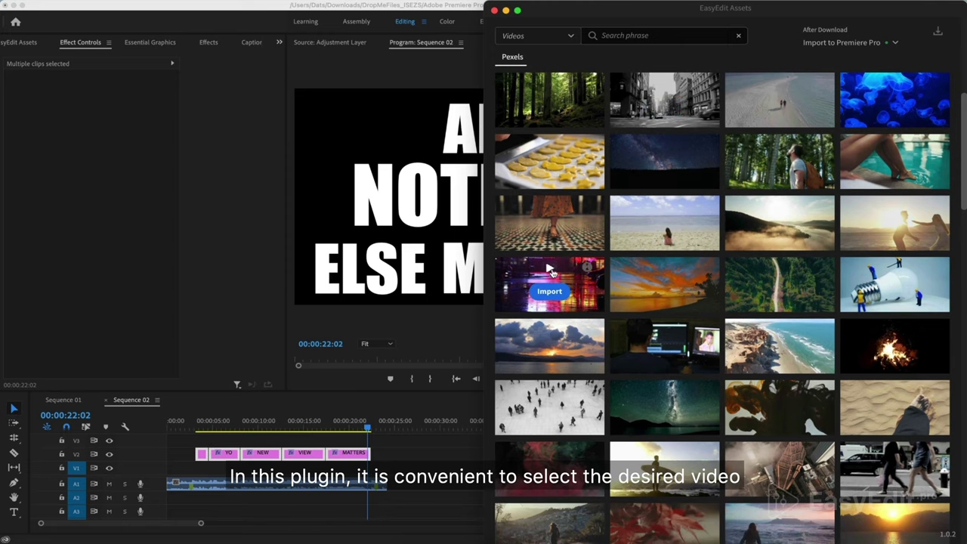
Preview the Pexels neon rainy-street clip and import it into Sequence 02.
{"action": "left_click", "coordinate": [550, 269]}
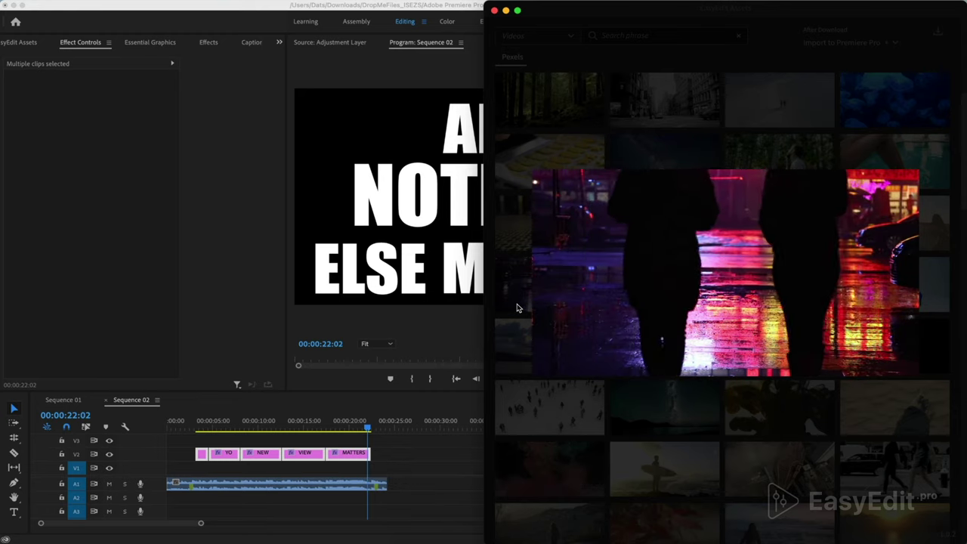
{"action": "mouse_move", "coordinate": [670, 358]}
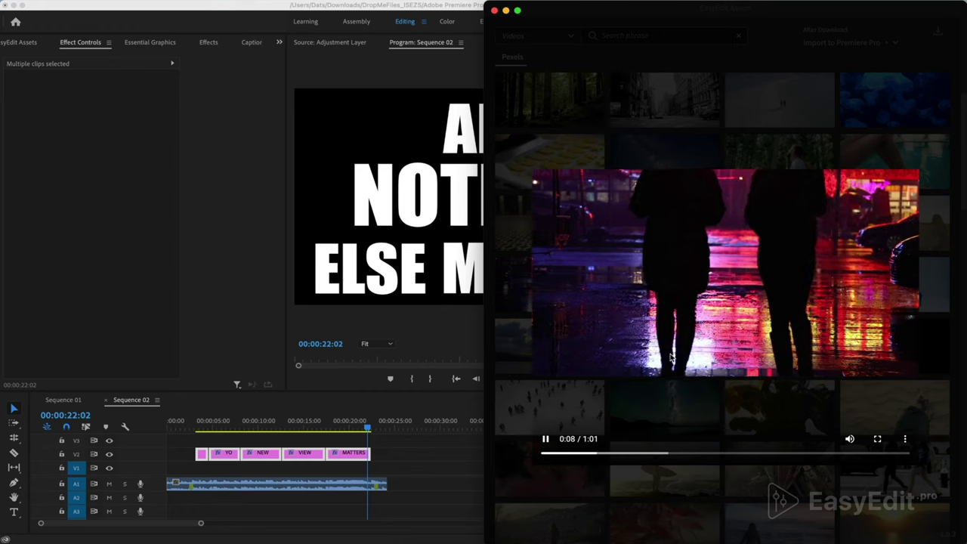
{"action": "left_click", "coordinate": [683, 454]}
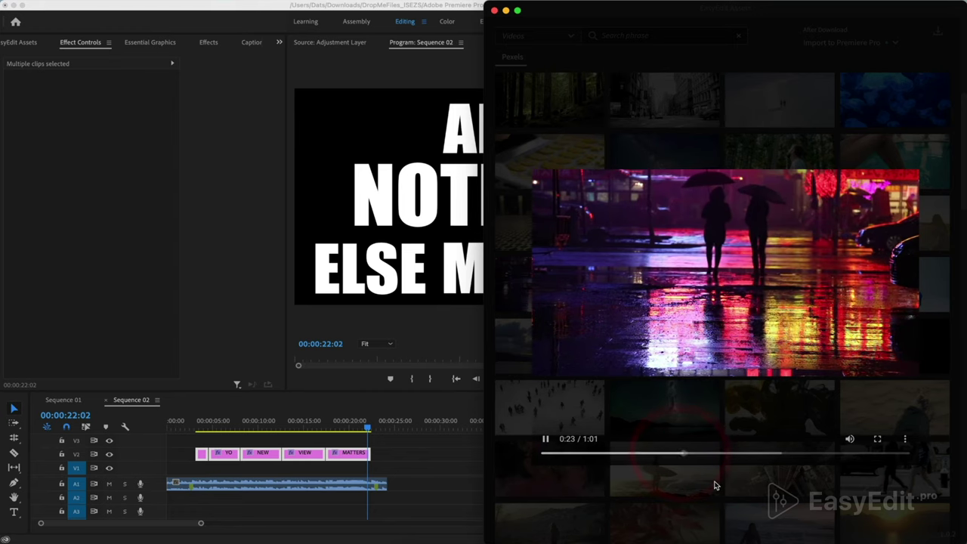
{"action": "left_click", "coordinate": [714, 484]}
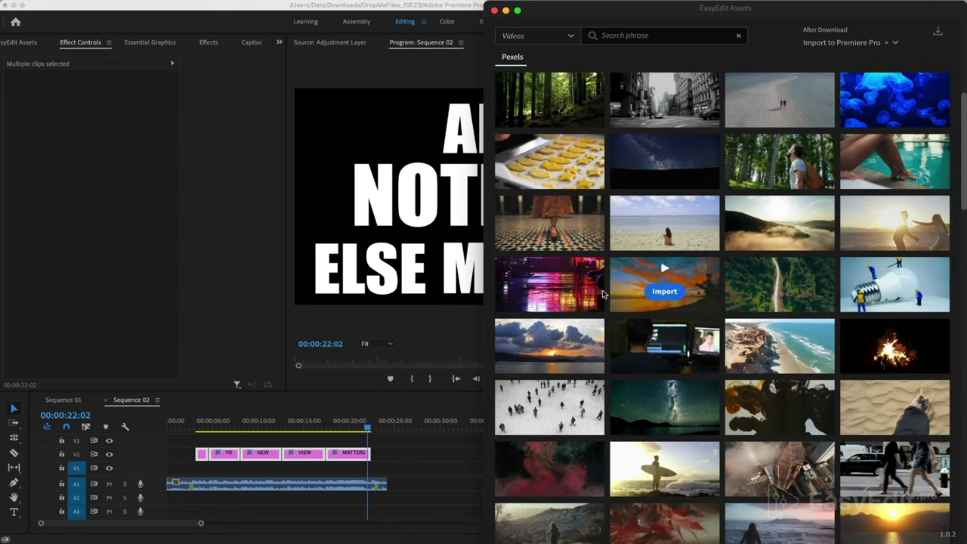
{"action": "left_click", "coordinate": [548, 297]}
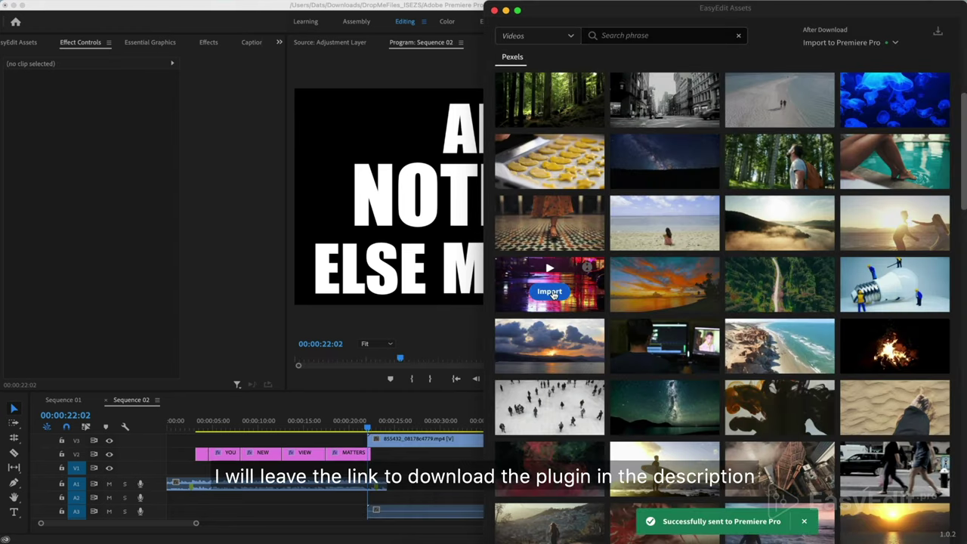
{"action": "left_click", "coordinate": [410, 486]}
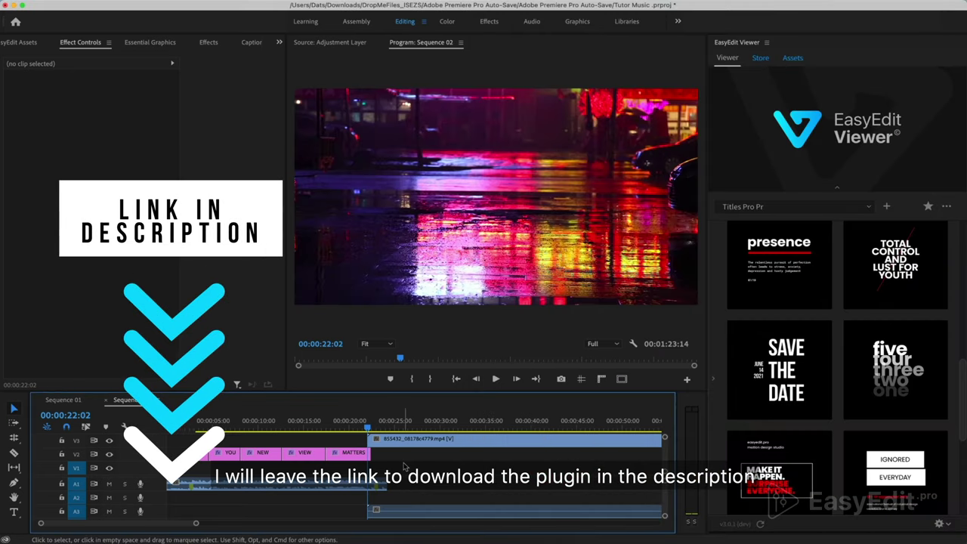
Preview the imported neon clip, then move it from V3 down to V1 at 00:00:00.
{"action": "left_click", "coordinate": [420, 513]}
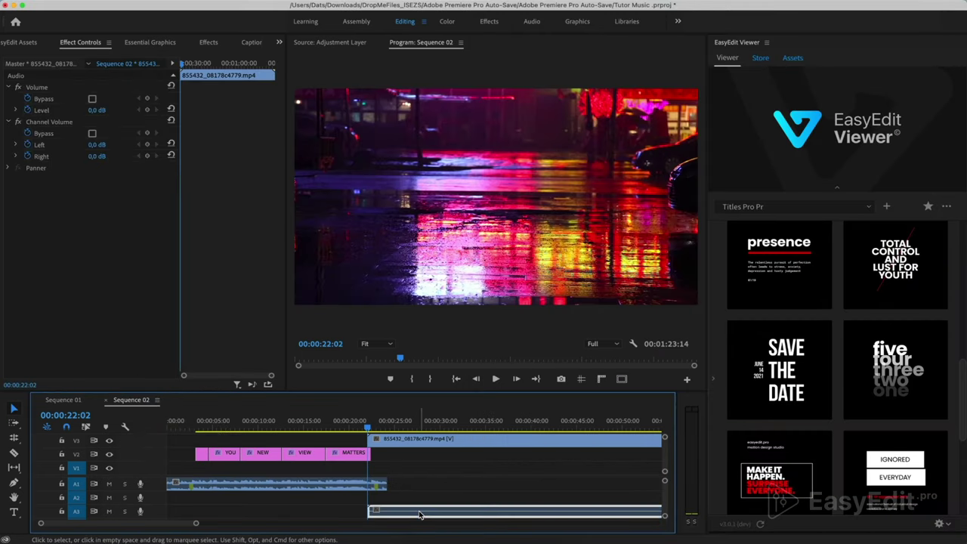
{"action": "left_click", "coordinate": [420, 515]}
{"action": "key", "text": "space"}
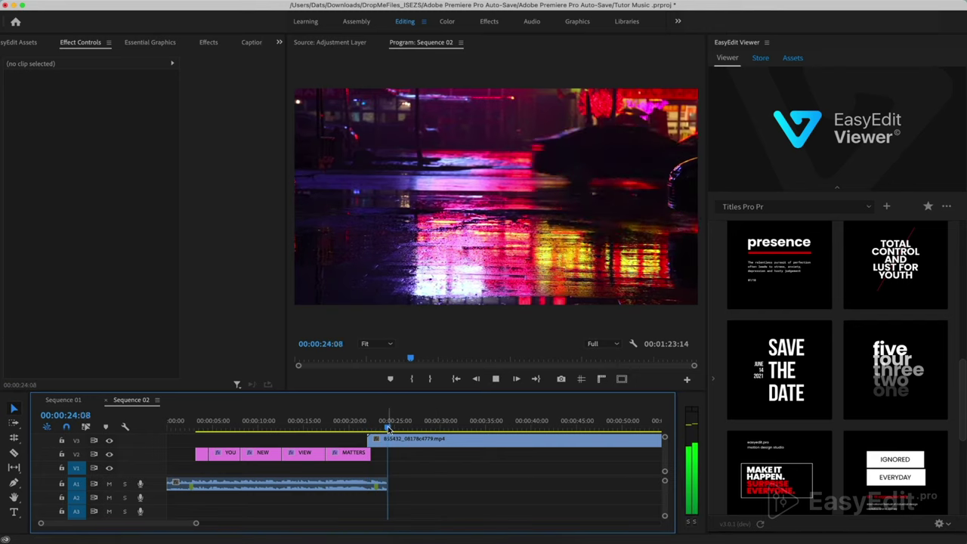
{"action": "mouse_move", "coordinate": [407, 435]}
{"action": "left_mouse_down"}
{"action": "mouse_move", "coordinate": [421, 451]}
{"action": "mouse_move", "coordinate": [440, 449]}
{"action": "left_mouse_up"}
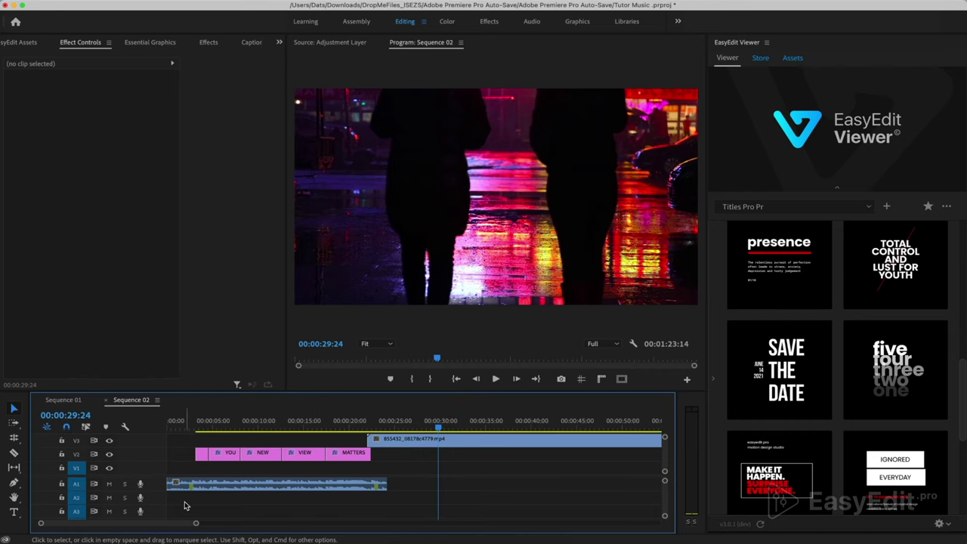
{"action": "left_click_drag", "start_coordinate": [485, 447], "coordinate": [287, 480]}
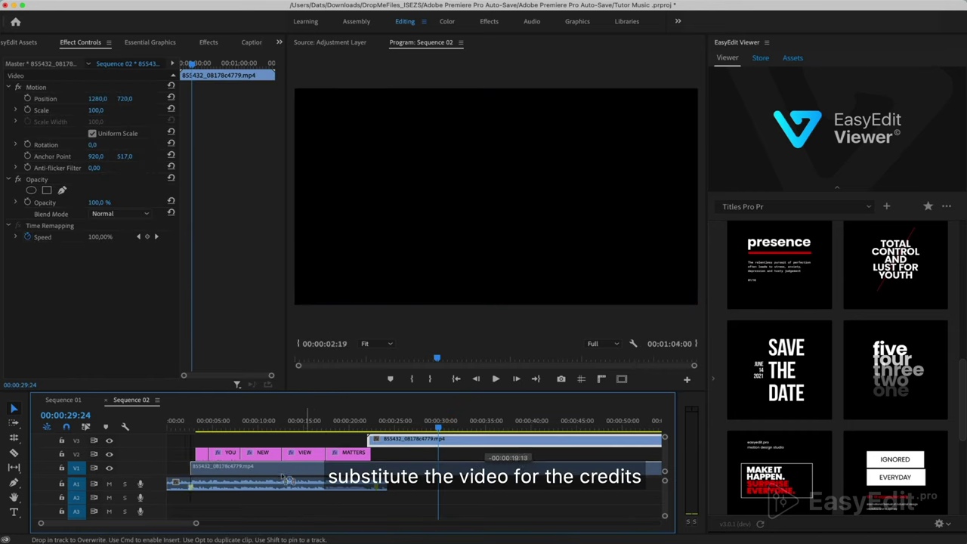
{"action": "left_click_drag", "start_coordinate": [226, 480], "coordinate": [220, 473]}
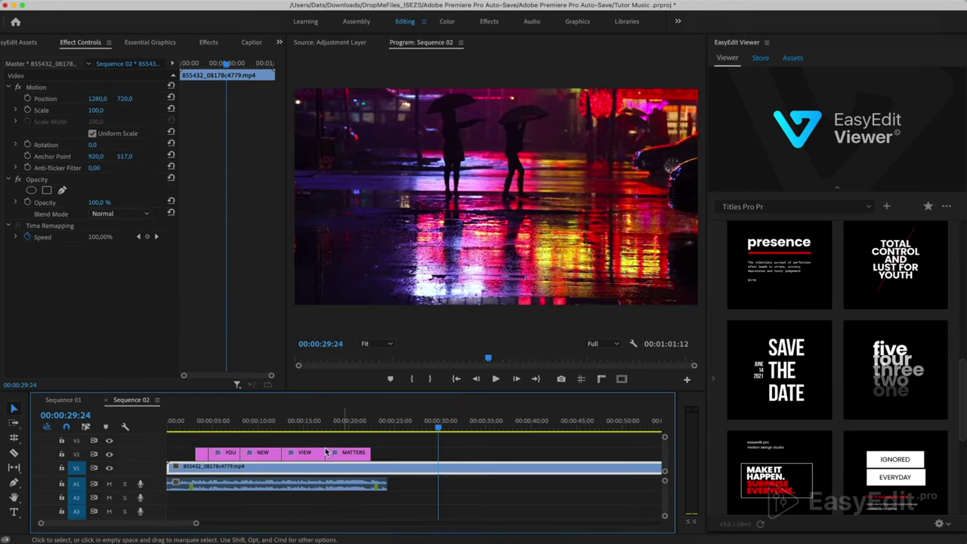
{"action": "mouse_move", "coordinate": [183, 429]}
{"action": "left_mouse_down"}
{"action": "mouse_move", "coordinate": [207, 431]}
{"action": "mouse_move", "coordinate": [202, 444]}
{"action": "left_mouse_up"}
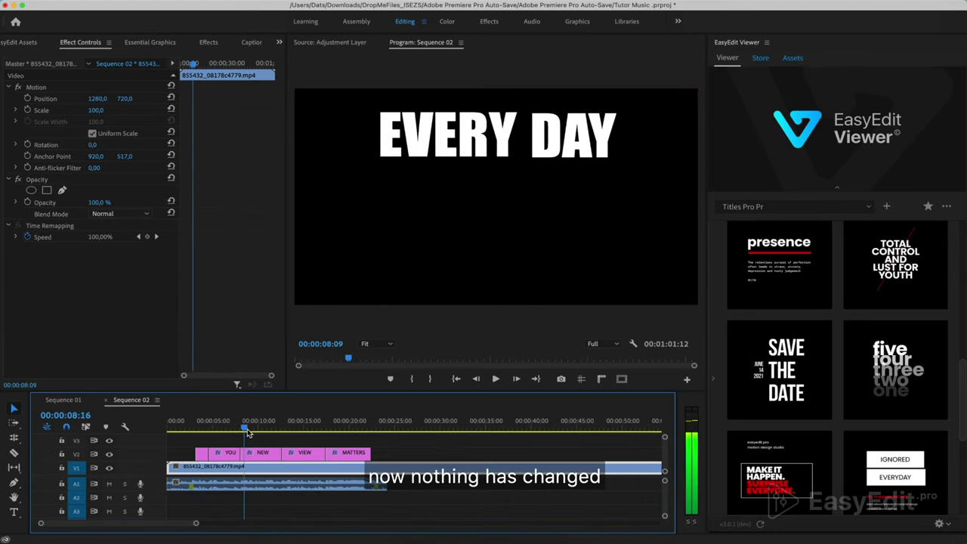
Make TRUST an inverted text mask, previewing it with and without inversion.
{"action": "left_click", "coordinate": [204, 427]}
{"action": "key", "text": "="}
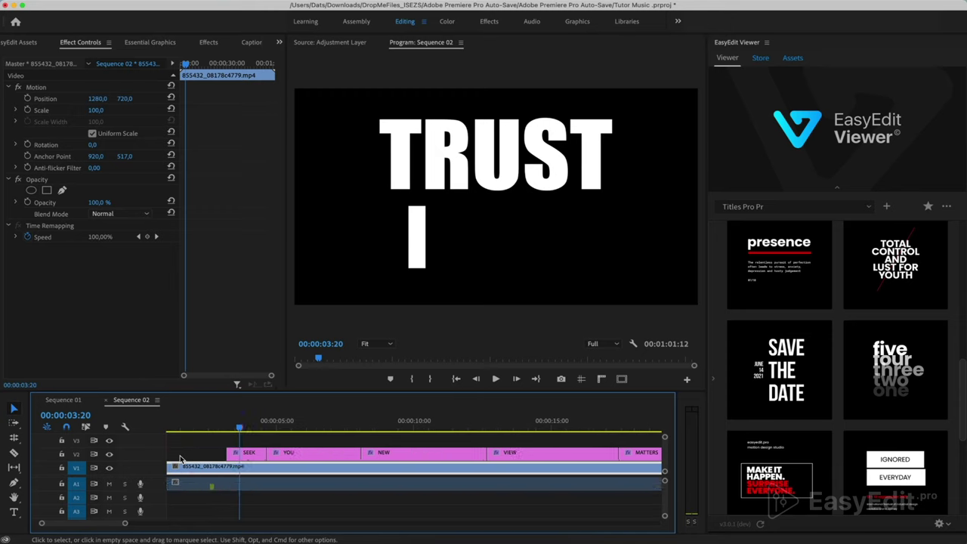
{"action": "left_click", "coordinate": [265, 455]}
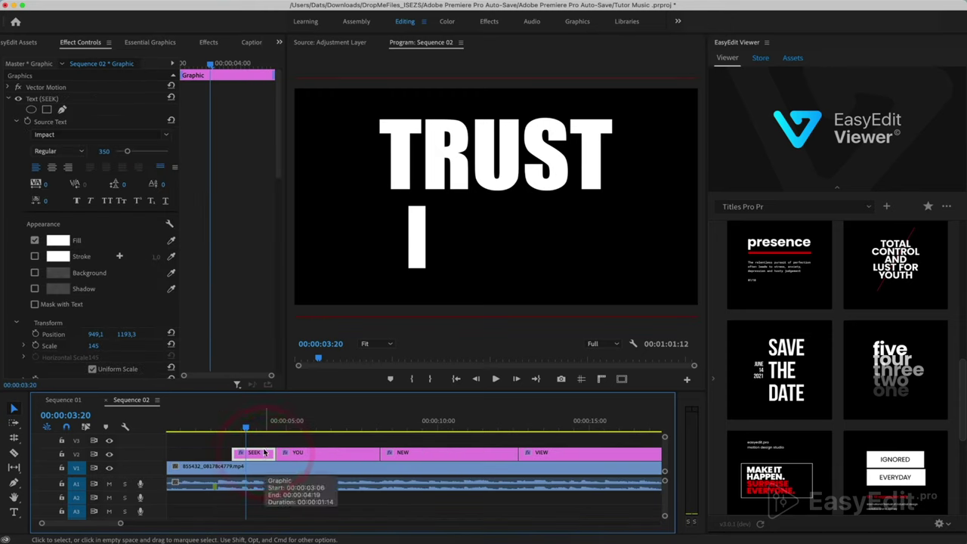
{"action": "left_click", "coordinate": [251, 429]}
{"action": "left_click_drag", "start_coordinate": [252, 429], "coordinate": [261, 429]}
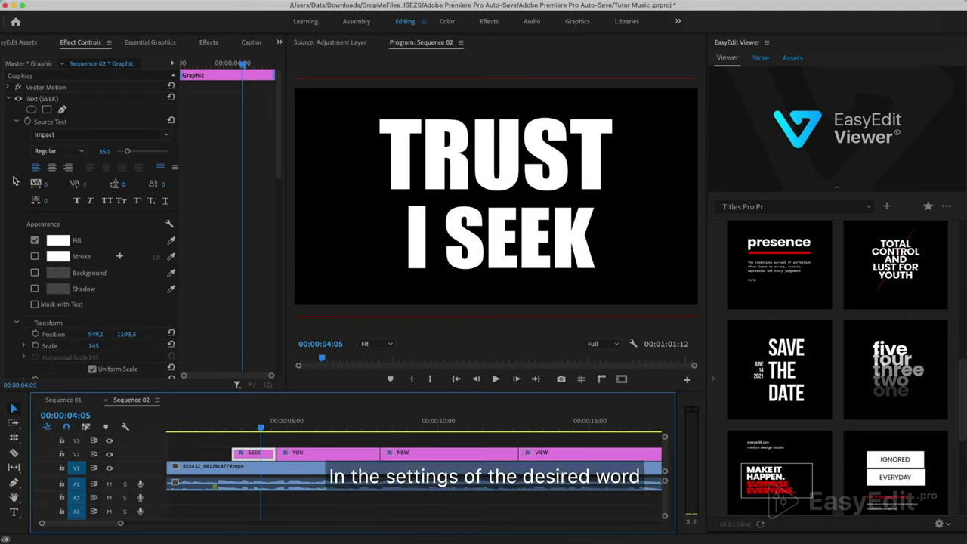
{"action": "scroll", "coordinate": [14, 181], "scroll_direction": "down", "scroll_amount": 10}
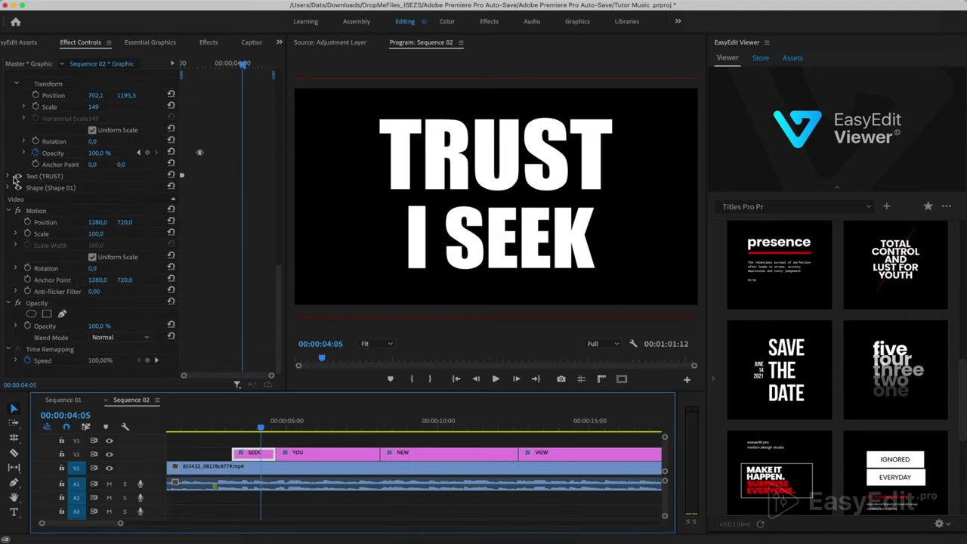
{"action": "left_click", "coordinate": [9, 176]}
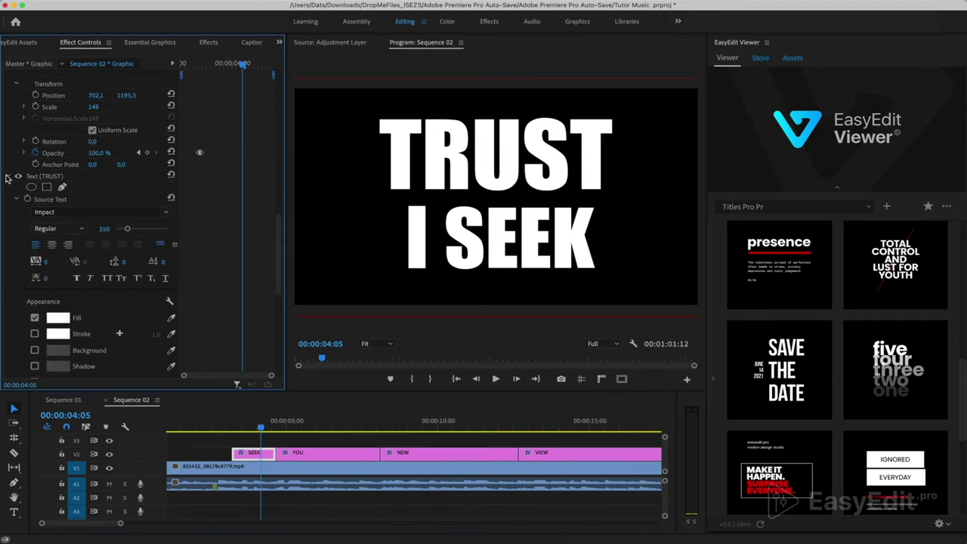
{"action": "scroll", "coordinate": [20, 262], "scroll_direction": "down", "scroll_amount": 5}
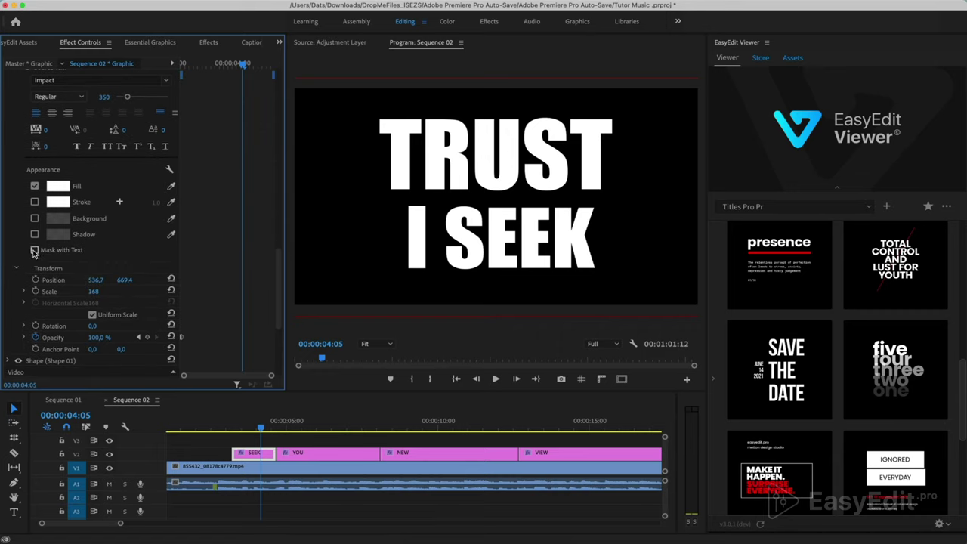
{"action": "left_click", "coordinate": [34, 251]}
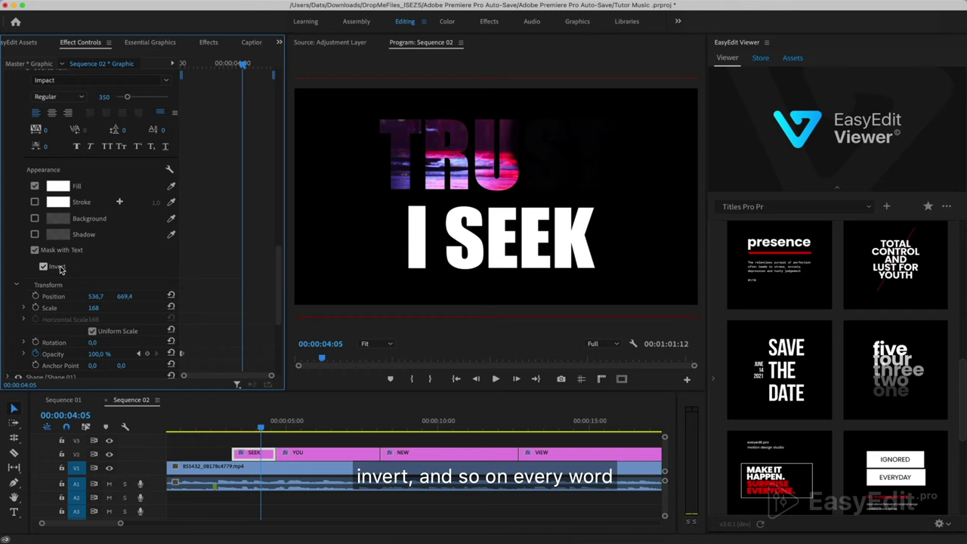
{"action": "left_click", "coordinate": [43, 267]}
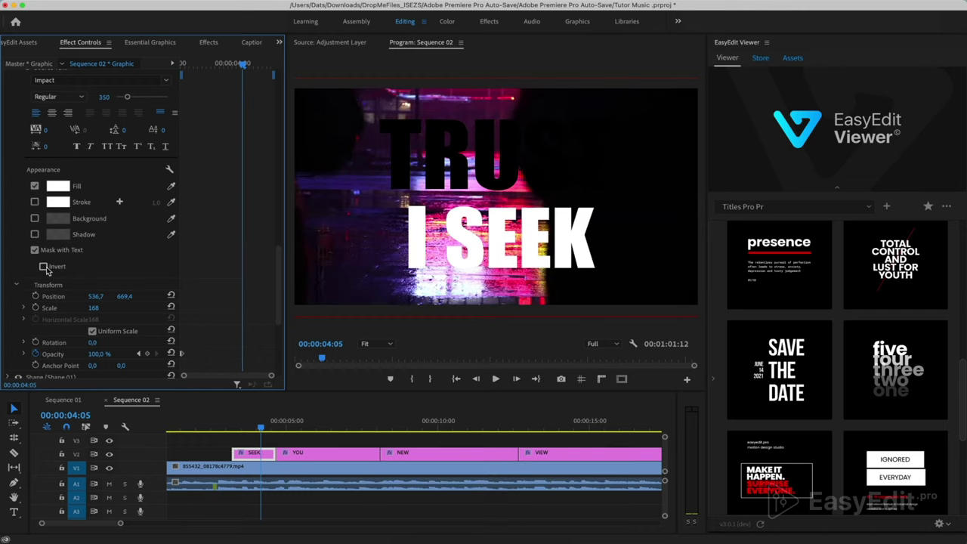
{"action": "left_click", "coordinate": [236, 431]}
{"action": "key", "text": "space"}
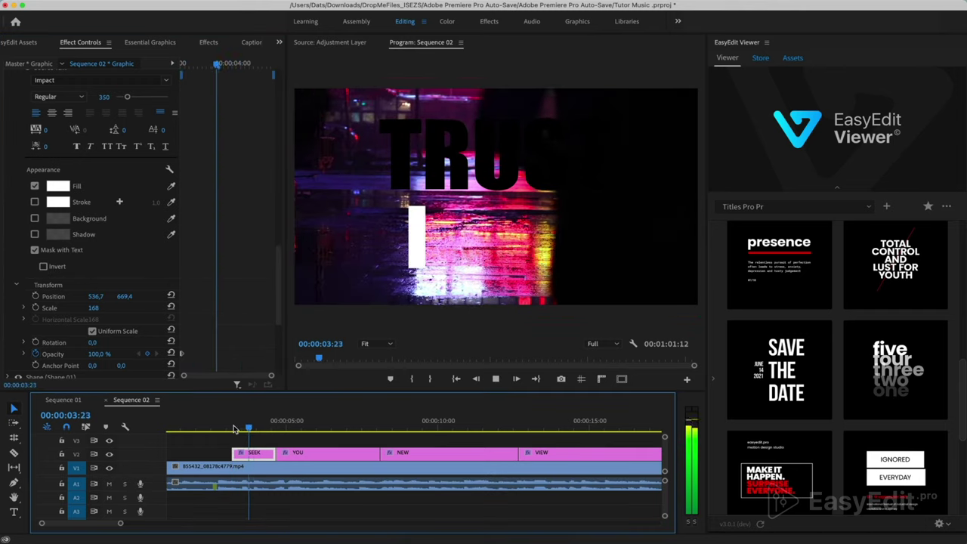
{"action": "key", "text": "space"}
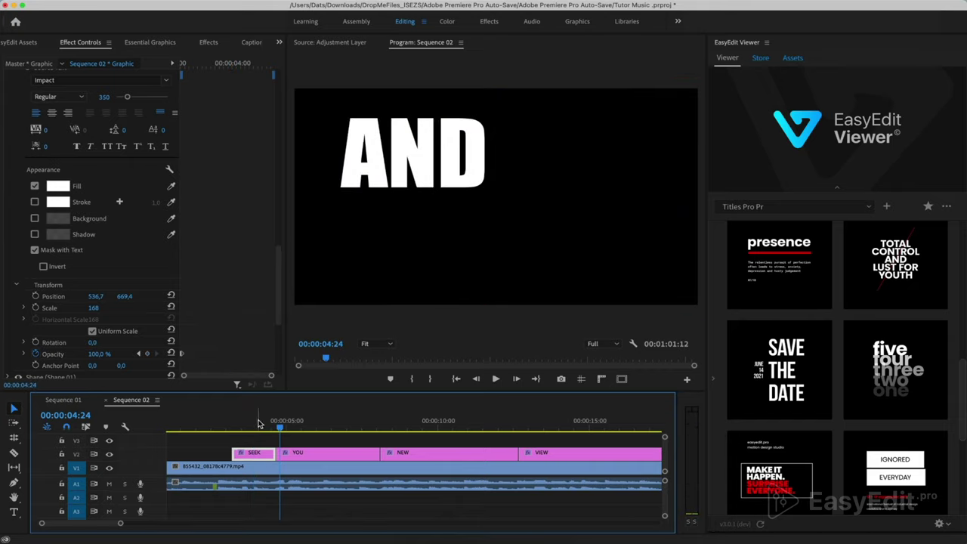
{"action": "left_click", "coordinate": [43, 267]}
Enable Mask with Text and Invert on the I and SEEK text layers.
{"action": "scroll", "coordinate": [30, 254], "scroll_direction": "down", "scroll_amount": 5}
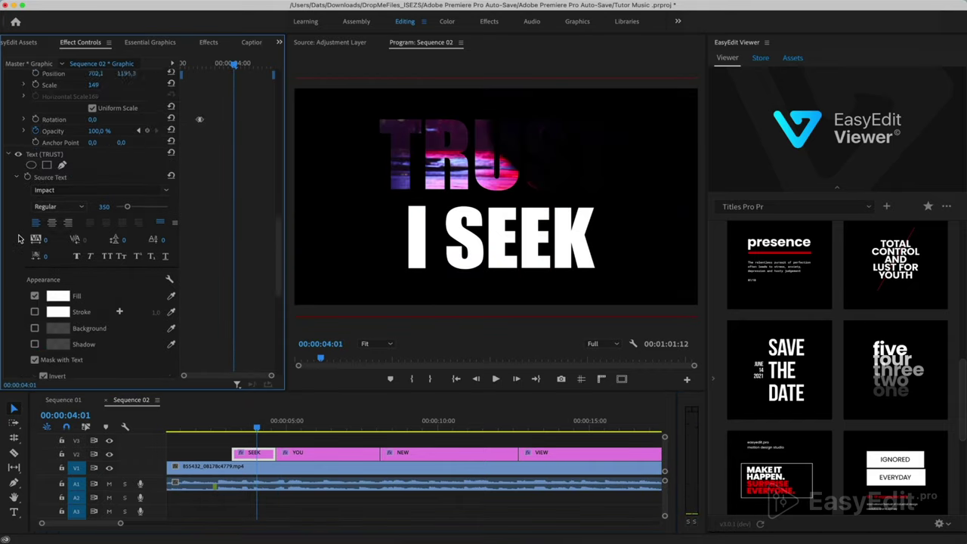
{"action": "left_click", "coordinate": [35, 121]}
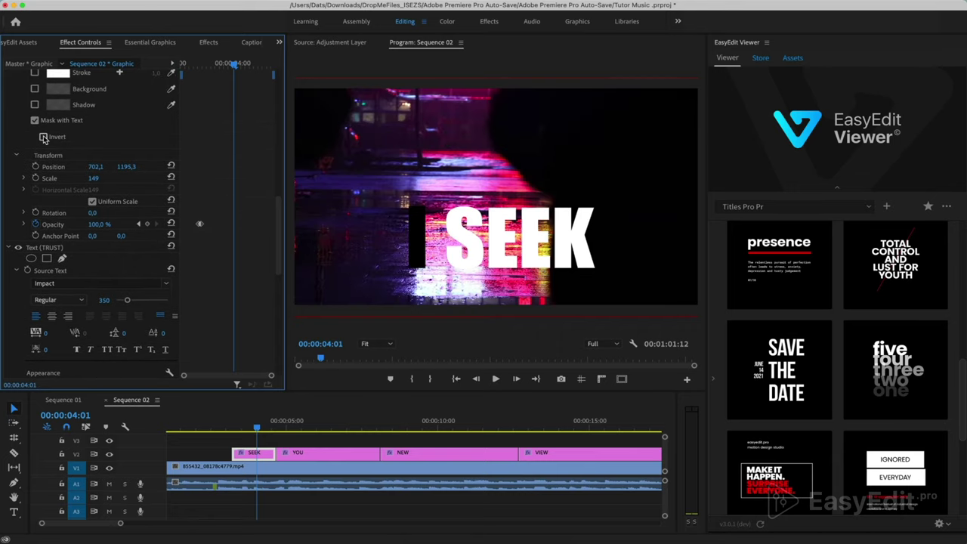
{"action": "left_click", "coordinate": [43, 137]}
{"action": "scroll", "coordinate": [20, 132], "scroll_direction": "down", "scroll_amount": 5}
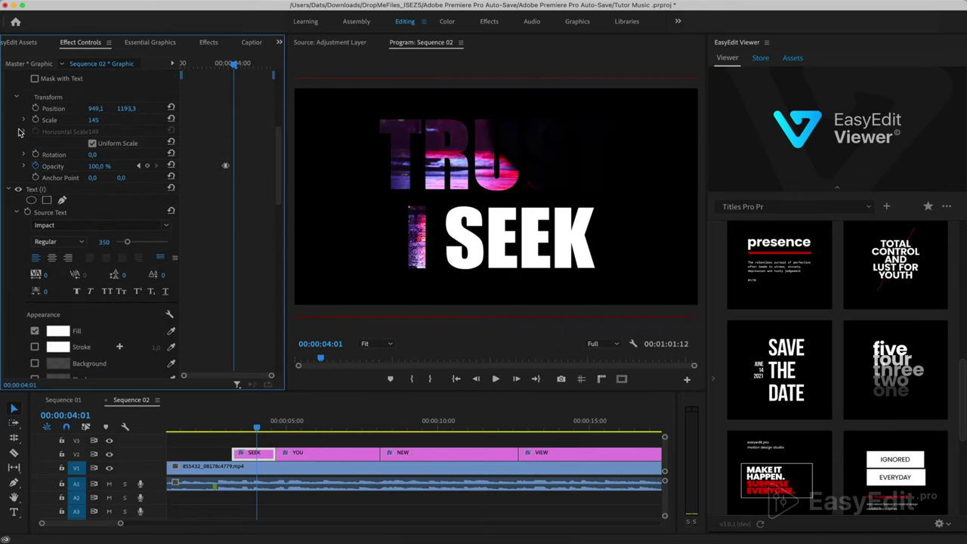
{"action": "scroll", "coordinate": [19, 132], "scroll_direction": "up", "scroll_amount": 1}
{"action": "scroll", "coordinate": [20, 132], "scroll_direction": "up", "scroll_amount": 4}
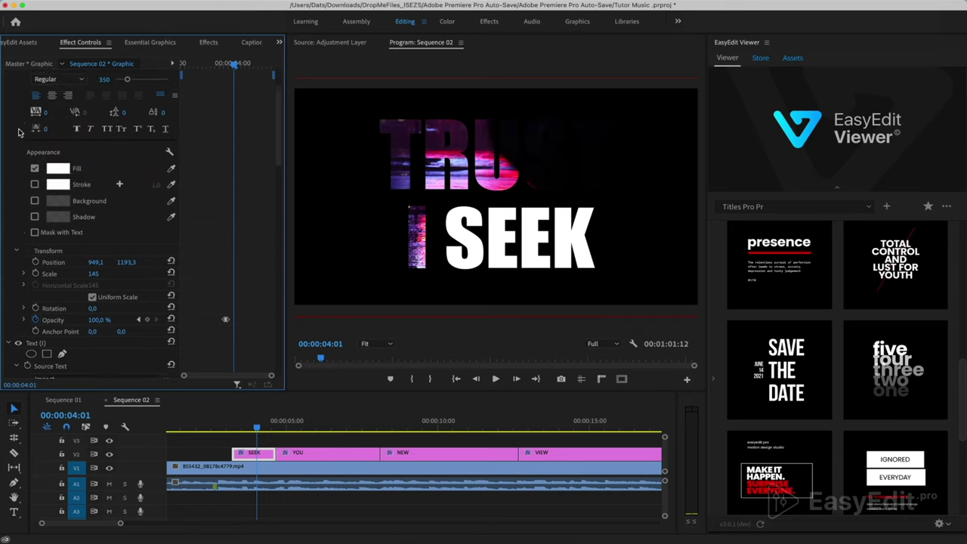
{"action": "scroll", "coordinate": [20, 133], "scroll_direction": "up", "scroll_amount": 1}
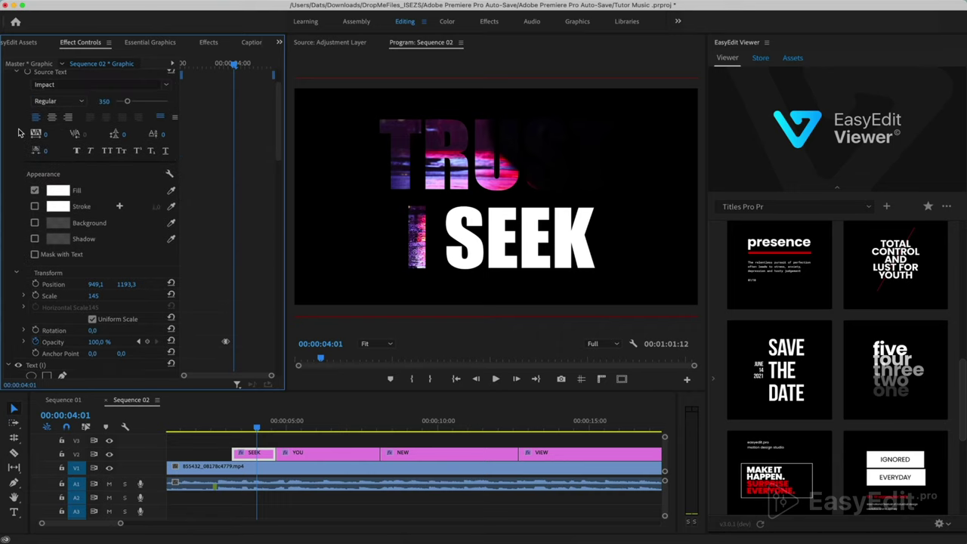
{"action": "left_click", "coordinate": [35, 255]}
{"action": "left_click", "coordinate": [44, 271]}
{"action": "scroll", "coordinate": [23, 184], "scroll_direction": "up", "scroll_amount": 2}
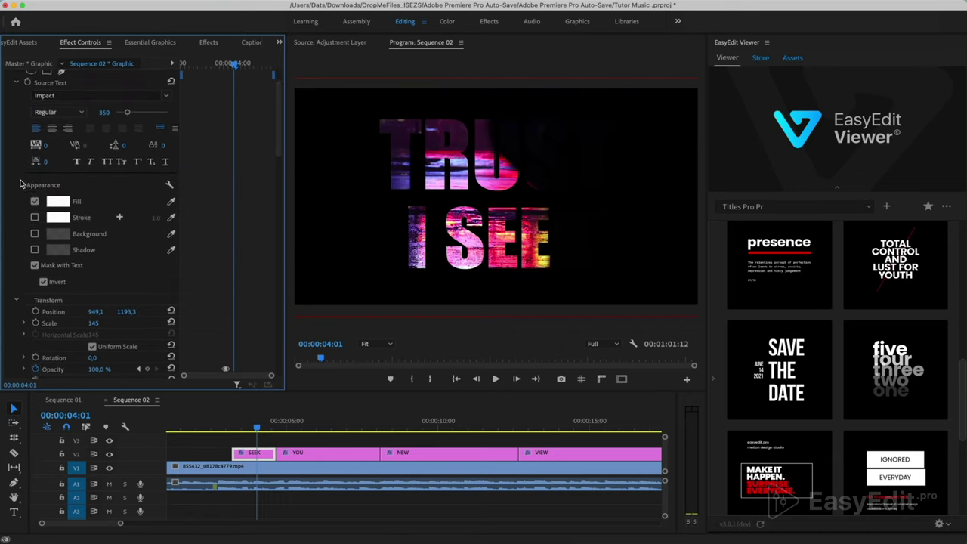
Play from just before TRUST to preview the masked TRUST I SEEK words.
{"action": "left_click", "coordinate": [239, 425]}
{"action": "left_click", "coordinate": [231, 425]}
{"action": "key", "text": "space"}
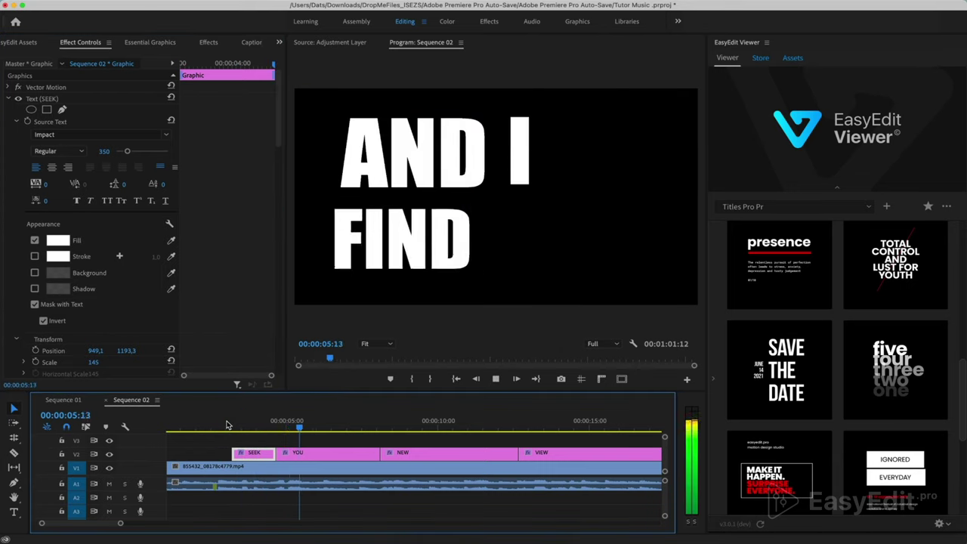
{"action": "key", "text": "space"}
On the AND I FIND IN YOU title, make IN and FIND inverted text masks.
{"action": "left_click", "coordinate": [328, 452]}
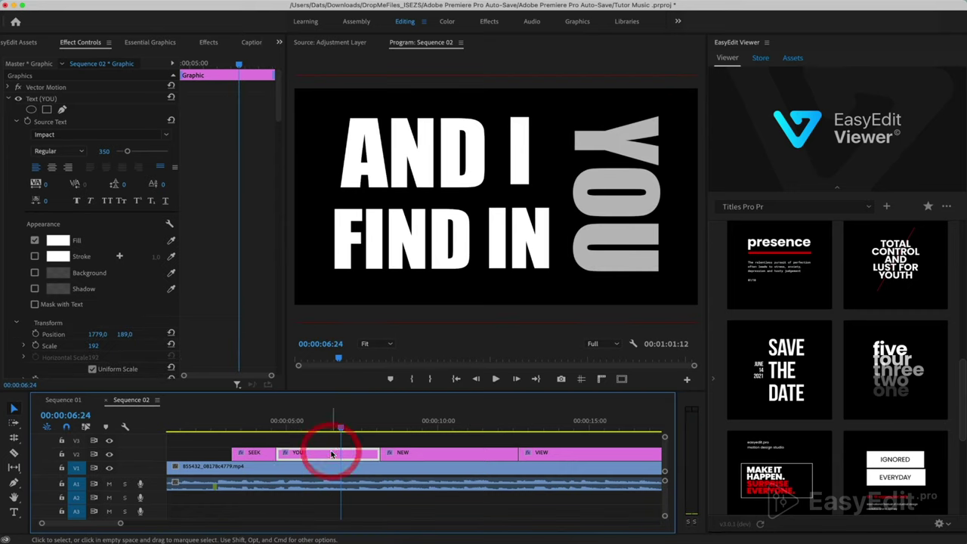
{"action": "scroll", "coordinate": [23, 187], "scroll_direction": "down", "scroll_amount": 3}
{"action": "left_click", "coordinate": [35, 260]}
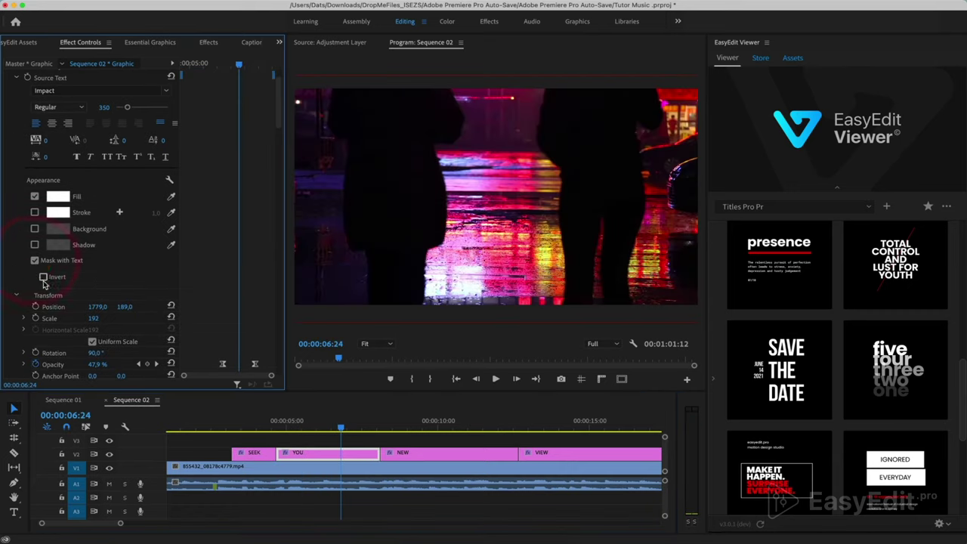
{"action": "scroll", "coordinate": [35, 272], "scroll_direction": "down", "scroll_amount": 5}
{"action": "left_click", "coordinate": [35, 297]}
{"action": "scroll", "coordinate": [45, 314], "scroll_direction": "down", "scroll_amount": 3}
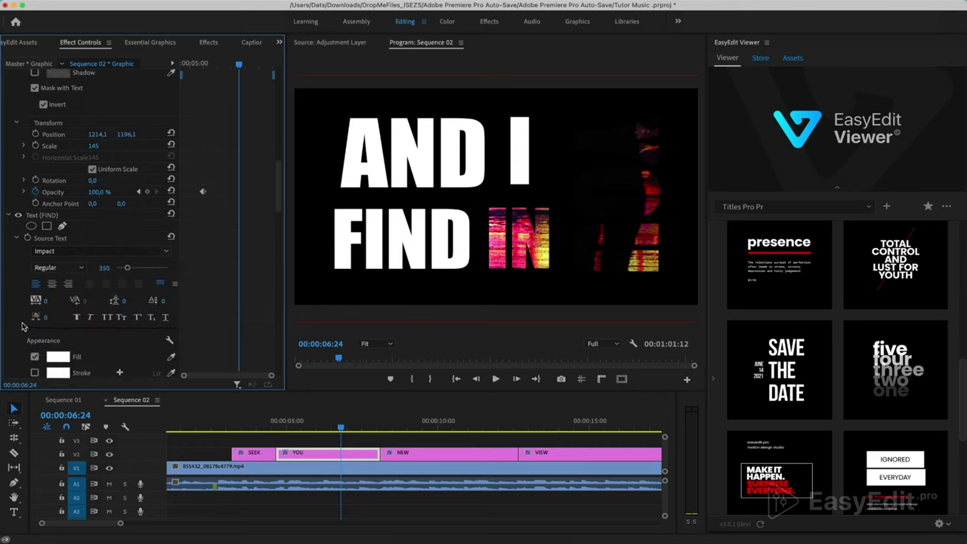
{"action": "scroll", "coordinate": [26, 326], "scroll_direction": "down", "scroll_amount": 2}
{"action": "left_click", "coordinate": [35, 344]}
{"action": "left_click", "coordinate": [43, 360]}
Make the remaining word an inverted mask and play back the AND I FIND IN YOU phrase.
{"action": "scroll", "coordinate": [30, 348], "scroll_direction": "down", "scroll_amount": 1}
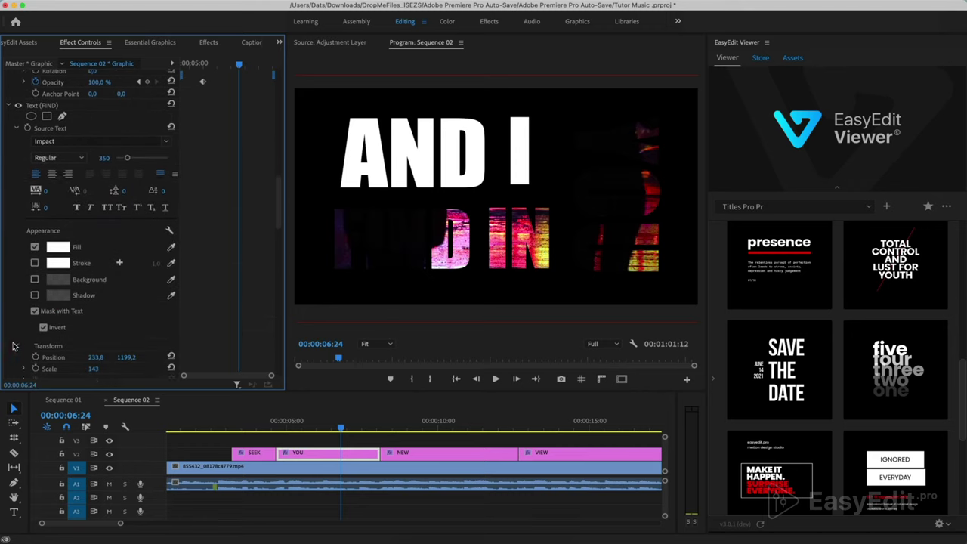
{"action": "scroll", "coordinate": [24, 340], "scroll_direction": "down", "scroll_amount": 5}
{"action": "scroll", "coordinate": [21, 333], "scroll_direction": "down", "scroll_amount": 3}
{"action": "scroll", "coordinate": [21, 333], "scroll_direction": "down", "scroll_amount": 4}
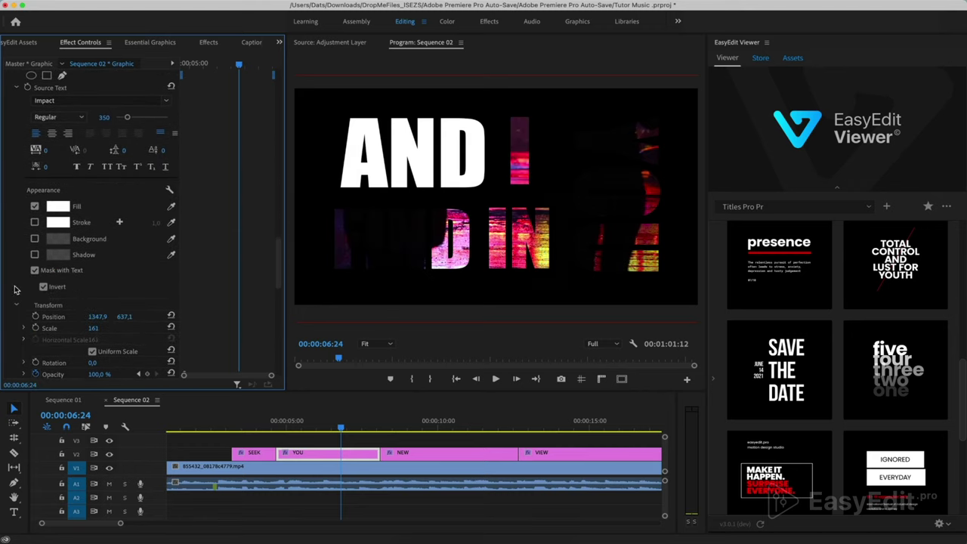
{"action": "scroll", "coordinate": [35, 272], "scroll_direction": "down", "scroll_amount": 3}
{"action": "left_click", "coordinate": [34, 252]}
{"action": "left_click", "coordinate": [43, 269]}
{"action": "left_click", "coordinate": [284, 426]}
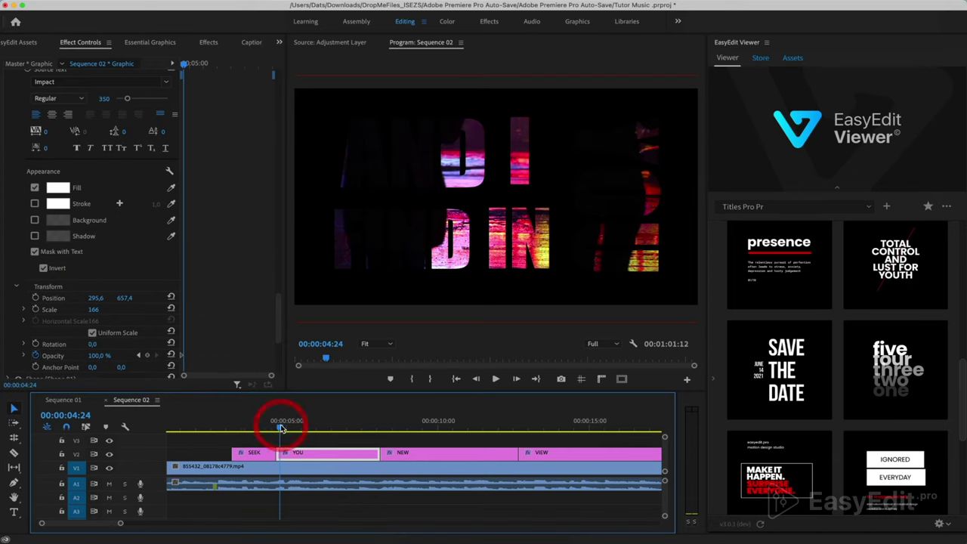
{"action": "key", "text": "space"}
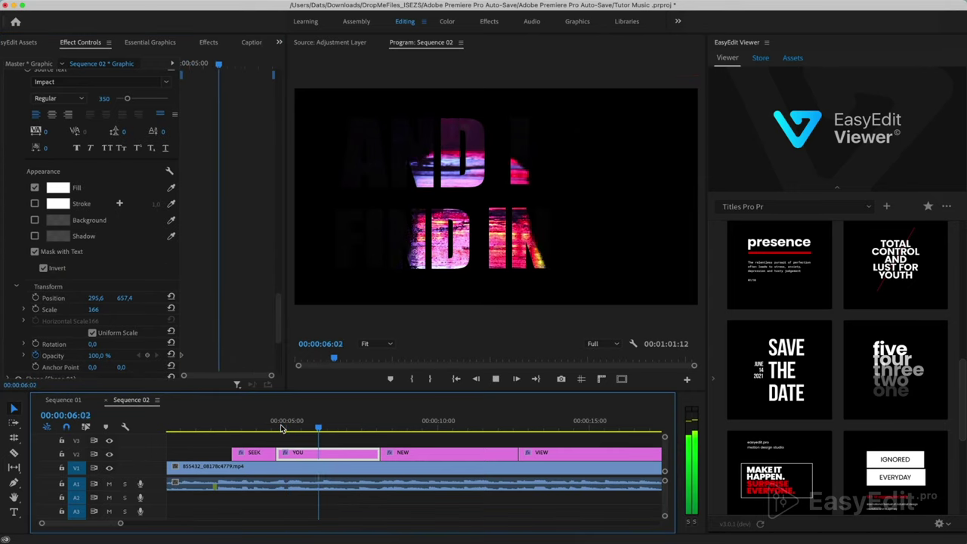
{"action": "key", "text": "space"}
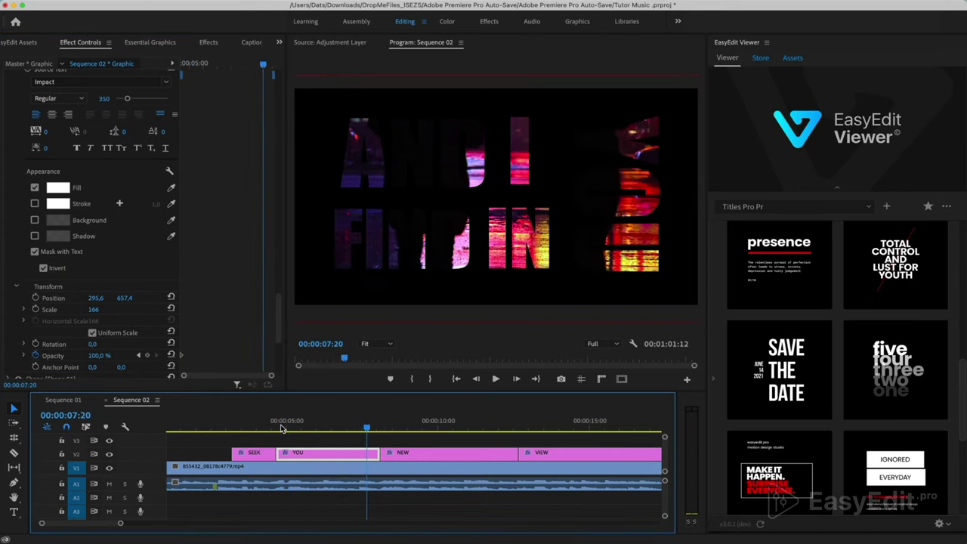
{"action": "key", "text": "minus"}
On the OPEN MIND FOR A DIFFERENT VIEW title, invert the DIFFERENT, FOR and remaining text masks.
{"action": "left_click", "coordinate": [361, 425]}
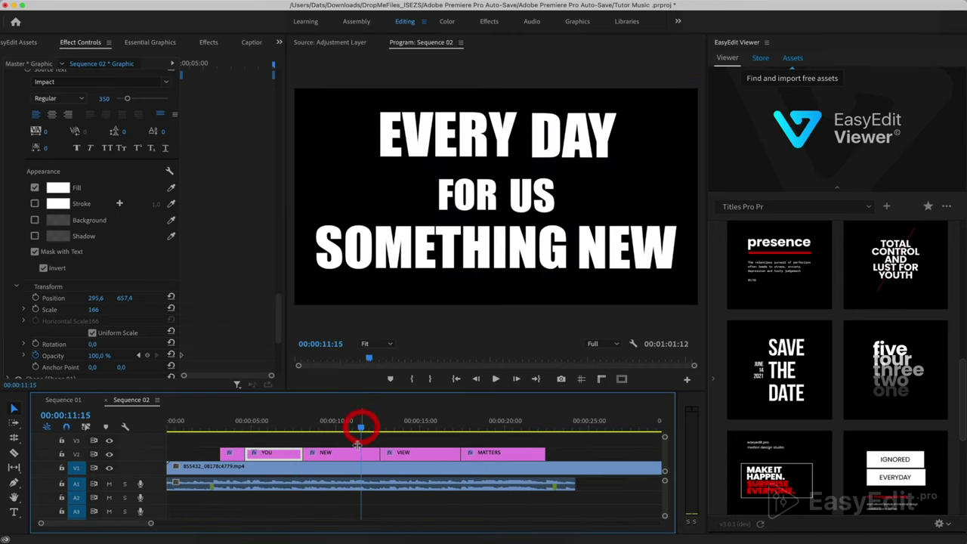
{"action": "left_click", "coordinate": [340, 453]}
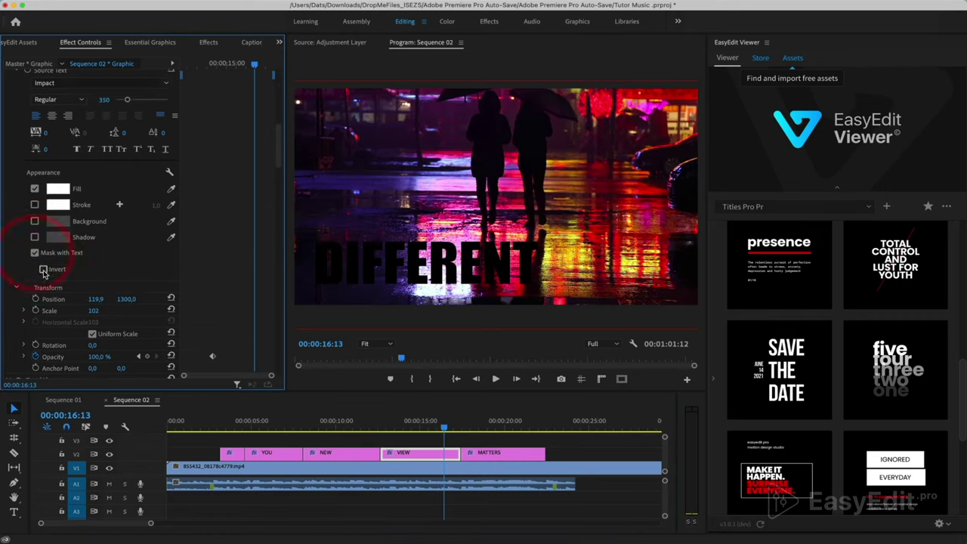
{"action": "left_click", "coordinate": [43, 270]}
{"action": "scroll", "coordinate": [26, 291], "scroll_direction": "down", "scroll_amount": 1}
{"action": "left_click", "coordinate": [34, 303]}
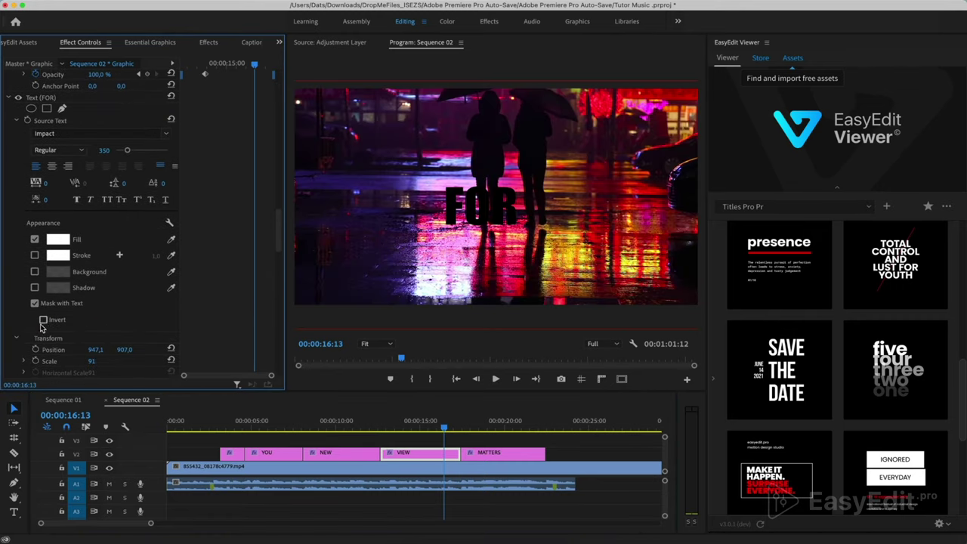
{"action": "scroll", "coordinate": [37, 317], "scroll_direction": "down", "scroll_amount": 3}
{"action": "left_click", "coordinate": [34, 306]}
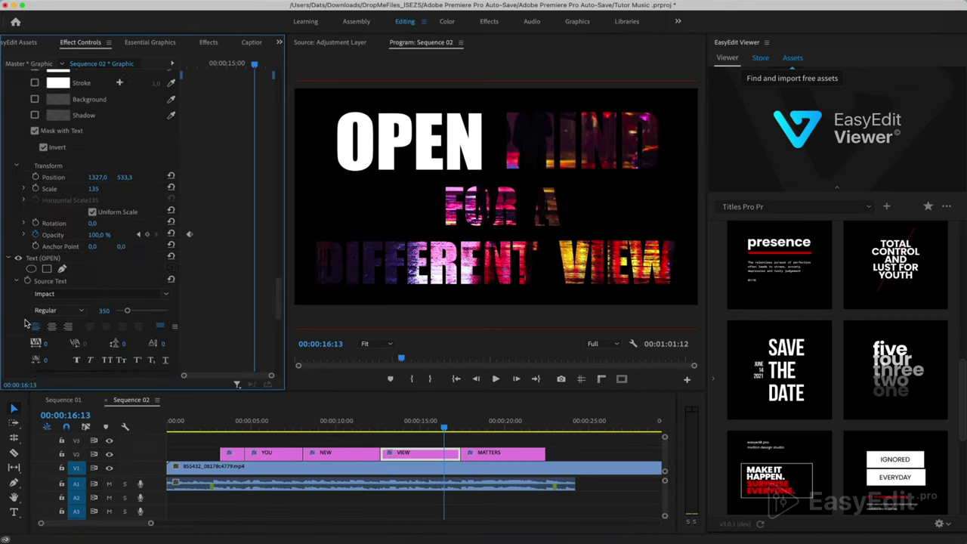
{"action": "scroll", "coordinate": [44, 317], "scroll_direction": "down", "scroll_amount": 1}
{"action": "left_click", "coordinate": [44, 282]}
On the AND NOTHING ELSE MATTERS title, make ELSE, NOTHING and AND inverted text masks.
{"action": "left_click", "coordinate": [531, 428]}
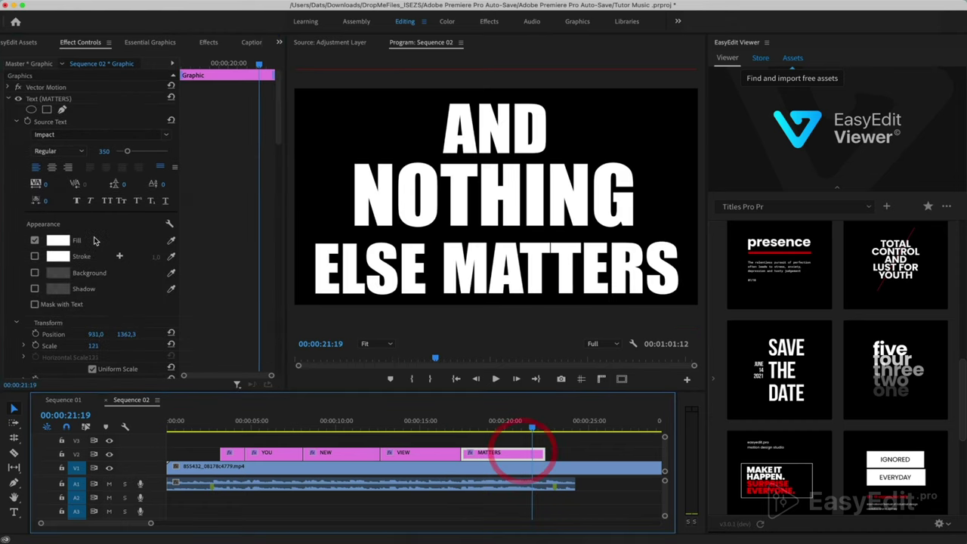
{"action": "scroll", "coordinate": [76, 249], "scroll_direction": "down", "scroll_amount": 2}
{"action": "left_click", "coordinate": [34, 287]}
{"action": "scroll", "coordinate": [37, 325], "scroll_direction": "down", "scroll_amount": 1}
{"action": "left_click", "coordinate": [34, 341]}
{"action": "scroll", "coordinate": [37, 333], "scroll_direction": "down", "scroll_amount": 3}
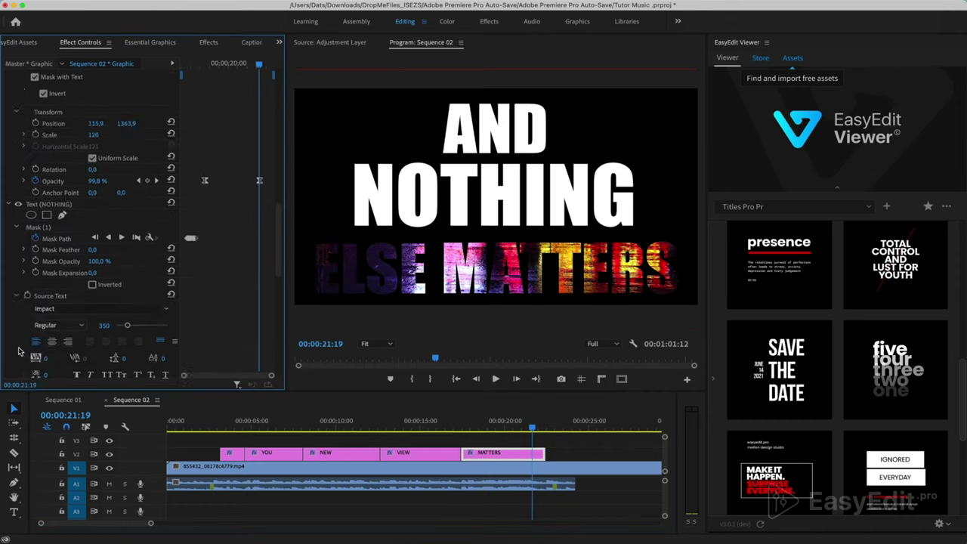
{"action": "left_click", "coordinate": [34, 240]}
{"action": "scroll", "coordinate": [23, 332], "scroll_direction": "down", "scroll_amount": 3}
{"action": "left_click", "coordinate": [9, 176]}
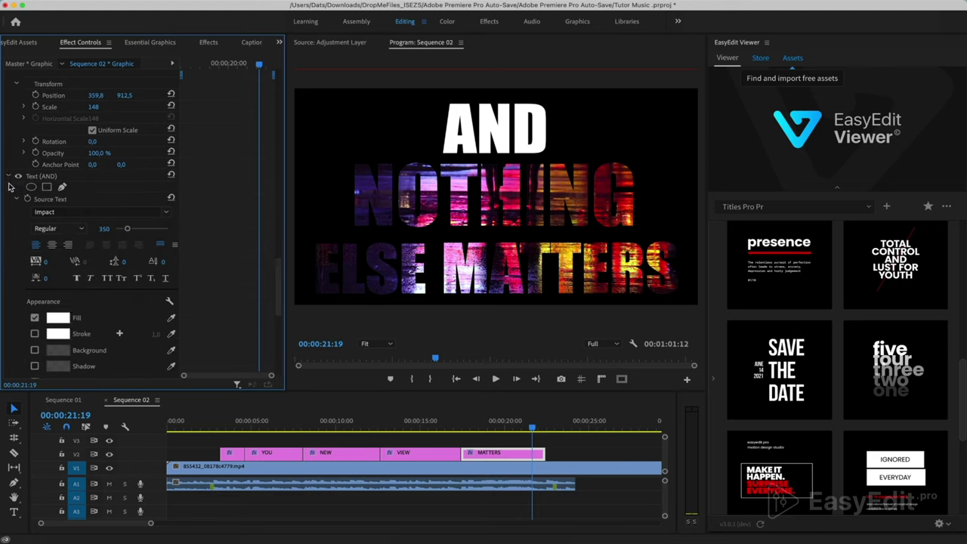
{"action": "scroll", "coordinate": [34, 302], "scroll_direction": "down", "scroll_amount": 2}
{"action": "left_click", "coordinate": [34, 293]}
{"action": "left_click", "coordinate": [43, 310]}
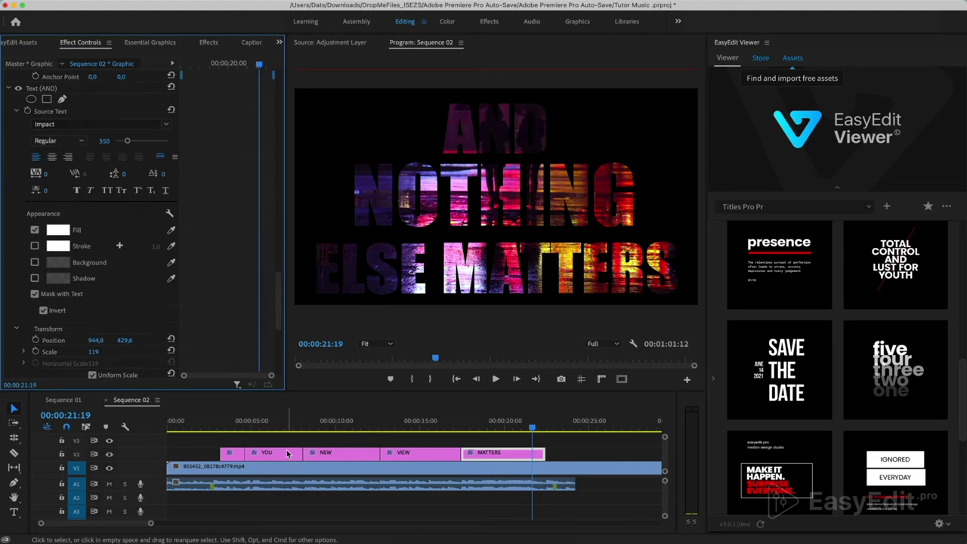
Play the sequence from the start and from the final title to preview the masks.
{"action": "left_click", "coordinate": [227, 421]}
{"action": "key", "text": "space"}
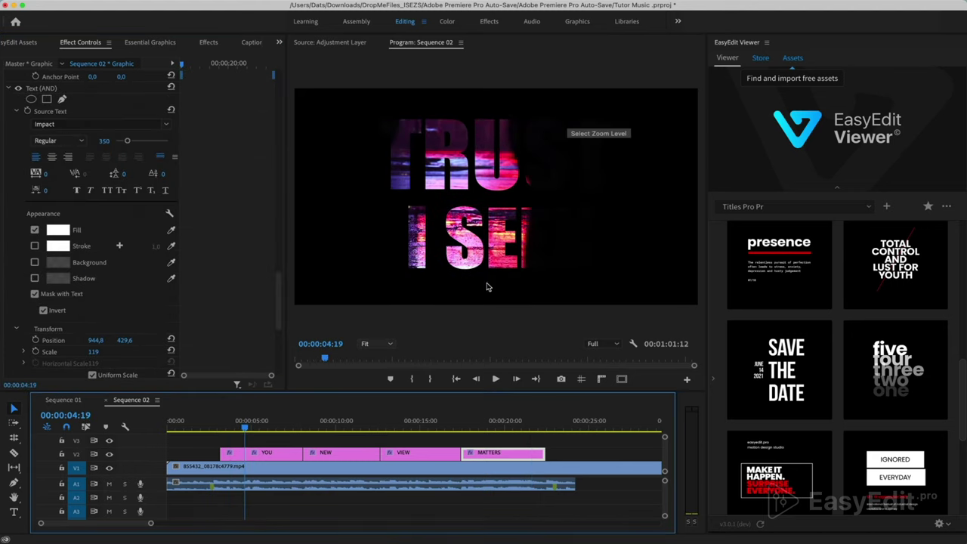
{"action": "left_click", "coordinate": [518, 423]}
{"action": "key", "text": "minus"}
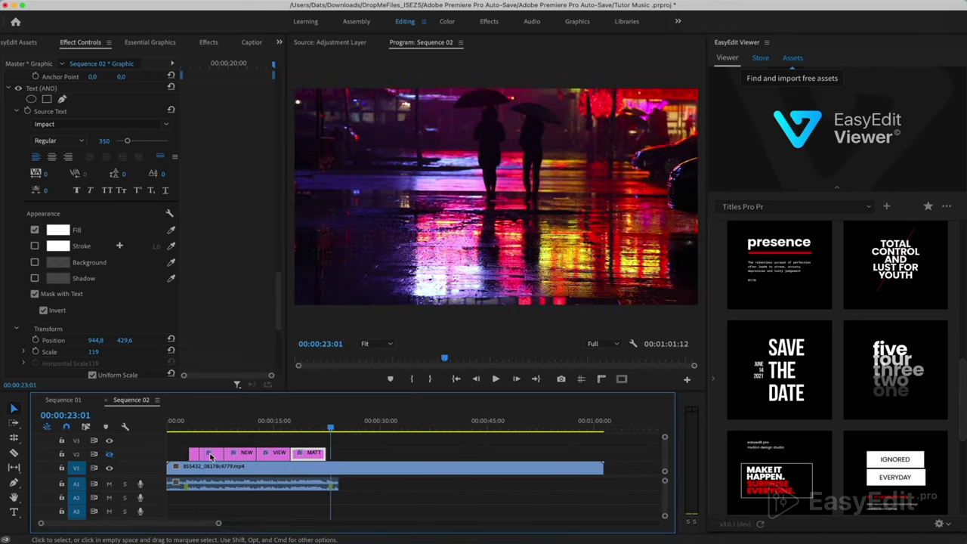
Trim the start of the V1 street clip to the playhead and play to check it.
{"action": "left_click", "coordinate": [284, 423]}
{"action": "left_click_drag", "start_coordinate": [169, 466], "coordinate": [281, 466]}
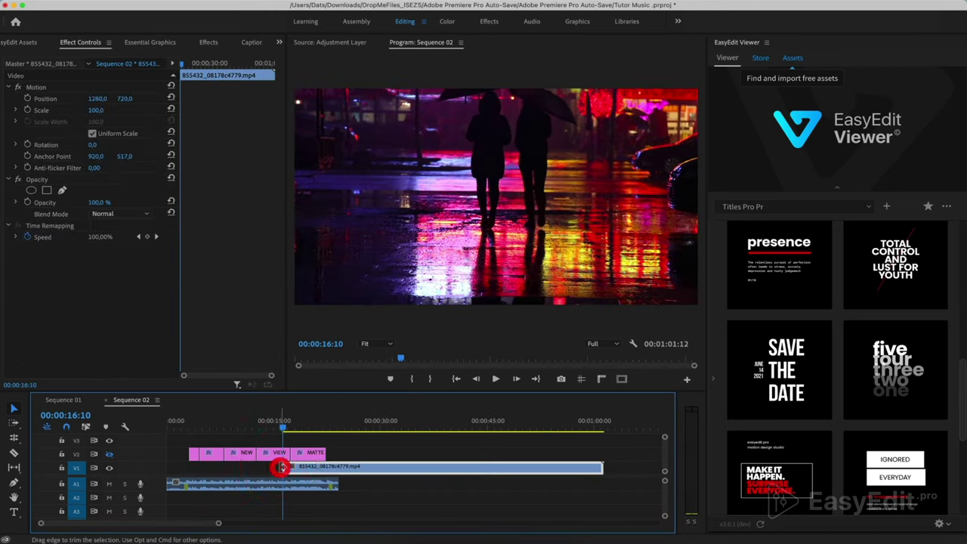
{"action": "left_click", "coordinate": [321, 425]}
{"action": "key", "text": "space"}
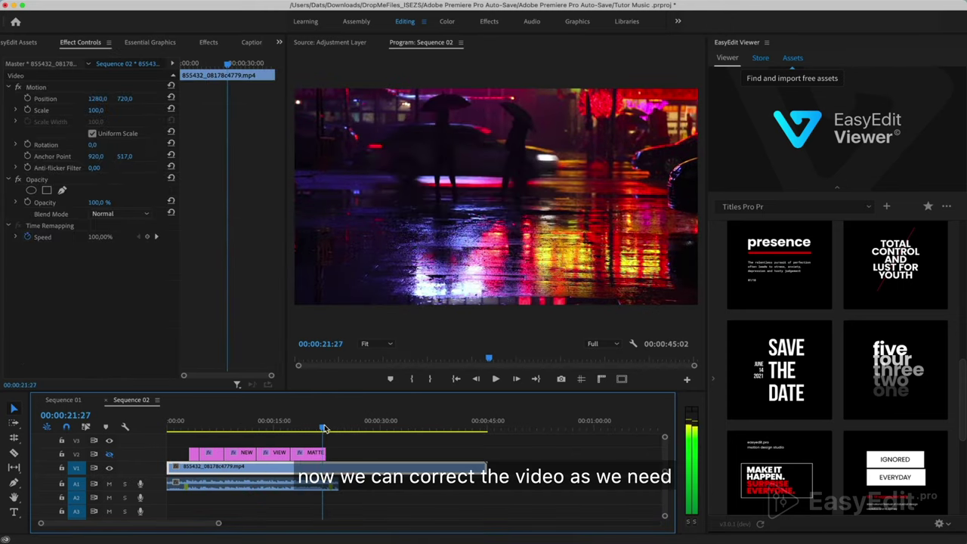
{"action": "left_click_drag", "start_coordinate": [323, 428], "coordinate": [307, 429]}
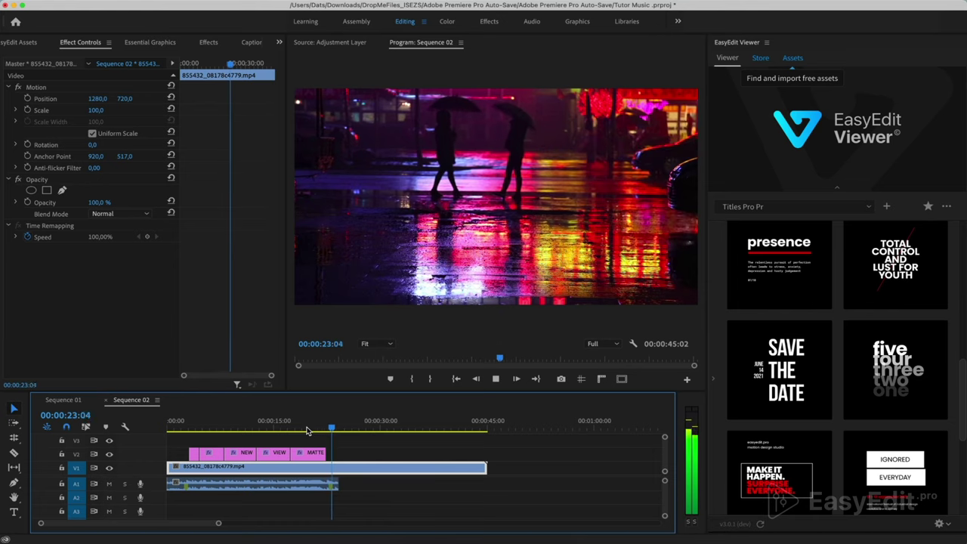
{"action": "key", "text": "space"}
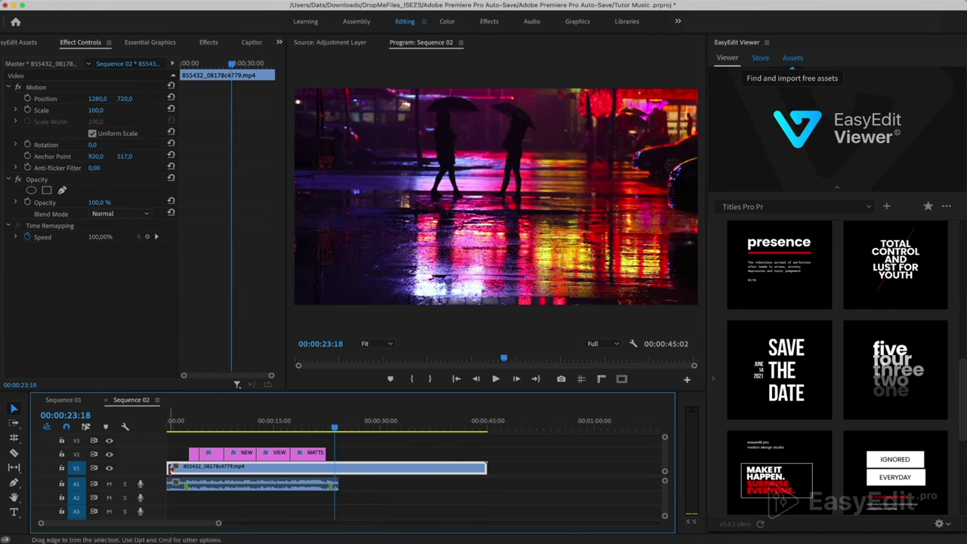
Trim more off the footage start so it ends at 00:00:42:13, and move the titles to V3.
{"action": "left_click_drag", "start_coordinate": [168, 467], "coordinate": [187, 465]}
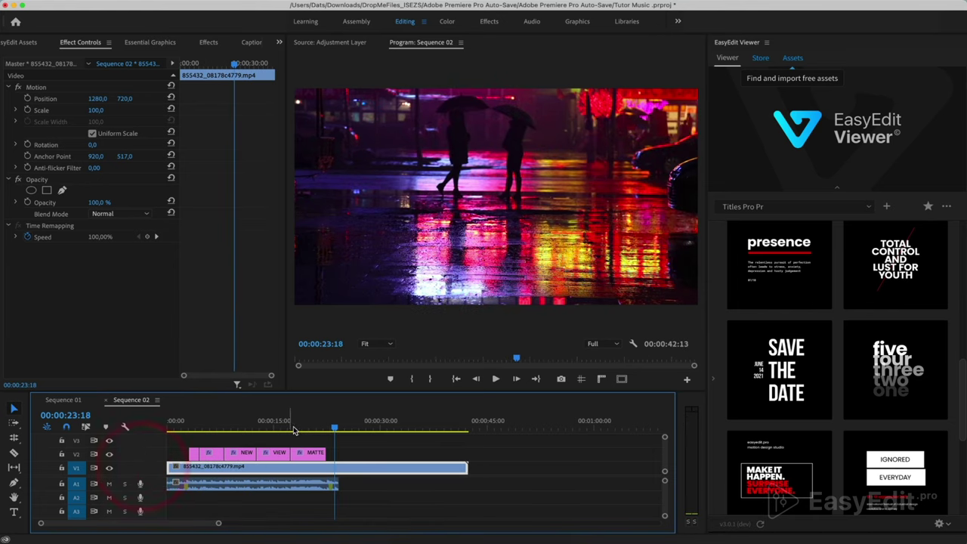
{"action": "left_click", "coordinate": [296, 429]}
{"action": "key", "text": "space"}
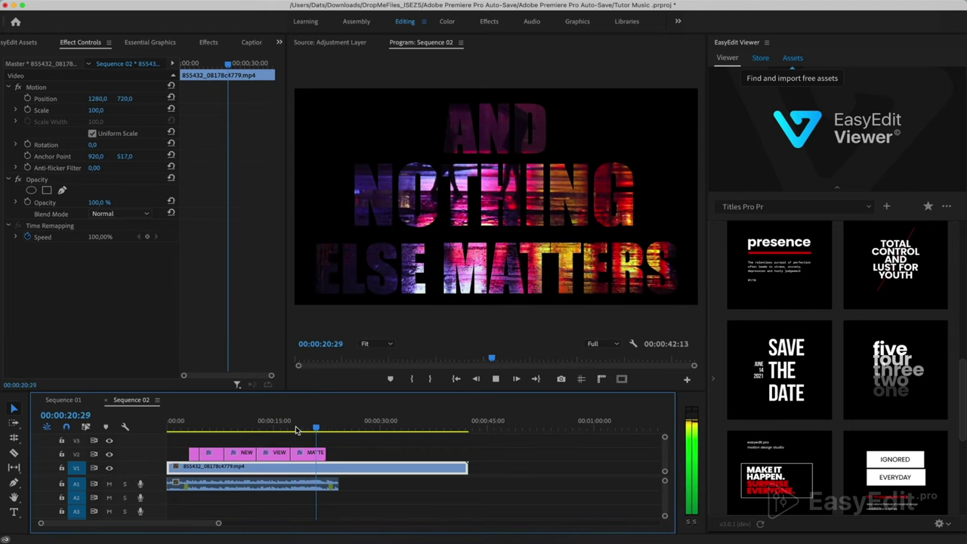
{"action": "key", "text": "space"}
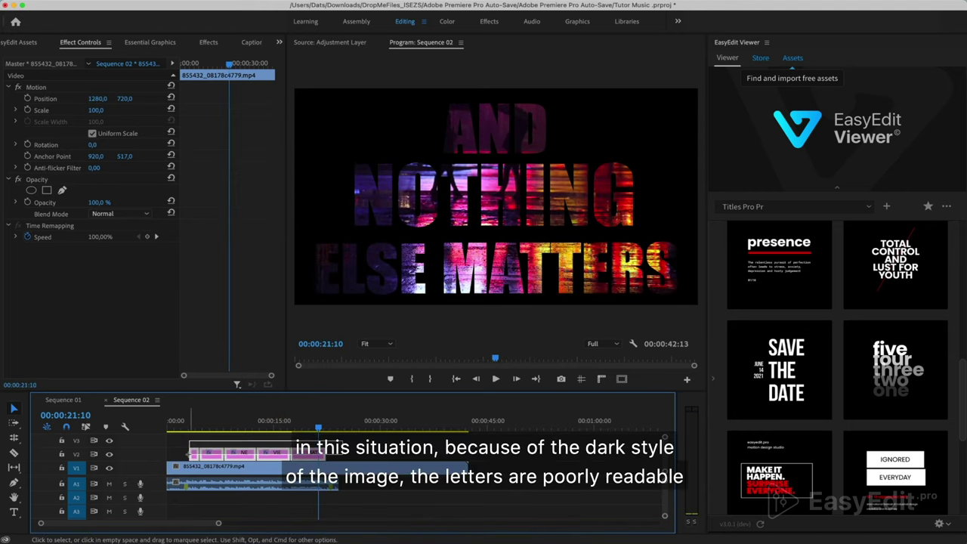
{"action": "mouse_move", "coordinate": [185, 450]}
{"action": "left_mouse_down"}
{"action": "mouse_move", "coordinate": [245, 456]}
{"action": "mouse_move", "coordinate": [253, 439]}
{"action": "left_mouse_up"}
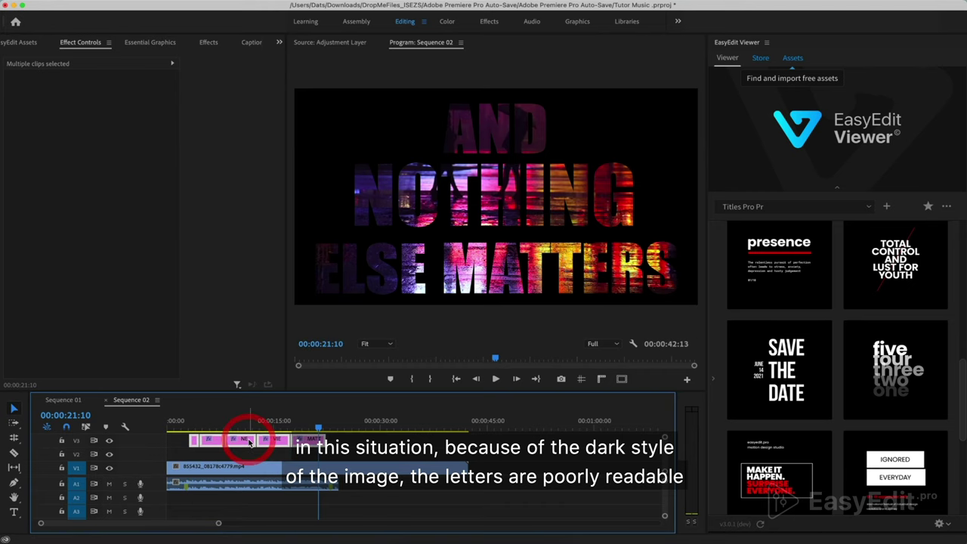
{"action": "left_click", "coordinate": [299, 467]}
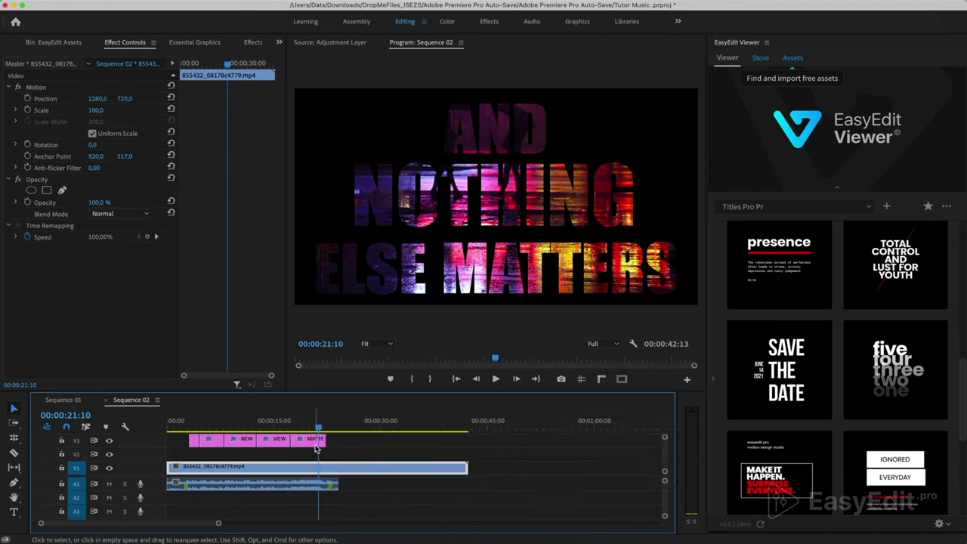
Switch to the Color workspace and toggle the title track to compare against the raw footage.
{"action": "left_click", "coordinate": [450, 24]}
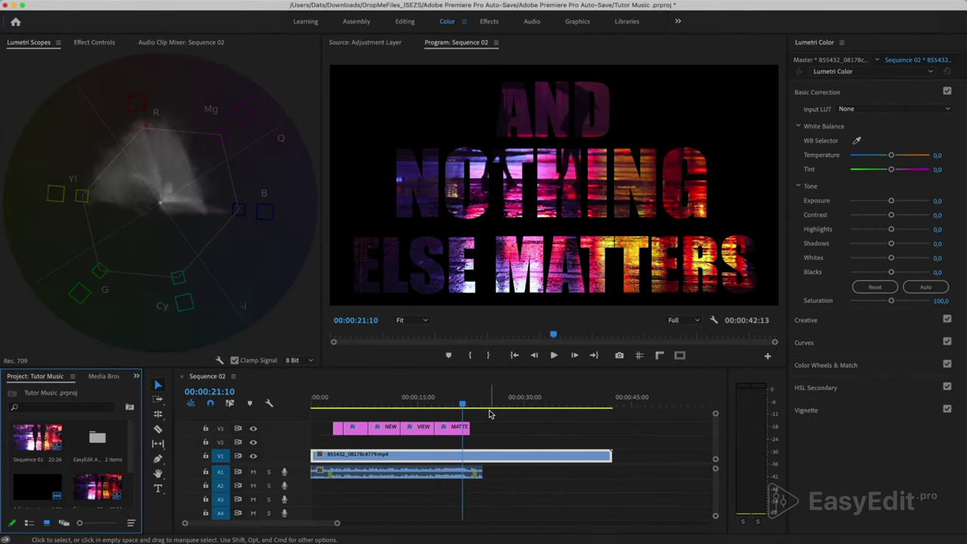
{"action": "left_click", "coordinate": [339, 407]}
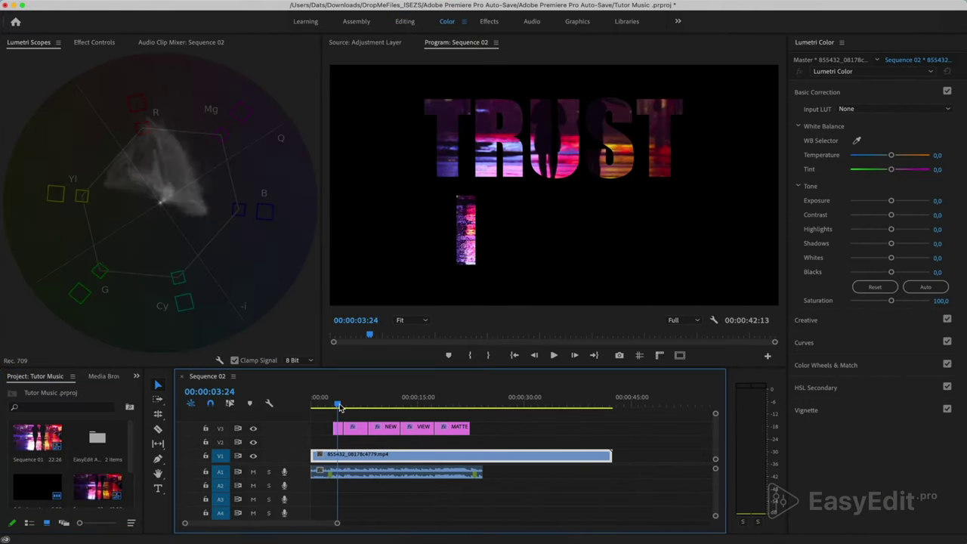
{"action": "left_click", "coordinate": [253, 429]}
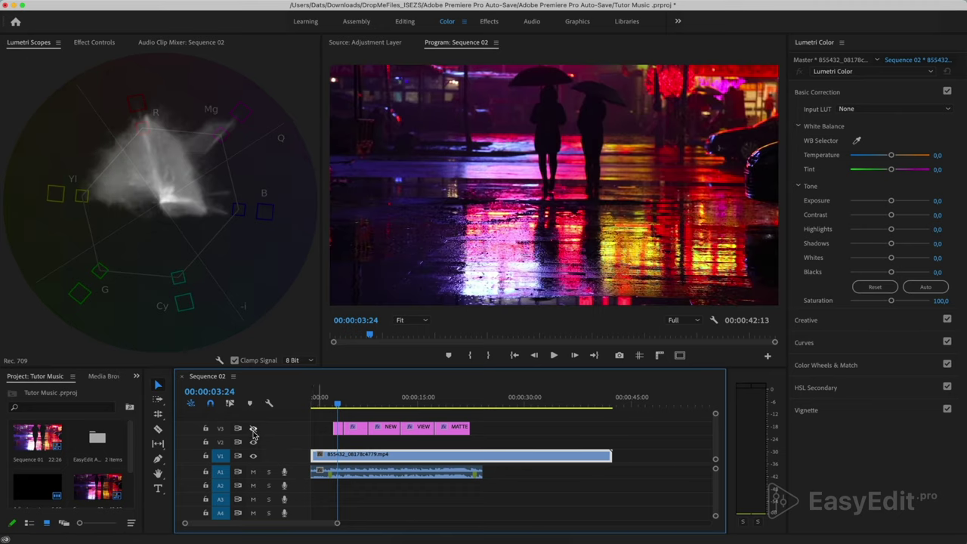
{"action": "left_click", "coordinate": [254, 429]}
Grade the street clip in Lumetri: exposure 0.9, highlights 42.4, shadows 29.5, whites 20.9, blacks 5.0.
{"action": "left_click_drag", "start_coordinate": [892, 156], "coordinate": [890, 164]}
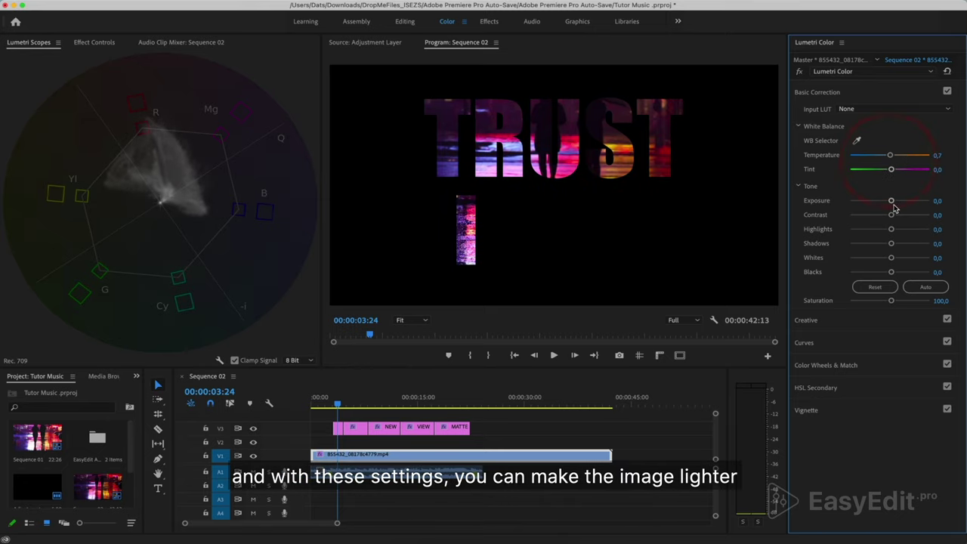
{"action": "mouse_move", "coordinate": [891, 200]}
{"action": "left_mouse_down"}
{"action": "mouse_move", "coordinate": [965, 195]}
{"action": "mouse_move", "coordinate": [896, 205]}
{"action": "left_mouse_up"}
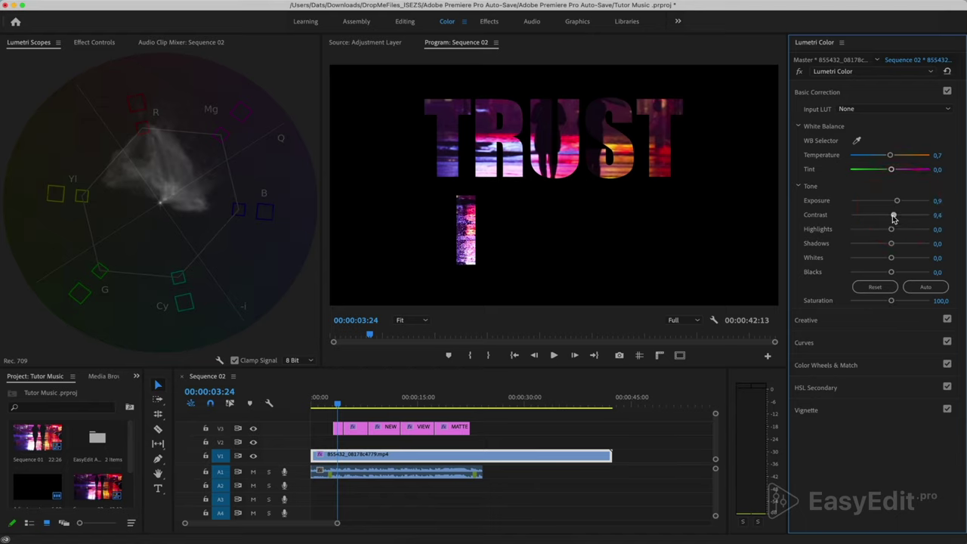
{"action": "left_click_drag", "start_coordinate": [910, 220], "coordinate": [891, 224]}
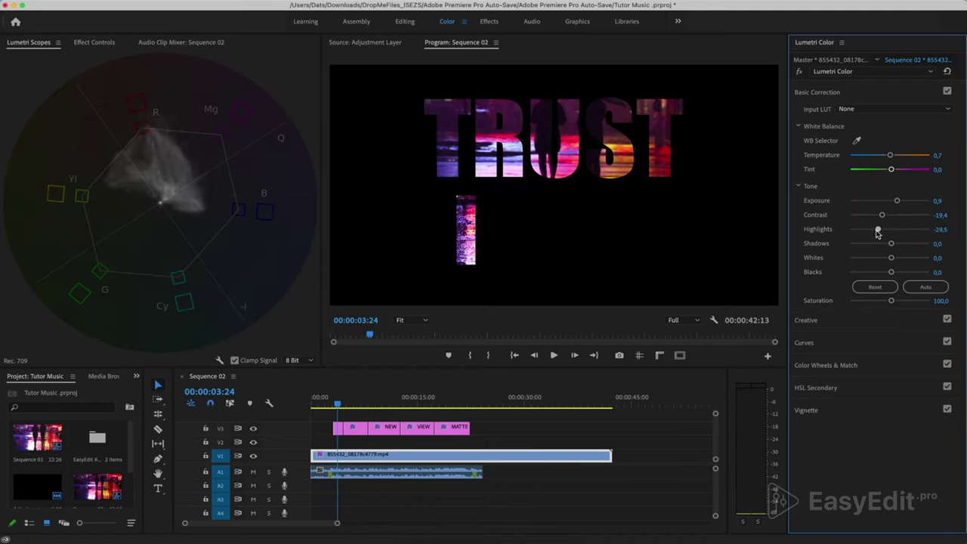
{"action": "left_click_drag", "start_coordinate": [877, 233], "coordinate": [910, 231]}
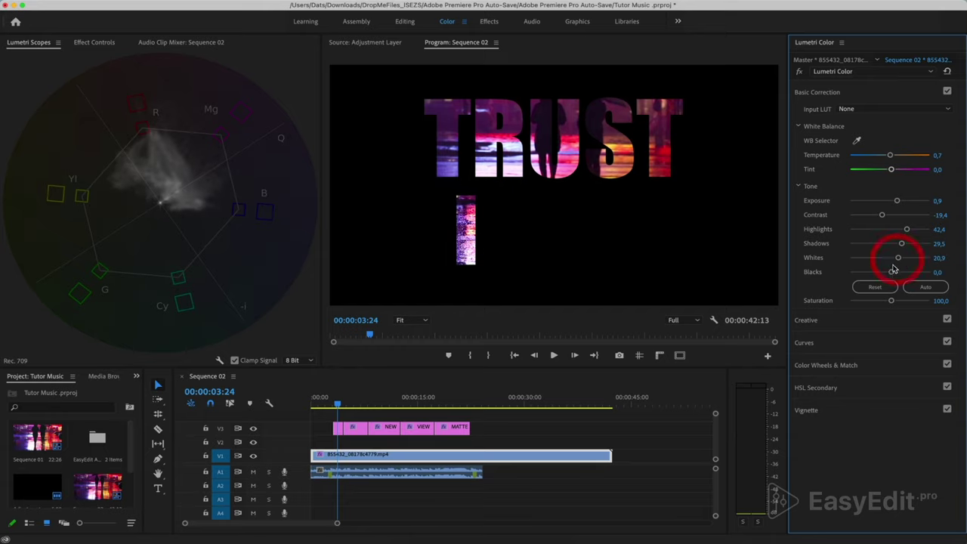
{"action": "mouse_move", "coordinate": [894, 274]}
{"action": "left_mouse_down"}
{"action": "mouse_move", "coordinate": [965, 270]}
{"action": "mouse_move", "coordinate": [891, 273]}
{"action": "left_mouse_up"}
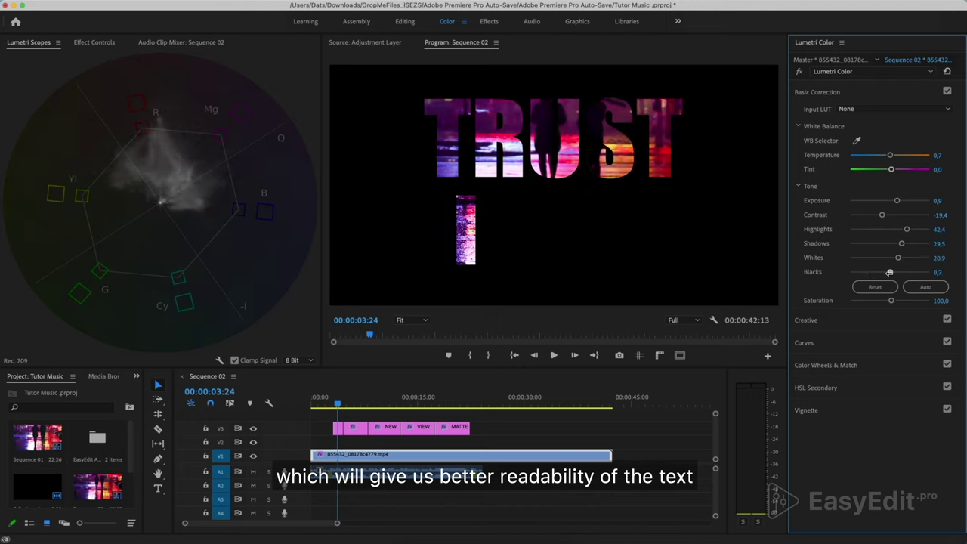
{"action": "left_click", "coordinate": [315, 407]}
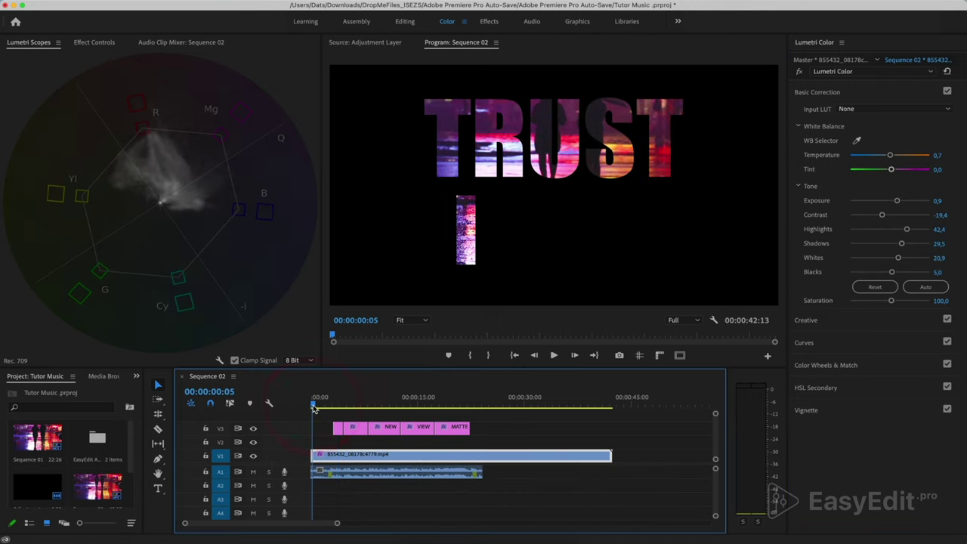